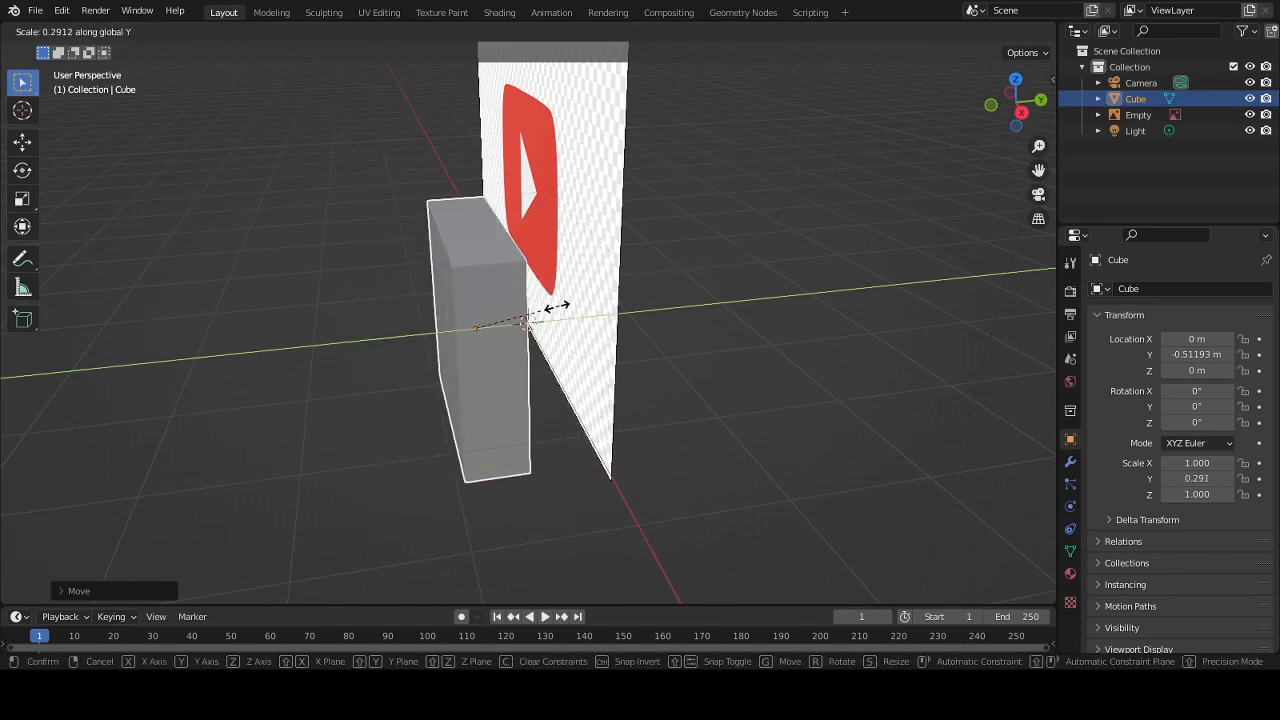
# - Scale the cube to about 0.42 along Y and raise it to about 1.04 m on the Z axis
pyautogui.click(588, 299)
pyautogui.moveTo(600, 297); pyautogui.dragTo(724, 460, button='middle')
pyautogui.press('KP_7')
pyautogui.press('KP_1')
pyautogui.press('g')
pyautogui.press('z')
pyautogui.click(717, 281)
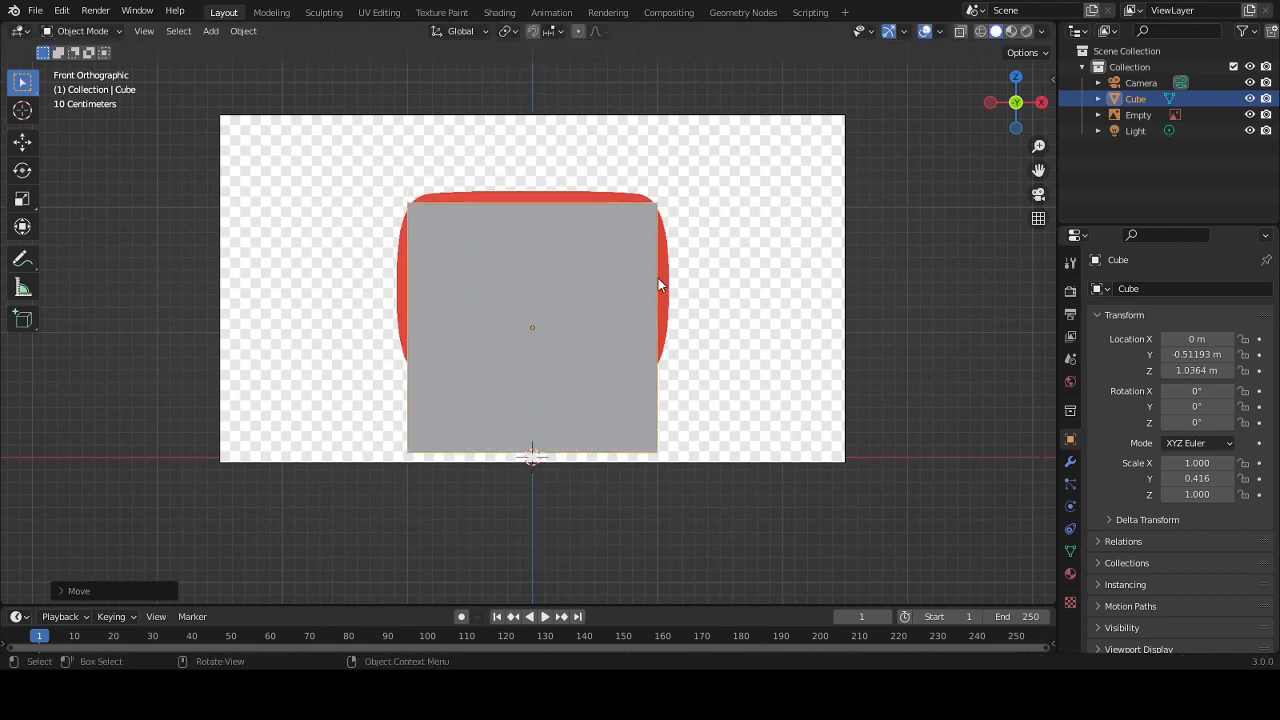
# - Turn on X-ray display and raise the cube to about 1.12 m on Z, aligning its upper edge with the logo
pyautogui.click(960, 31)
pyautogui.click(609, 353)
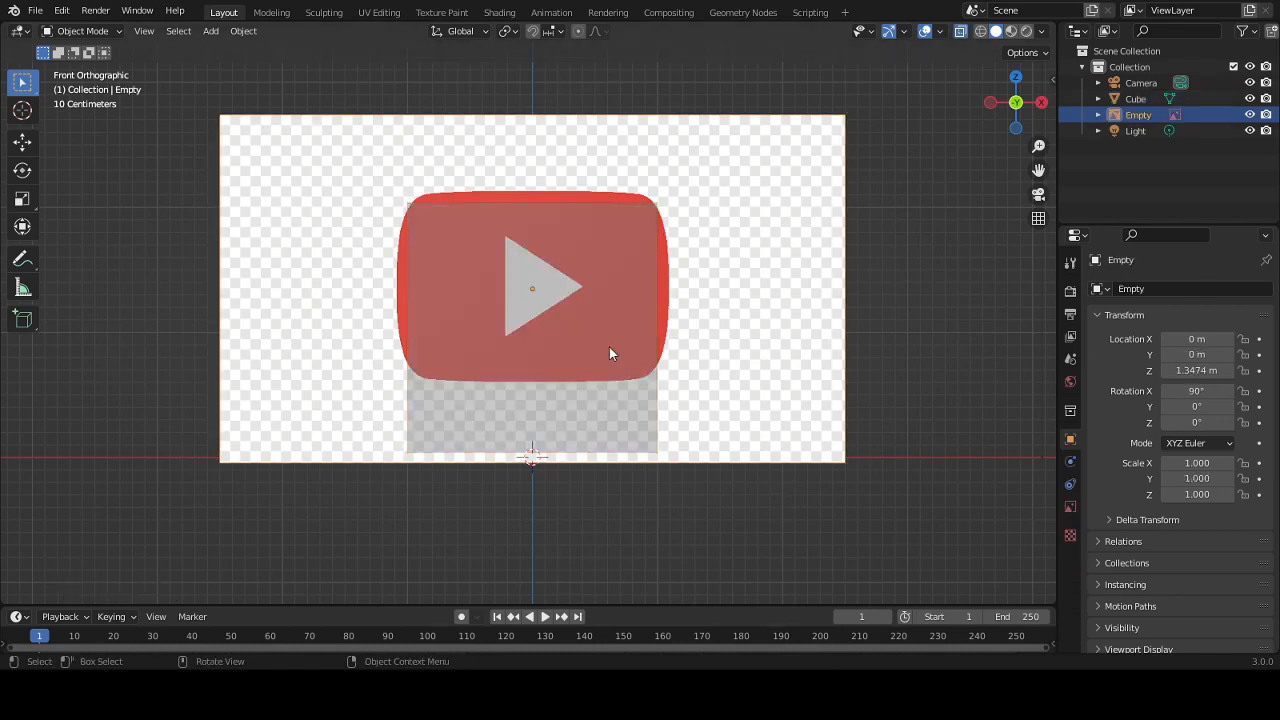
pyautogui.click(609, 353)
pyautogui.press('g')
pyautogui.press('z')
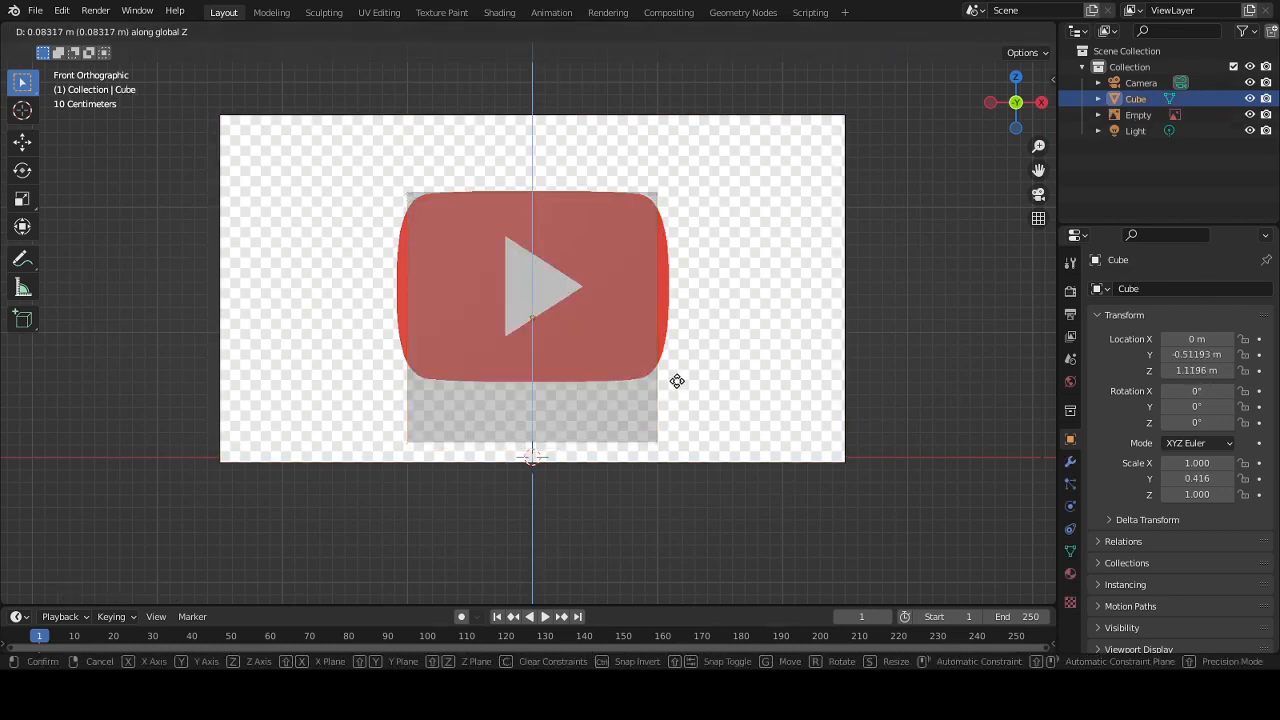
pyautogui.click(677, 381)
# - Scale the cube to about 0.75 along Z and raise it to about 1.38 m over the red logo shape
pyautogui.press('s')
pyautogui.press('z')
pyautogui.click(698, 242)
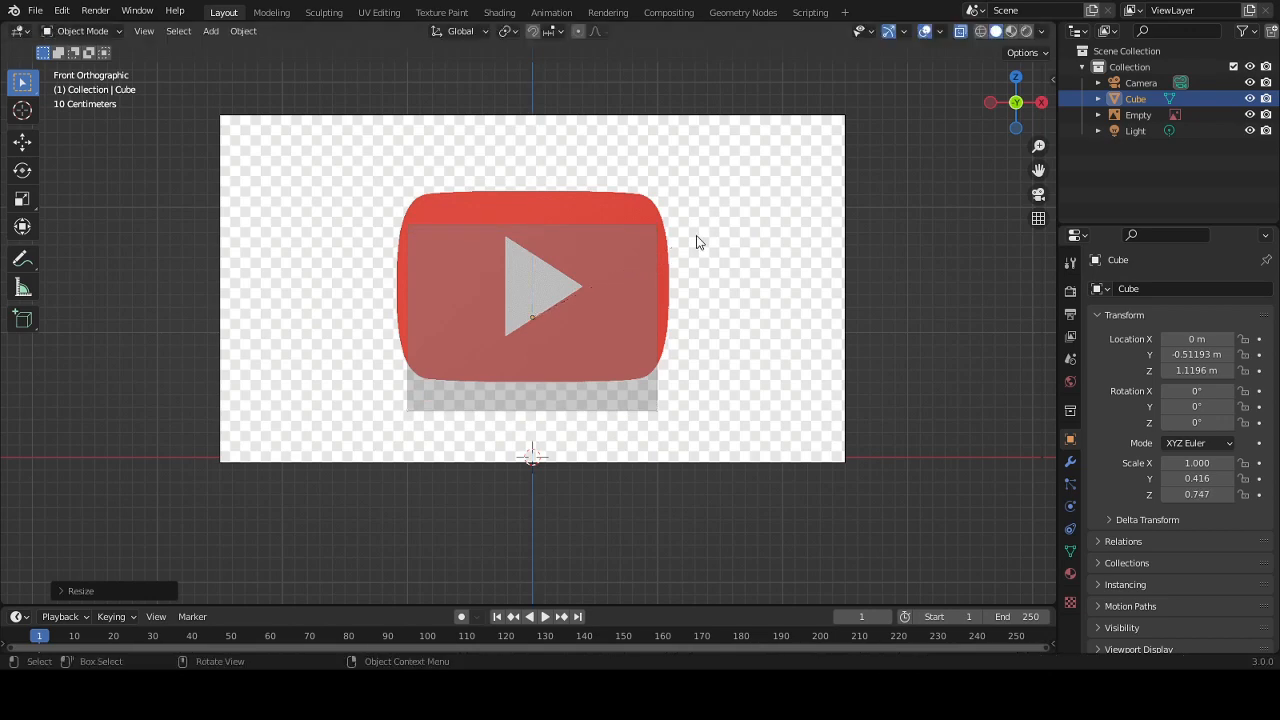
pyautogui.press('g')
pyautogui.press('z')
pyautogui.click(698, 203)
# - Fine-tune the cube's Z scale to about 0.769 and its Z location to about 1.376 m to match the logo's height
pyautogui.press('s')
pyautogui.press('z')
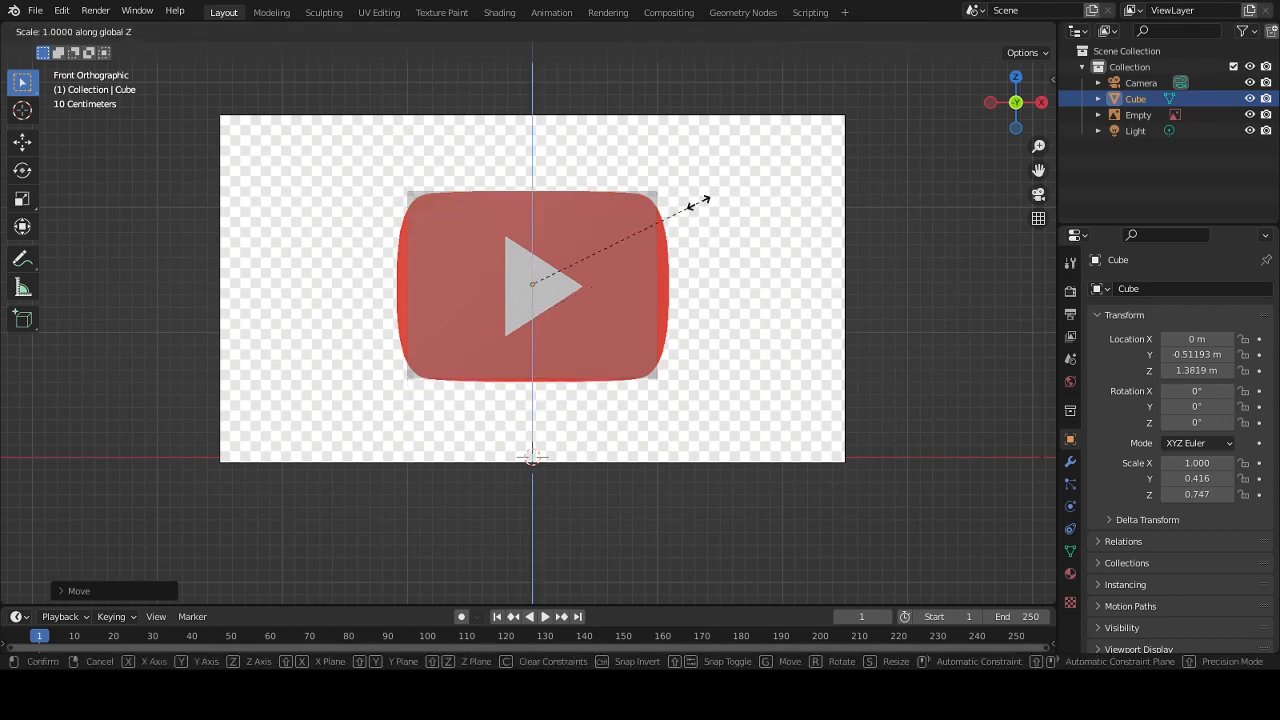
pyautogui.click(705, 206)
pyautogui.press('g')
pyautogui.press('z')
pyautogui.click(704, 209)
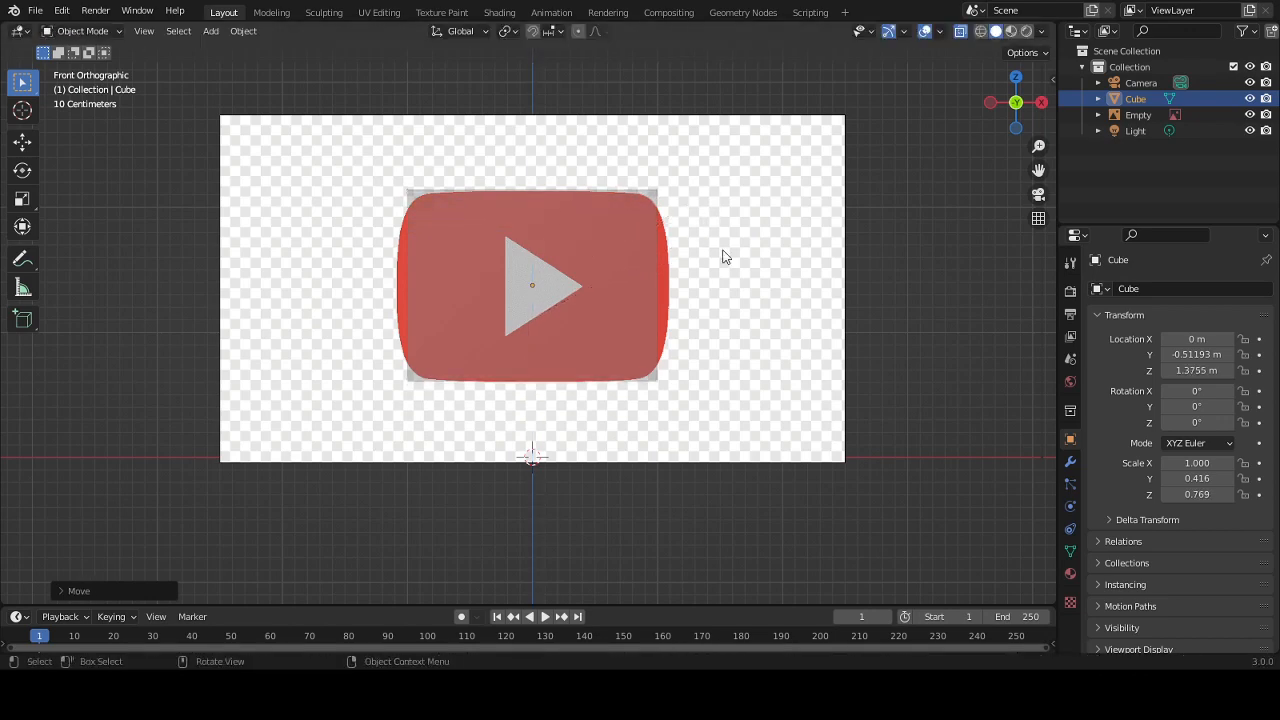
# - Add a centred horizontal loop cut around the cube in Edit Mode
pyautogui.scroll(2, 726, 238)
pyautogui.press('Tab')
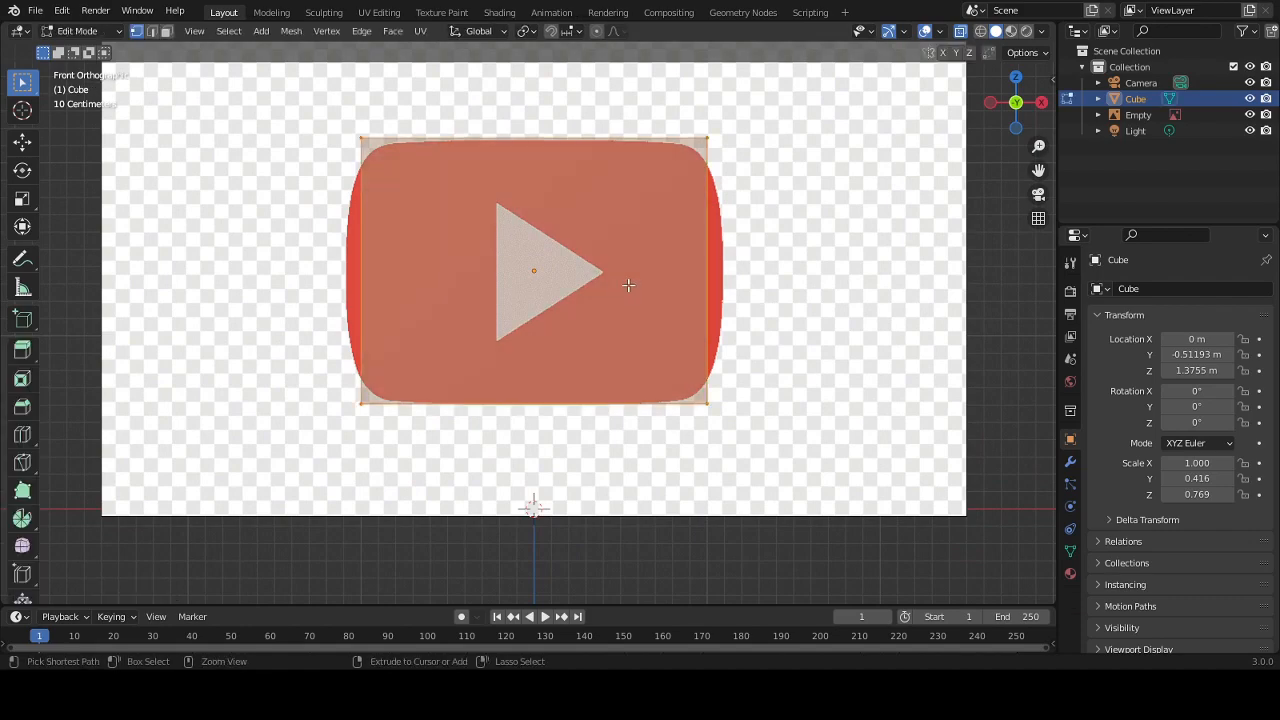
pyautogui.hotkey('ctrl', 'r')
pyautogui.click(686, 231)
pyautogui.rightClick(686, 231)
# - Scale the two middle side edges by about 1.09 along X to reach the logo's widest points
pyautogui.moveTo(800, 307); pyautogui.dragTo(771, 323, button='middle')
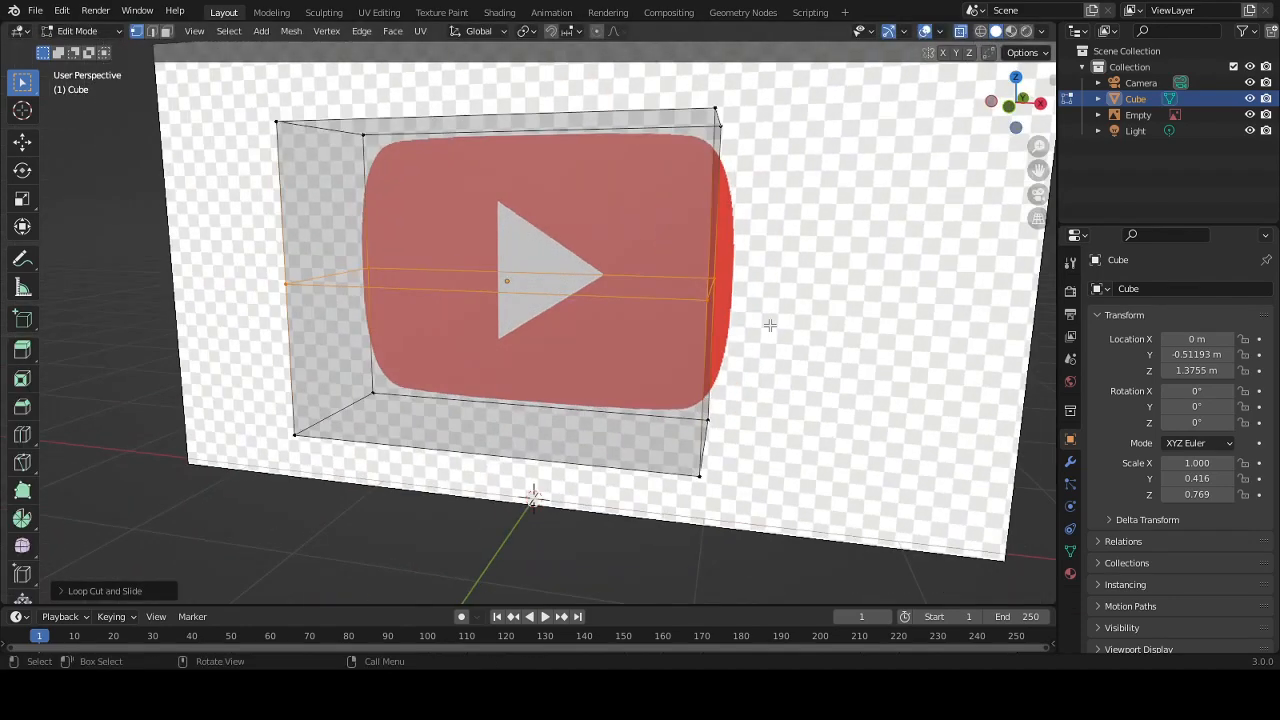
pyautogui.press('KP_1')
pyautogui.moveTo(402, 286); pyautogui.dragTo(446, 291, button='middle')
pyautogui.press('2')
pyautogui.click(394, 282)
pyautogui.moveTo(680, 300); pyautogui.dragTo(540, 318, button='middle')
pyautogui.keyDown('shift'); pyautogui.click(540, 318); pyautogui.keyUp('shift')
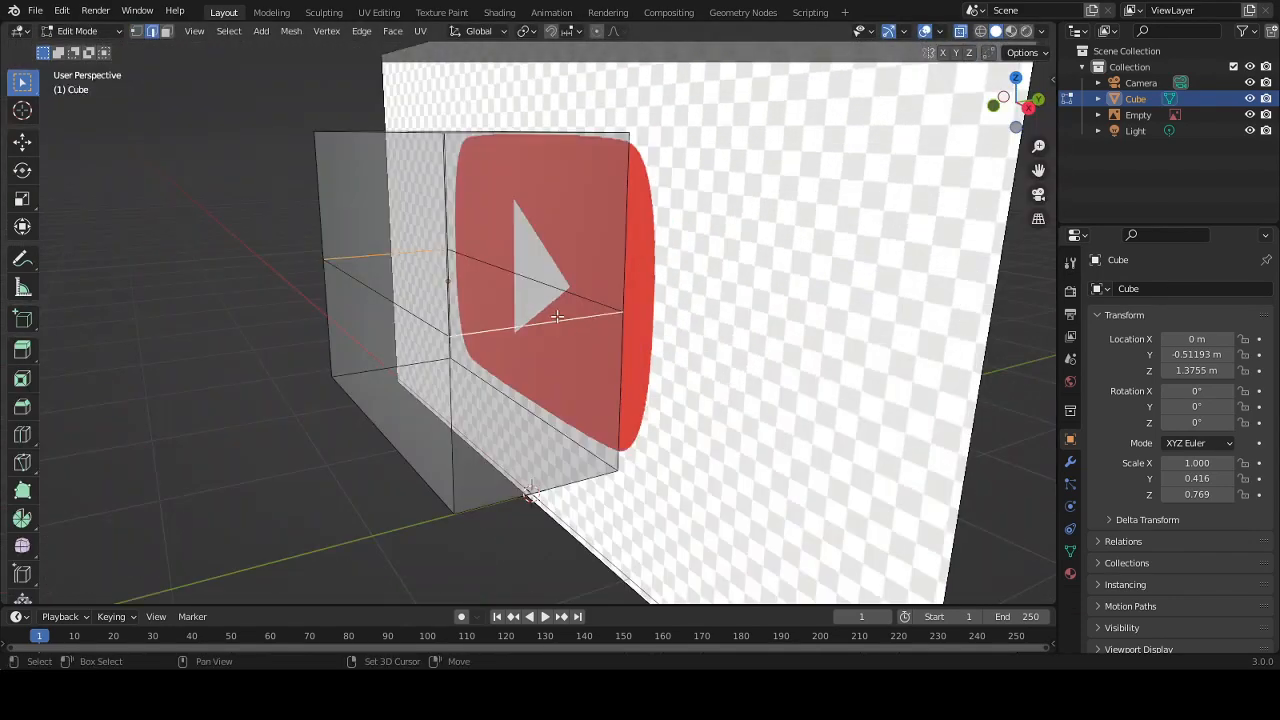
pyautogui.press('KP_1')
pyautogui.press('s')
pyautogui.press('x')
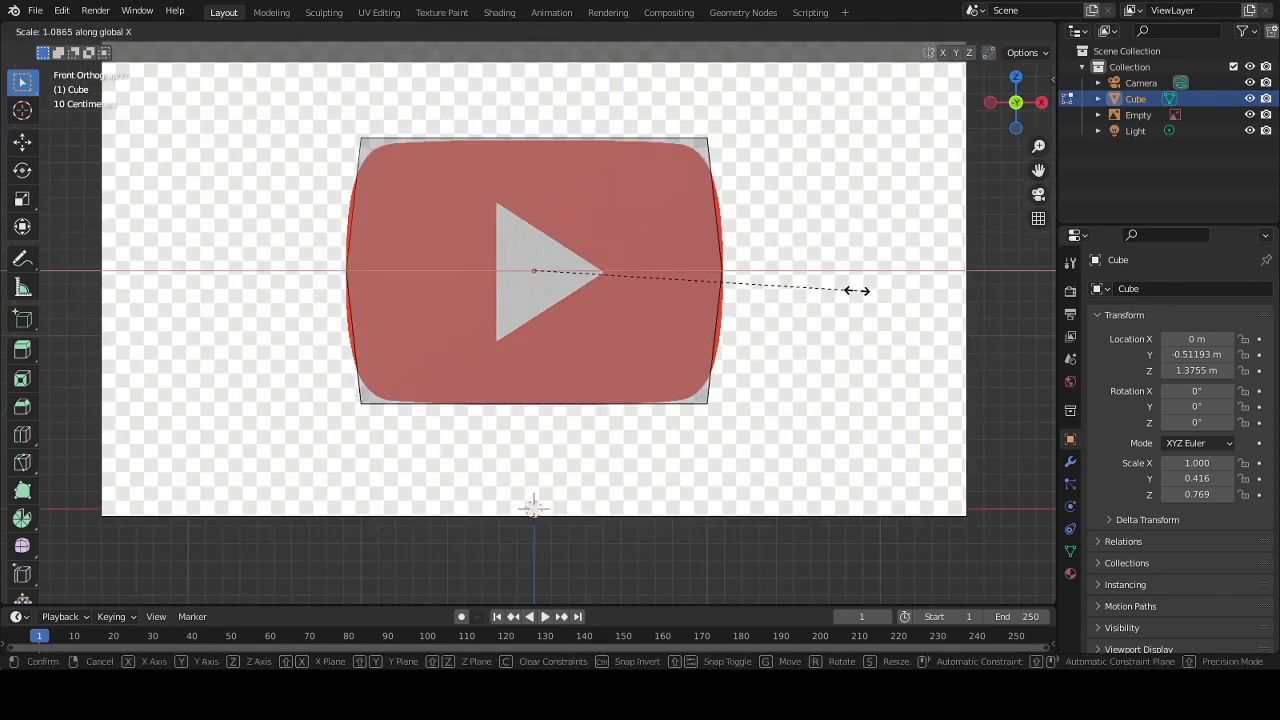
pyautogui.click(860, 290)
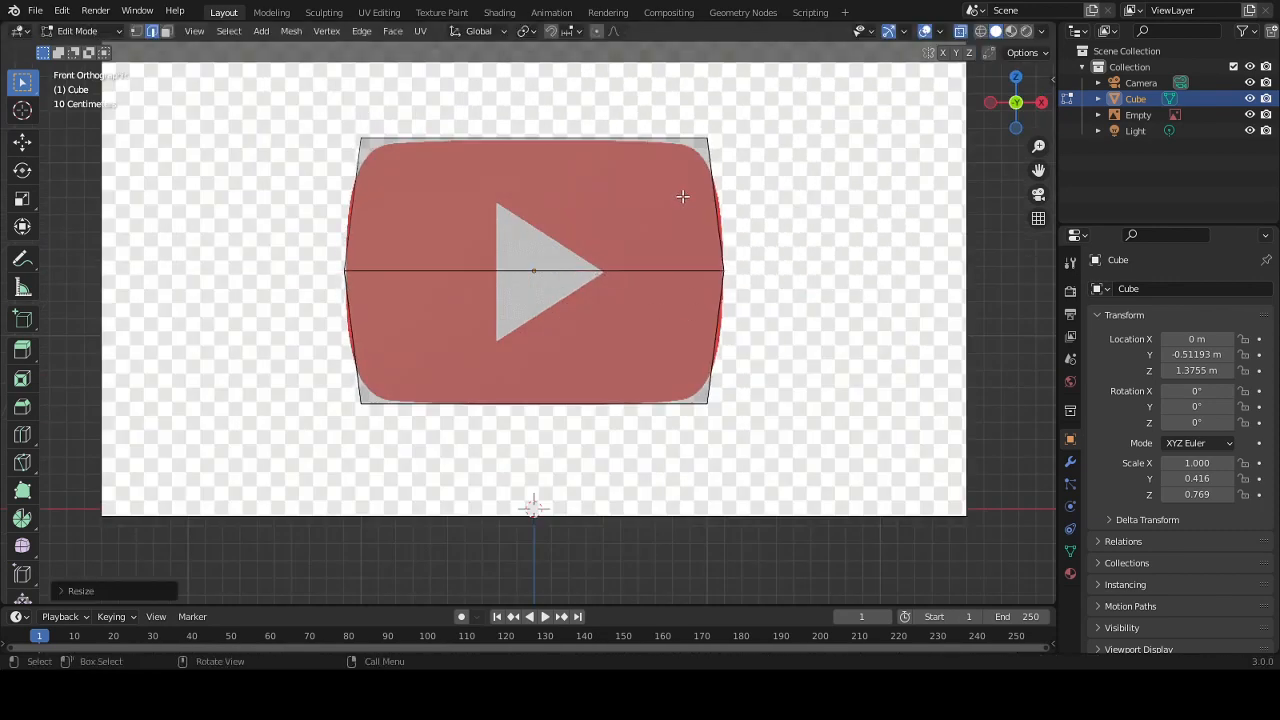
pyautogui.moveTo(860, 290); pyautogui.dragTo(464, 367, button='middle')
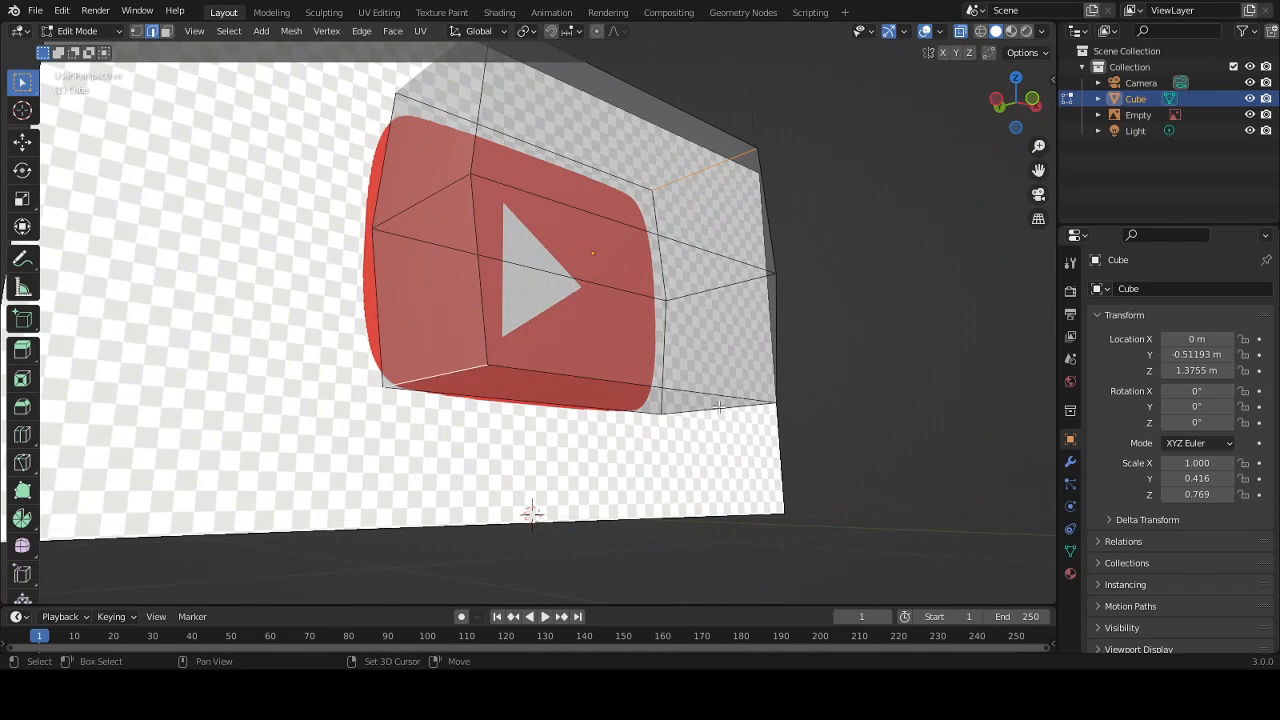
pyautogui.press('KP_1')
pyautogui.hotkey('ctrl', 'b')
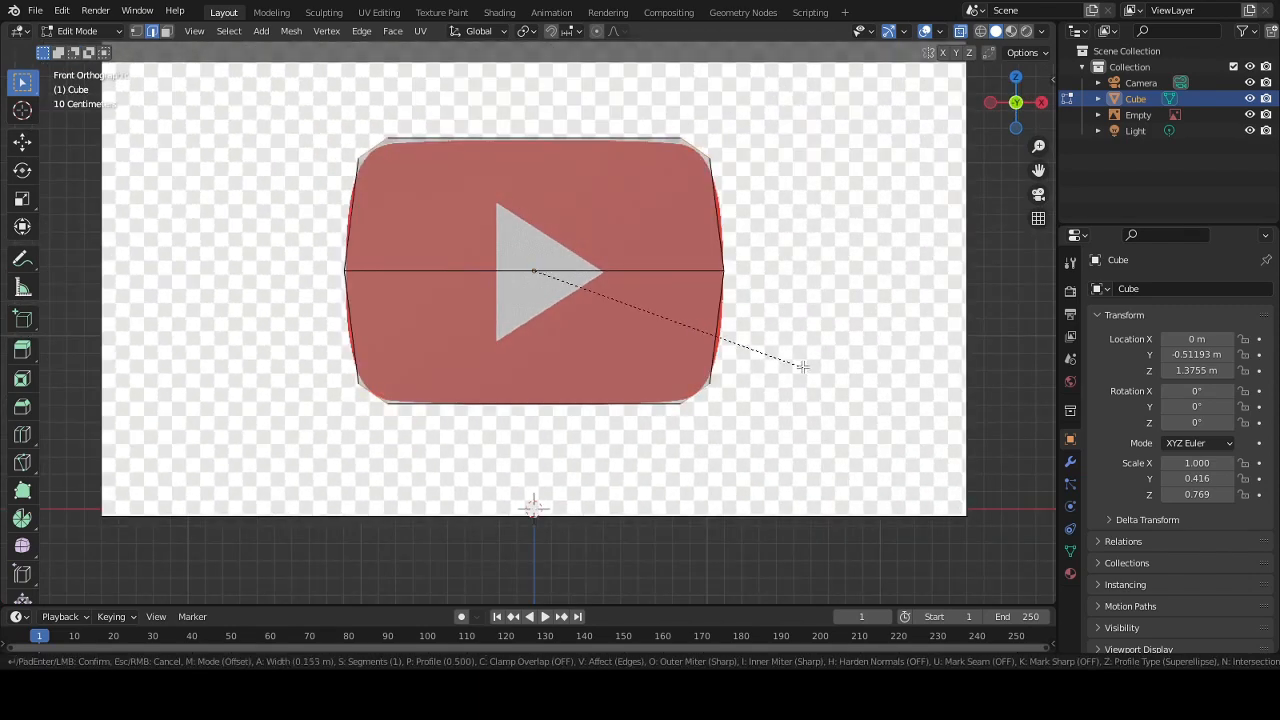
pyautogui.scroll(1, 810, 369)
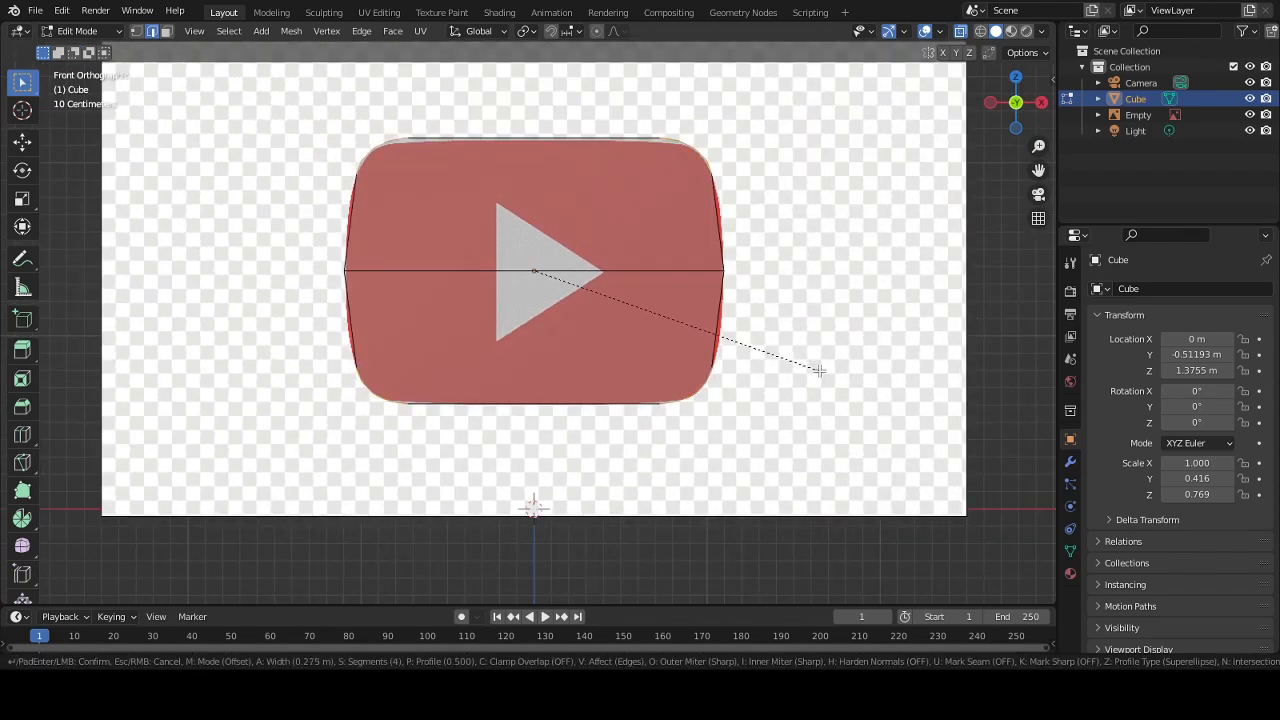
pyautogui.press('Escape')
# - Refit the whole cube to the logo's height with a Z scale of about 0.761 and a Z location of about 1.365 m
pyautogui.press('Tab')
pyautogui.press('g')
pyautogui.press('z')
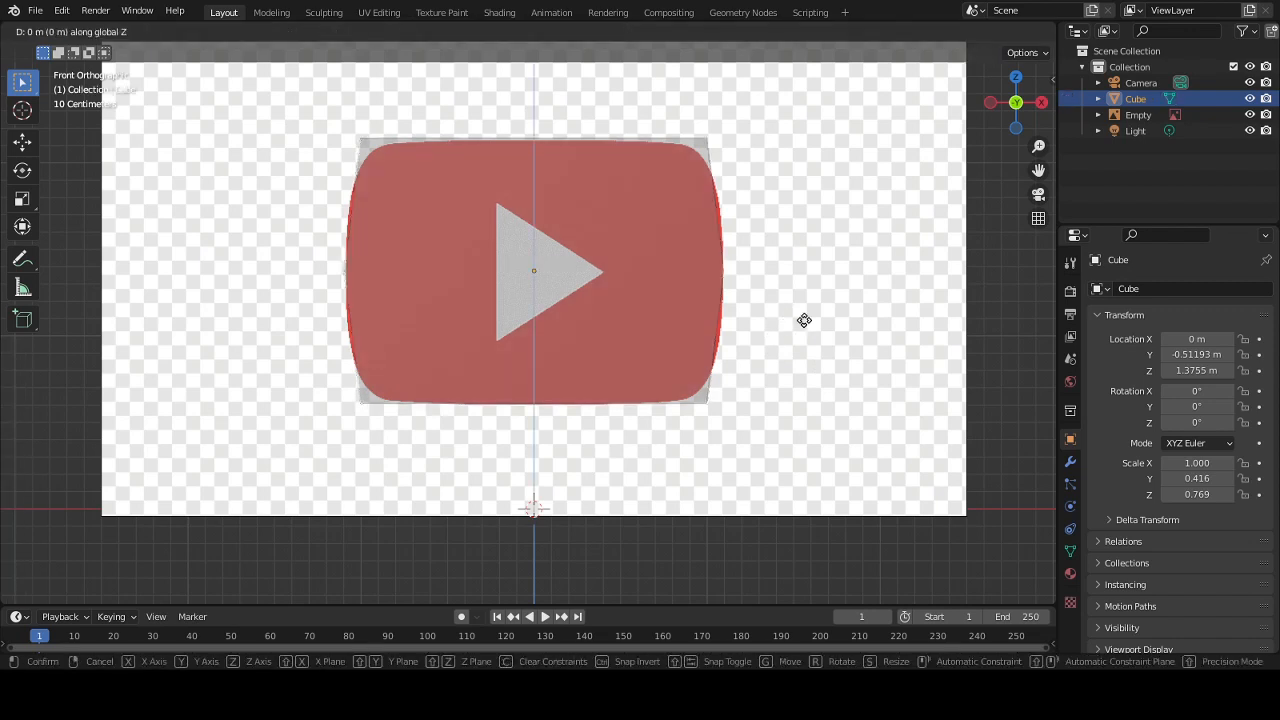
pyautogui.click(808, 333)
pyautogui.press('s')
pyautogui.press('z')
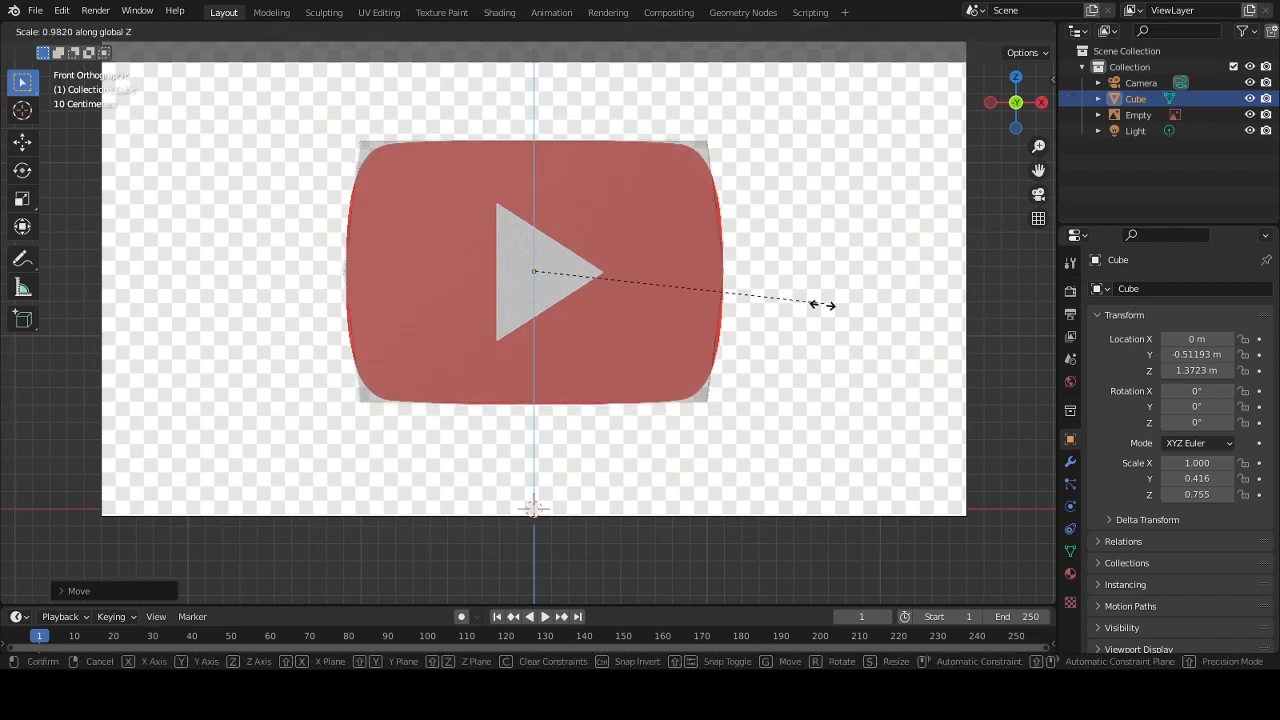
pyautogui.click(845, 304)
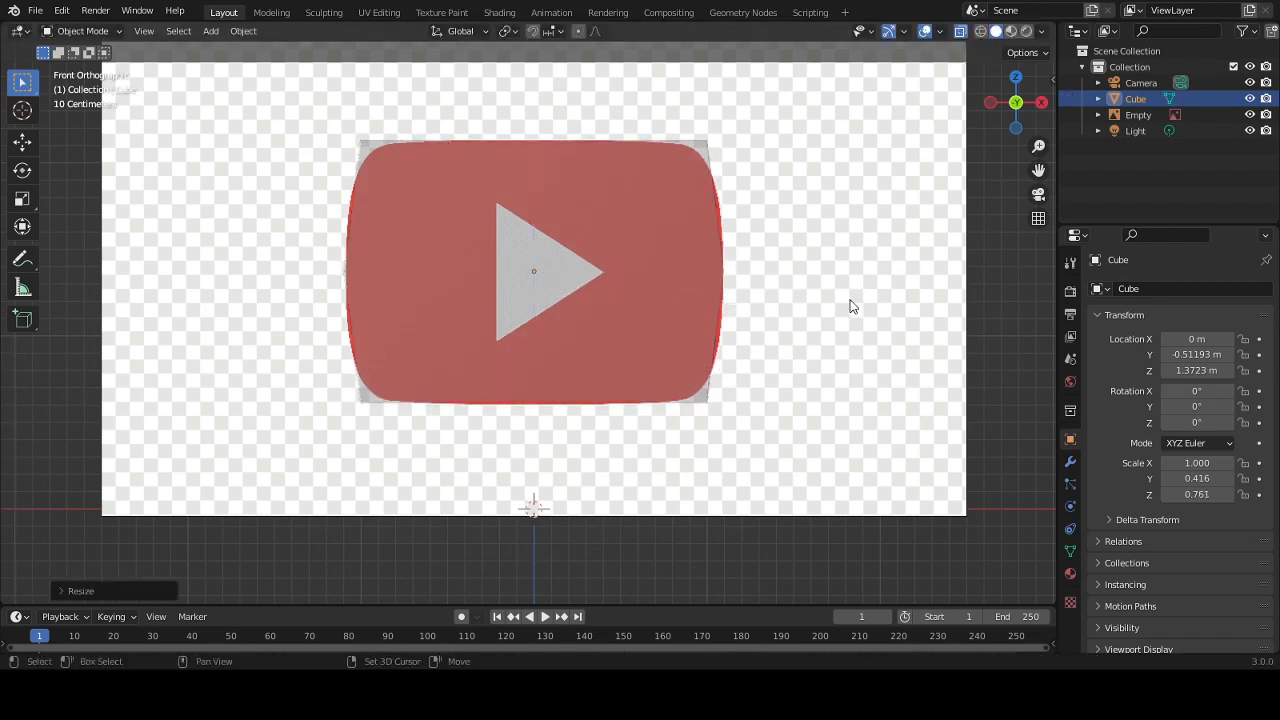
pyautogui.press('g')
pyautogui.press('z')
pyautogui.click(847, 312)
# - Try to bevel the cube's four corner edges by about 0.265 m with four segments
pyautogui.press('Tab')
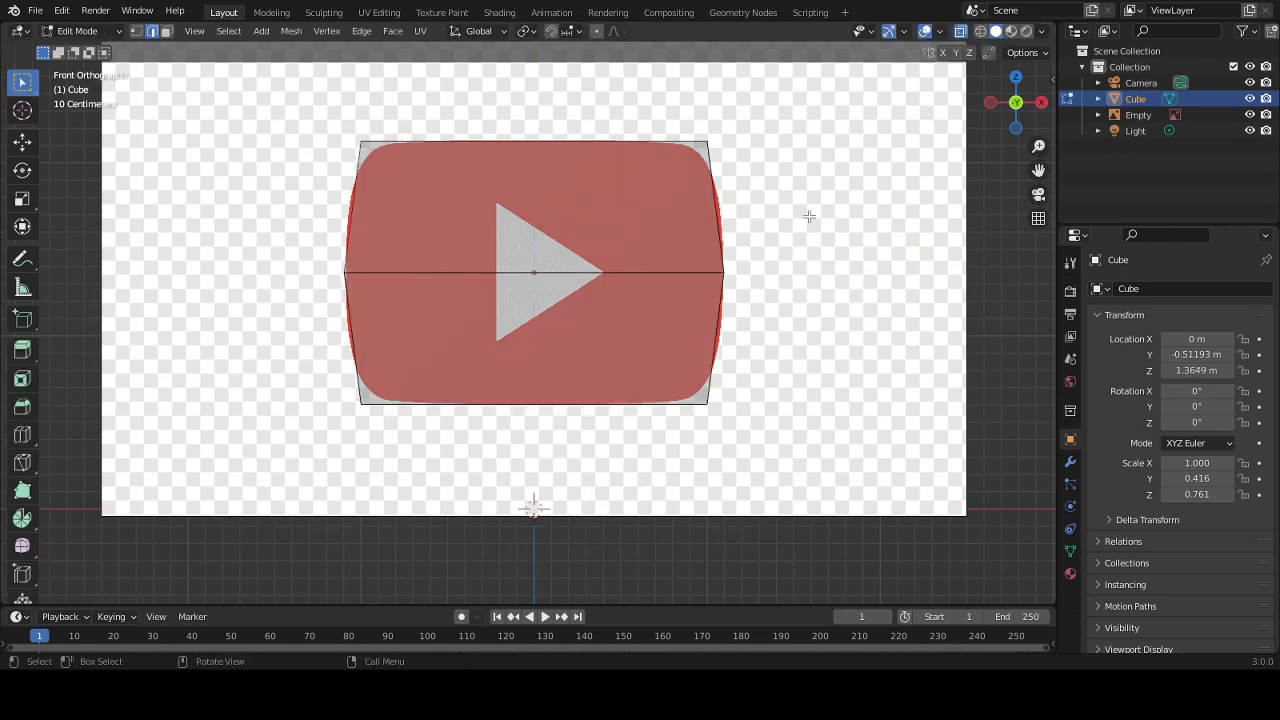
pyautogui.hotkey('ctrl', 'b')
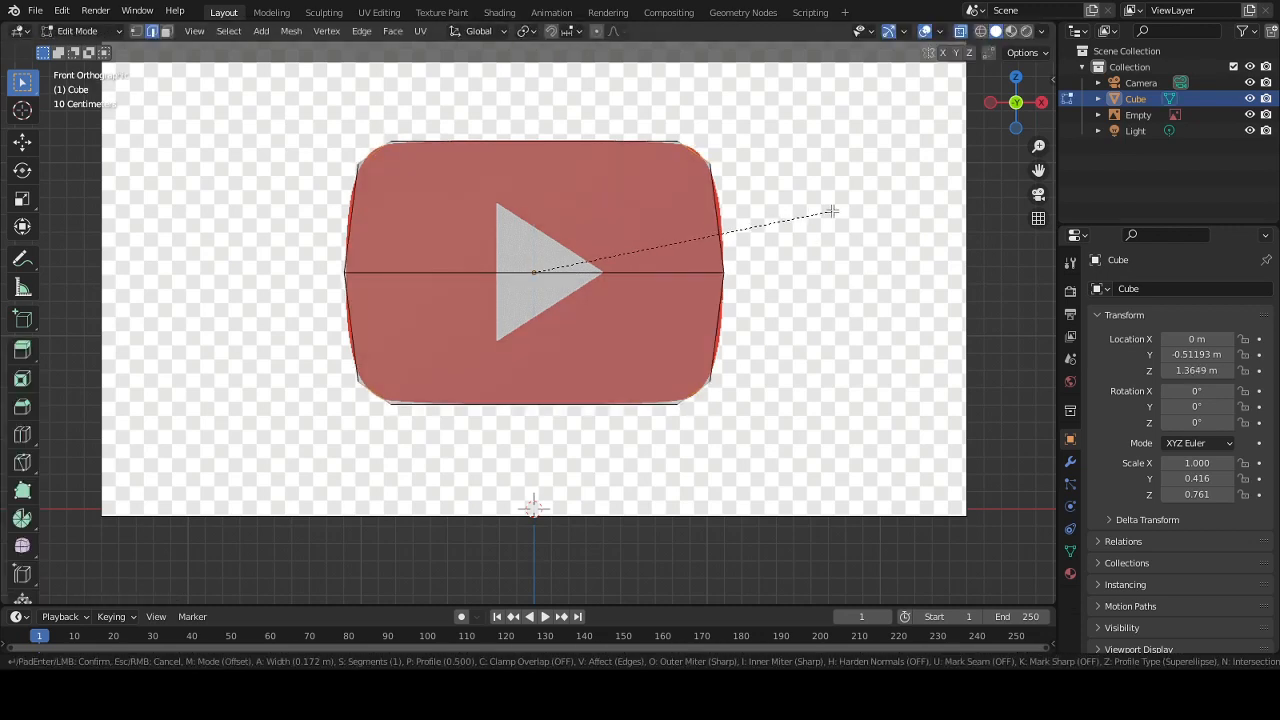
pyautogui.scroll(1, 838, 212)
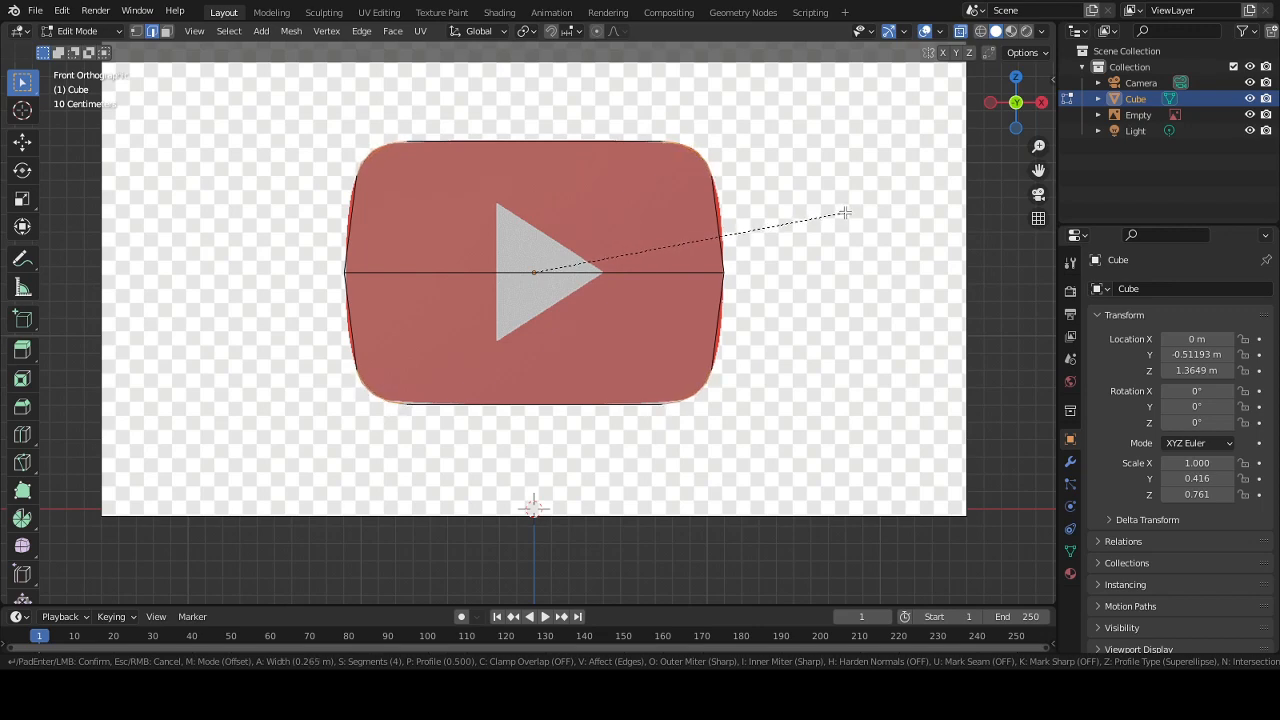
pyautogui.click(844, 213)
# - Try to scale the middle side edges of the bevelled body along X to fit the logo
pyautogui.moveTo(775, 245); pyautogui.dragTo(680, 285, button='middle')
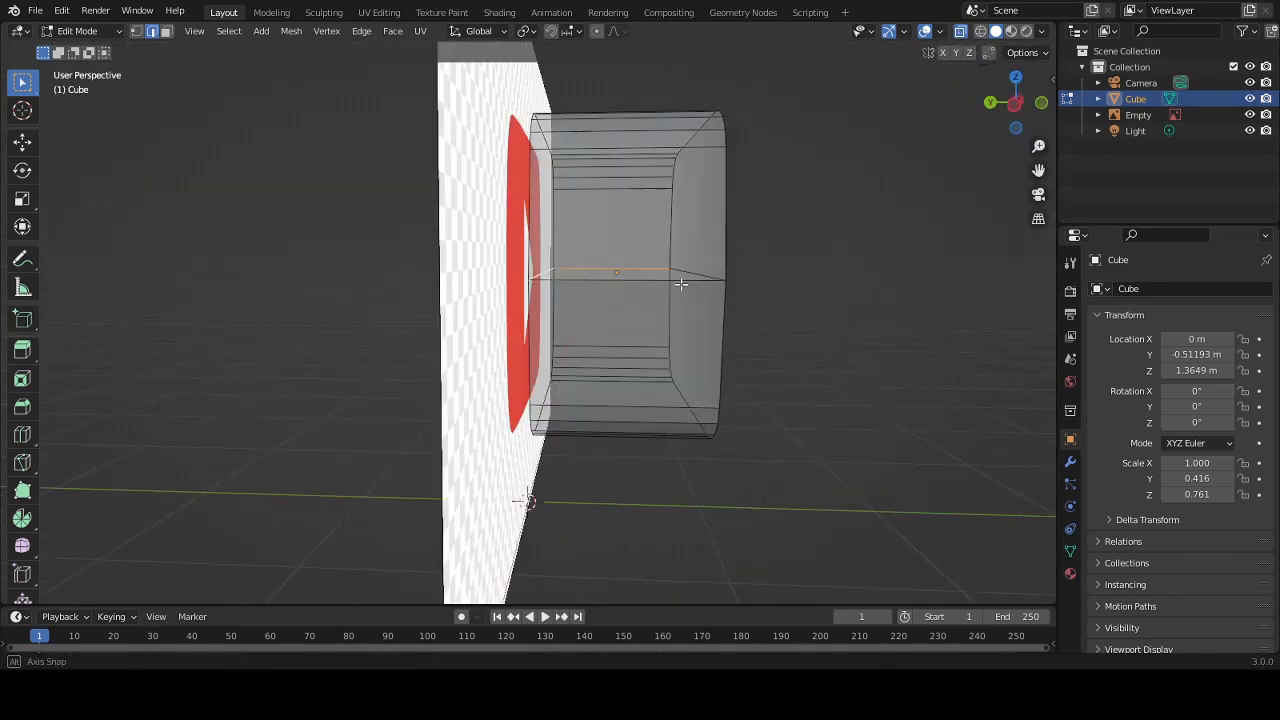
pyautogui.press('KP_1')
pyautogui.press('s')
pyautogui.press('x')
pyautogui.click(794, 273)
# - Try to add an upper loop cut on the bevelled body, and undo the corner bevel
pyautogui.hotkey('ctrl', 'r')
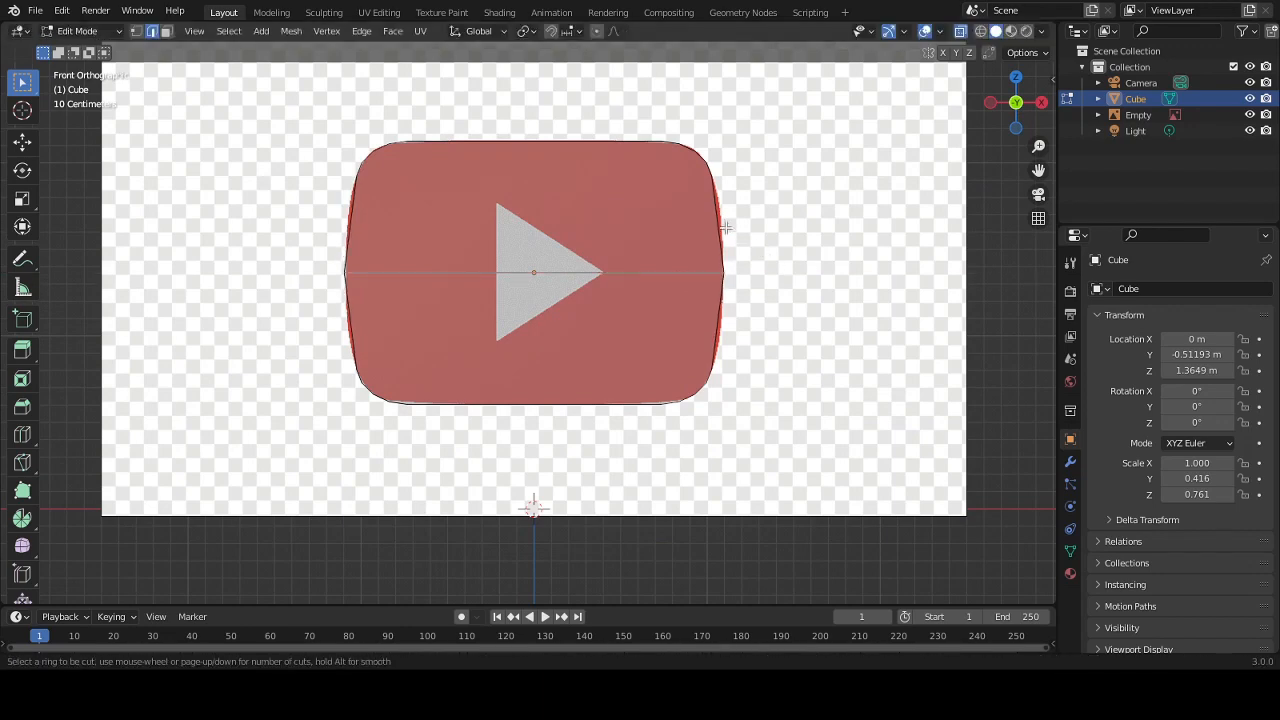
pyautogui.press('Escape')
pyautogui.moveTo(690, 228); pyautogui.dragTo(670, 203, button='middle')
pyautogui.hotkey('ctrl', 'r')
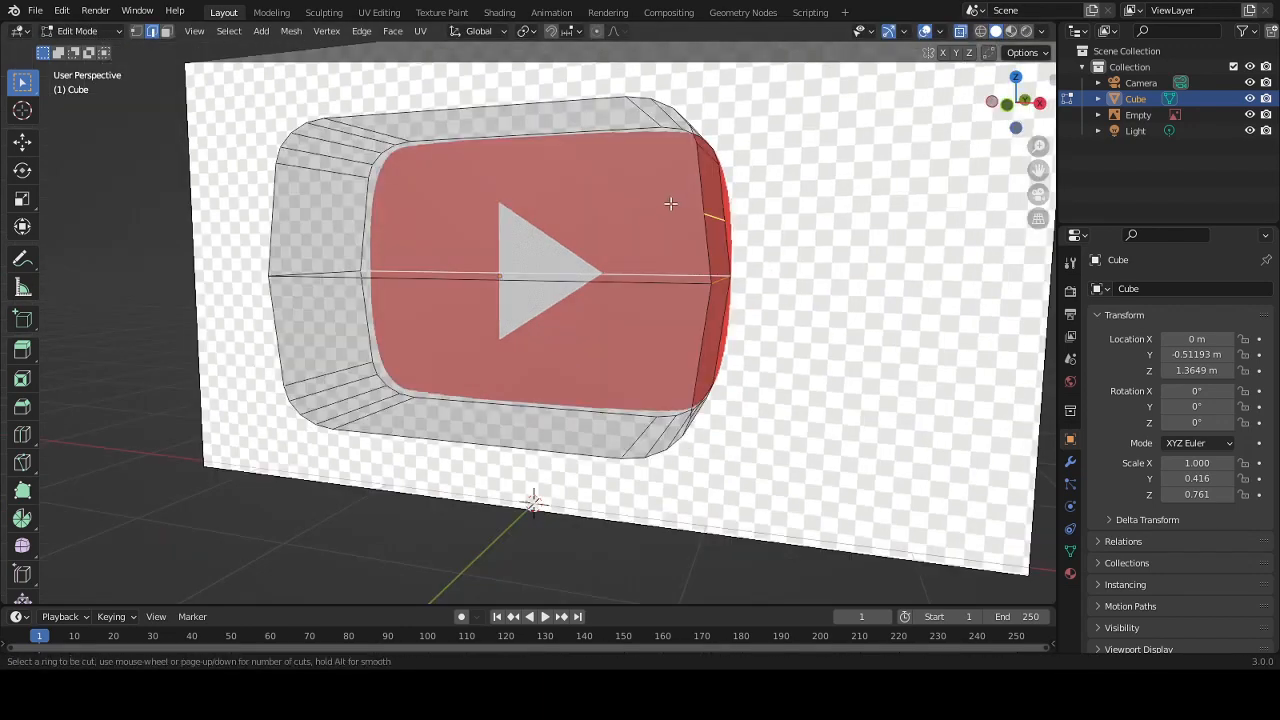
pyautogui.press('Escape')
pyautogui.press('KP_1')
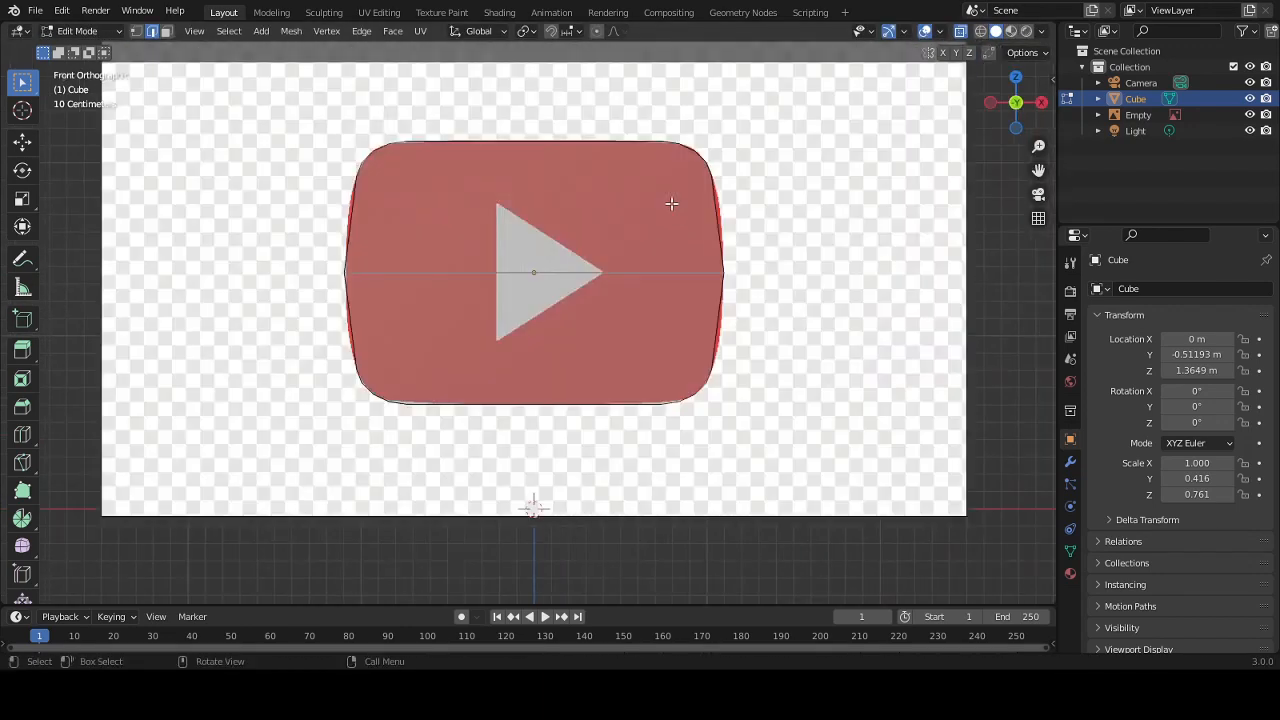
pyautogui.press('Tab')
pyautogui.press('Tab')
# - Add a horizontal loop cut halfway up the upper half of the cube
pyautogui.hotkey('ctrl', 'r')
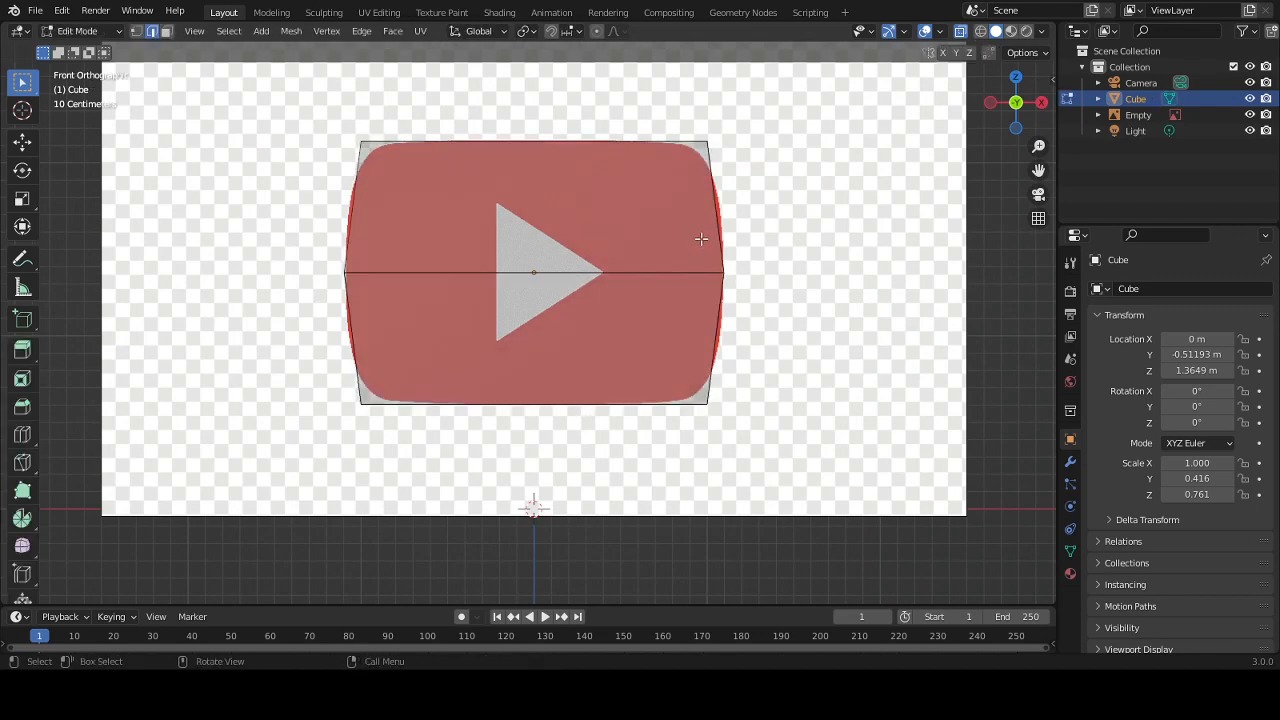
pyautogui.click(700, 225)
pyautogui.click(707, 225)
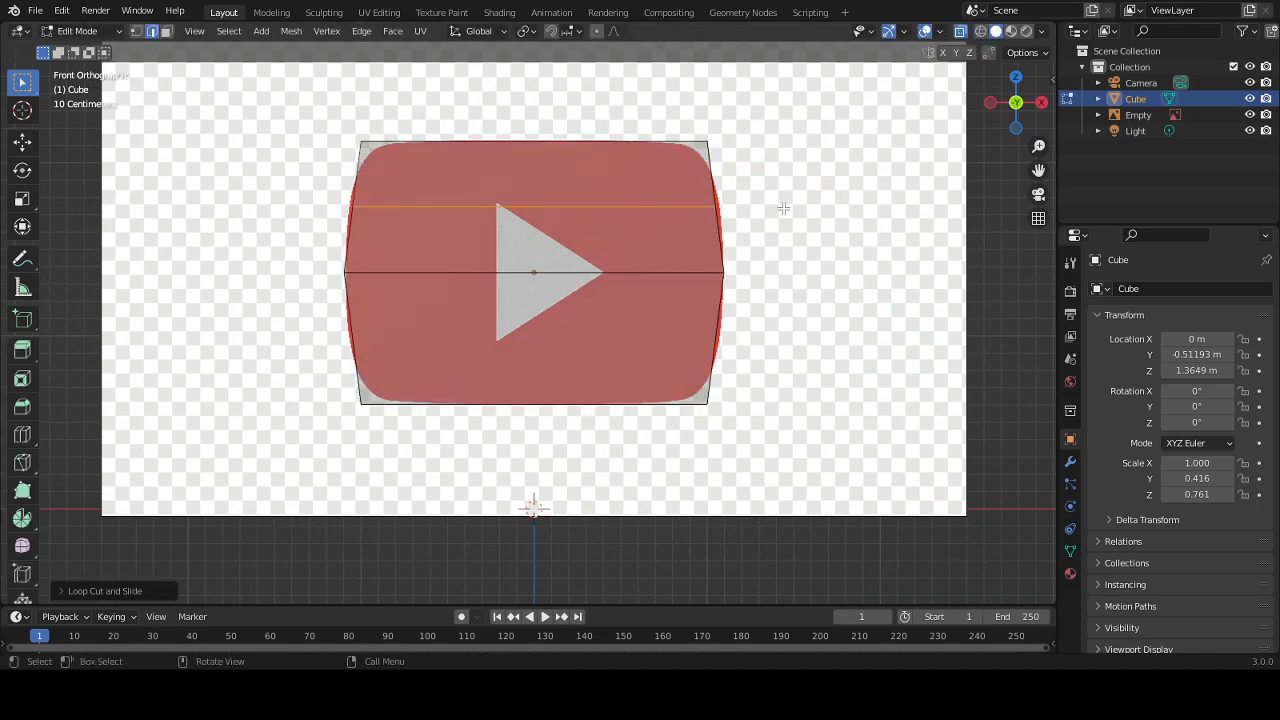
# - Scale the upper loop's two side edges outward along X to follow the logo's curved sides
pyautogui.moveTo(784, 208); pyautogui.dragTo(860, 232, button='middle')
pyautogui.click(370, 198)
pyautogui.scroll(1, 370, 198)
pyautogui.moveTo(370, 198); pyautogui.dragTo(220, 200, button='middle')
pyautogui.keyDown('shift'); pyautogui.click(633, 214); pyautogui.keyUp('shift')
pyautogui.press('KP_1')
pyautogui.press('s')
pyautogui.press('x')
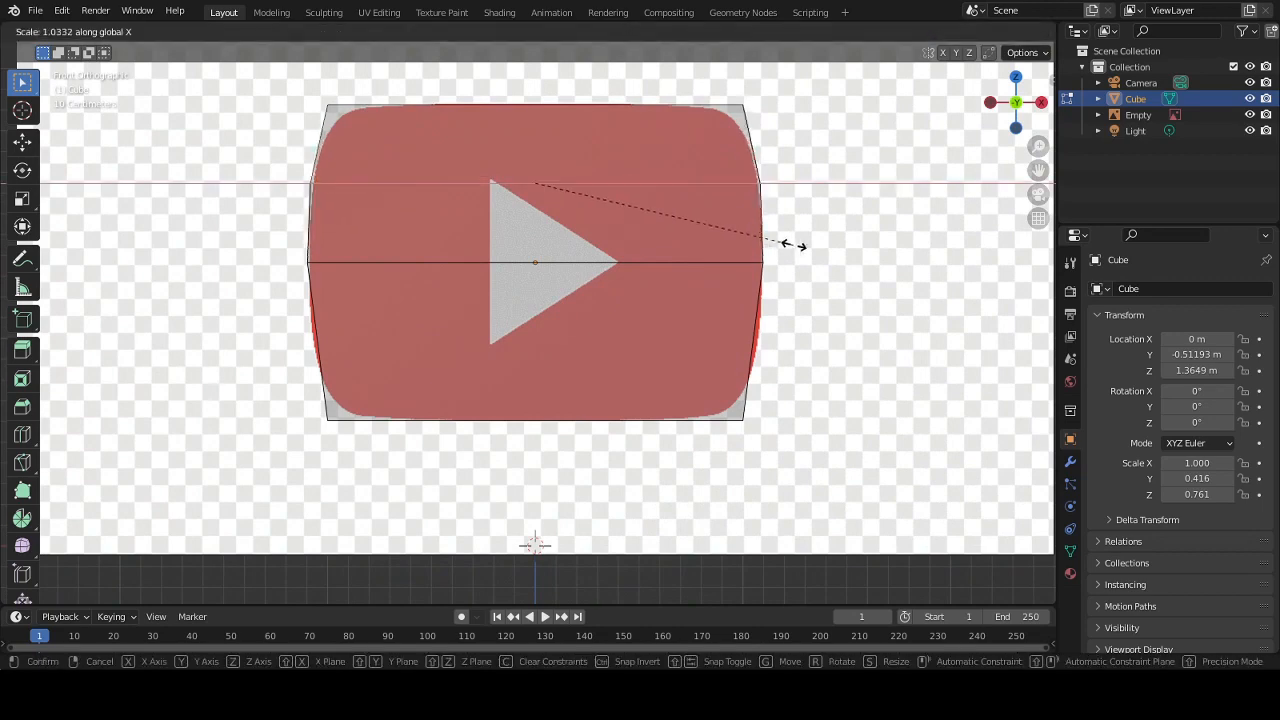
pyautogui.click(814, 260)
# - Add a horizontal loop cut halfway down the lower half of the cube
pyautogui.hotkey('ctrl', 'r')
pyautogui.click(751, 333)
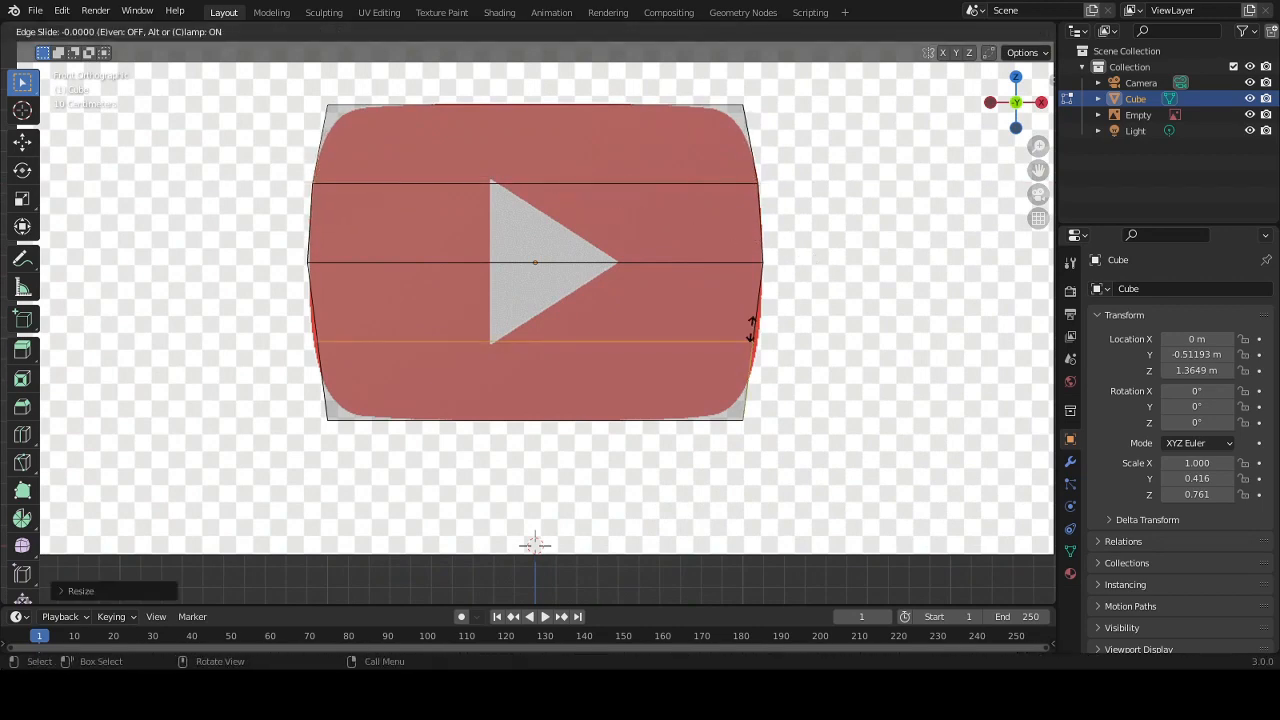
pyautogui.click(751, 329)
# - Scale the lower loop's two side edges by about 1.02 along X to follow the logo's curved sides
pyautogui.moveTo(751, 329); pyautogui.dragTo(880, 296, button='middle')
pyautogui.keyDown('shift'); pyautogui.click(649, 294); pyautogui.keyUp('shift')
pyautogui.click(703, 288)
pyautogui.keyDown('shift'); pyautogui.click(440, 357); pyautogui.keyUp('shift')
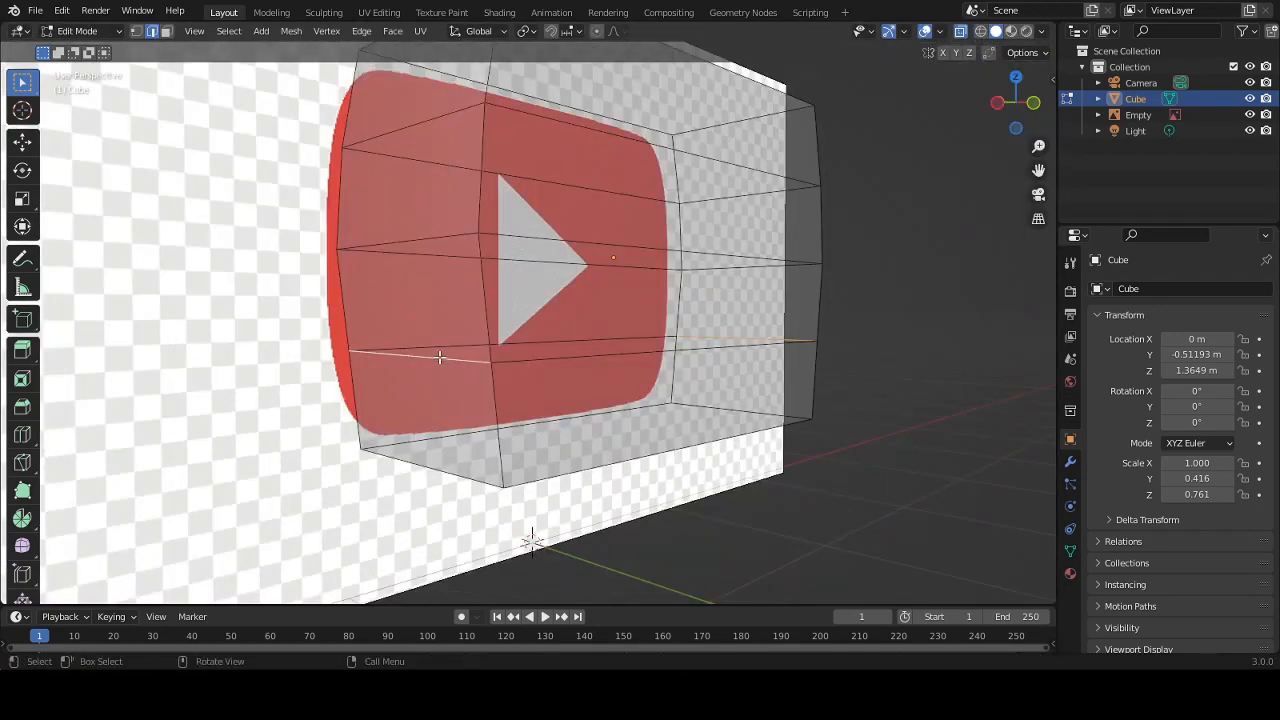
pyautogui.press('KP_3')
pyautogui.press('KP_1')
pyautogui.press('s')
pyautogui.press('x')
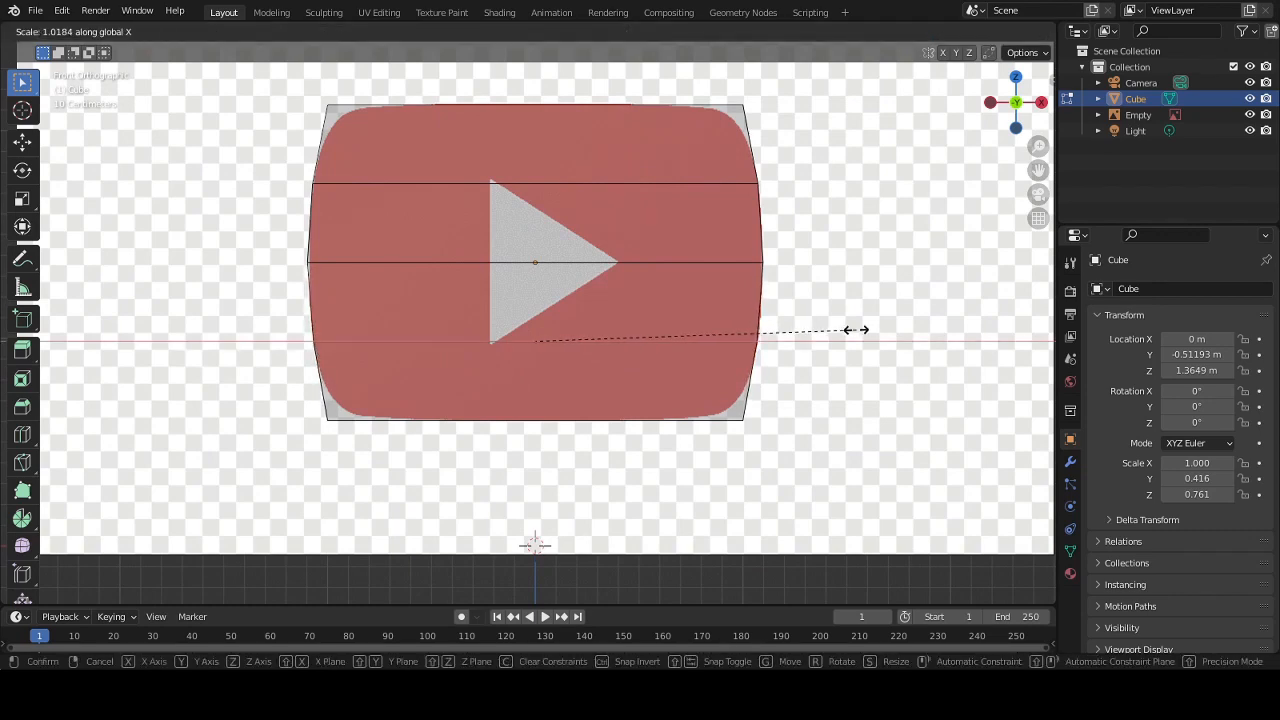
pyautogui.click(848, 331)
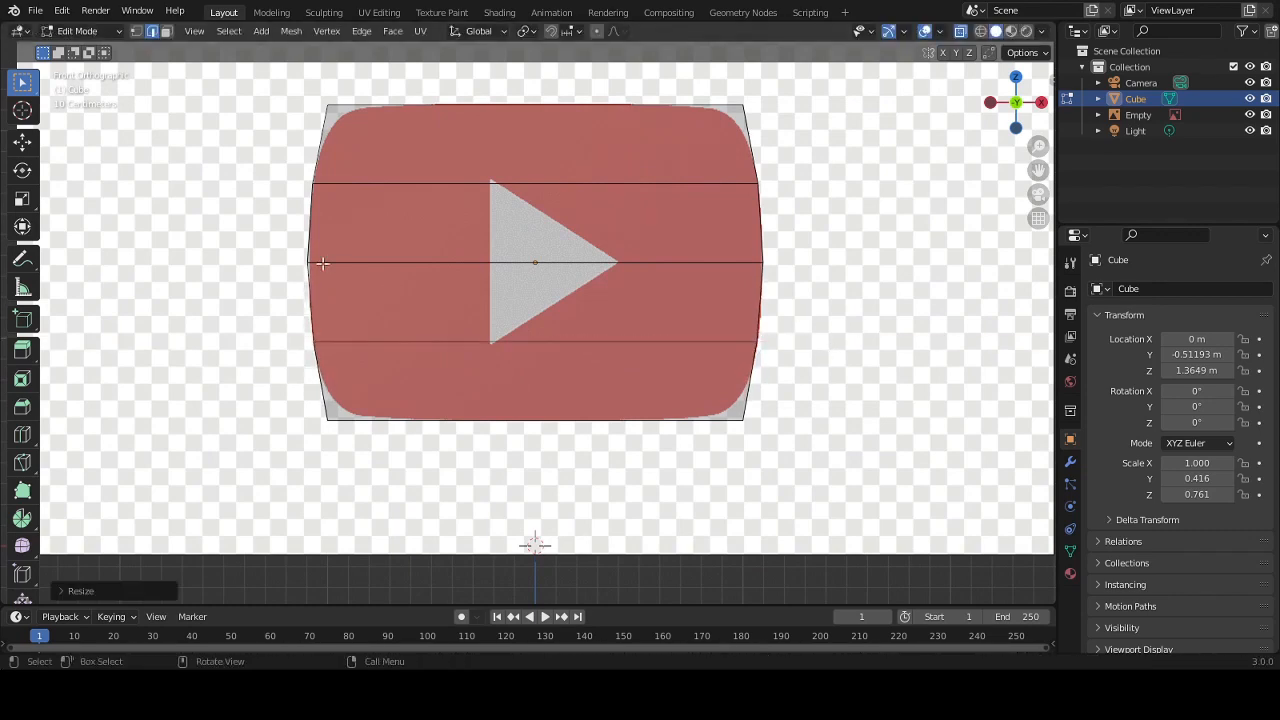
# - Bevel the cube's four outer corner edges by about 0.272 m with four segments to round them like the logo
pyautogui.moveTo(353, 123); pyautogui.dragTo(867, 101, button='middle')
pyautogui.moveTo(400, 513); pyautogui.dragTo(275, 463, button='middle')
pyautogui.press('KP_1')
pyautogui.hotkey('ctrl', 'b')
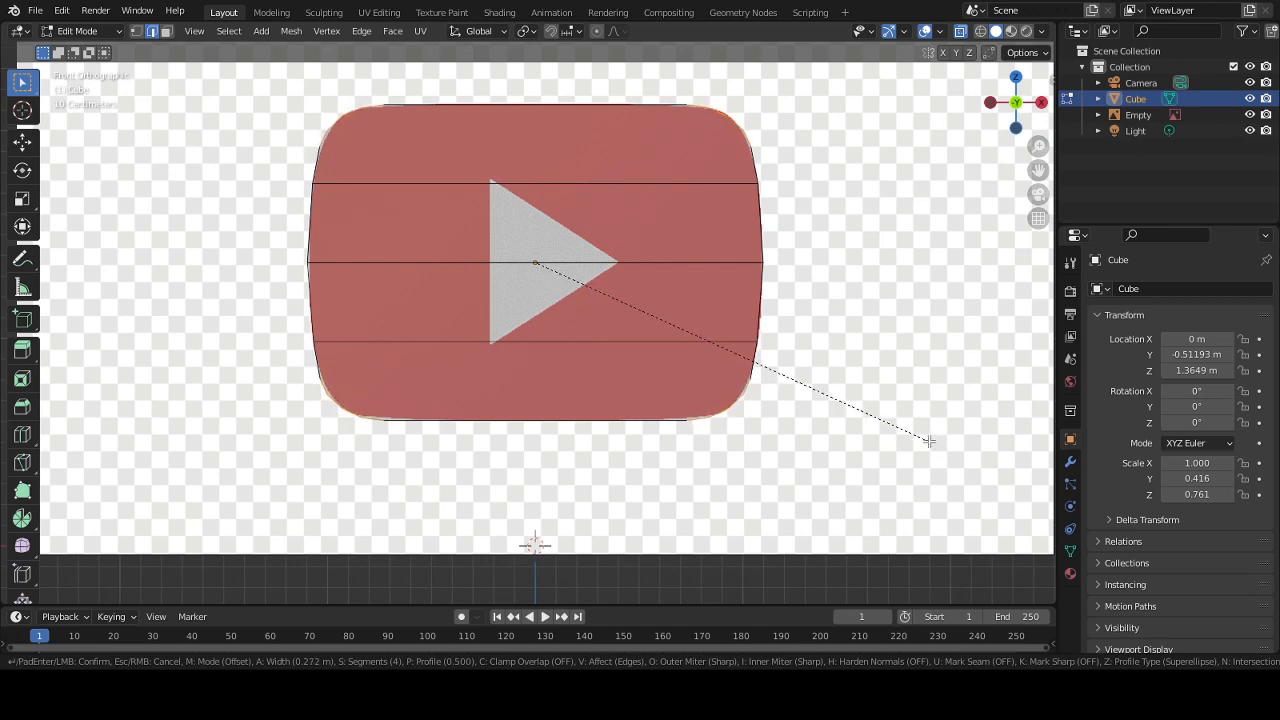
pyautogui.click(929, 441)
# - Nudge the whole body up to about 1.366 m on Z in Object Mode and return to Edit Mode
pyautogui.press('Tab')
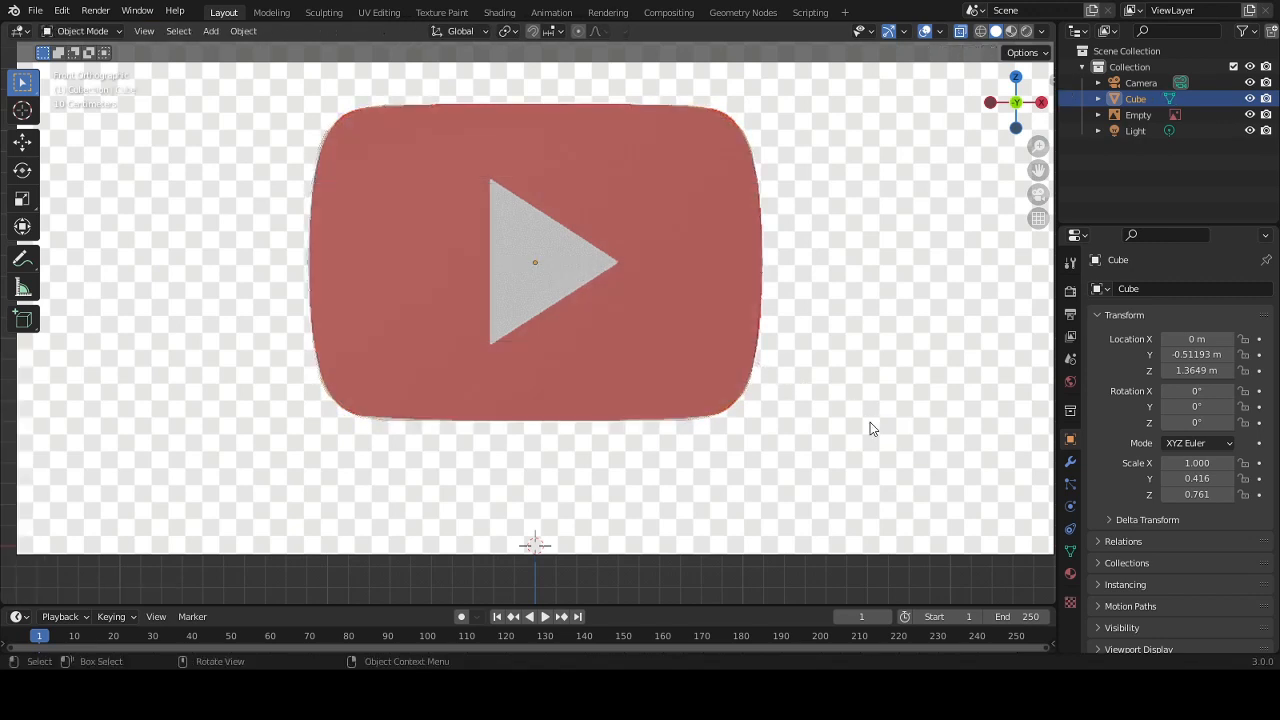
pyautogui.press('g')
pyautogui.press('z')
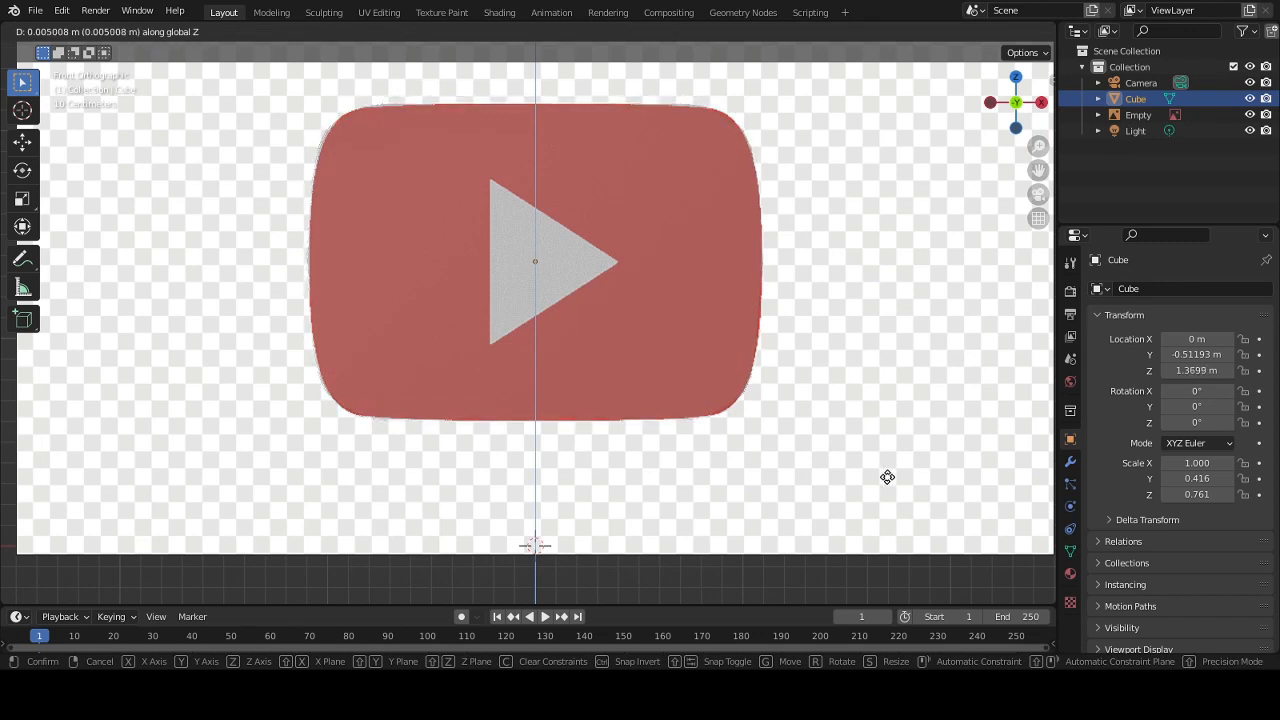
pyautogui.click(884, 476)
pyautogui.press('Tab')
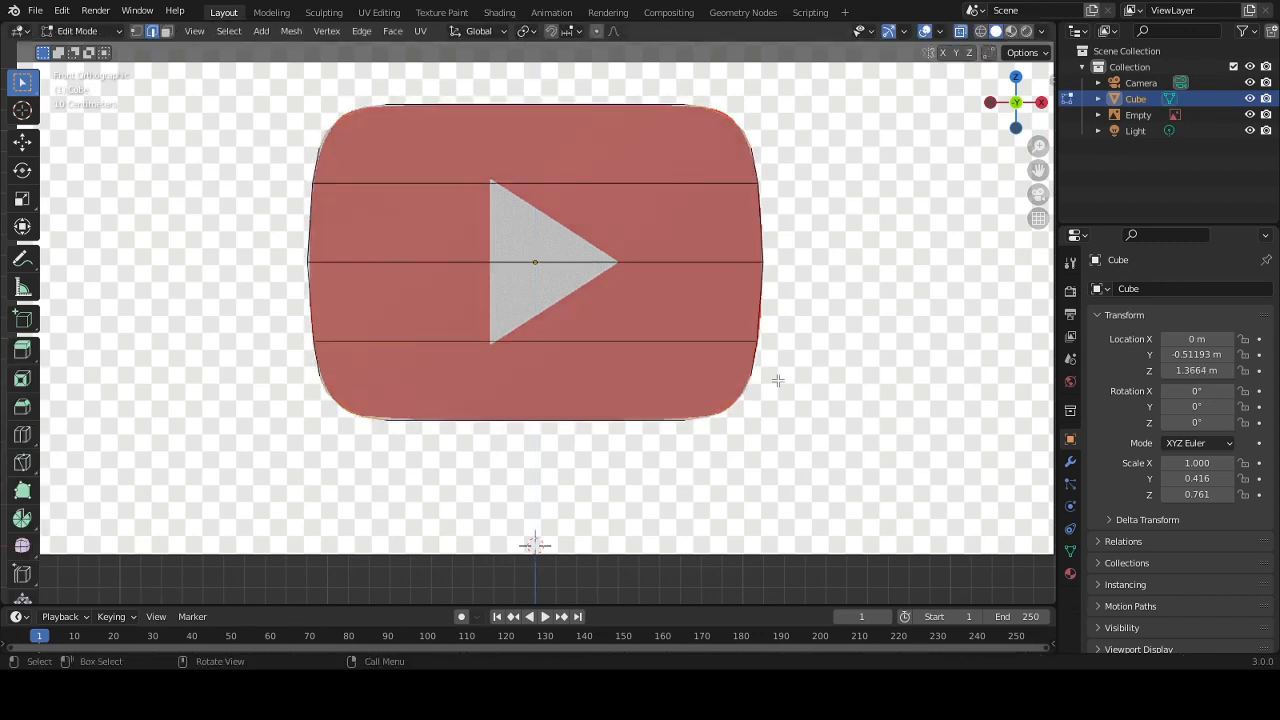
# - Raise the selected bottom corner edges about 0.008 m along Z to match the logo's lower outline
pyautogui.hotkey('alt', 'z')
pyautogui.hotkey('alt', 'z')
pyautogui.moveTo(667, 387); pyautogui.dragTo(440, 352, button='middle')
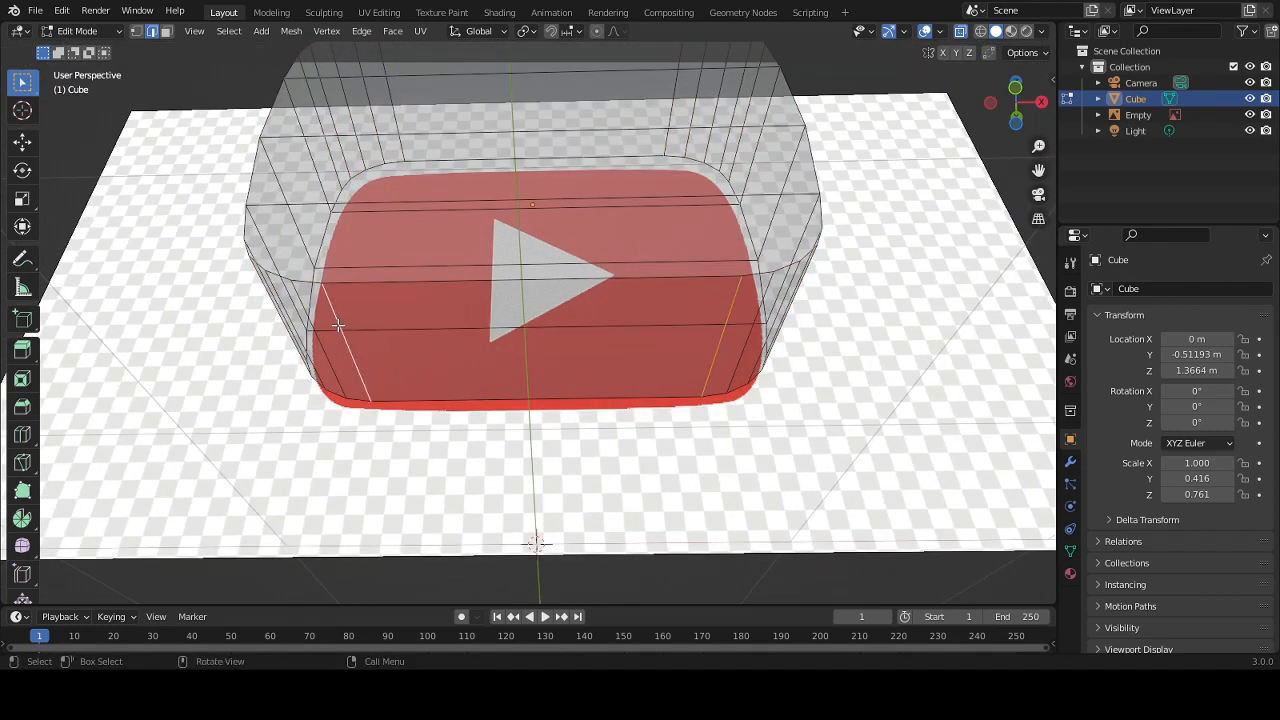
pyautogui.press('KP_1')
pyautogui.press('g')
pyautogui.press('z')
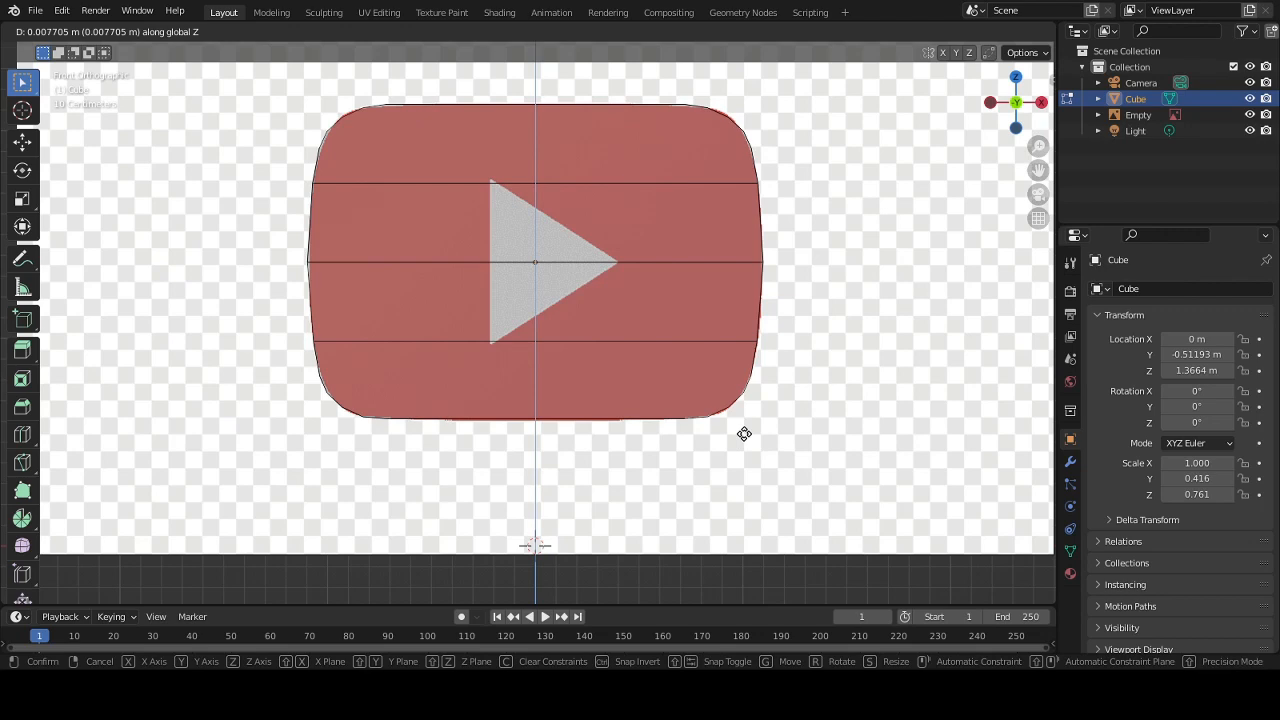
pyautogui.click(744, 433)
# - Scale the middle loop's two side edges by about 0.992 along X to fit the logo's sides
pyautogui.moveTo(576, 276); pyautogui.dragTo(386, 279, button='middle')
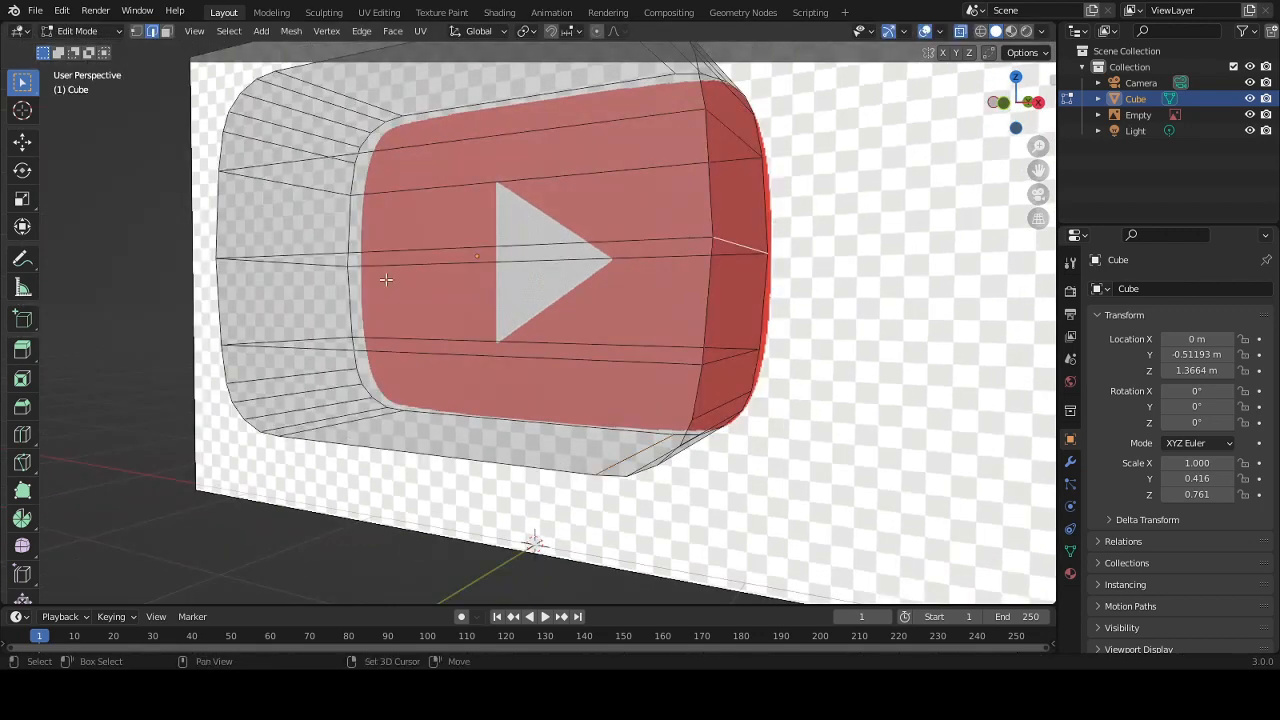
pyautogui.press('KP_1')
pyautogui.press('s')
pyautogui.press('x')
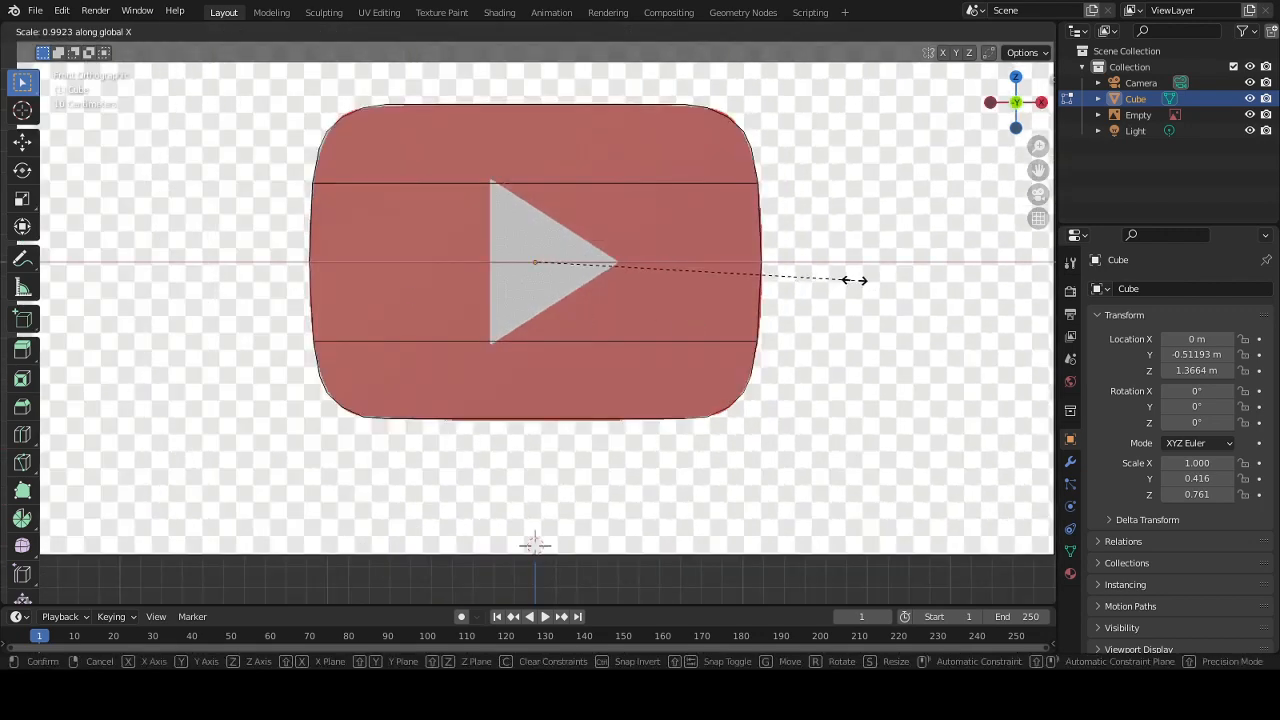
pyautogui.click(855, 280)
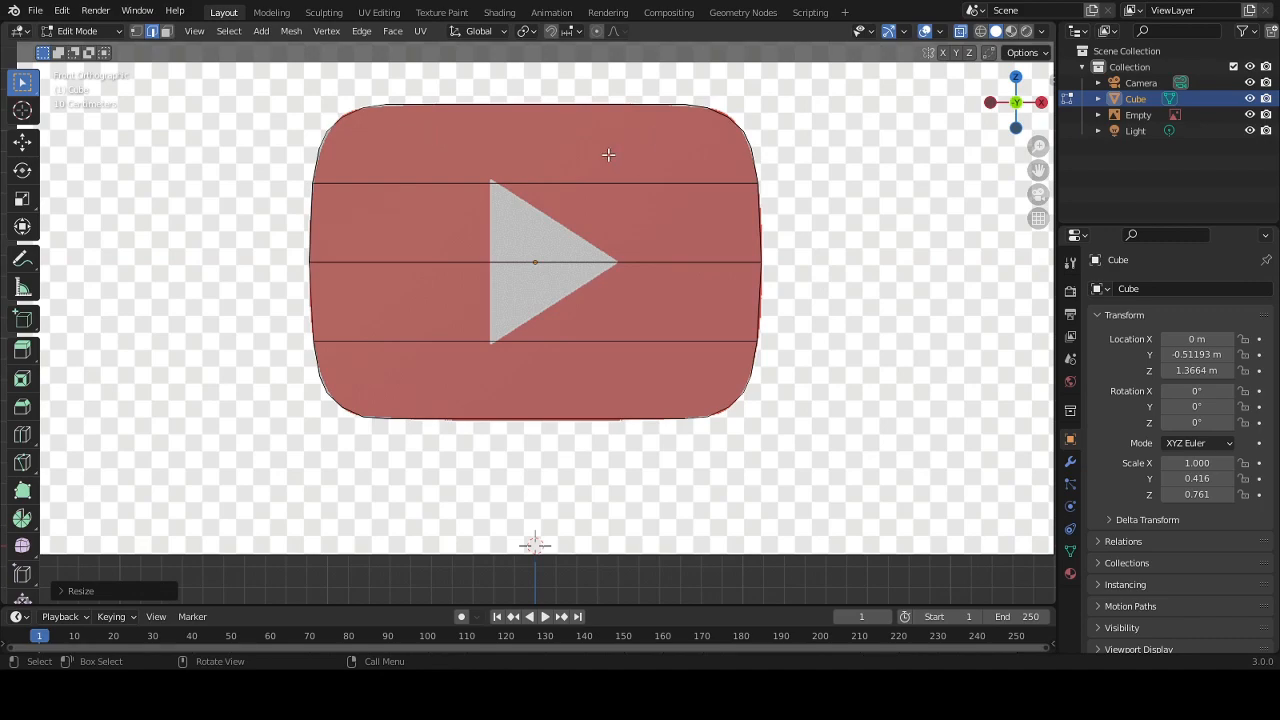
# - Shift the body's upper right corner edge about 0.004 m toward negative X and check the outline in Object Mode
pyautogui.moveTo(745, 160); pyautogui.dragTo(636, 253, button='middle')
pyautogui.press('KP_1')
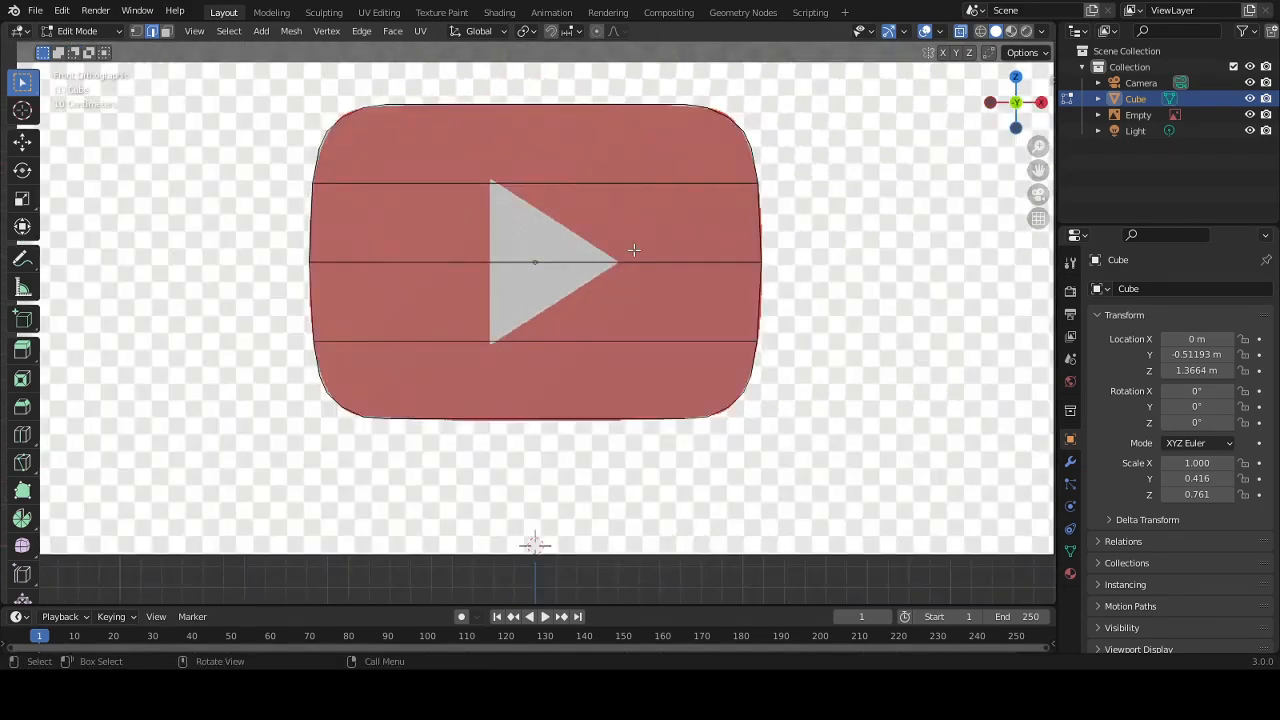
pyautogui.press('g')
pyautogui.press('x')
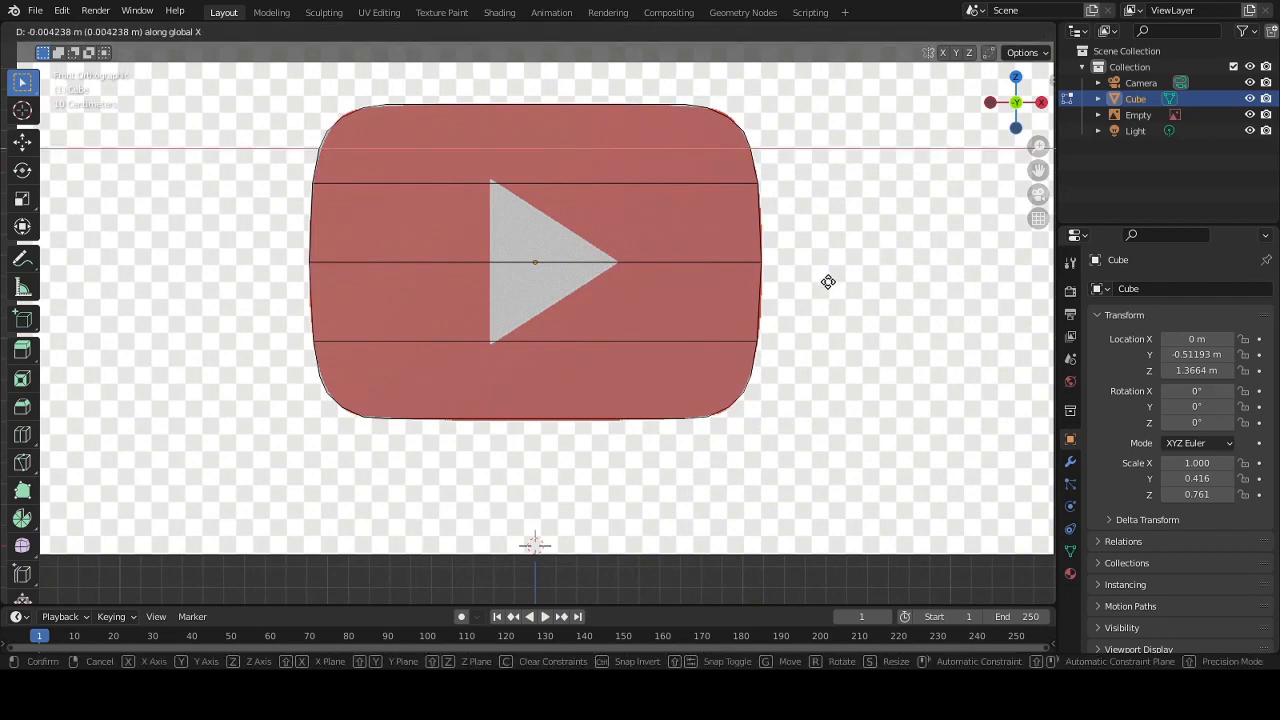
pyautogui.click(829, 281)
pyautogui.press('Tab')
pyautogui.scroll(-3, 832, 270)
pyautogui.moveTo(833, 276); pyautogui.dragTo(782, 292, button='middle')
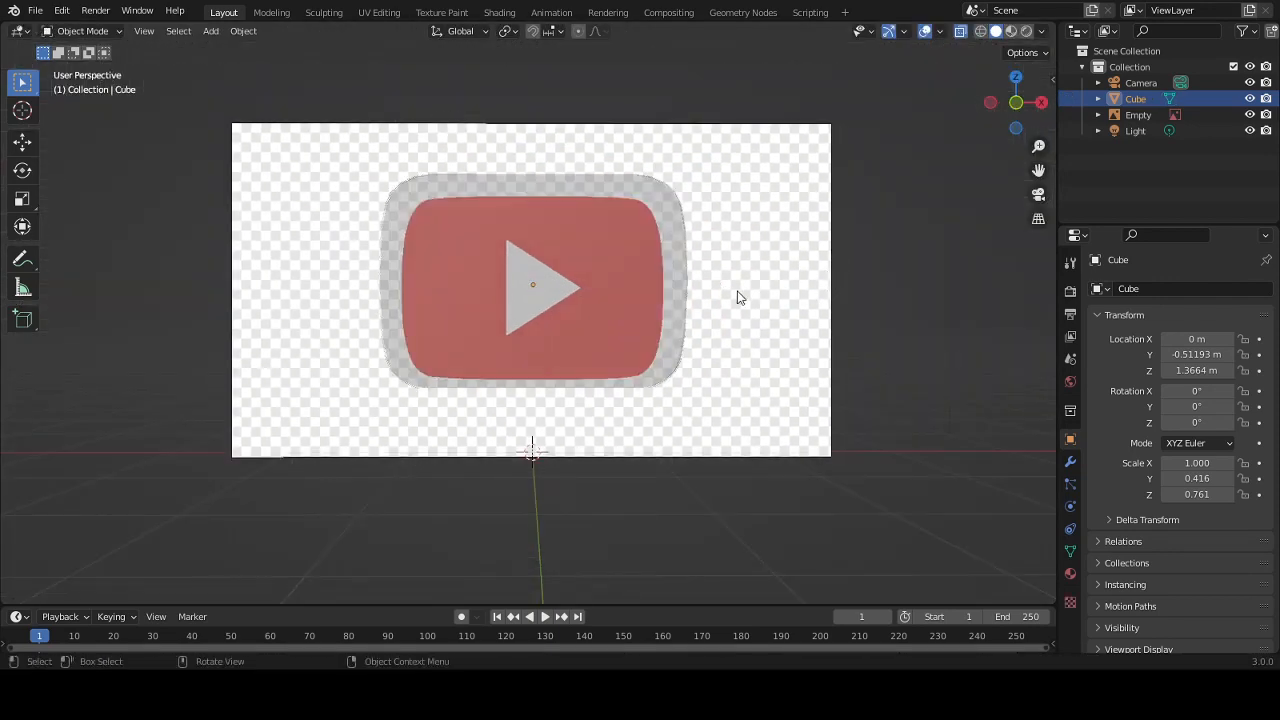
pyautogui.scroll(3, 733, 242)
pyautogui.press('KP_1')
pyautogui.press('Tab')
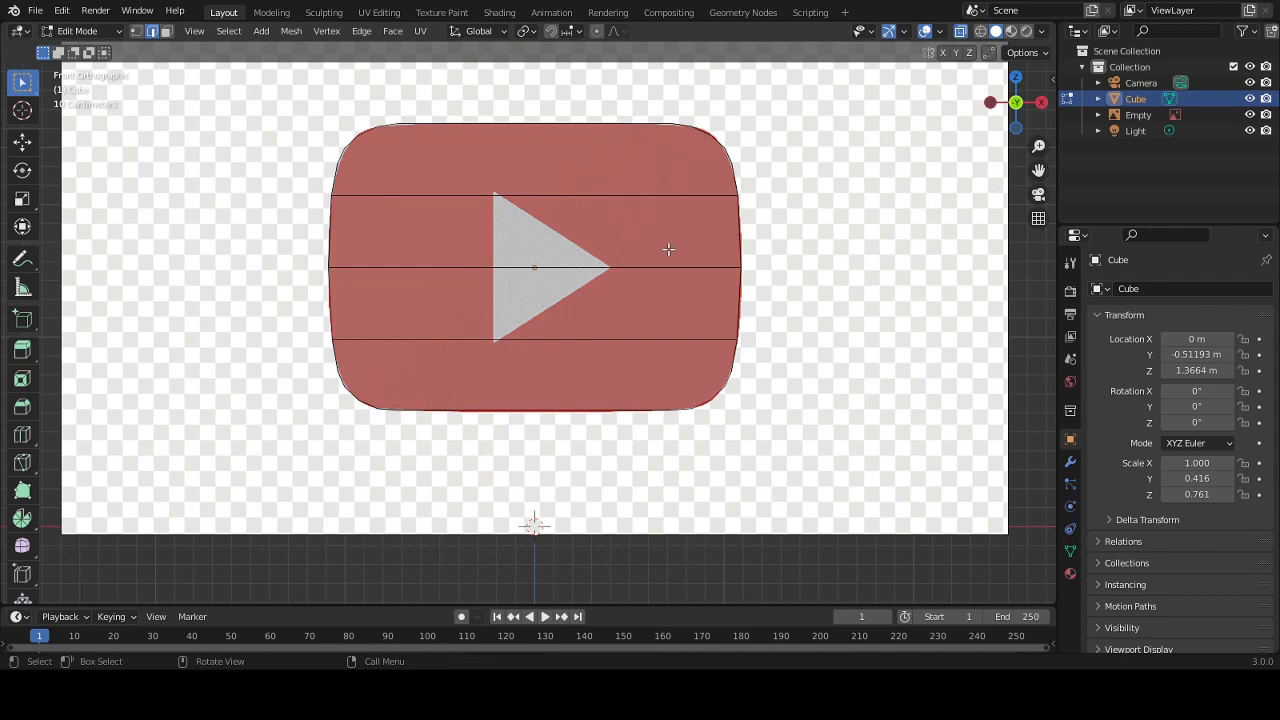
# - Try adding two vertical loop cuts through the middle bands at the play triangle's right tip and left side
pyautogui.hotkey('ctrl', 'r')
pyautogui.click(636, 256)
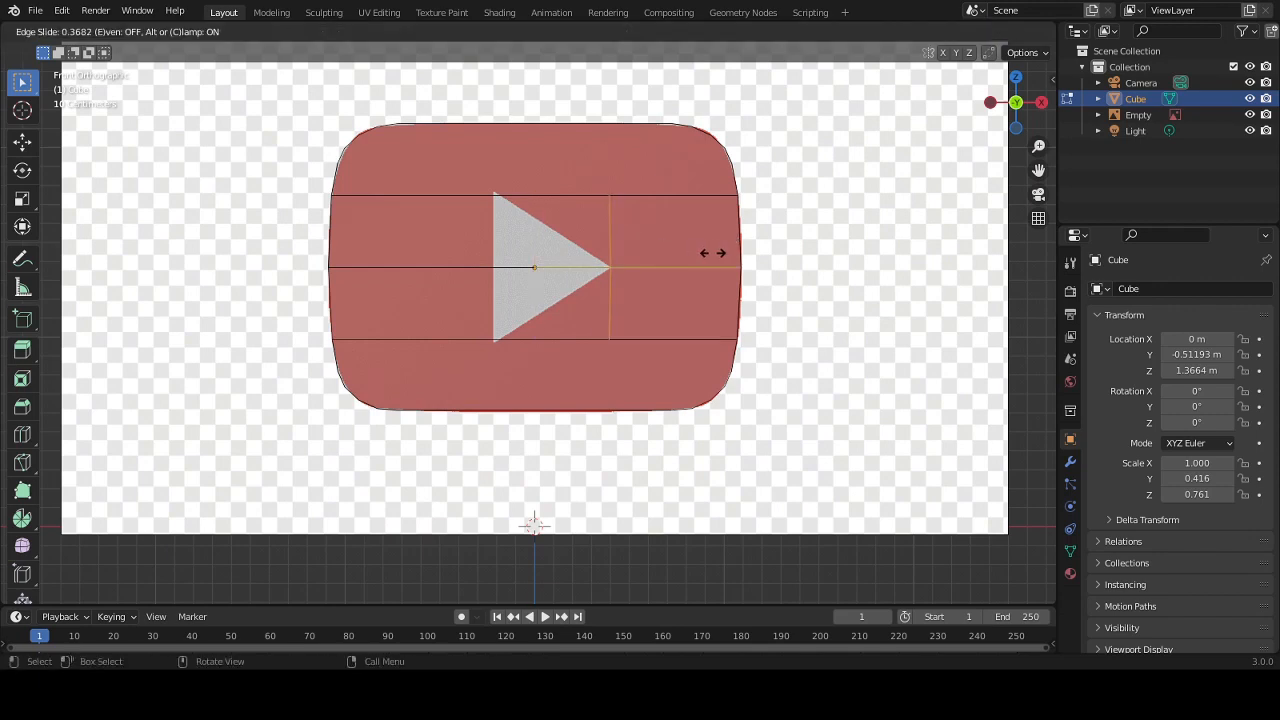
pyautogui.click(711, 254)
pyautogui.scroll(3, 706, 240)
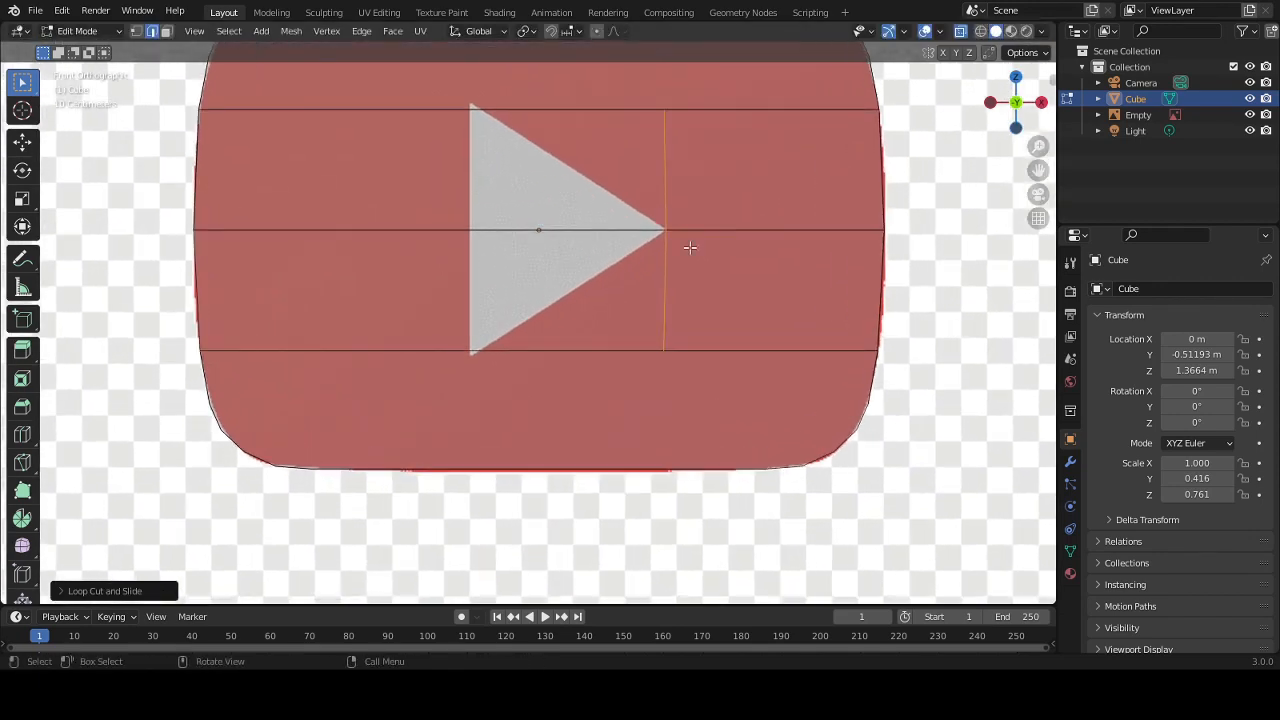
pyautogui.hotkey('ctrl', 'r')
pyautogui.click(481, 263)
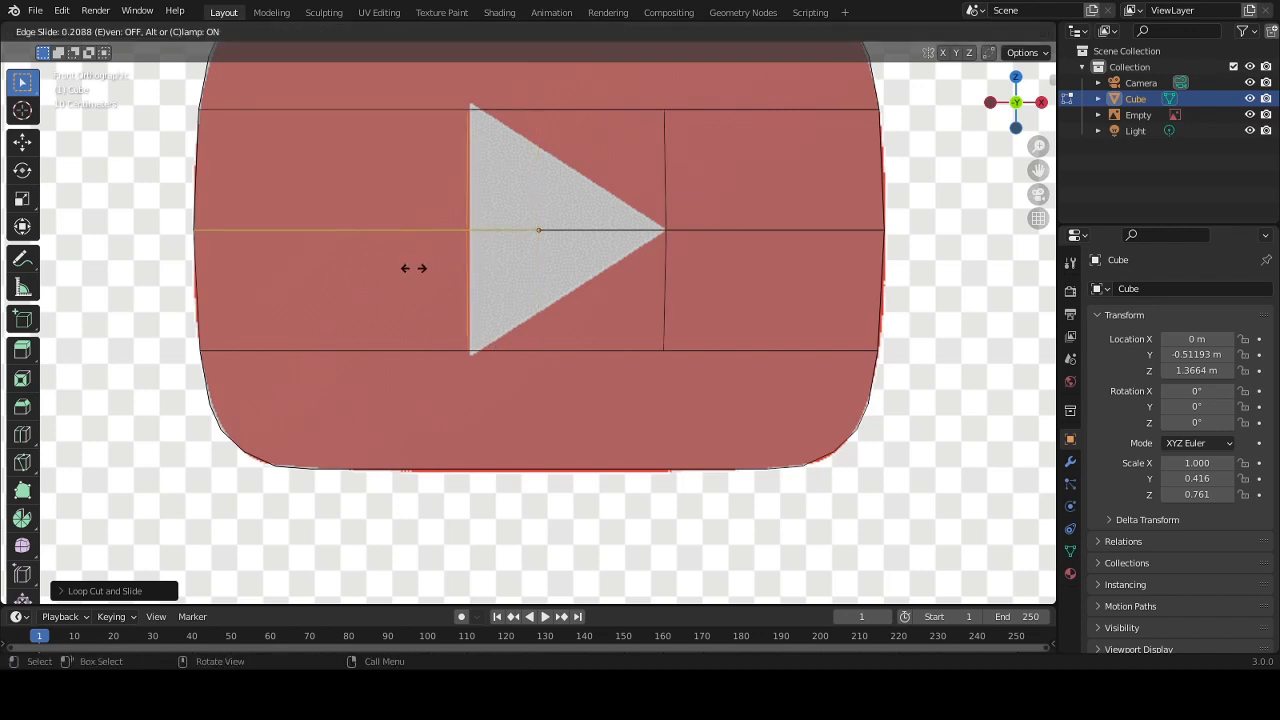
pyautogui.click(416, 268)
pyautogui.click(480, 120)
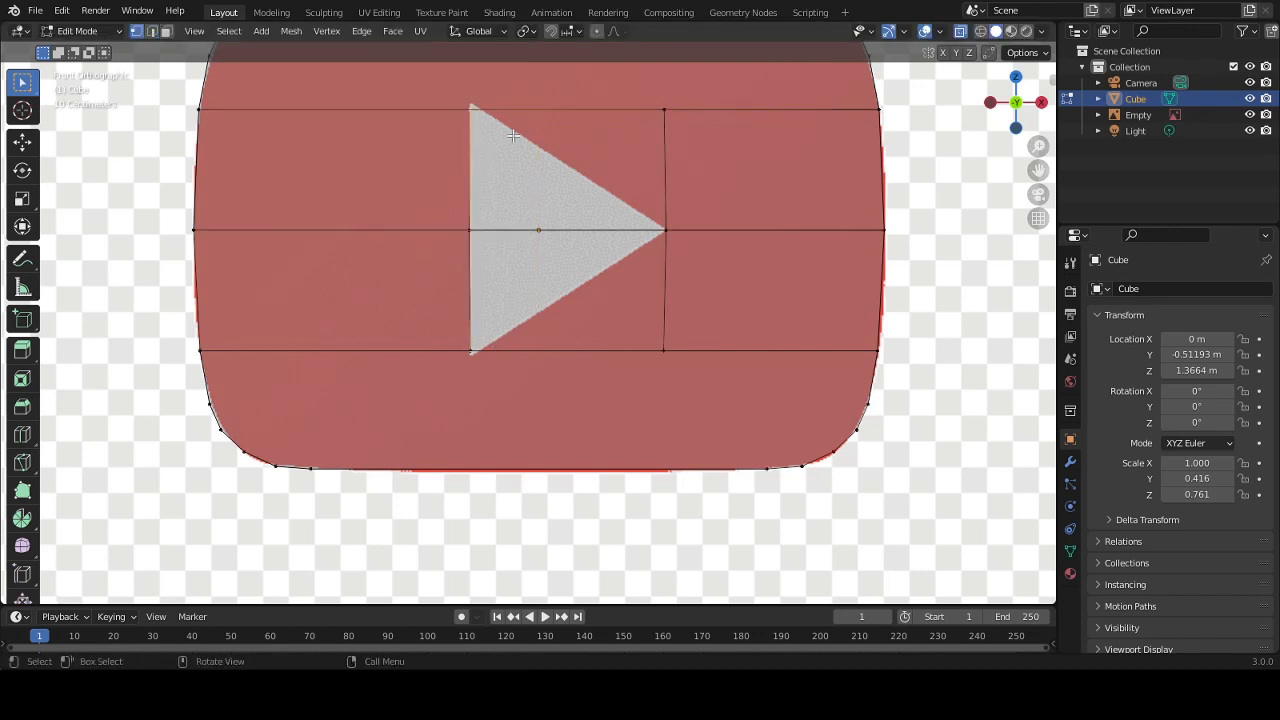
pyautogui.press('2')
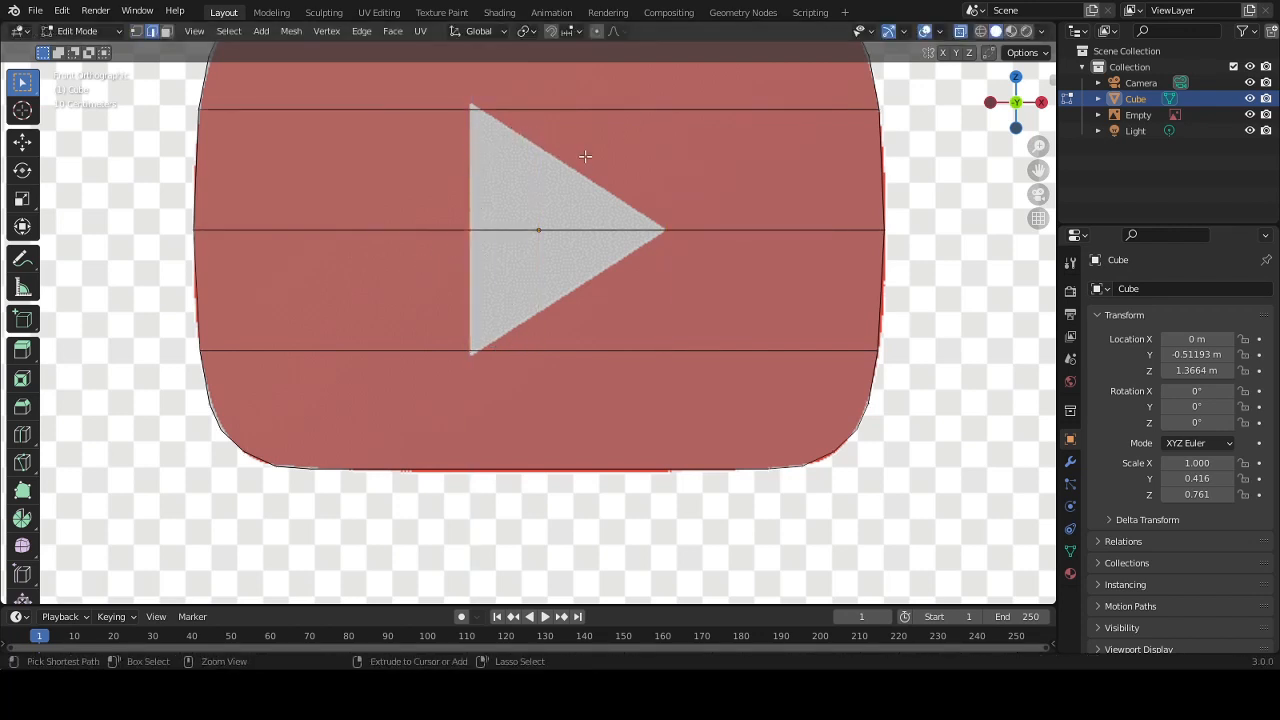
pyautogui.click(595, 108)
pyautogui.press('g')
pyautogui.rightClick(592, 100)
pyautogui.press('Tab')
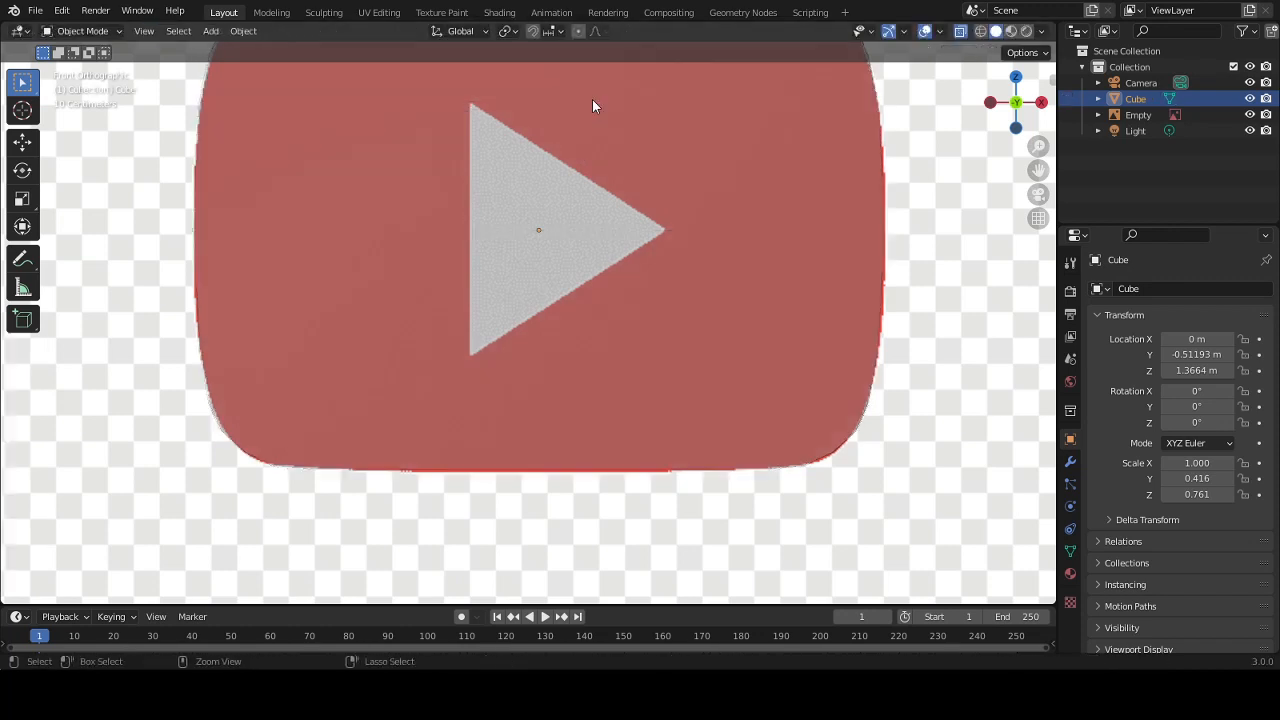
pyautogui.press('Tab')
pyautogui.press('g')
pyautogui.rightClick(617, 108)
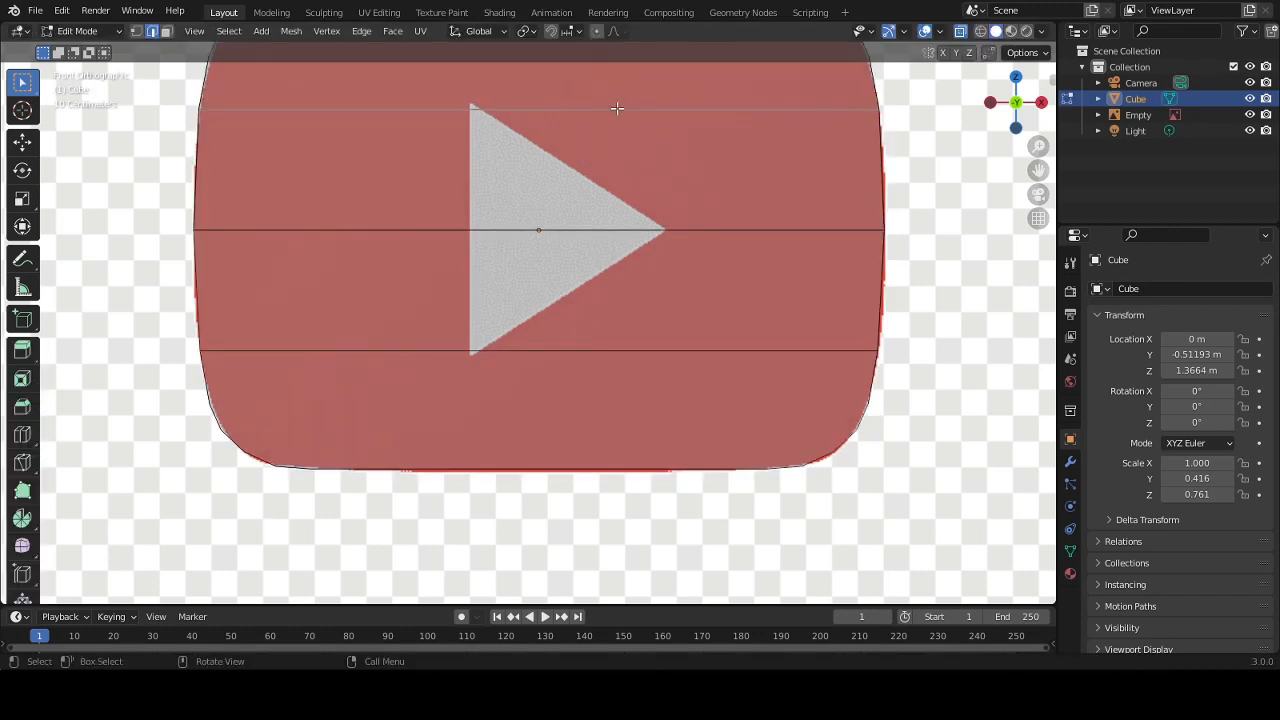
# - Try deleting the faces along the upper horizontal edge
pyautogui.press('x')
pyautogui.click(599, 126)
pyautogui.hotkey('ctrl', 'z')
pyautogui.press('x')
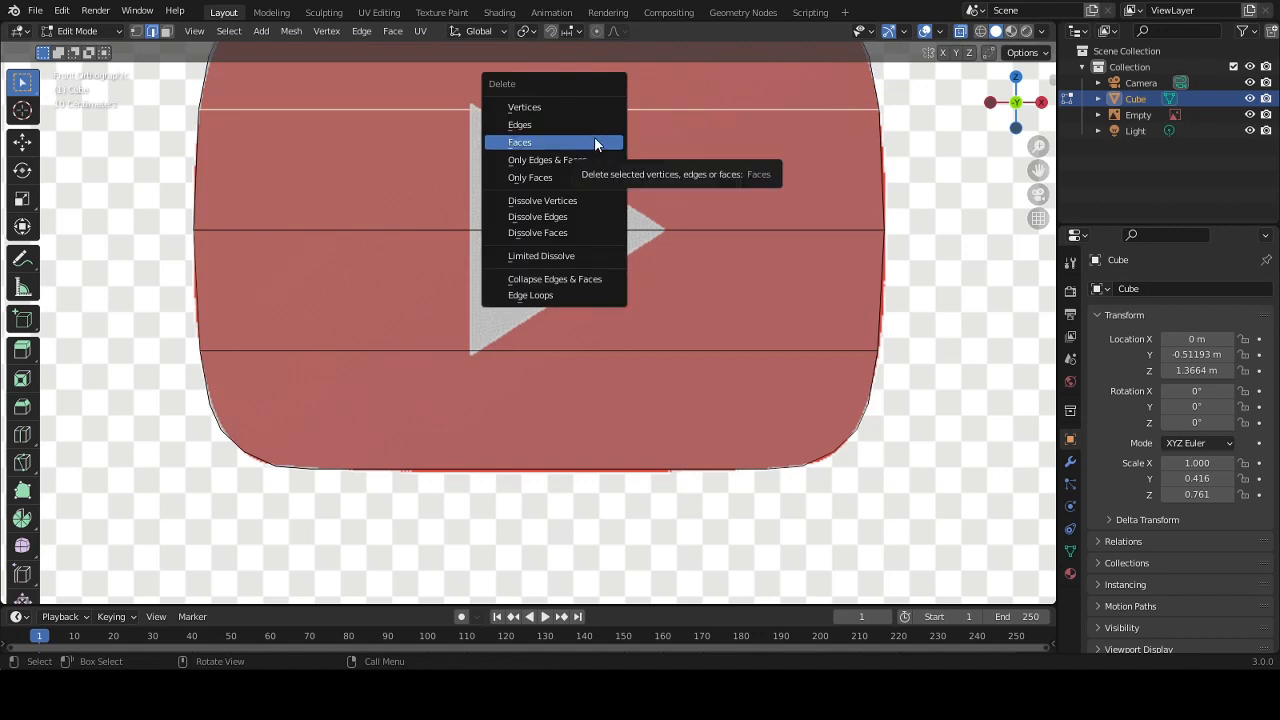
pyautogui.click(595, 143)
pyautogui.moveTo(595, 145); pyautogui.dragTo(561, 214, button='middle')
pyautogui.press('KP_1')
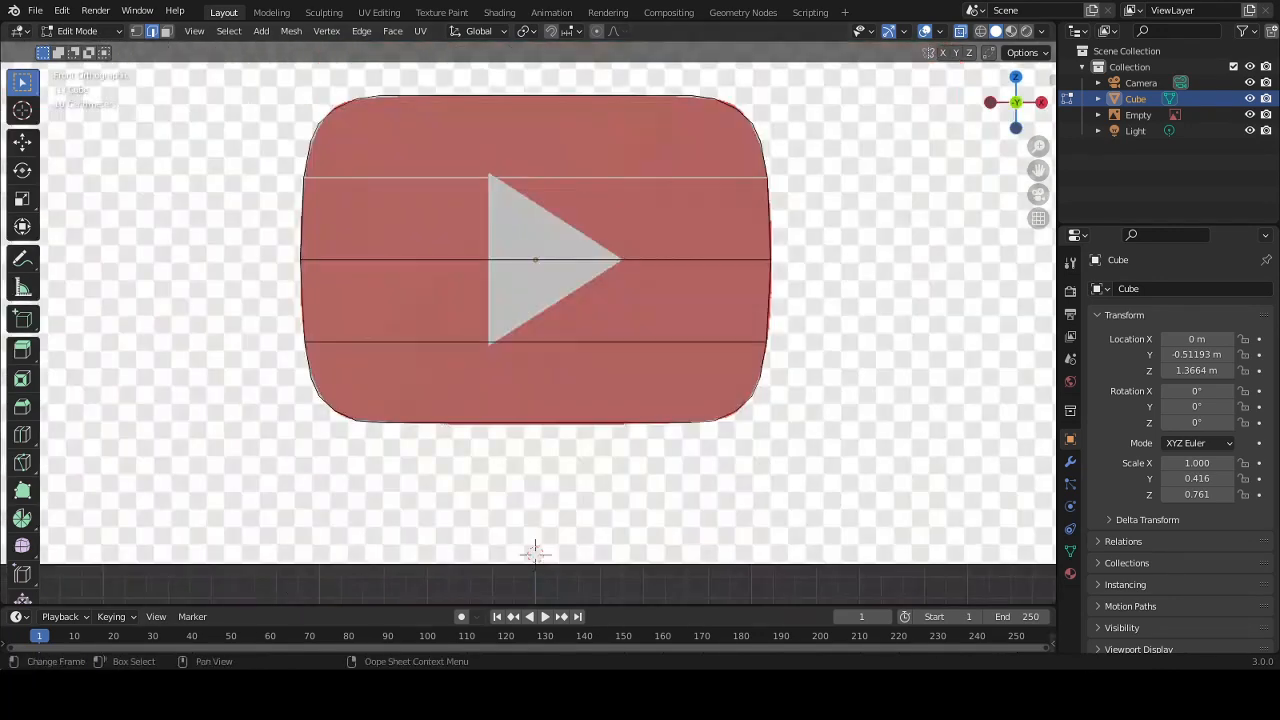
# - Add two vertical loop cuts through the middle bands, one at the play triangle's left side and one near its right tip
pyautogui.scroll(3, 534, 556)
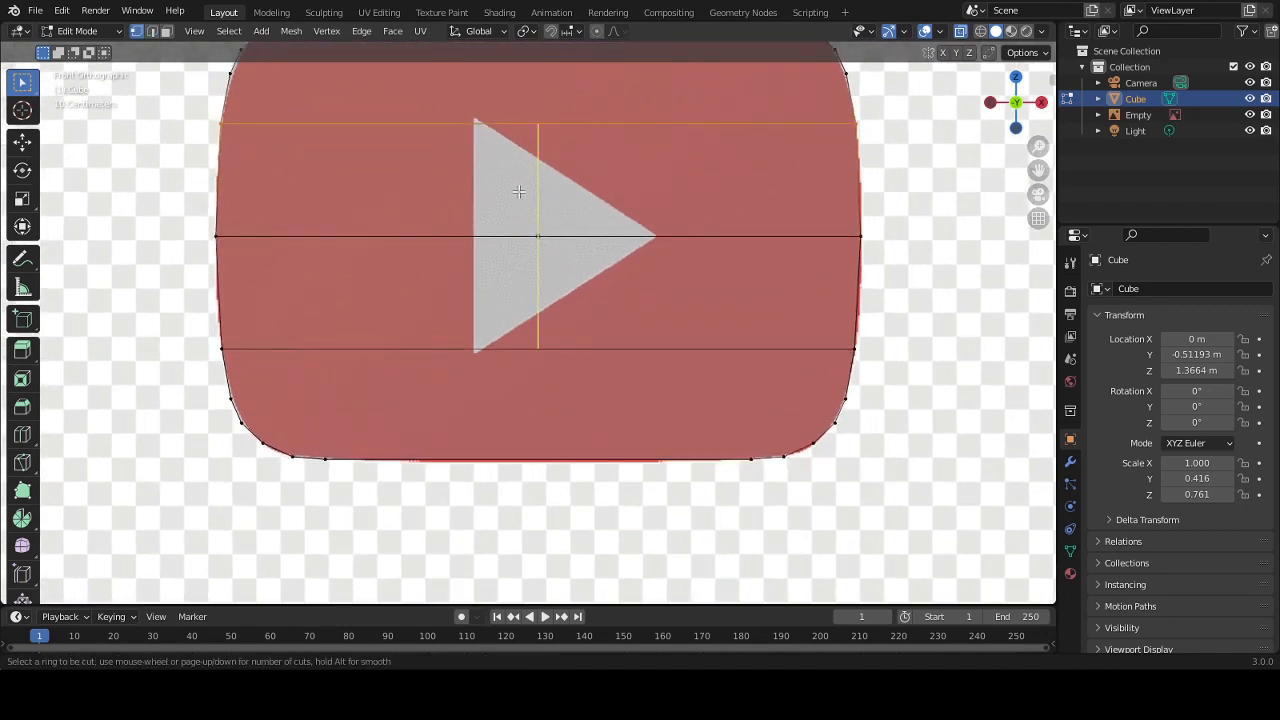
pyautogui.press('g')
pyautogui.press('g')
pyautogui.click(455, 217)
pyautogui.hotkey('ctrl', 'r')
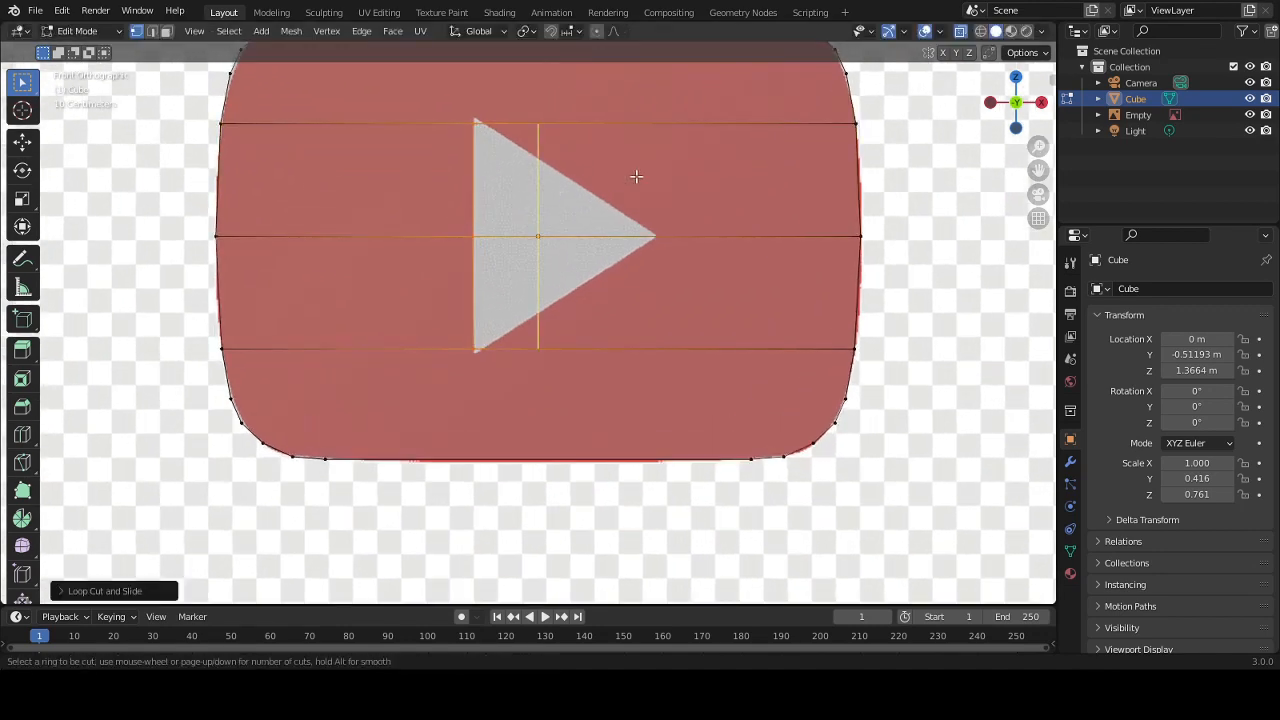
pyautogui.click(636, 178)
pyautogui.click(757, 206)
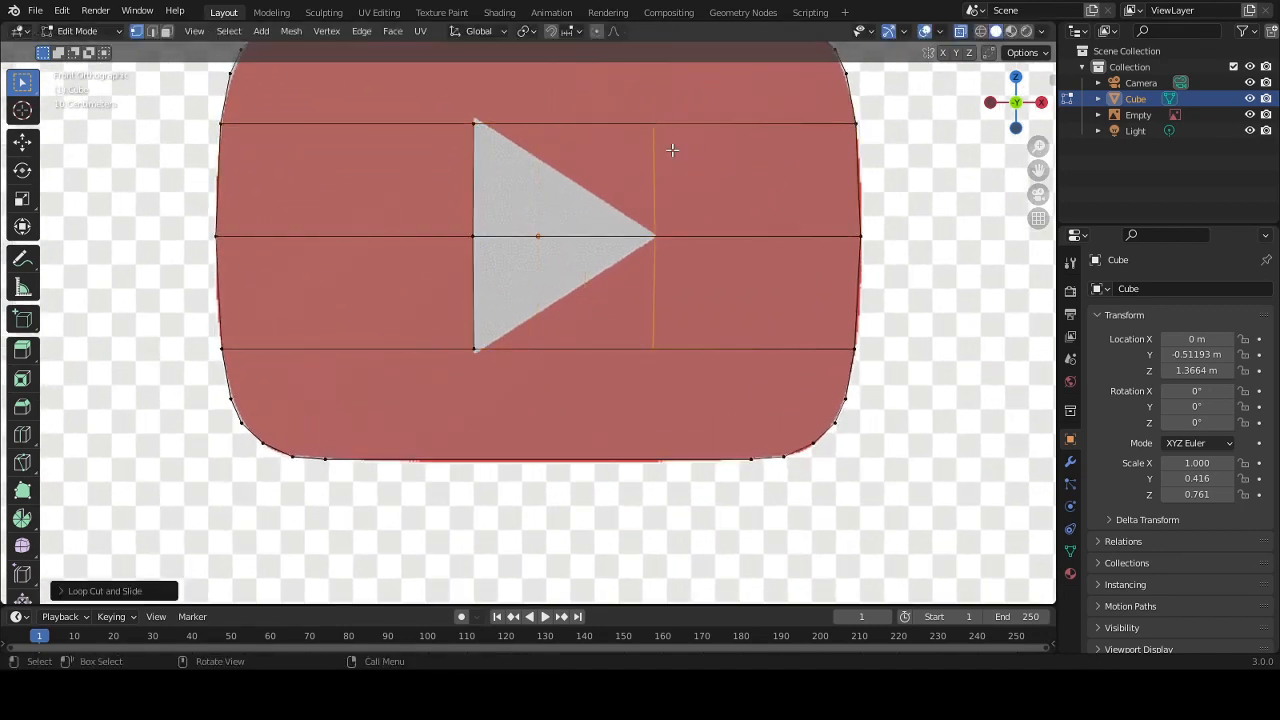
# - Move the loop cut near the play triangle's tip along X so it lines up with the tip
pyautogui.moveTo(672, 150); pyautogui.dragTo(642, 179, button='middle')
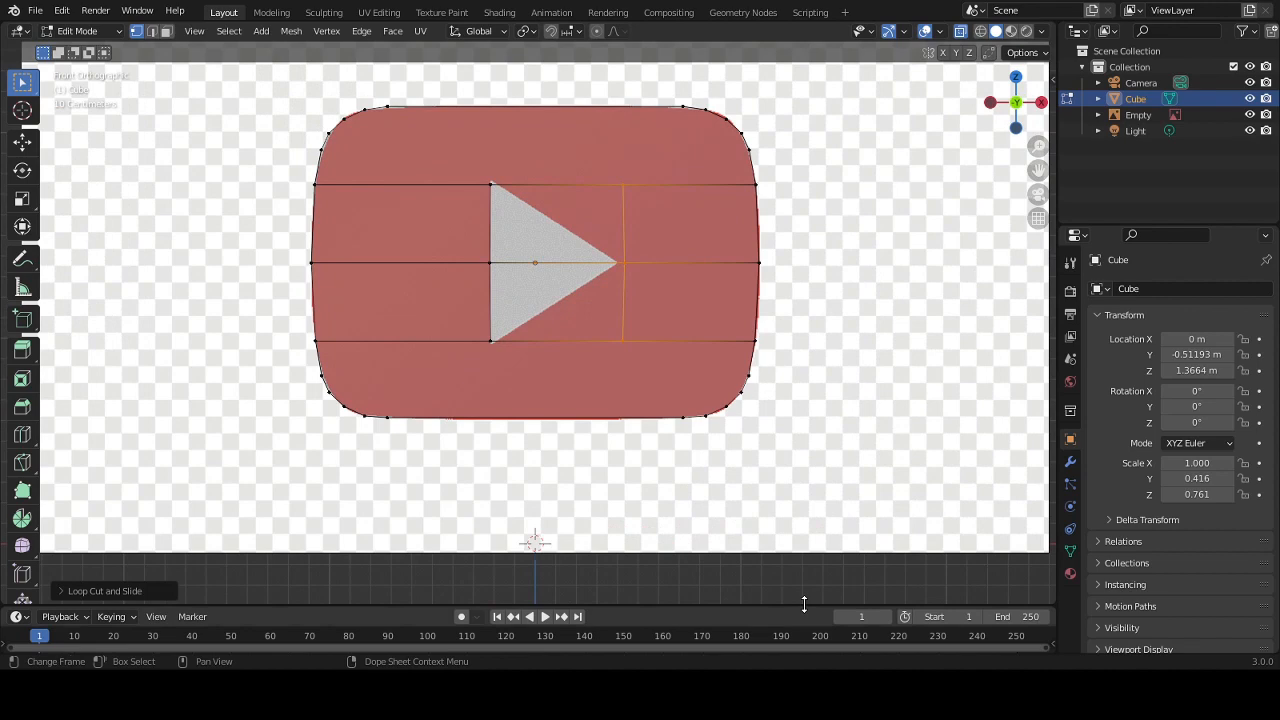
pyautogui.press('g')
pyautogui.press('x')
pyautogui.click(780, 393)
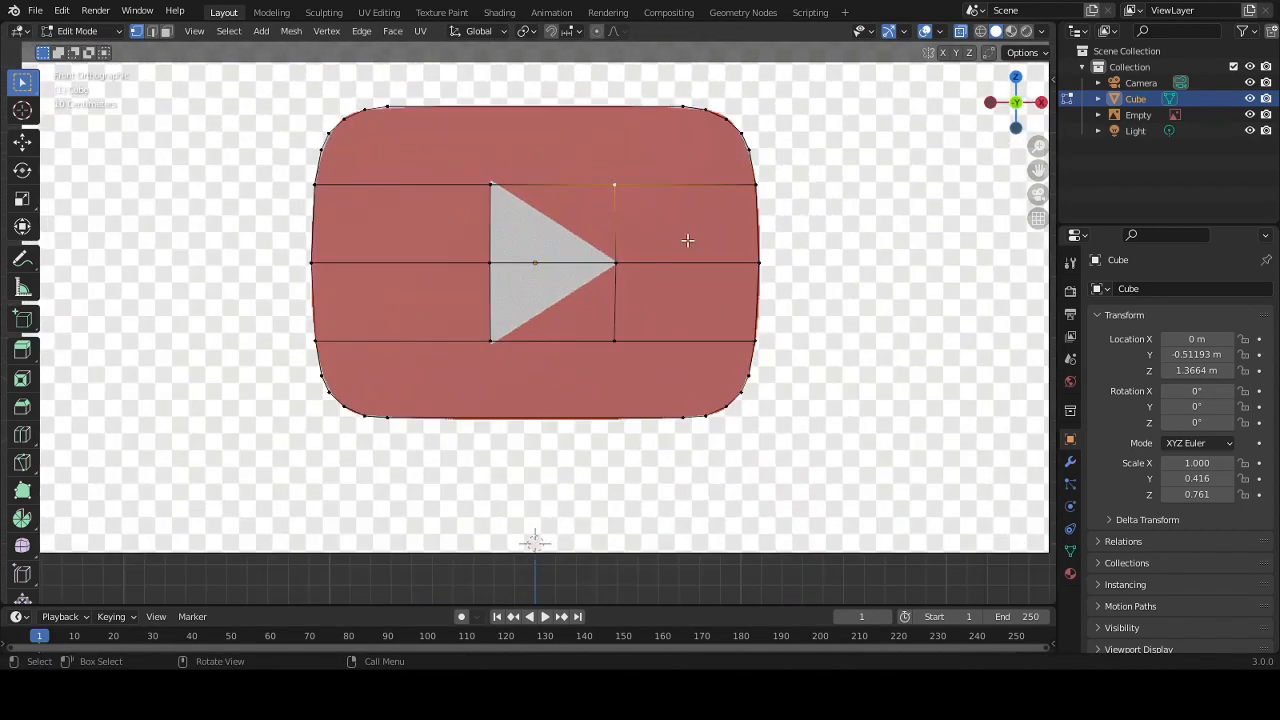
# - Try moving the upper vertex of the tip-side cut about 0.55 m toward negative X onto the triangle's top corner
pyautogui.press('g')
pyautogui.press('x')
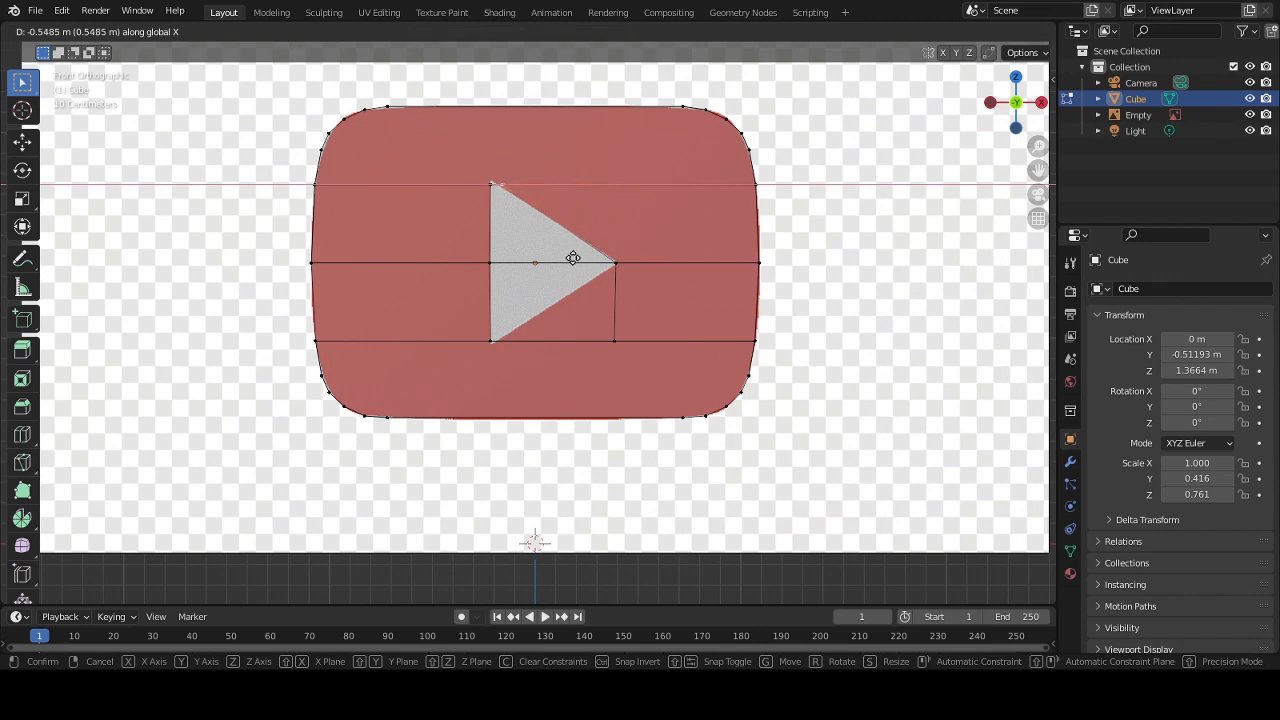
pyautogui.click(570, 257)
pyautogui.scroll(4, 575, 258)
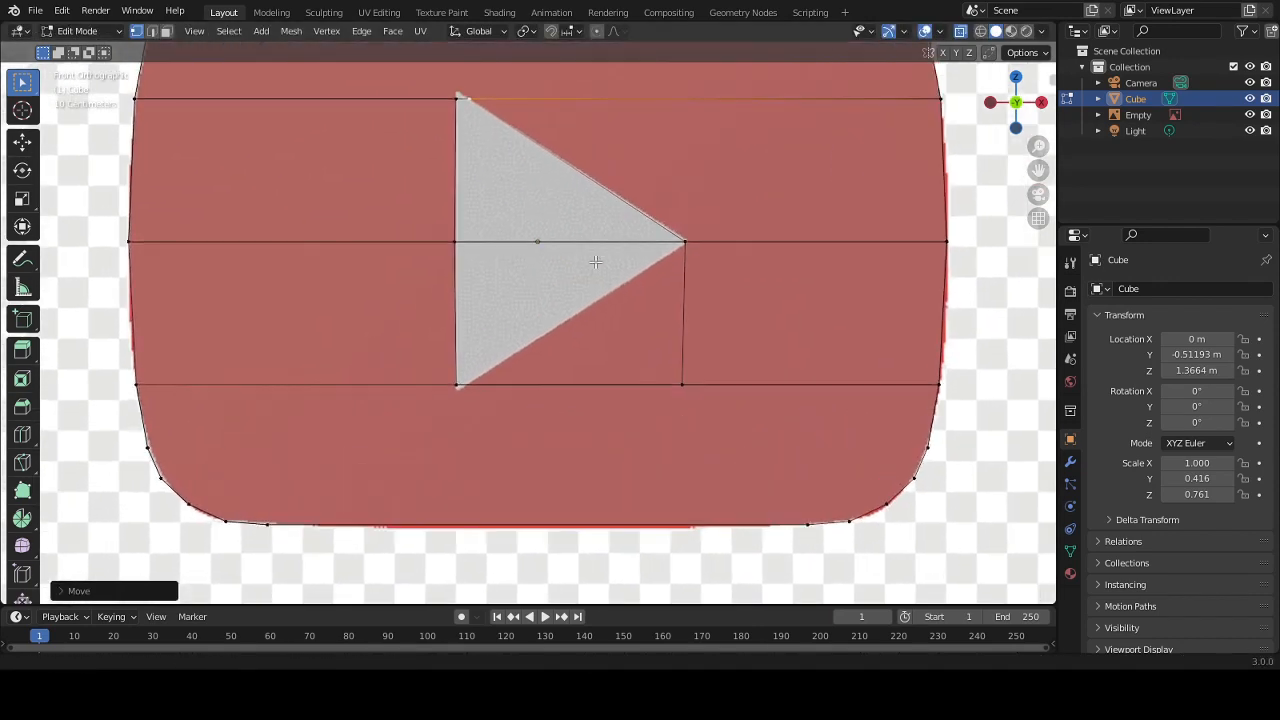
pyautogui.press('g')
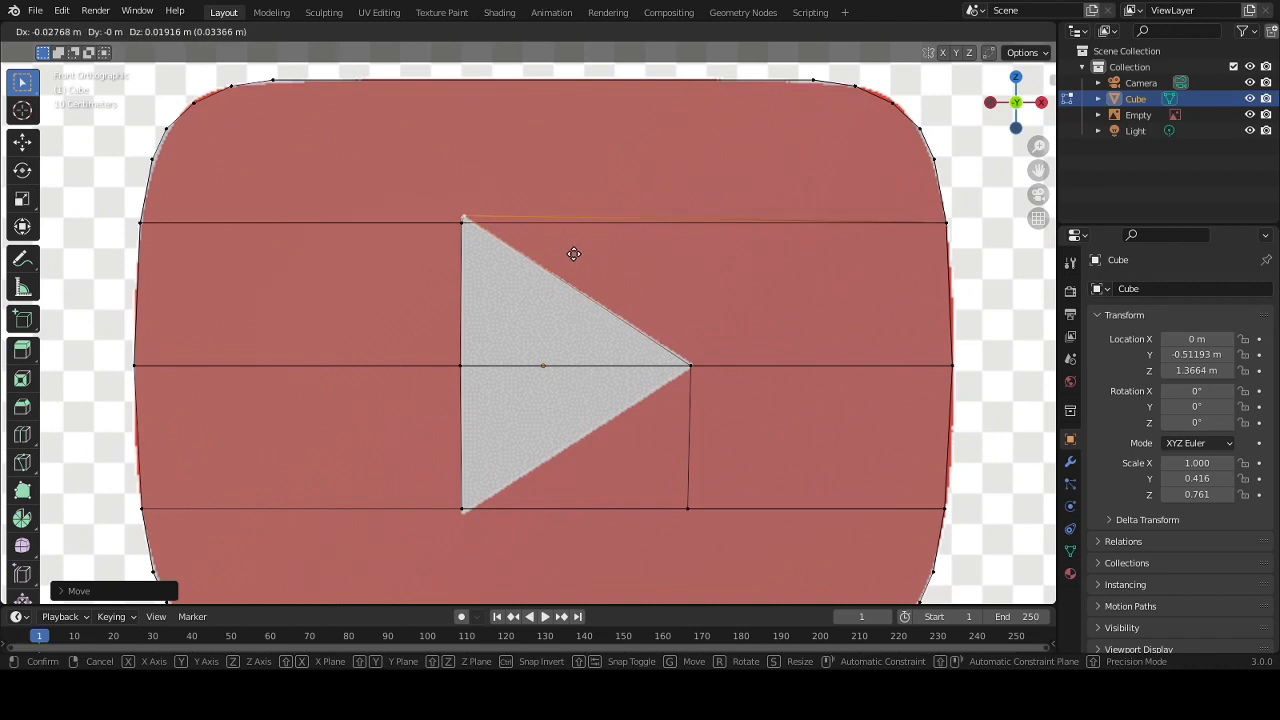
pyautogui.press('z')
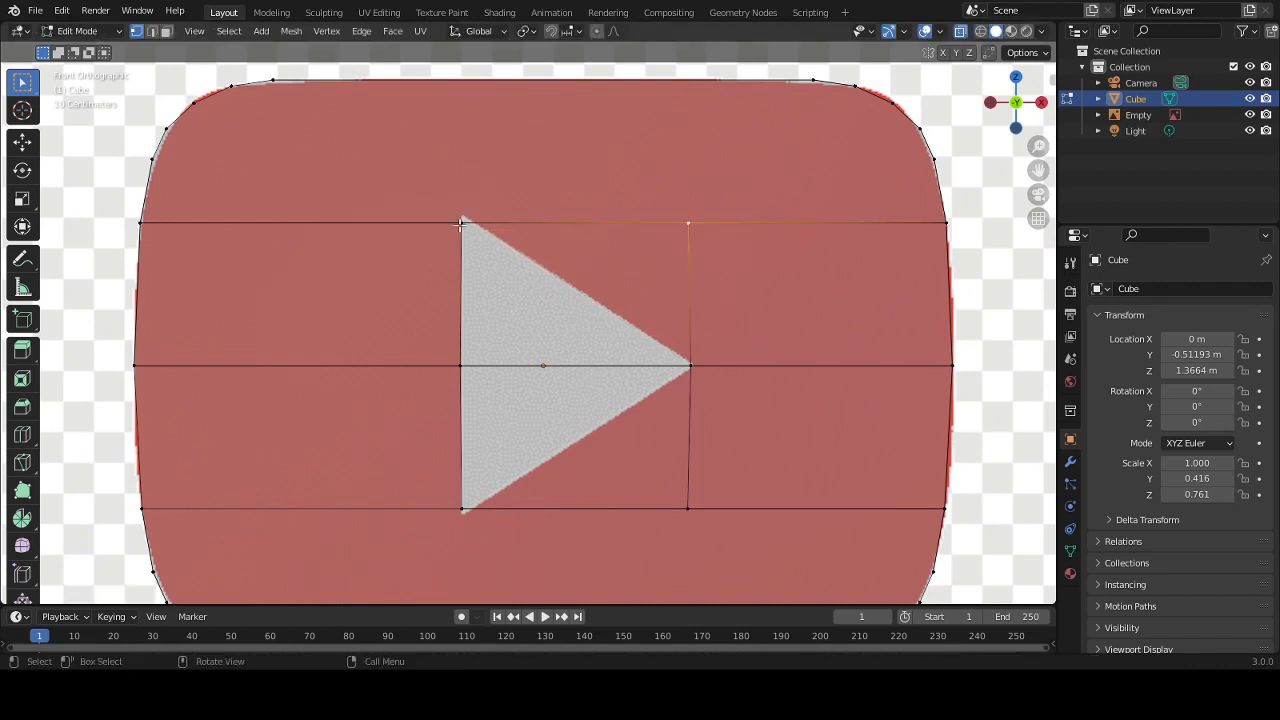
# - Raise the upper vertex of the left-side cut about 0.016 m along Z onto the play triangle's top corner
pyautogui.click(555, 246)
pyautogui.moveTo(553, 248); pyautogui.dragTo(622, 317, button='middle')
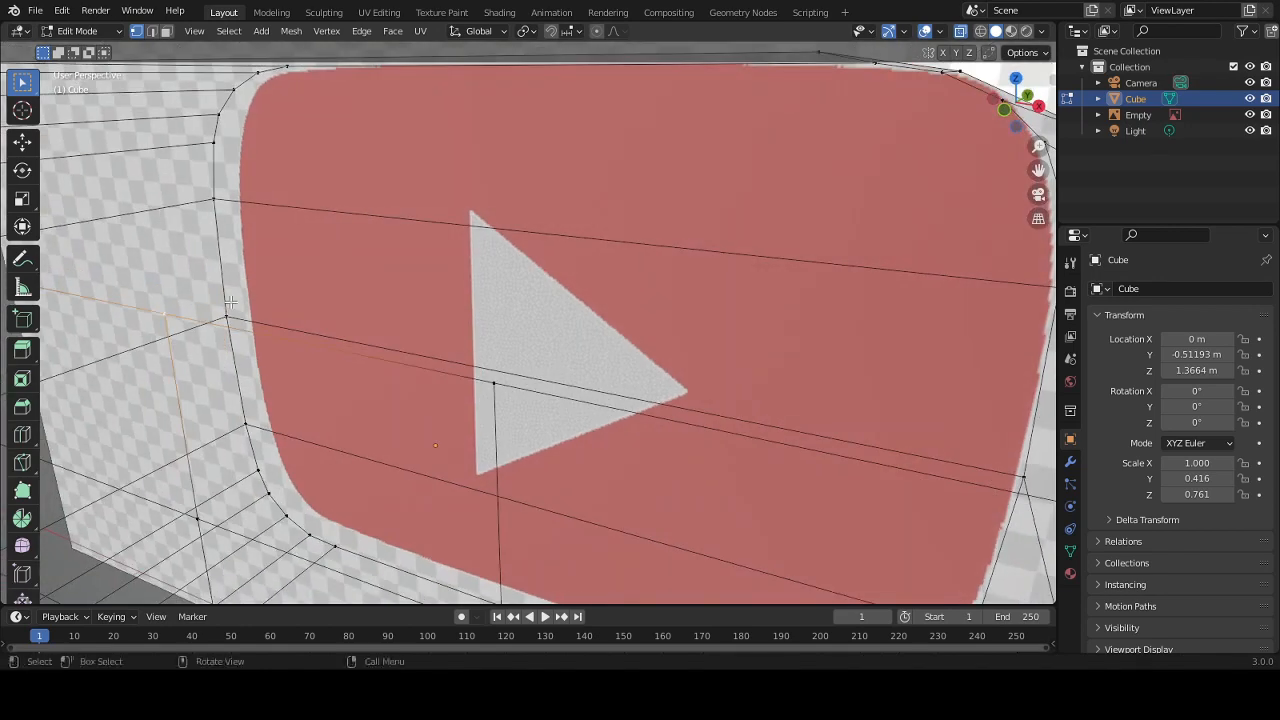
pyautogui.scroll(-1, 624, 319)
pyautogui.press('KP_1')
pyautogui.press('g')
pyautogui.press('z')
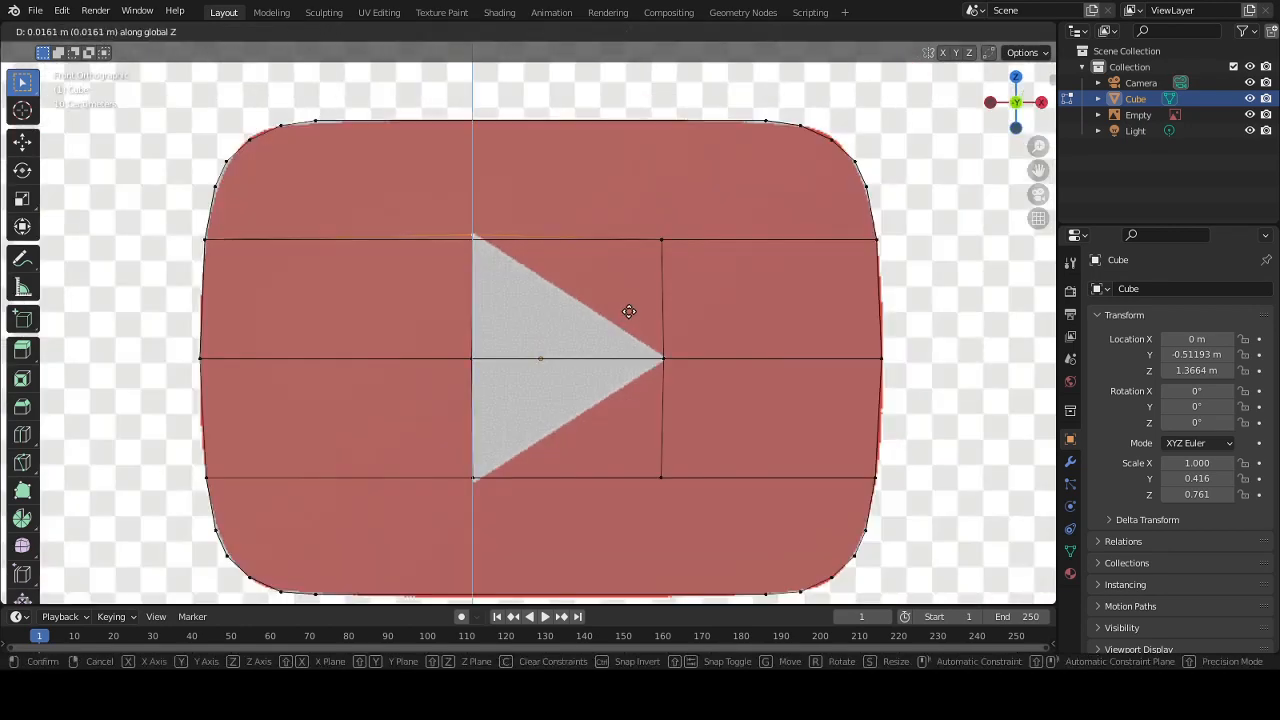
pyautogui.click(637, 308)
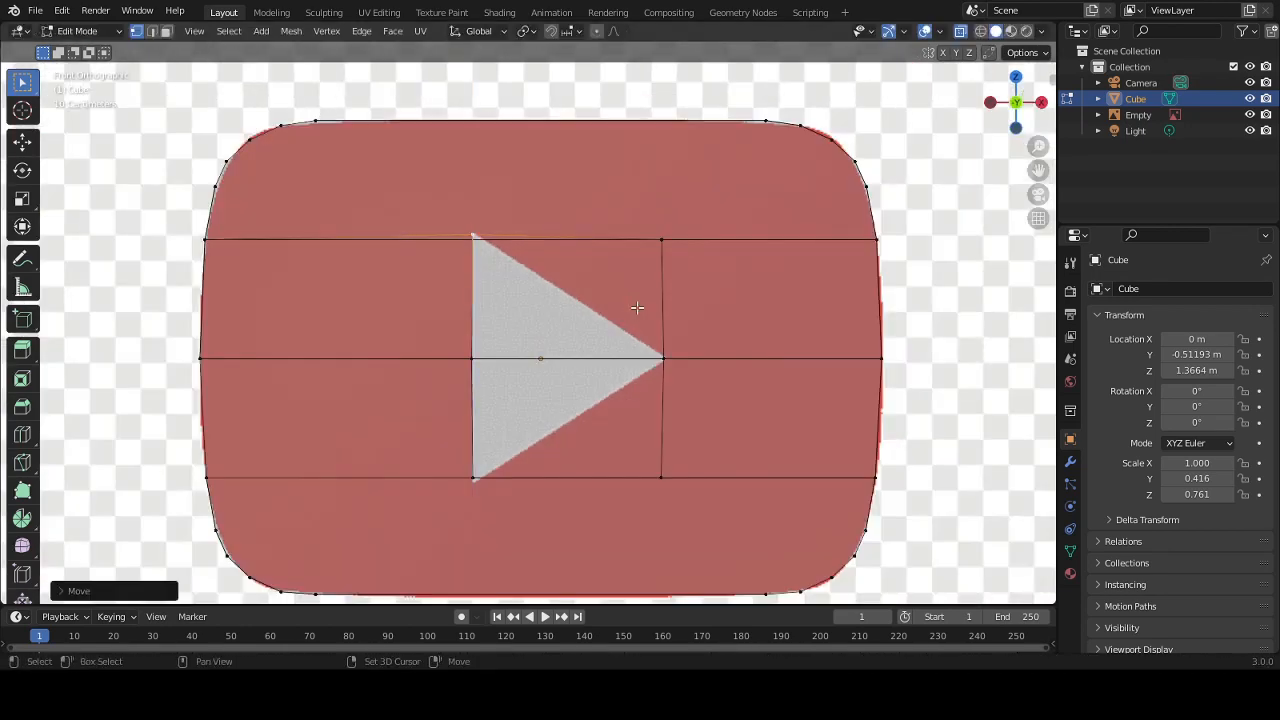
# - Move the upper vertex of the tip-side cut onto the middle of the play triangle's upper slanted edge
pyautogui.click(660, 240)
pyautogui.press('g')
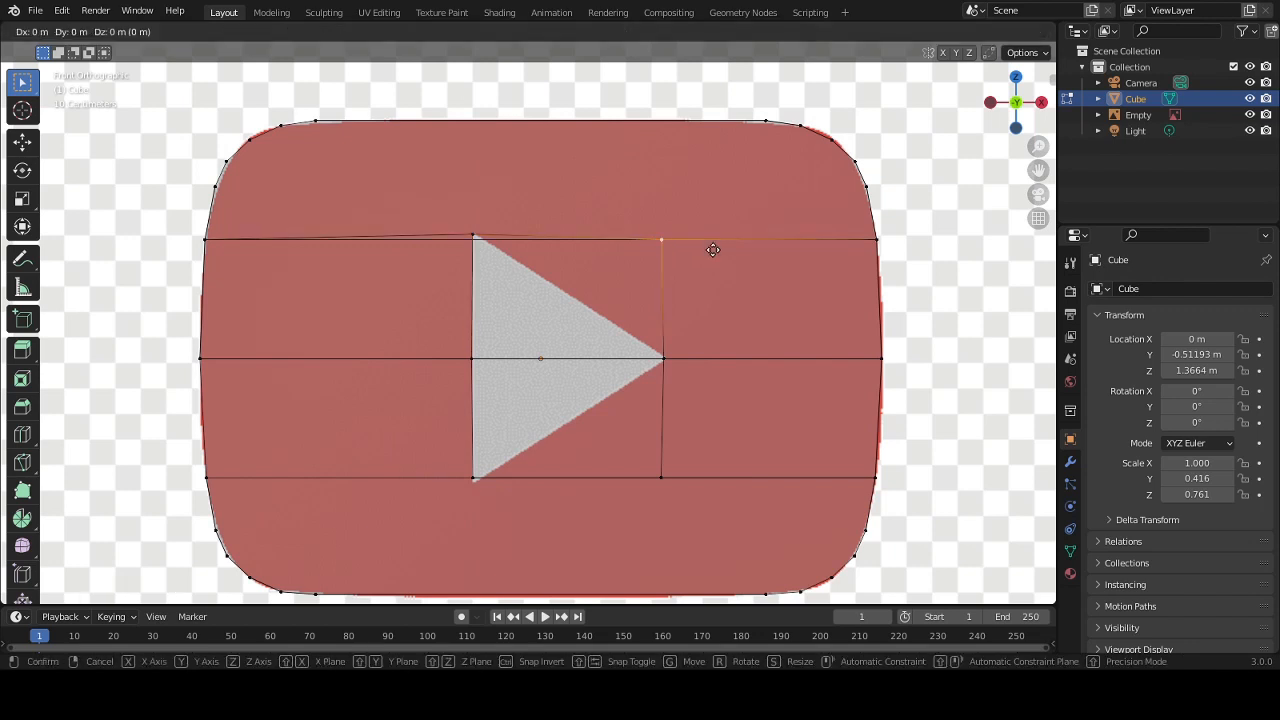
pyautogui.click(621, 305)
# - Fine-tune the vertex at the play triangle's top corner along Z to align it with the reference
pyautogui.click(472, 237)
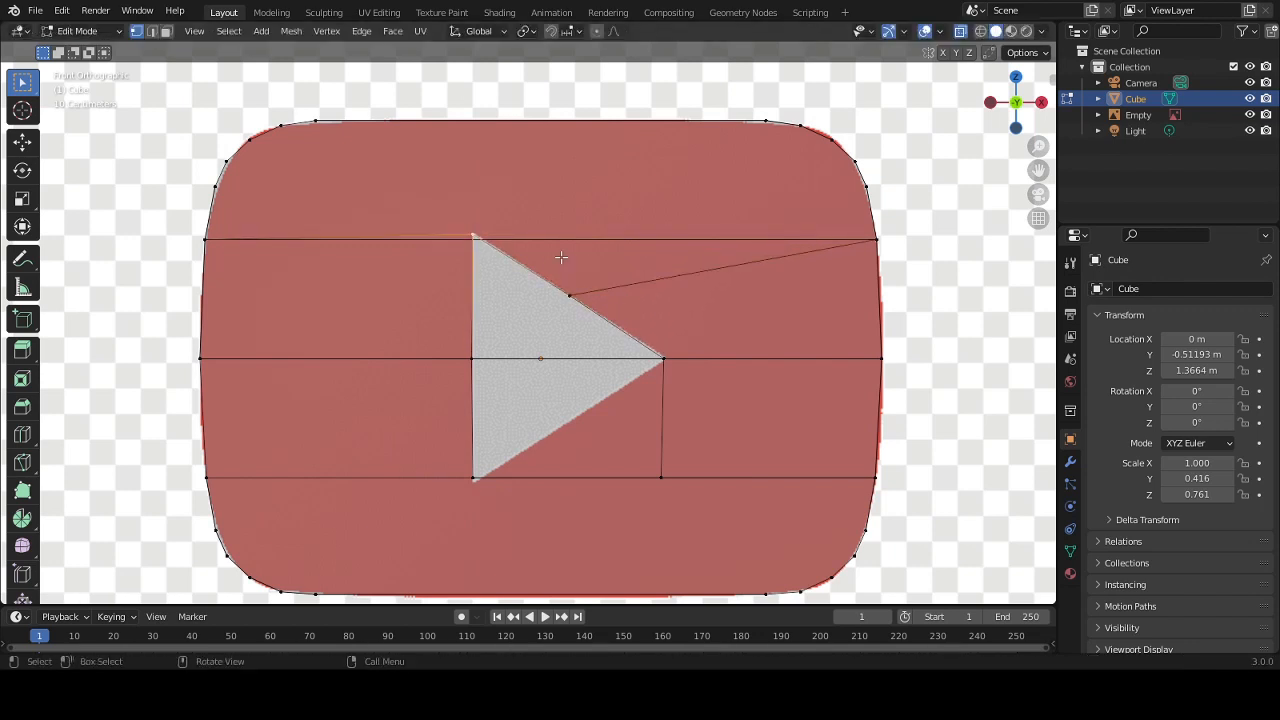
pyautogui.moveTo(472, 237); pyautogui.dragTo(488, 283, button='middle')
pyautogui.press('KP_1')
pyautogui.press('g')
pyautogui.press('z')
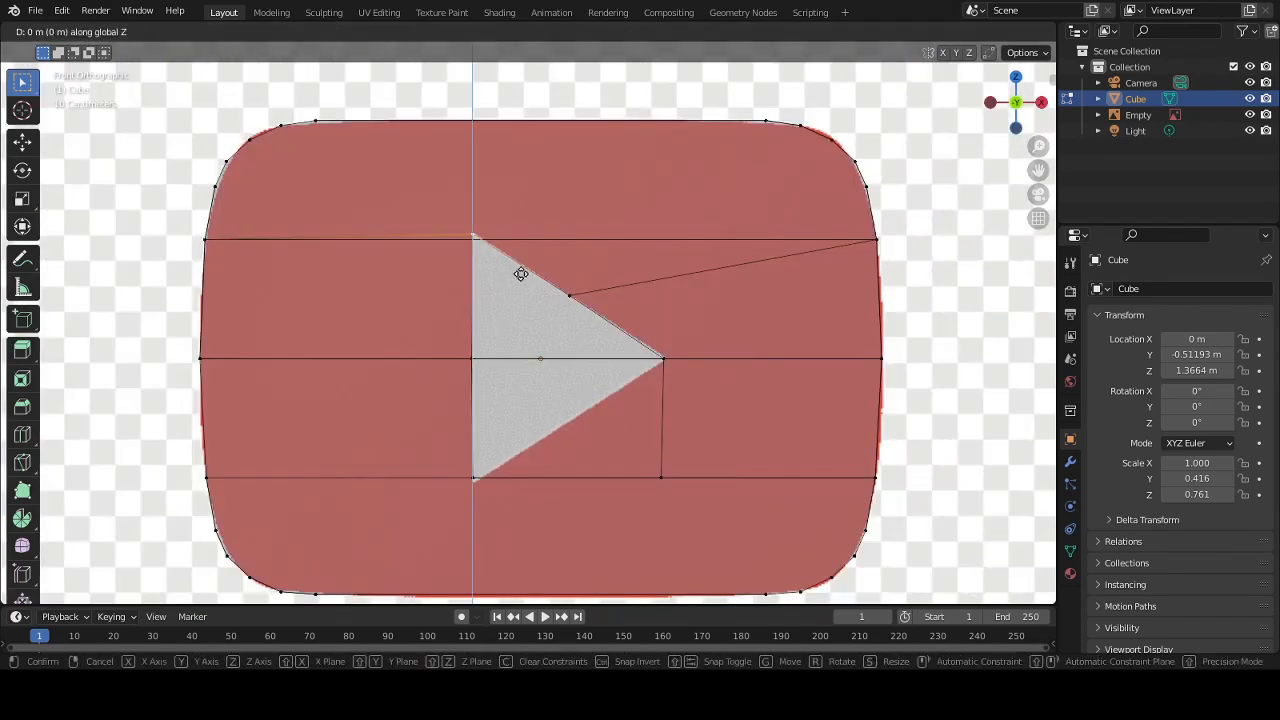
pyautogui.click(523, 271)
# - Raise the vertex at the play triangle's right tip about 0.008 m along Z
pyautogui.moveTo(664, 355); pyautogui.dragTo(620, 345, button='middle')
pyautogui.press('KP_1')
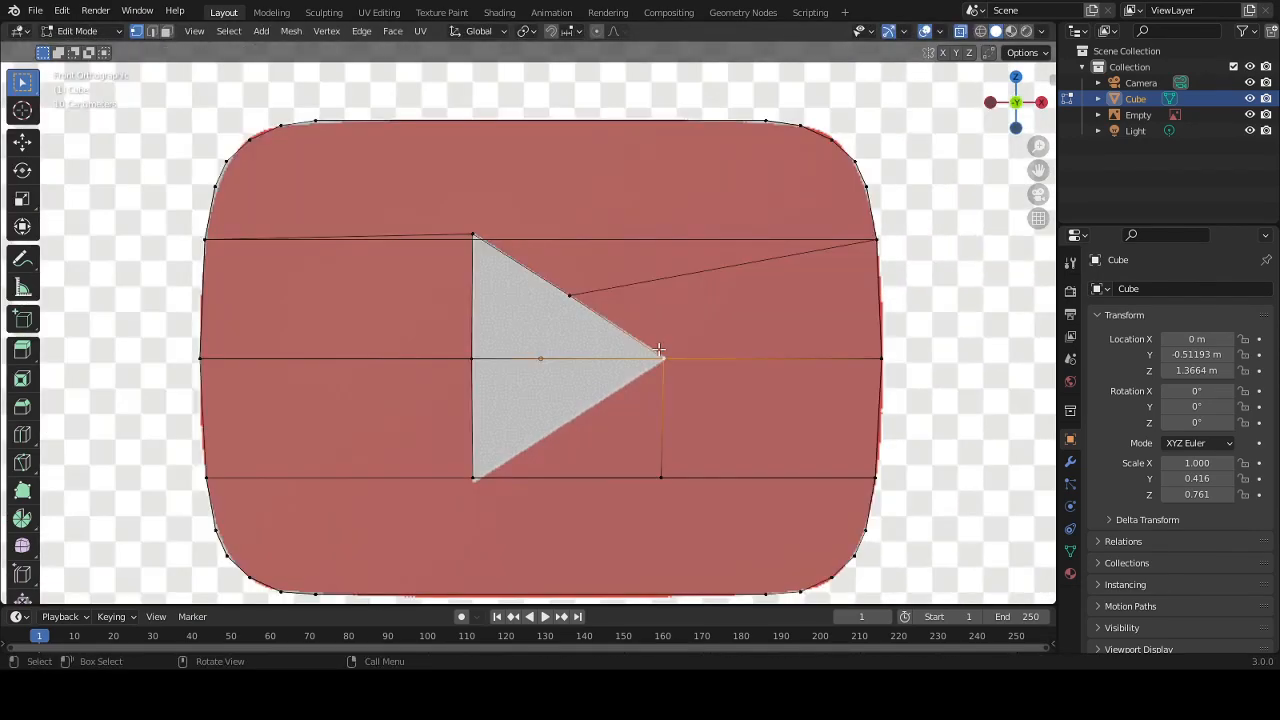
pyautogui.click(662, 356)
pyautogui.press('g')
pyautogui.press('z')
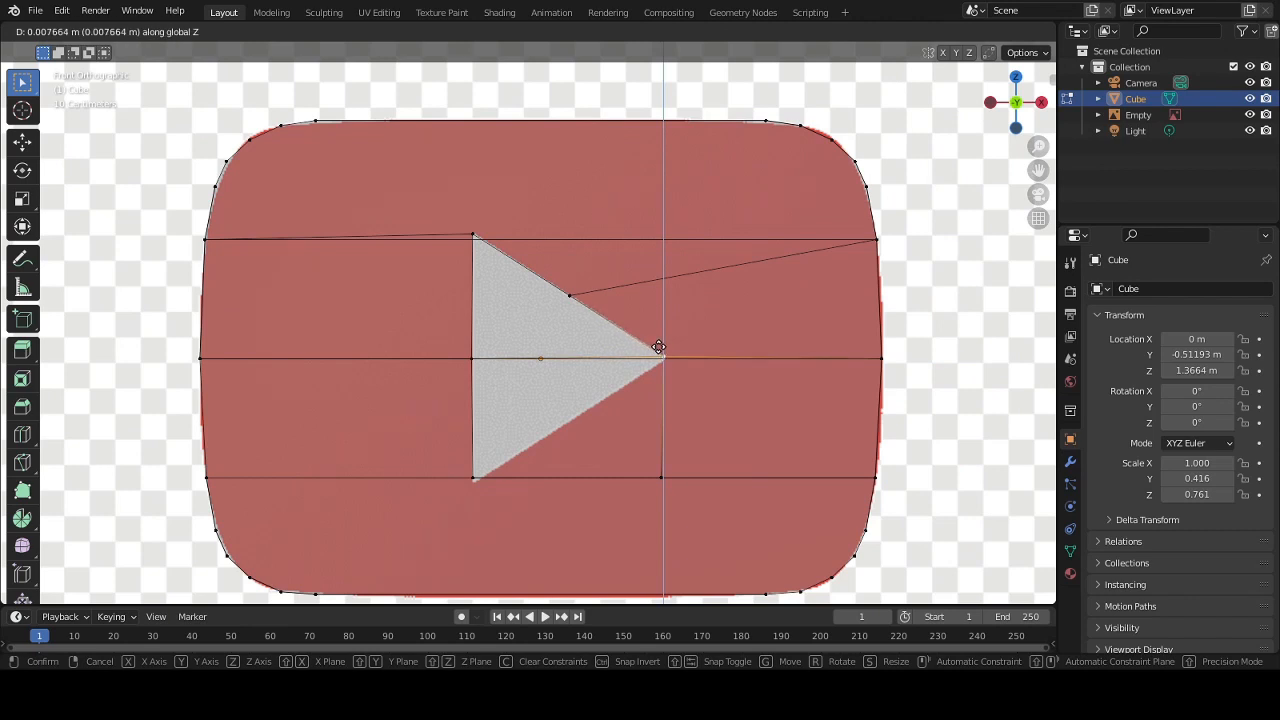
pyautogui.click(658, 348)
# - Nudge the vertex midway along the play triangle's upper slanted edge to line up with the reference
pyautogui.click(568, 297)
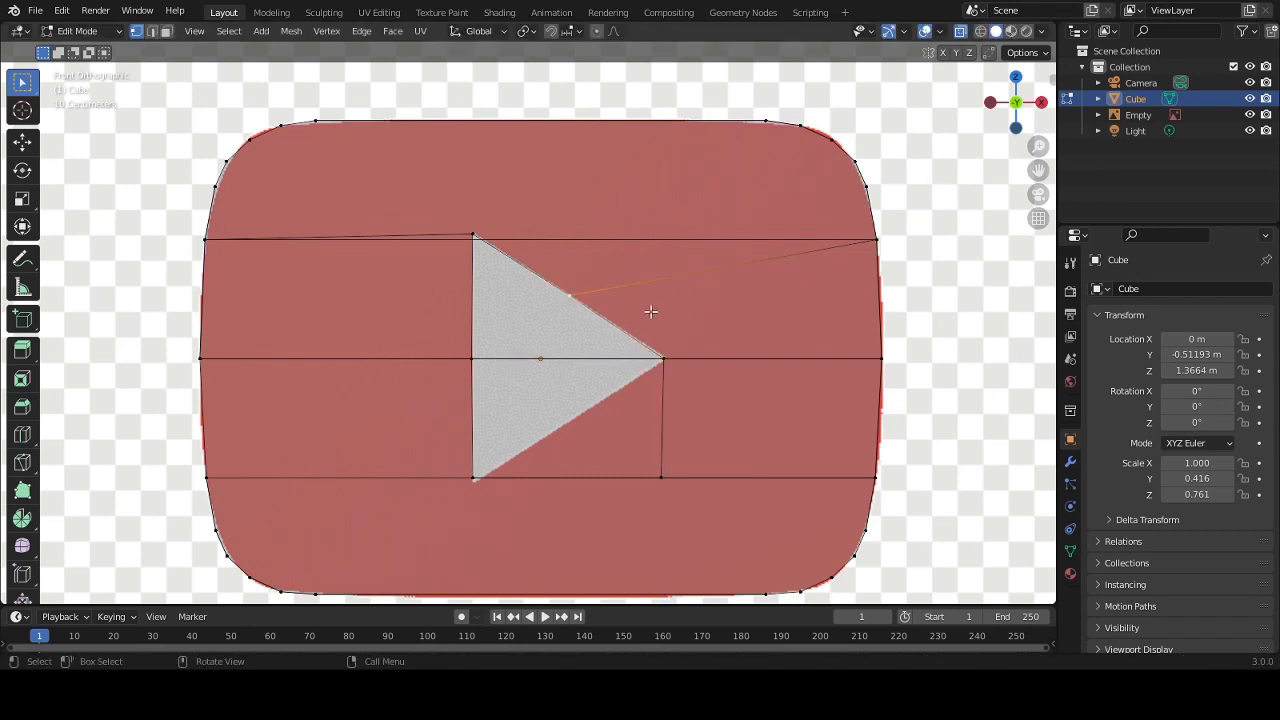
pyautogui.press('g')
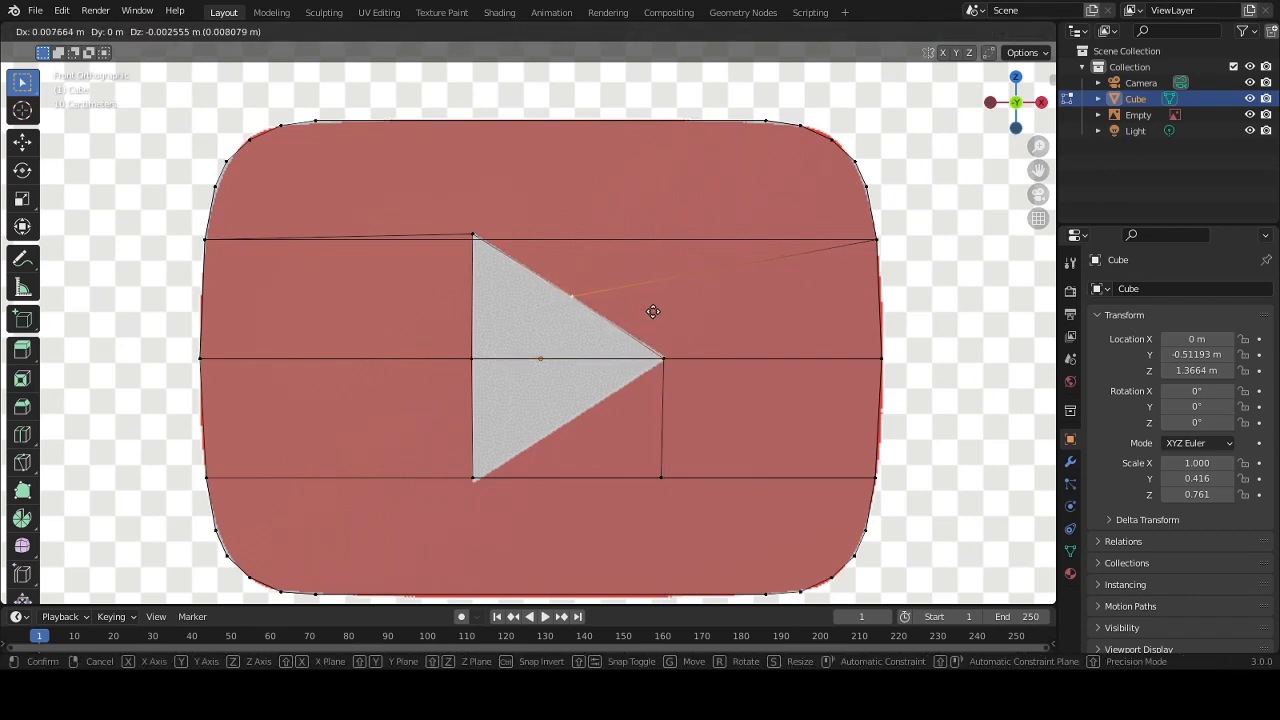
pyautogui.click(652, 320)
# - Nudge the vertex at the play triangle's top corner onto the reference corner with movement along Y locked
pyautogui.click(473, 235)
pyautogui.scroll(8, 476, 233)
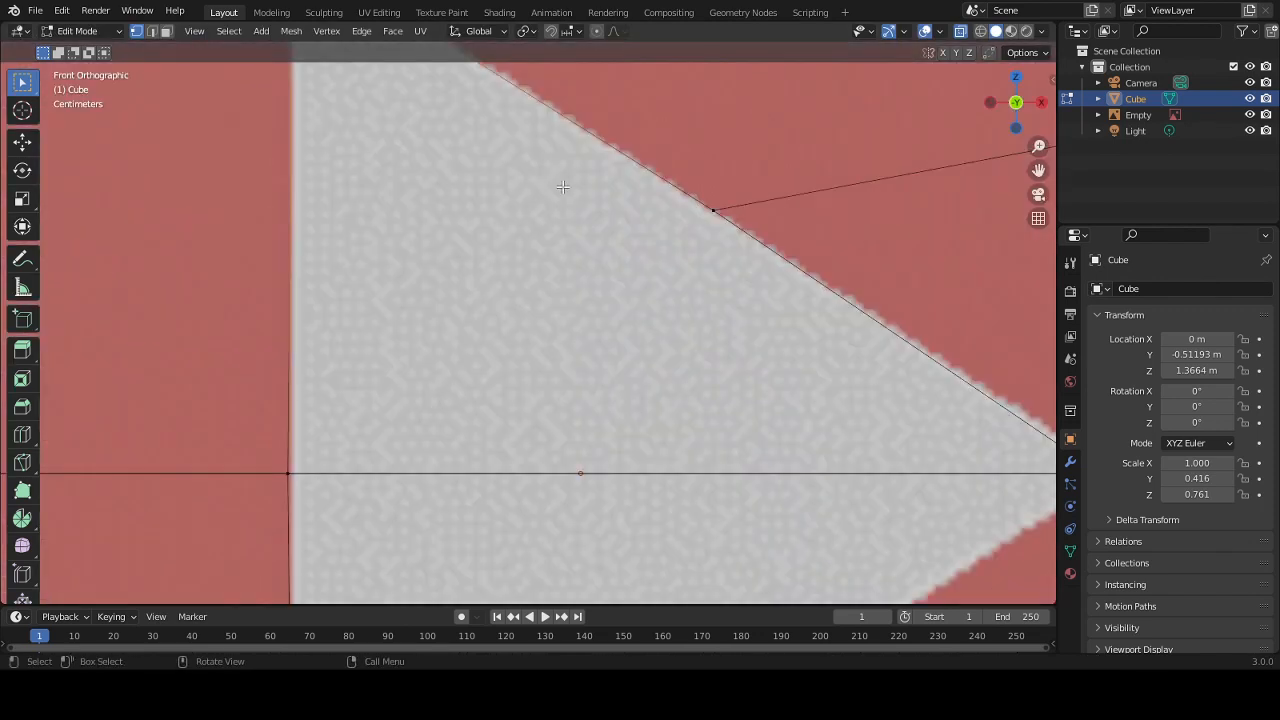
pyautogui.press('g')
pyautogui.hotkey('shift', 'y')
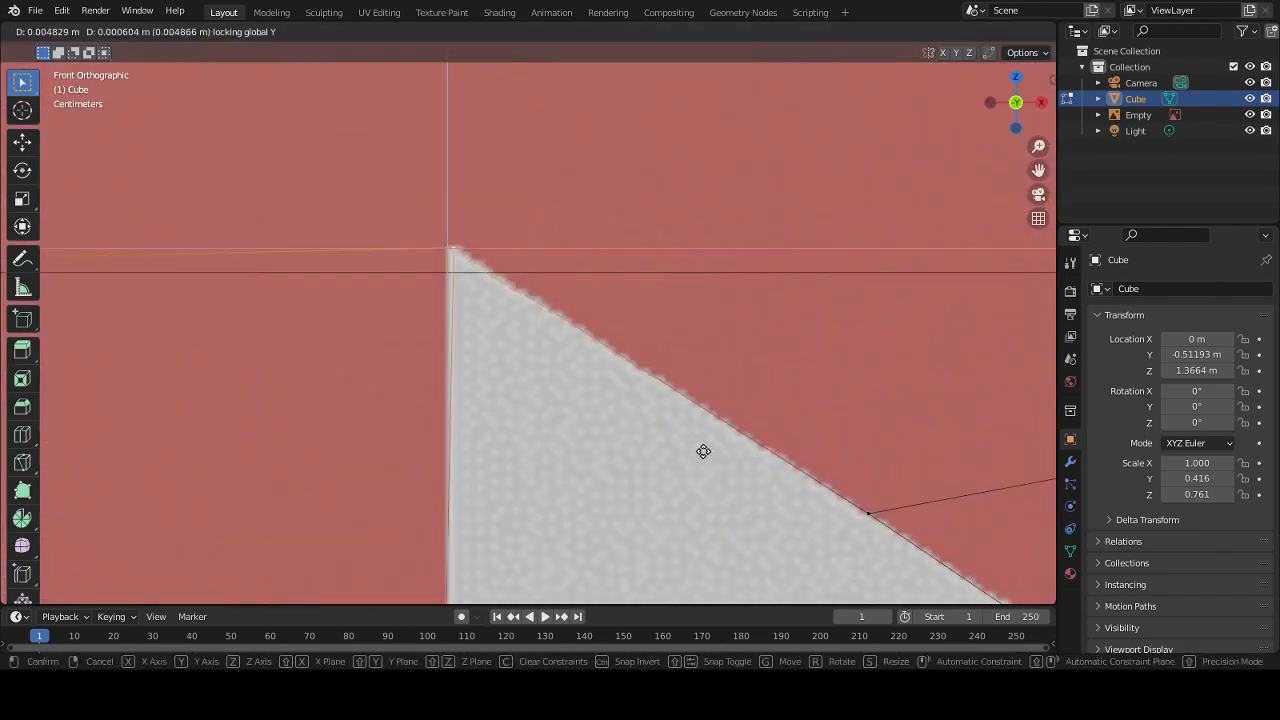
pyautogui.click(699, 450)
# - Move the lower vertex of the tip-side cut about 0.32 m toward negative X and 0.16 m up, onto the triangle's lower slanted edge
pyautogui.scroll(-4, 699, 450)
pyautogui.keyDown('shift'); pyautogui.moveTo(703, 449); pyautogui.dragTo(693, 231, button='middle'); pyautogui.keyUp('shift')
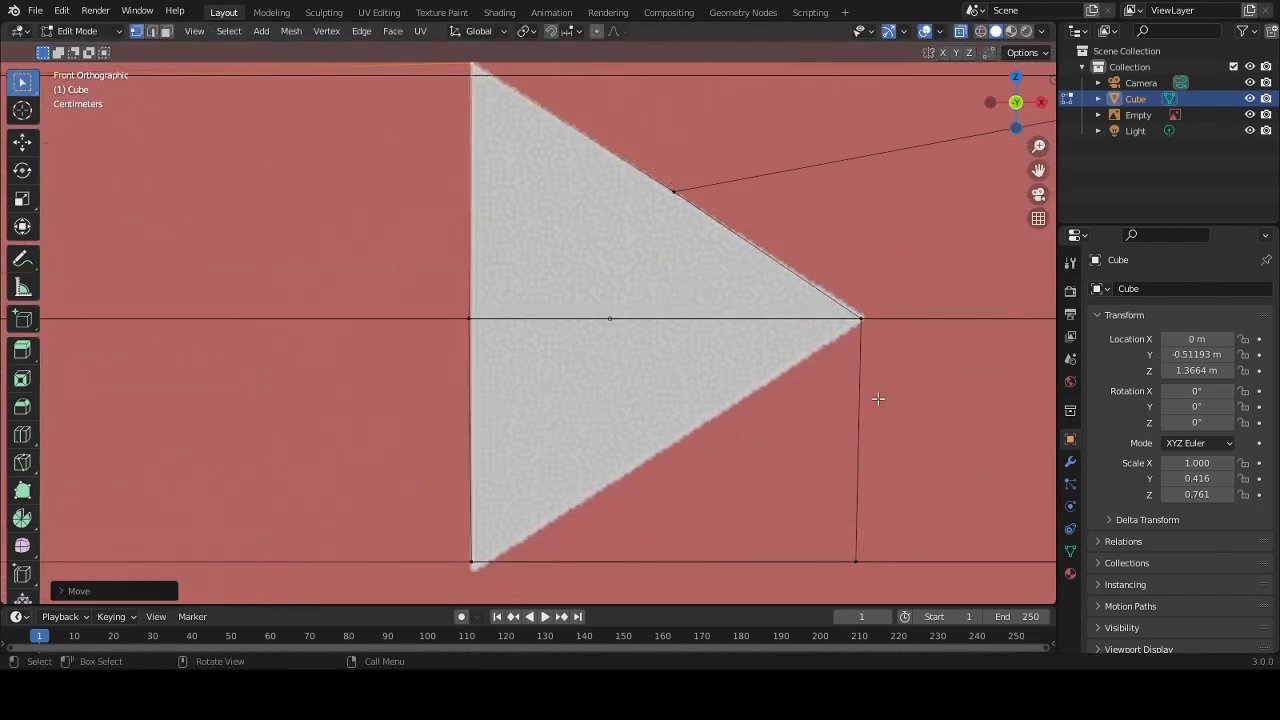
pyautogui.click(853, 561)
pyautogui.press('g')
pyautogui.hotkey('shift', 'y')
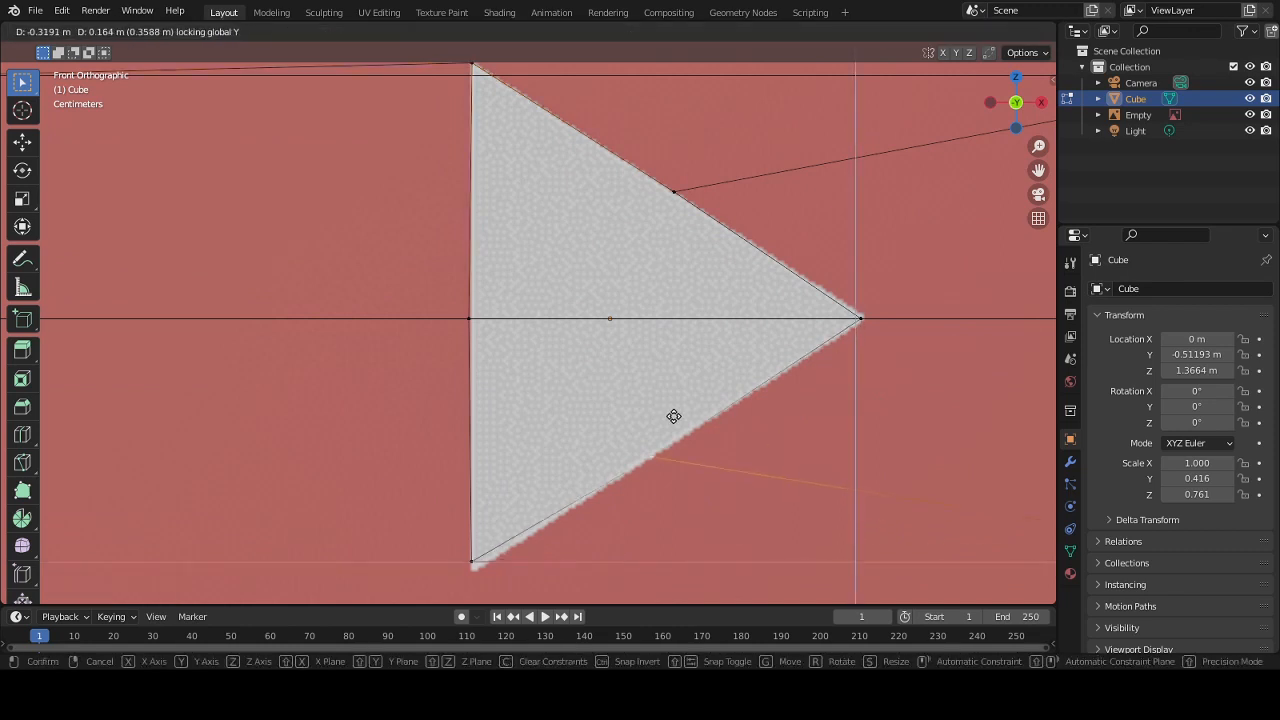
pyautogui.click(672, 422)
# - Lower the bottom vertex of the left-side cut onto the play triangle's bottom corner
pyautogui.click(471, 561)
pyautogui.press('g')
pyautogui.hotkey('shift', 'y')
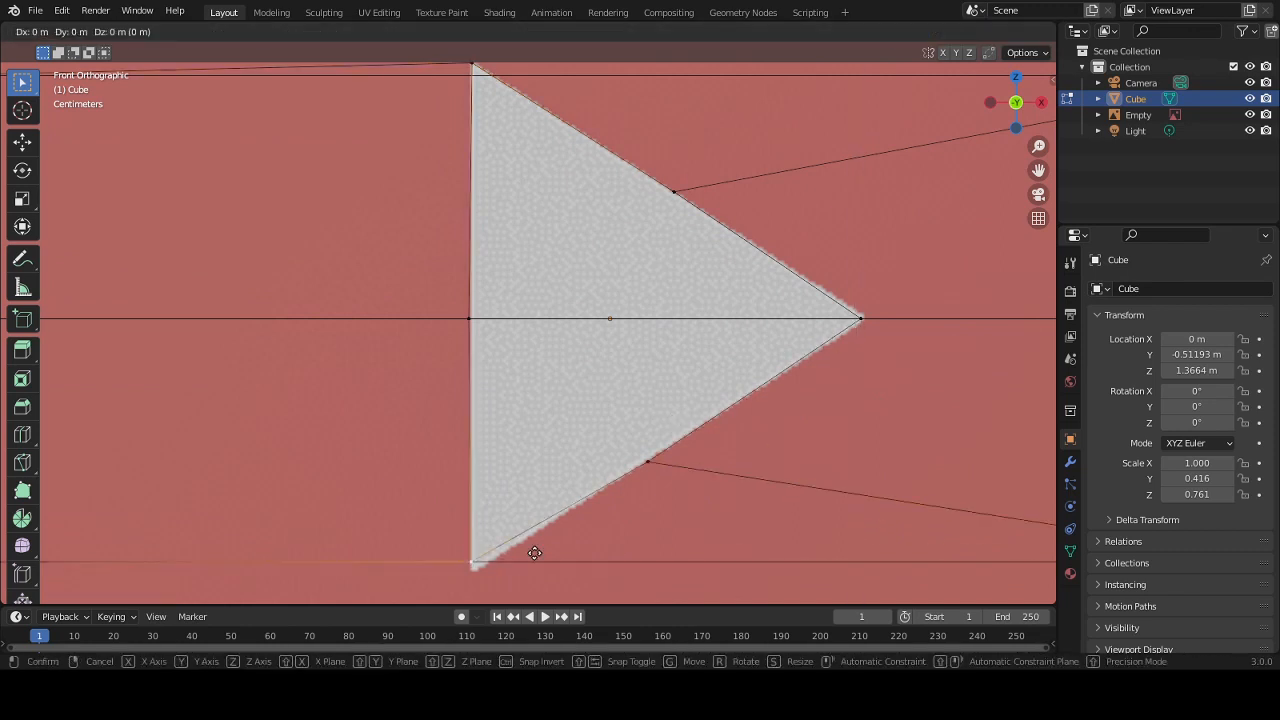
pyautogui.click(536, 563)
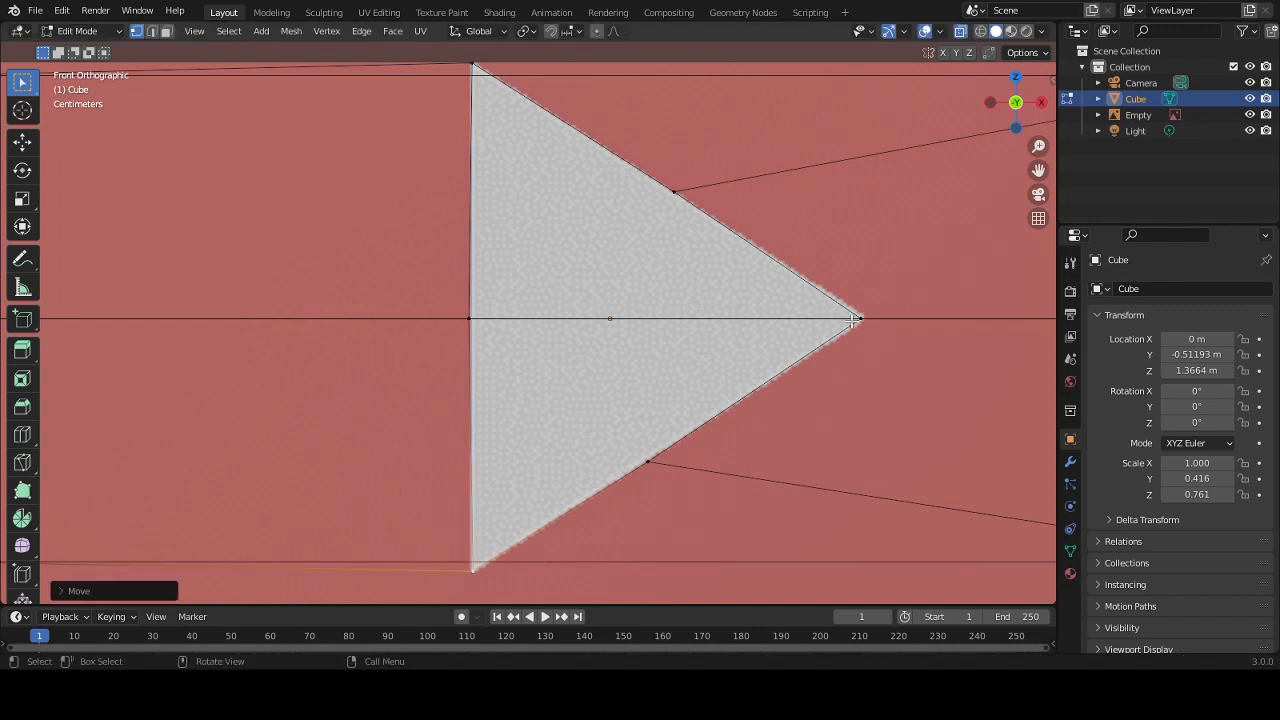
# - Shift the play triangle's right tip vertex about 0.009 m toward positive X with movement along Y locked
pyautogui.click(858, 320)
pyautogui.press('g')
pyautogui.hotkey('shift', 'y')
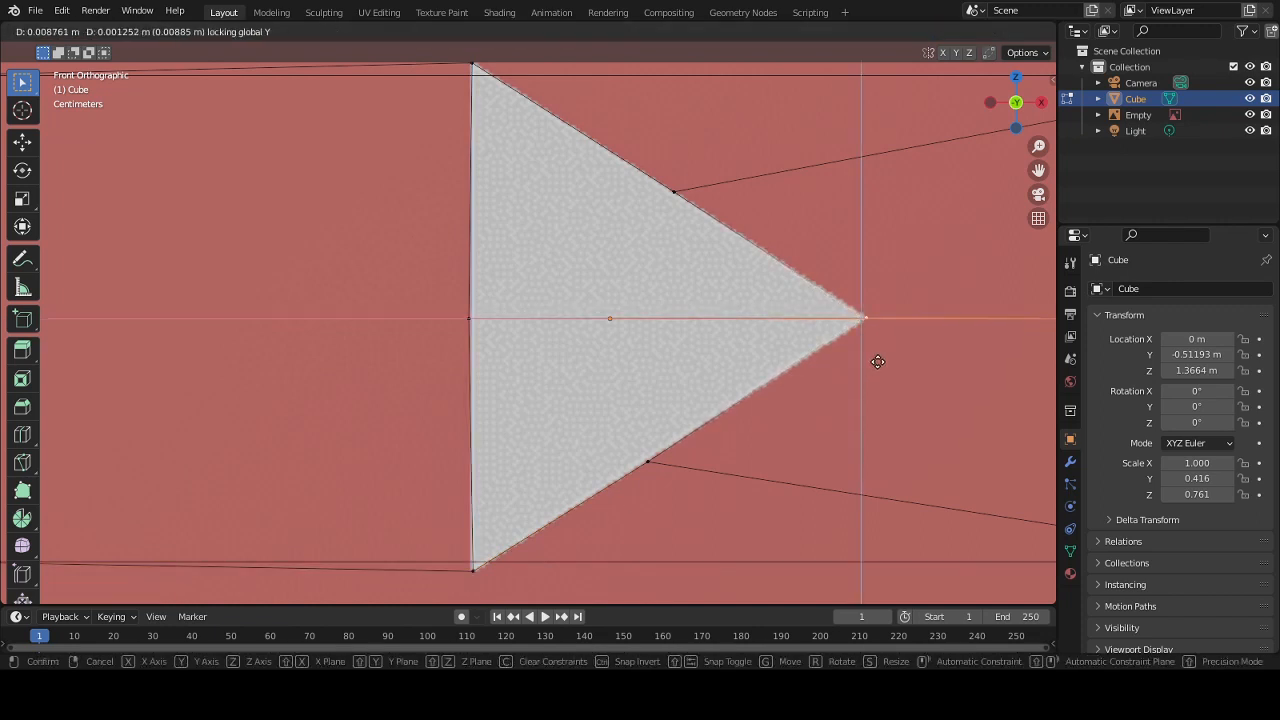
pyautogui.click(877, 353)
# - Turn off X-ray display and hide the reference image empty in the viewport
pyautogui.scroll(-4, 877, 353)
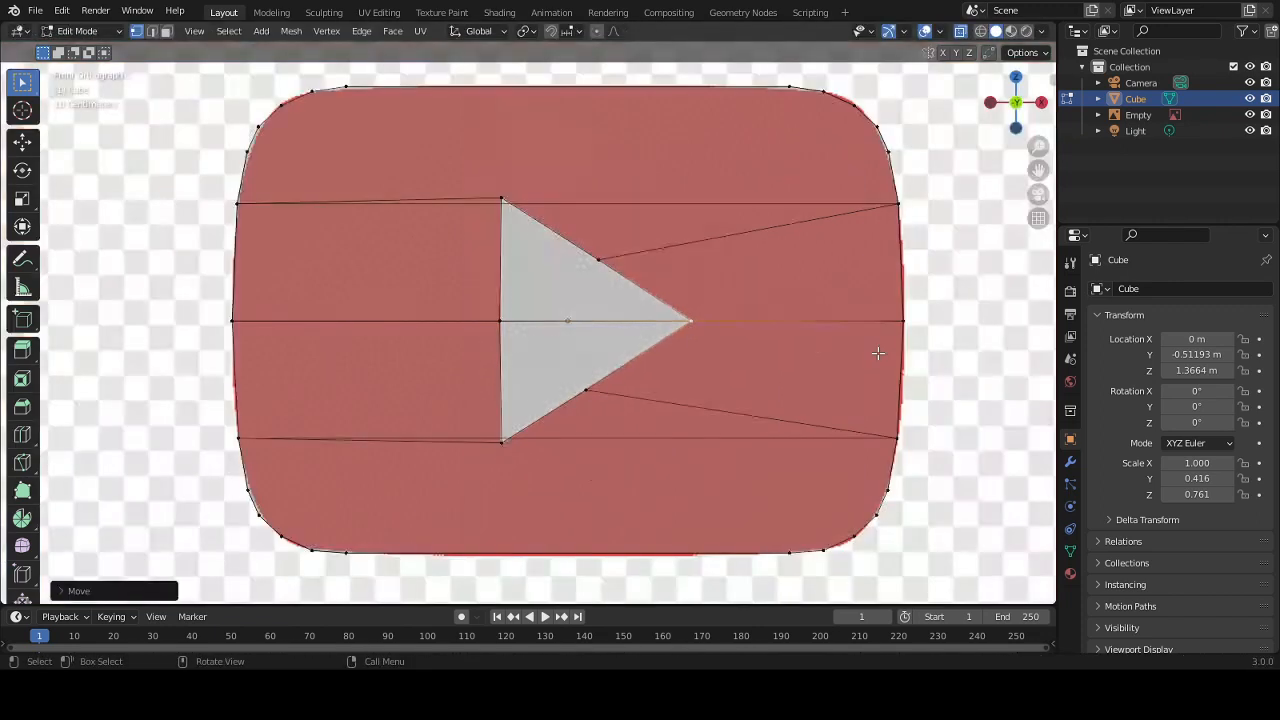
pyautogui.hotkey('alt', 'z')
pyautogui.scroll(-4, 877, 345)
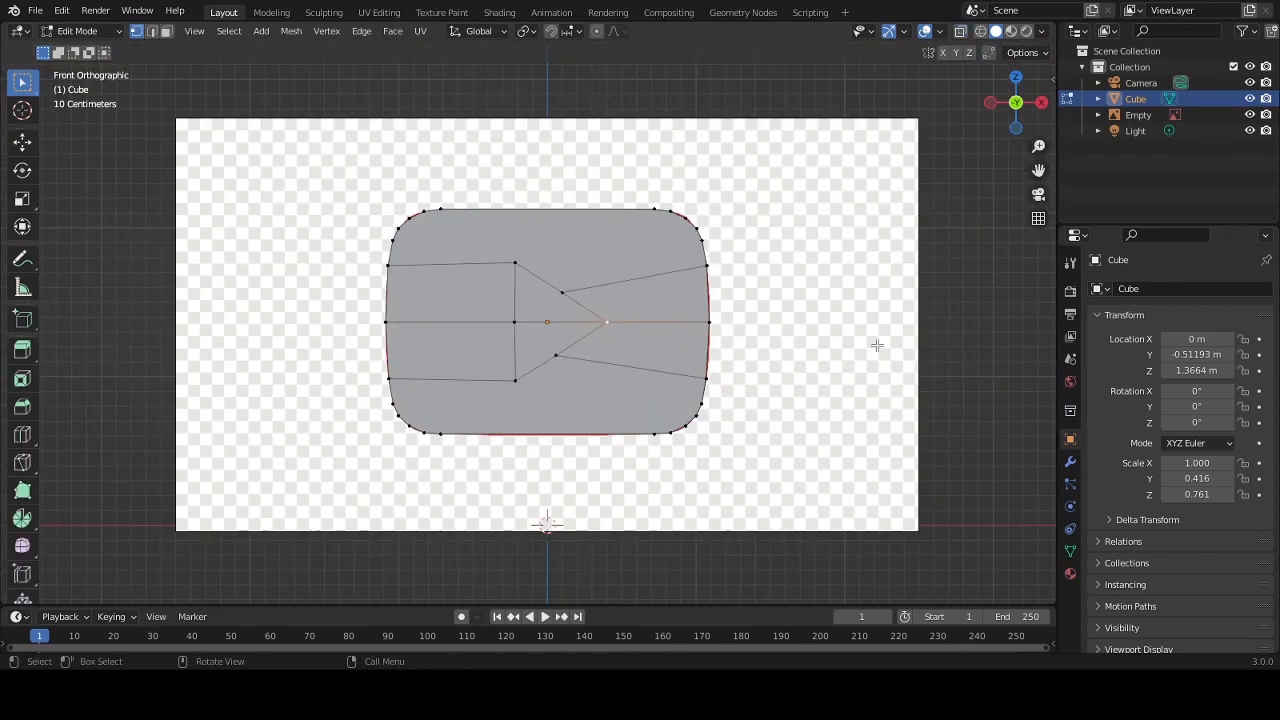
pyautogui.moveTo(797, 302); pyautogui.dragTo(857, 375, button='middle')
pyautogui.scroll(-1, 880, 429)
pyautogui.scroll(5, 866, 394)
pyautogui.click(1249, 115)
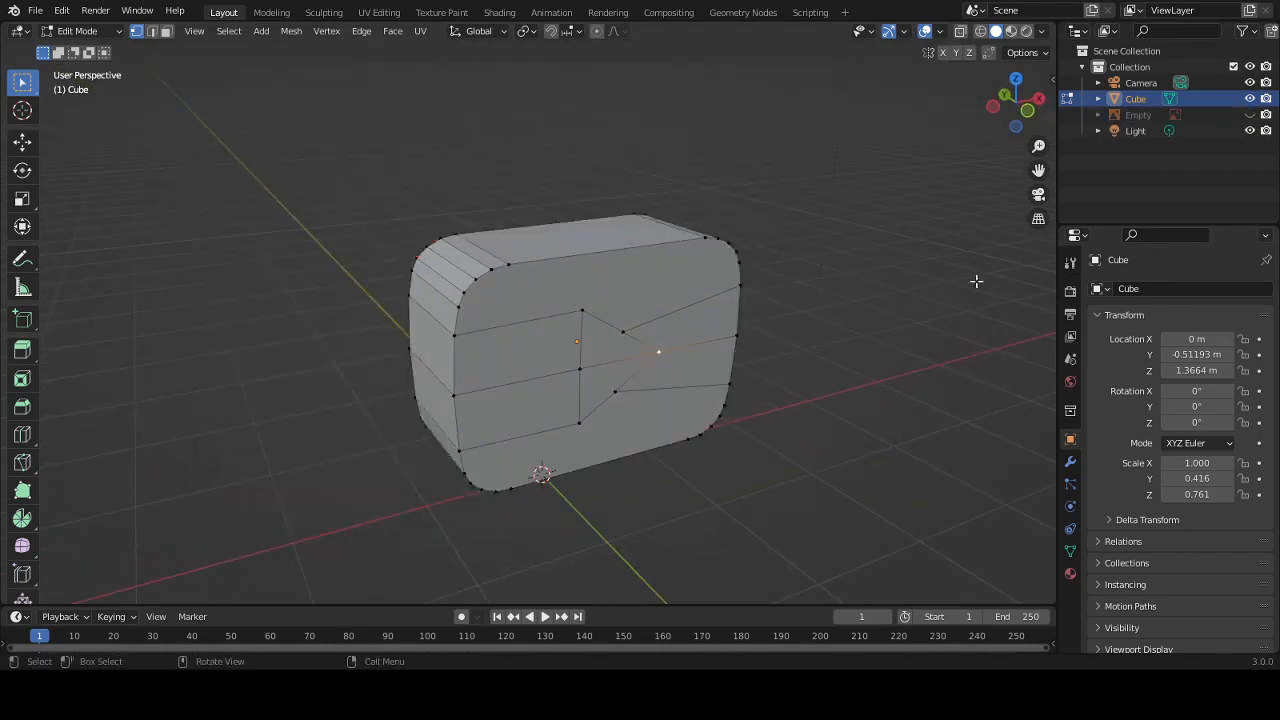
pyautogui.moveTo(974, 277); pyautogui.dragTo(844, 322, button='middle')
pyautogui.hotkey('shift', 'a')
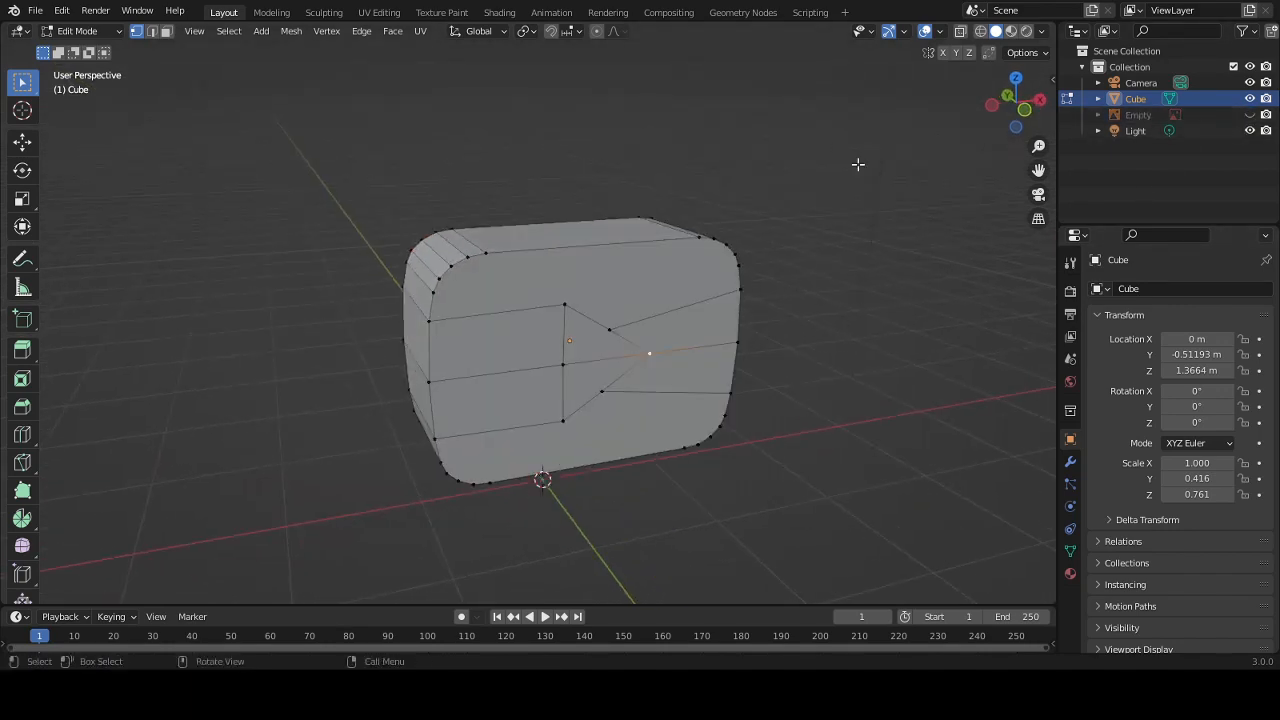
pyautogui.press('Tab')
pyautogui.hotkey('shift', 'a')
pyautogui.press('Escape')
pyautogui.press('Tab')
# - Extrude both halves of the play triangle slightly outward along Y and return to Object Mode
pyautogui.press('3')
pyautogui.scroll(2, 720, 370)
pyautogui.click(620, 398)
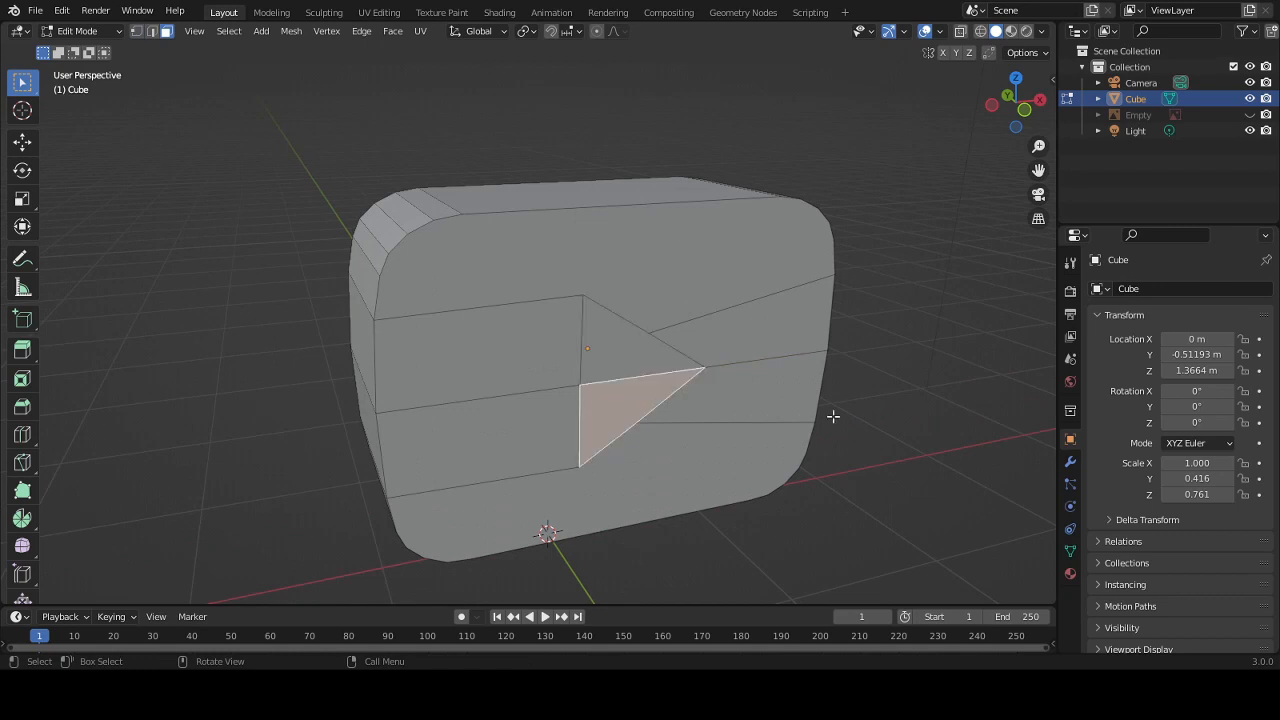
pyautogui.moveTo(831, 417); pyautogui.dragTo(920, 379, button='middle')
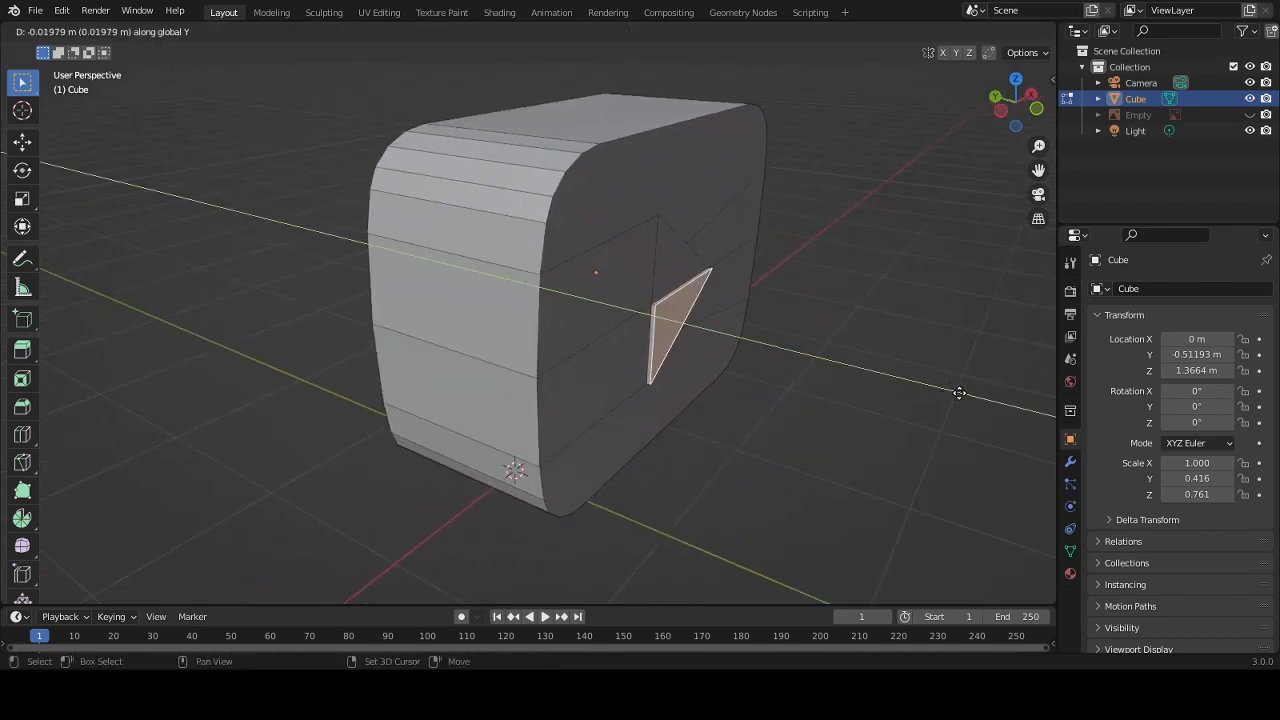
pyautogui.press('Escape')
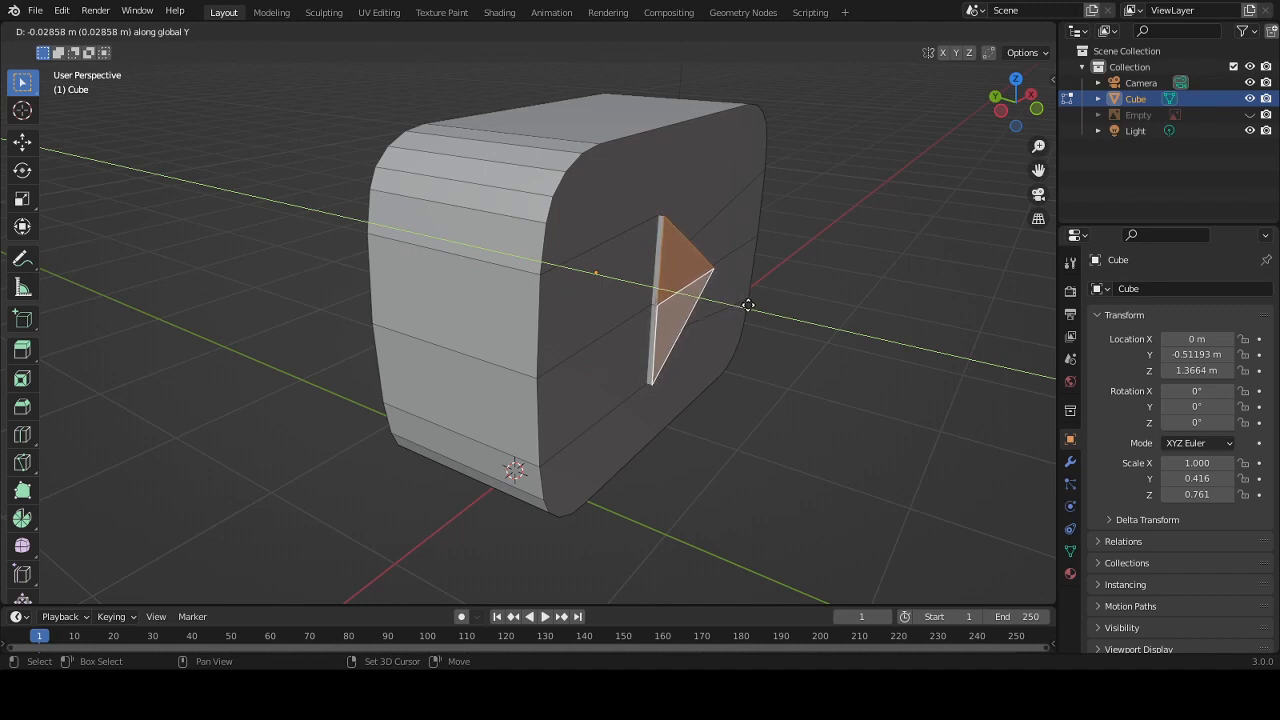
pyautogui.click(731, 299)
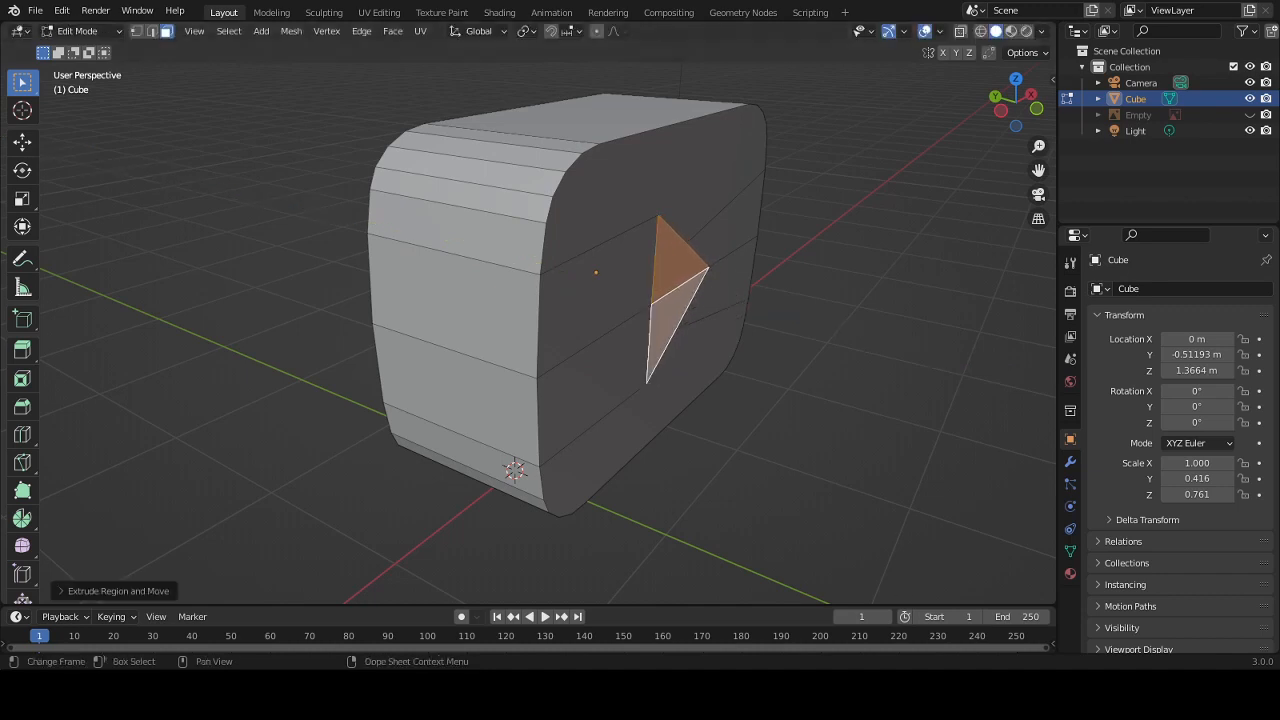
pyautogui.press('Tab')
pyautogui.moveTo(725, 430); pyautogui.dragTo(648, 367, button='middle')
pyautogui.scroll(-1, 560, 445)
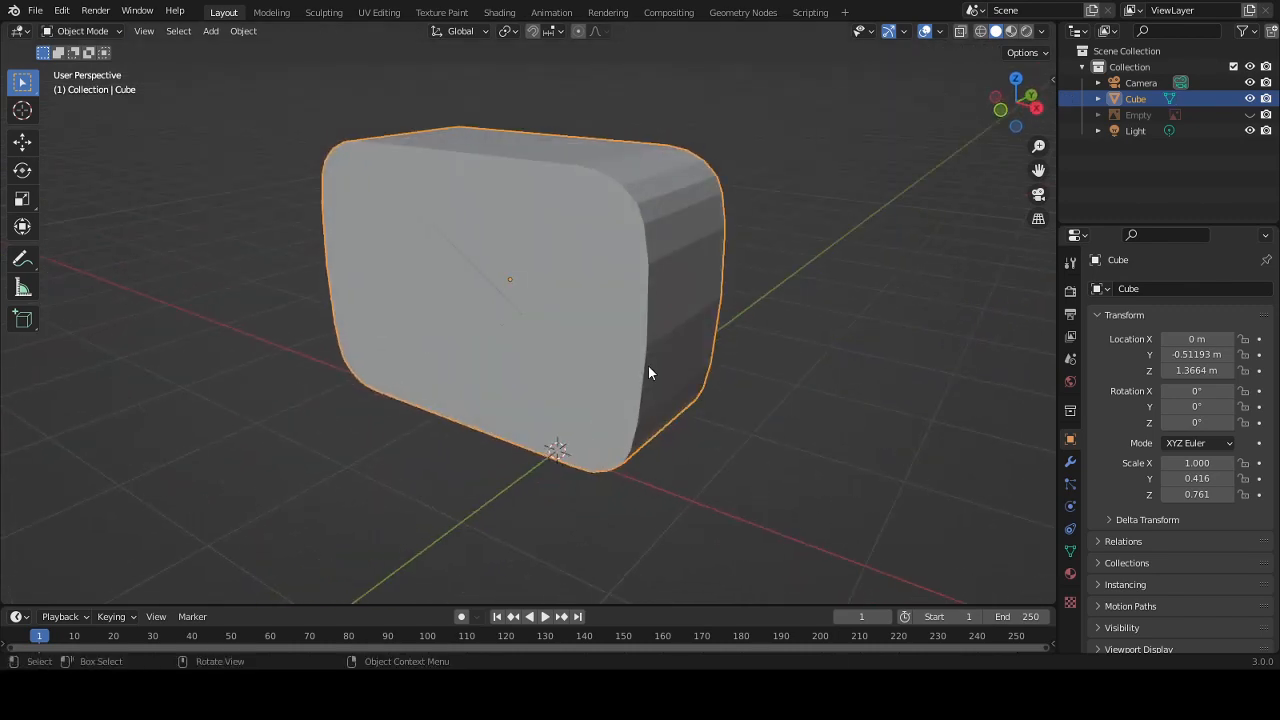
# - Try a Subdivision Surface modifier on the cube while the play triangle is still part of it
pyautogui.click(1070, 467)
pyautogui.click(1180, 288)
pyautogui.click(973, 580)
pyautogui.moveTo(754, 489); pyautogui.dragTo(786, 473, button='middle')
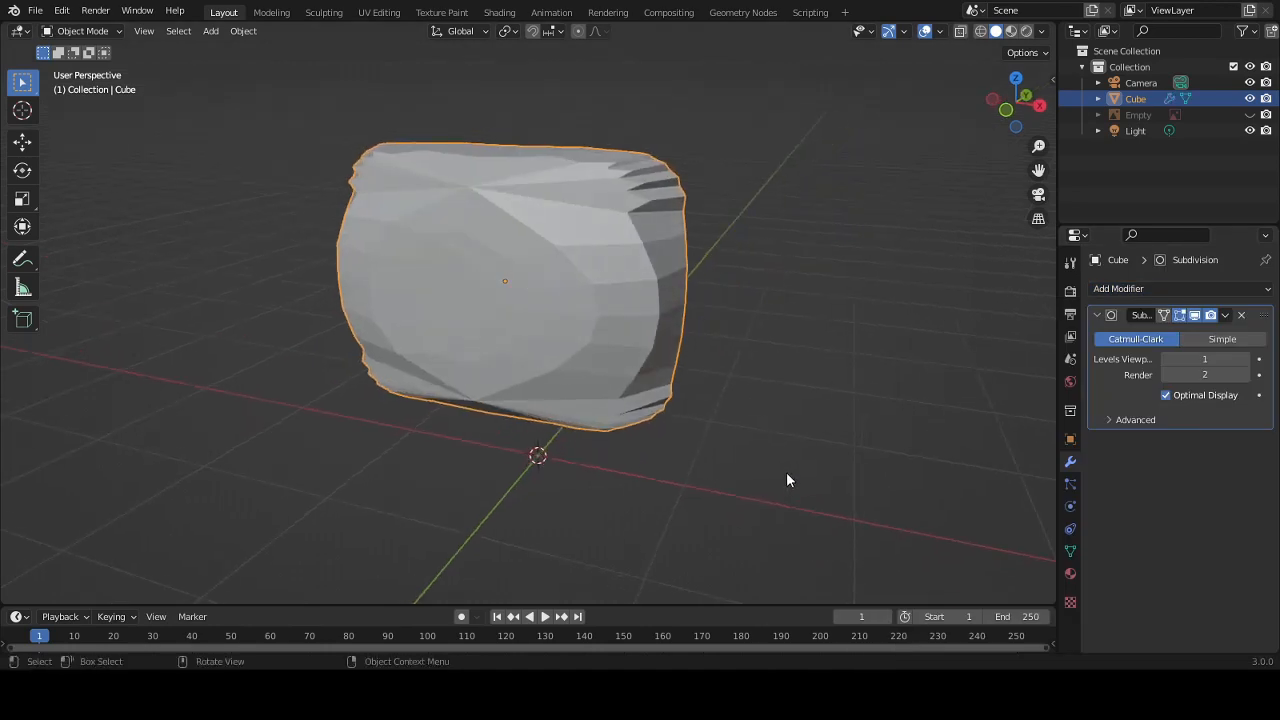
pyautogui.click(1241, 315)
# - Separate the play triangle's front and side faces from the cube into their own object
pyautogui.moveTo(650, 370); pyautogui.dragTo(660, 320, button='middle')
pyautogui.press('Tab')
pyautogui.scroll(6, 646, 290)
pyautogui.keyDown('shift'); pyautogui.click(605, 268); pyautogui.keyUp('shift')
pyautogui.moveTo(720, 275); pyautogui.dragTo(575, 367, button='middle')
pyautogui.moveTo(625, 413); pyautogui.dragTo(700, 330, button='middle')
pyautogui.keyDown('shift'); pyautogui.click(371, 313); pyautogui.keyUp('shift')
pyautogui.keyDown('shift'); pyautogui.click(357, 332); pyautogui.keyUp('shift')
pyautogui.scroll(-3, 551, 317)
pyautogui.click(521, 298)
pyautogui.press('Tab')
# - Add a Subdivision Surface modifier to the button body and enter Edit Mode on it
pyautogui.click(1148, 289)
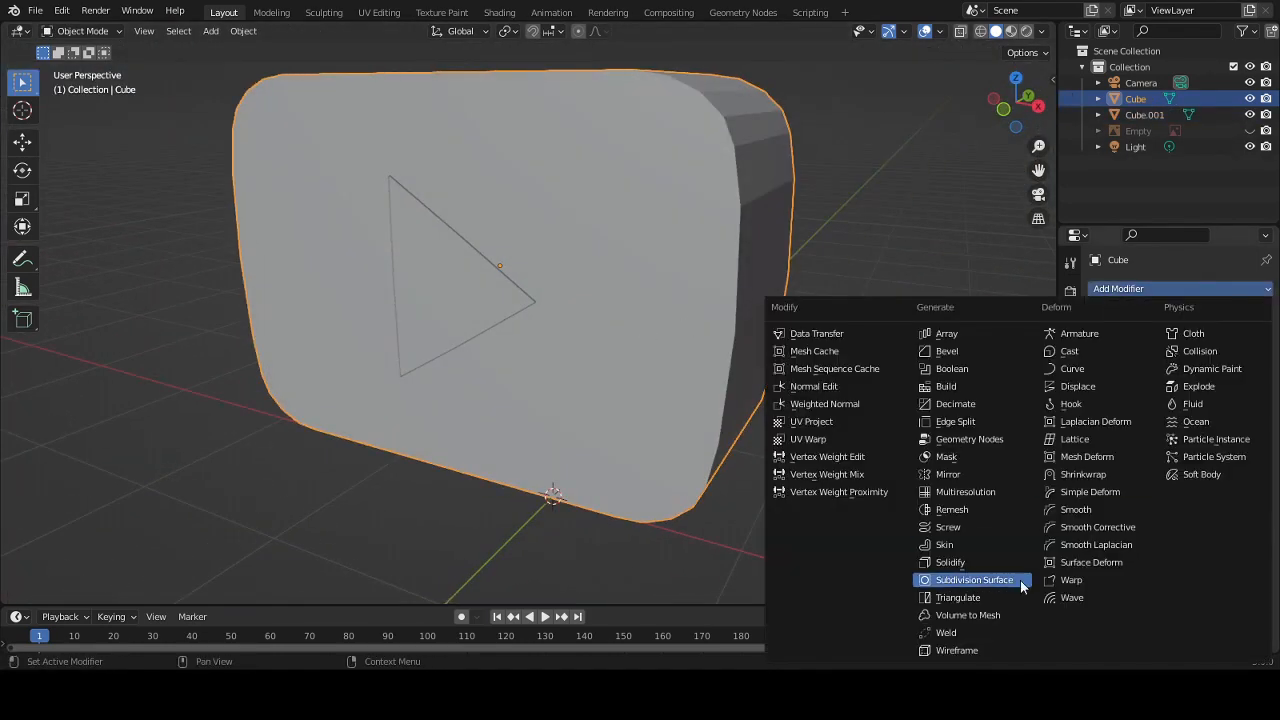
pyautogui.click(1022, 585)
pyautogui.moveTo(1022, 585); pyautogui.dragTo(846, 434, button='middle')
pyautogui.press('Tab')
pyautogui.moveTo(803, 317); pyautogui.dragTo(667, 186, button='middle')
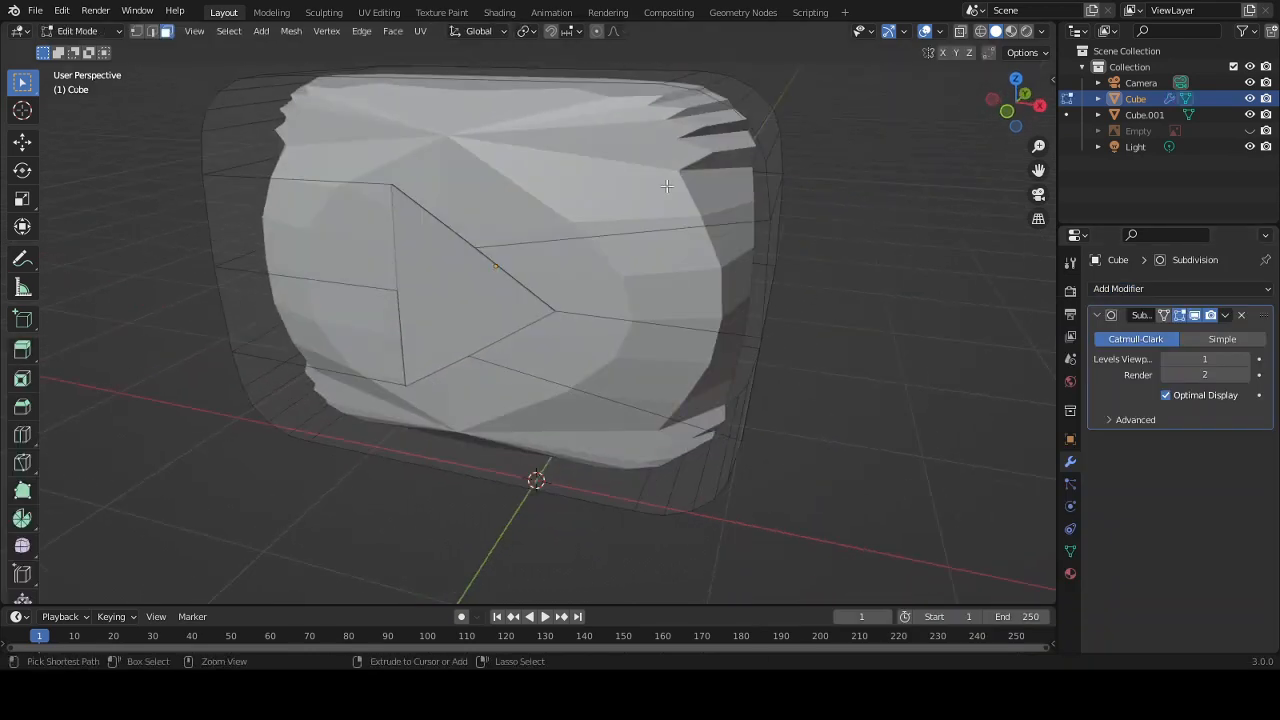
# - Try a loop cut across the long top side of the button body
pyautogui.click(780, 140)
pyautogui.click(787, 142)
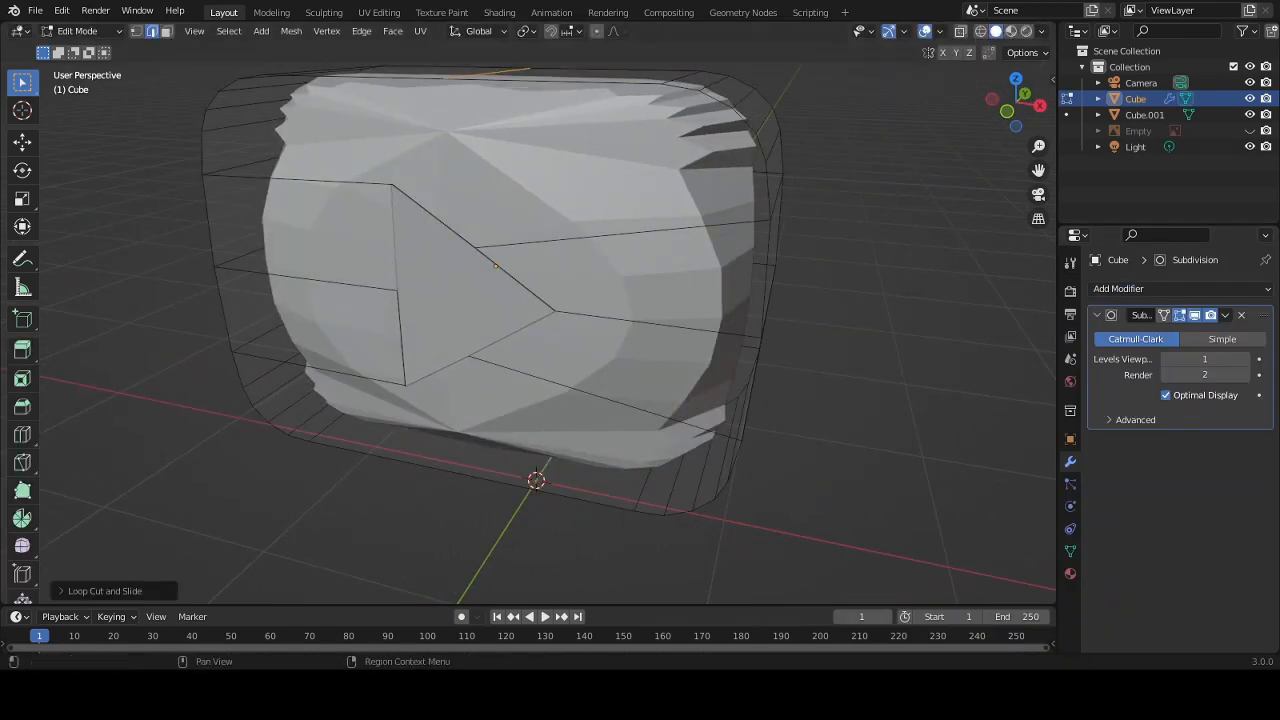
pyautogui.hotkey('ctrl', 'z')
# - Add two loop cuts around the button body's rim, one slid near the back edge and one near the front edge
pyautogui.moveTo(787, 142); pyautogui.dragTo(768, 144, button='middle')
pyautogui.moveTo(870, 362); pyautogui.dragTo(654, 277, button='middle')
pyautogui.hotkey('ctrl', 'r')
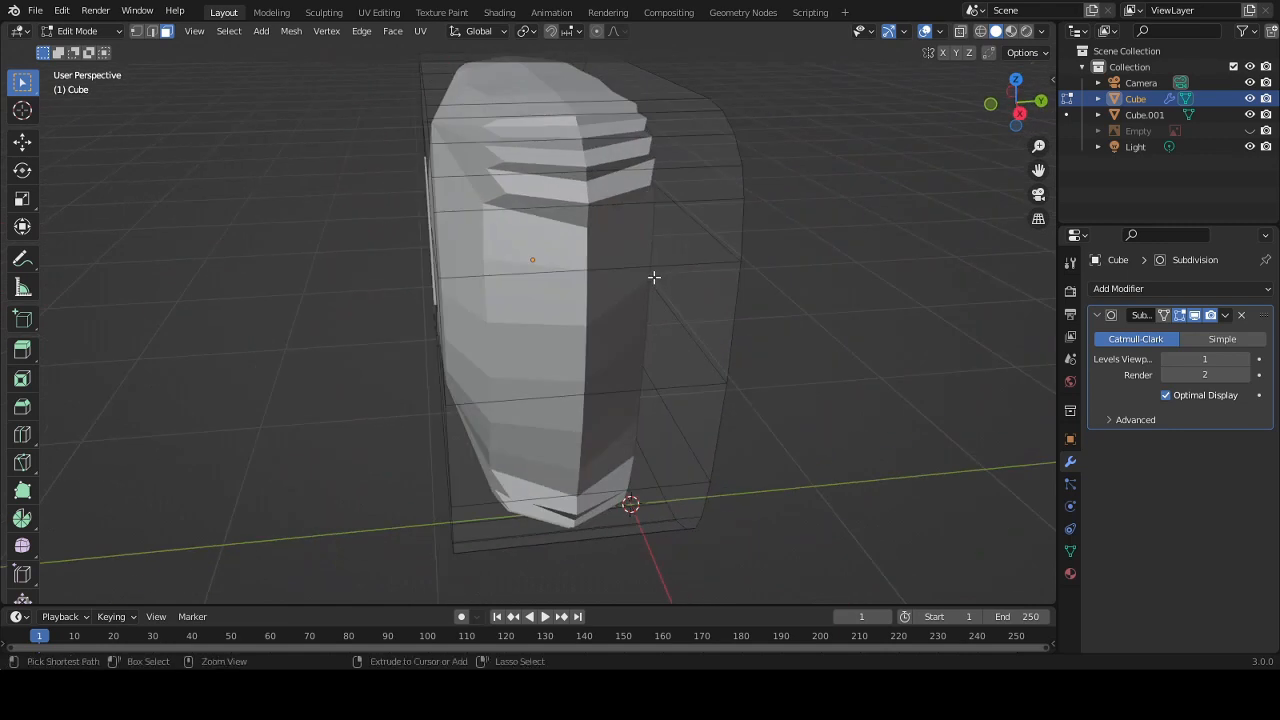
pyautogui.click(654, 277)
pyautogui.click(806, 294)
pyautogui.hotkey('ctrl', 'r')
pyautogui.click(719, 267)
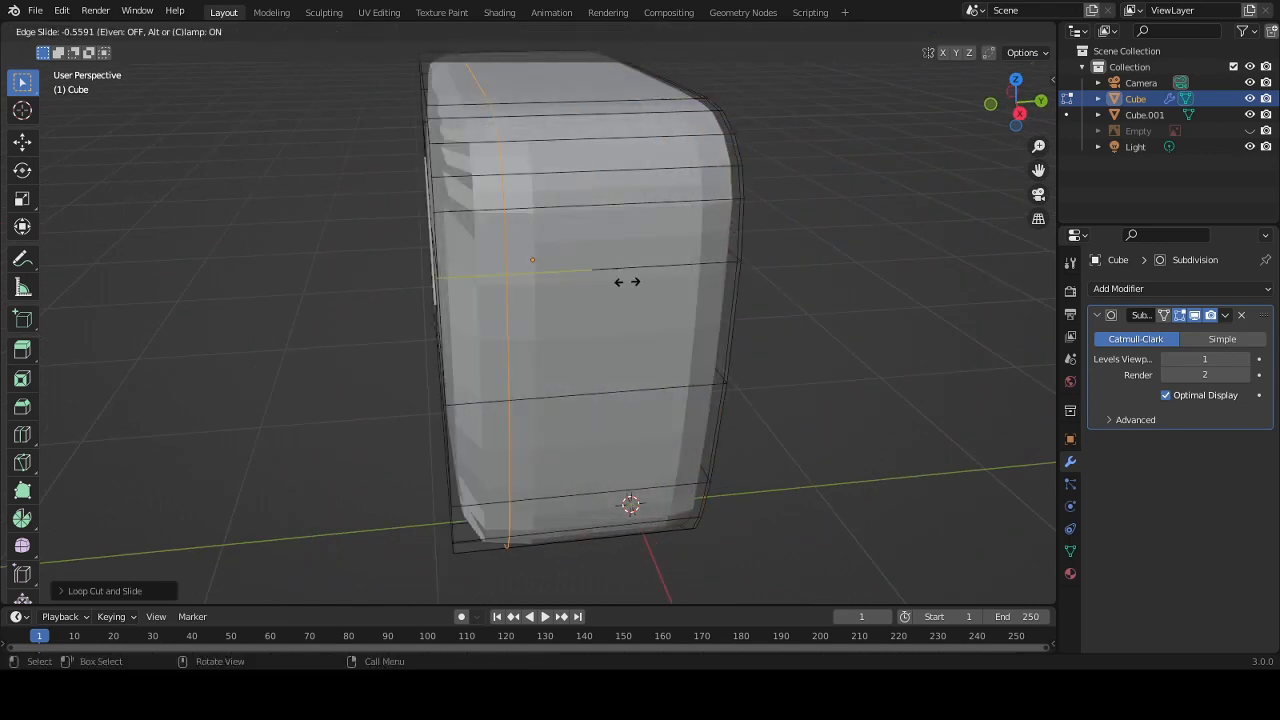
pyautogui.click(581, 280)
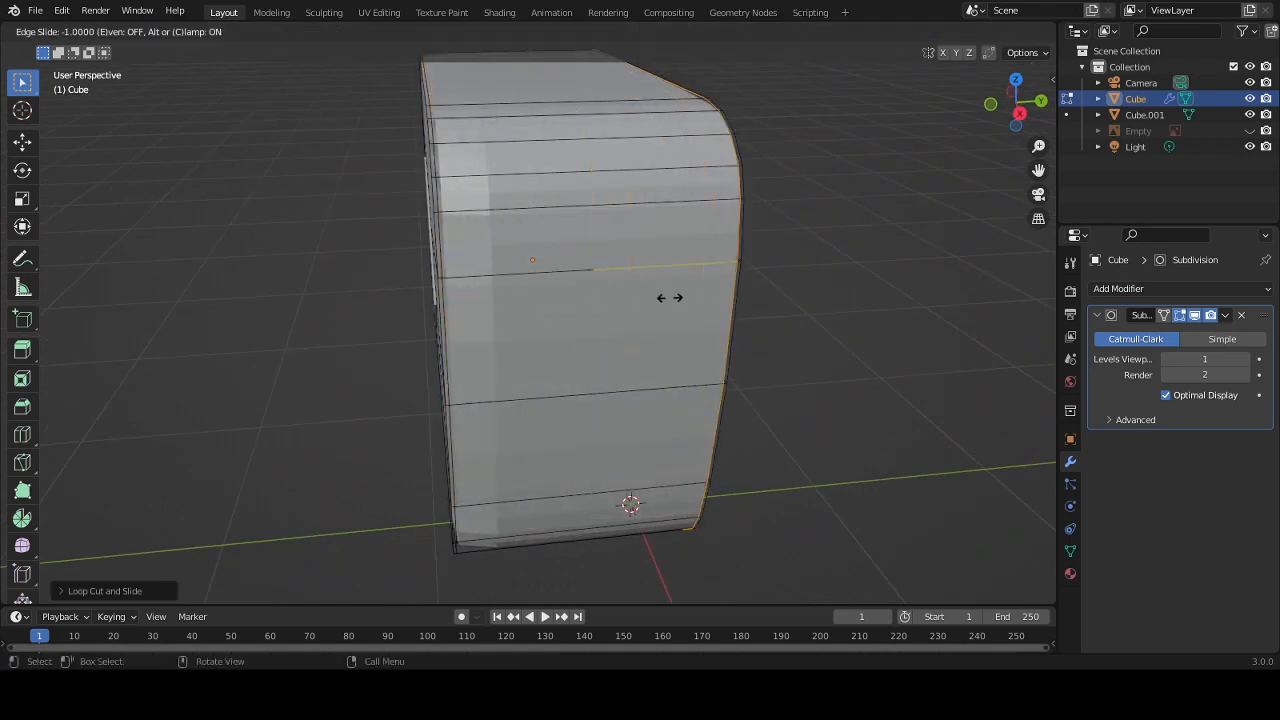
# - Add another pair of rim loop cuts, slid fully against the back edge and the front edge
pyautogui.click(653, 307)
pyautogui.moveTo(722, 295); pyautogui.dragTo(671, 289, button='middle')
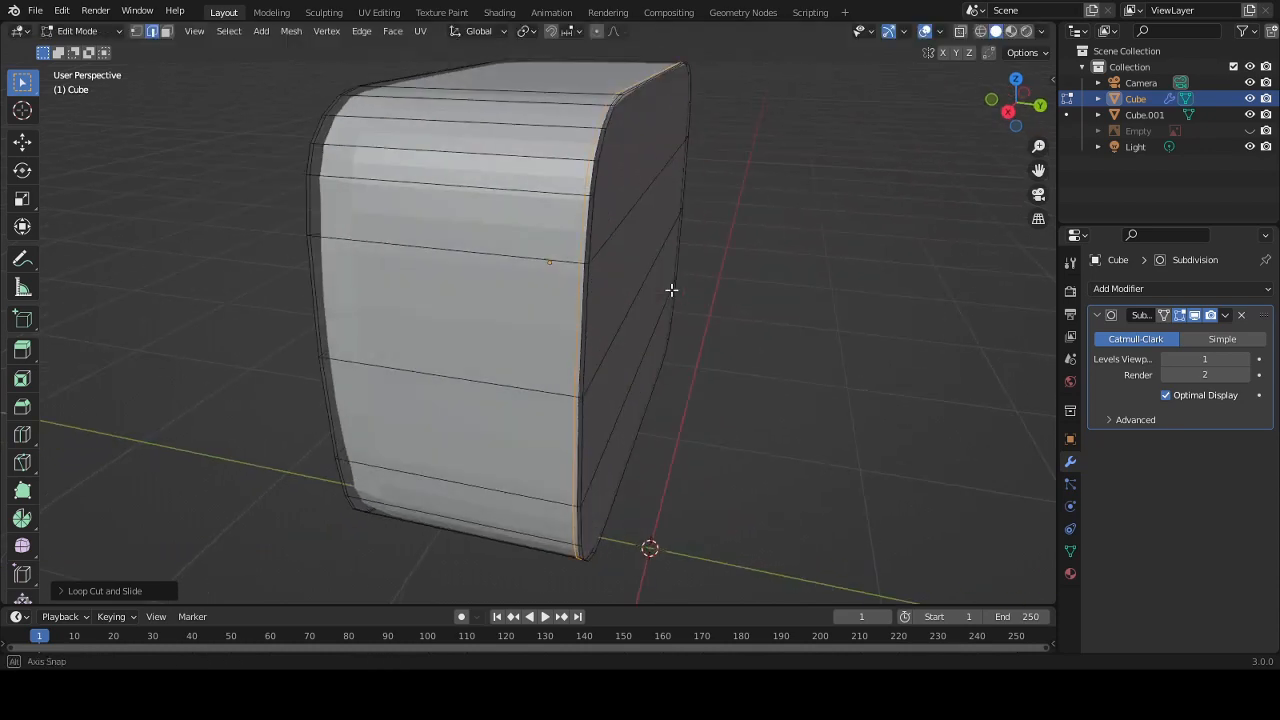
pyautogui.moveTo(602, 270); pyautogui.dragTo(643, 268, button='middle')
pyautogui.hotkey('ctrl', 'r')
pyautogui.click(626, 245)
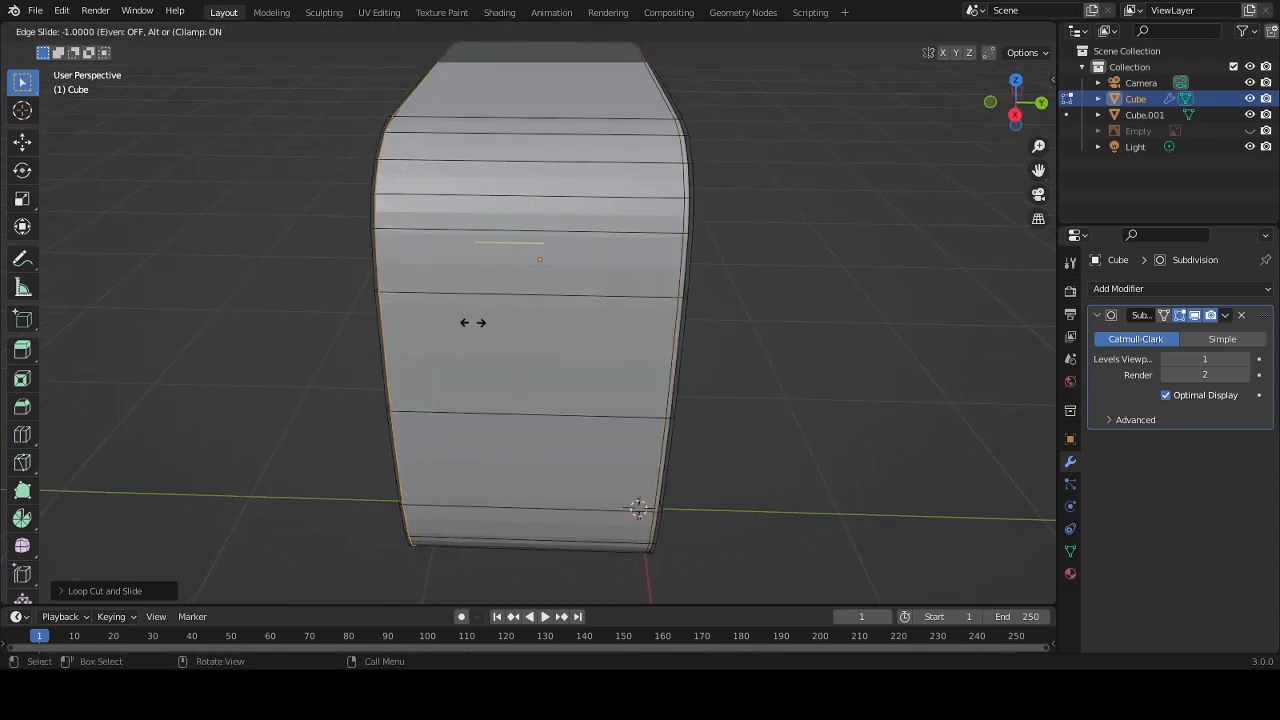
pyautogui.click(472, 322)
# - Add loop cuts across the body's top and one side, slid close to the starts of the rounded corners
pyautogui.moveTo(472, 322); pyautogui.dragTo(530, 218, button='middle')
pyautogui.click(546, 89)
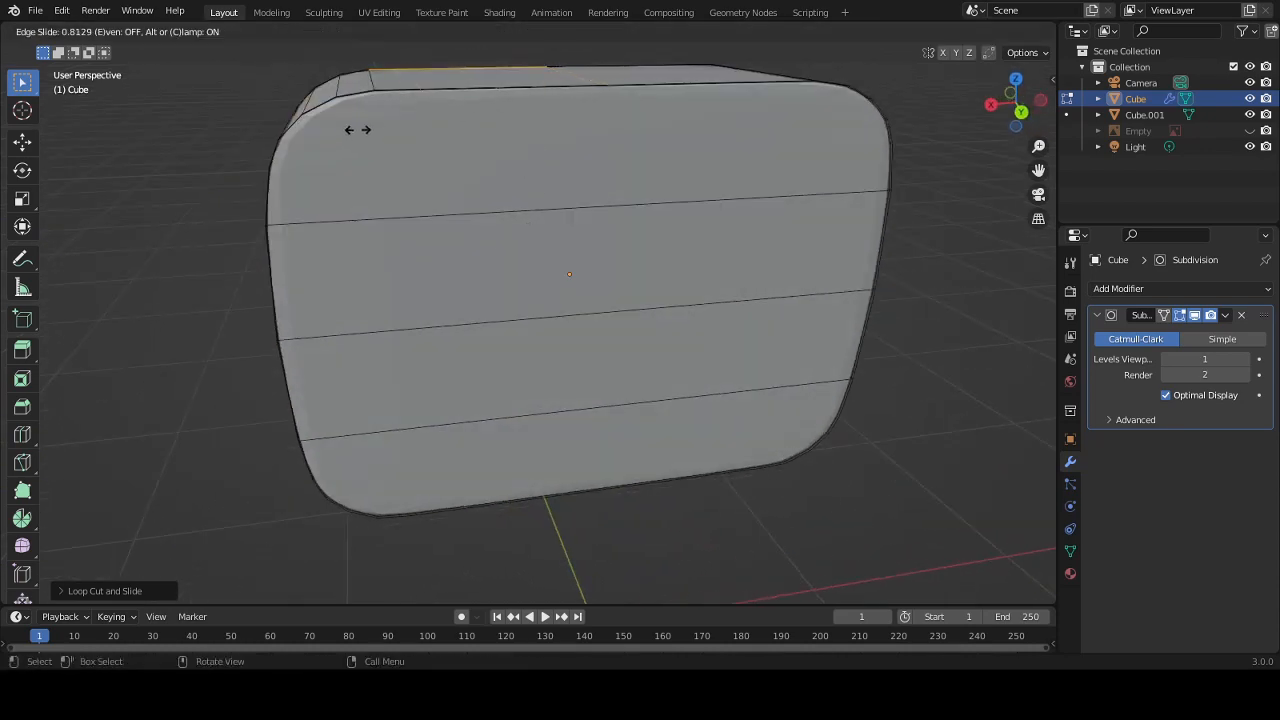
pyautogui.moveTo(365, 137); pyautogui.dragTo(642, 140, button='middle')
pyautogui.click(451, 204)
pyautogui.hotkey('ctrl', 'r')
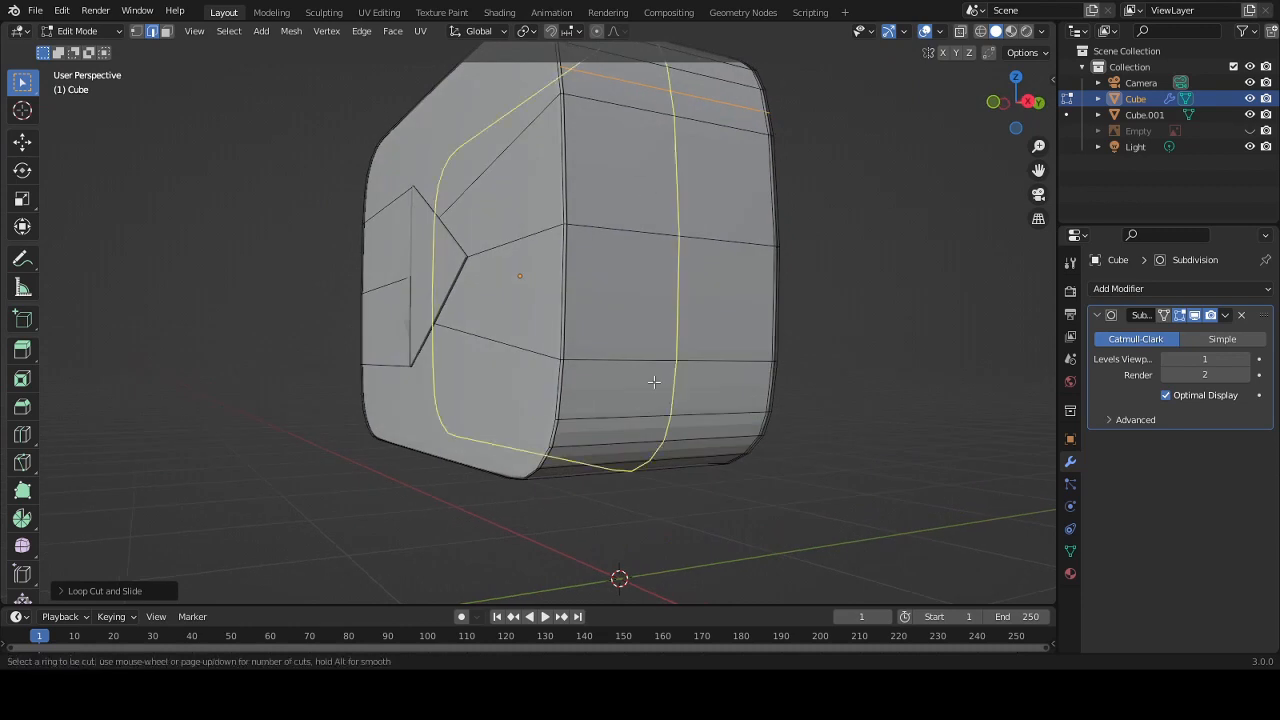
pyautogui.click(576, 399)
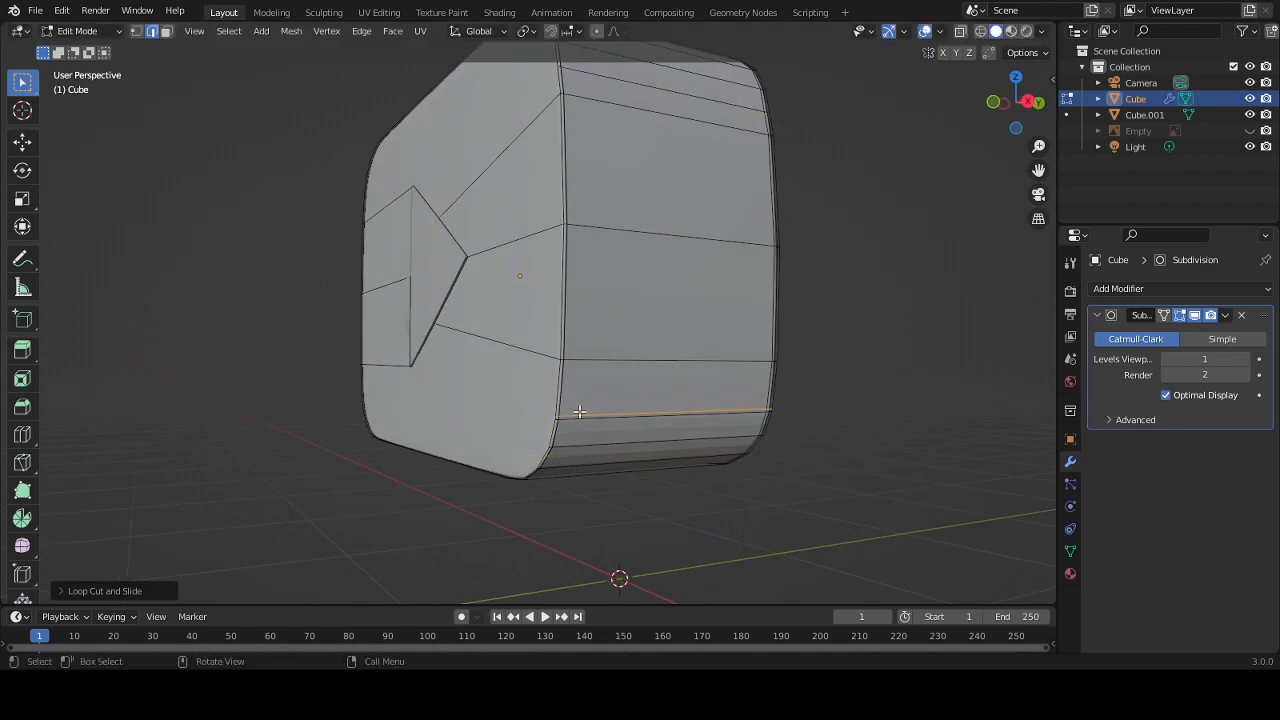
# - Bevel the edge loop around the button body's back face about 0.012 m wide with one segment
pyautogui.moveTo(579, 411); pyautogui.dragTo(674, 294, button='middle')
pyautogui.press('Tab')
pyautogui.press('Tab')
pyautogui.scroll(4, 660, 275)
pyautogui.moveTo(637, 249); pyautogui.dragTo(623, 249, button='middle')
pyautogui.moveTo(512, 229)
pyautogui.mouseDown(button='middle')
pyautogui.moveTo(494, 227)
pyautogui.moveTo(514, 231)
pyautogui.mouseUp(button='middle')
pyautogui.scroll(-5, 554, 263)
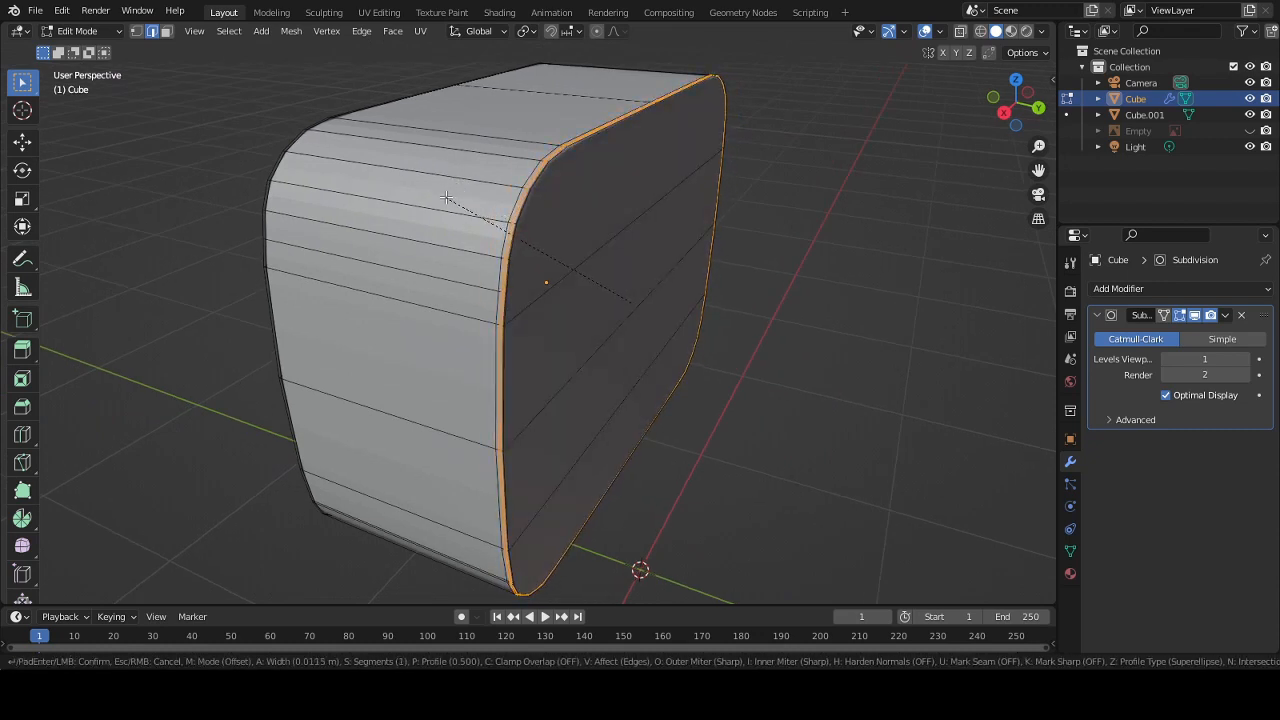
pyautogui.click(446, 197)
# - Bevel the edge loop along the button body's back rim once more and clear the selection
pyautogui.scroll(8, 626, 220)
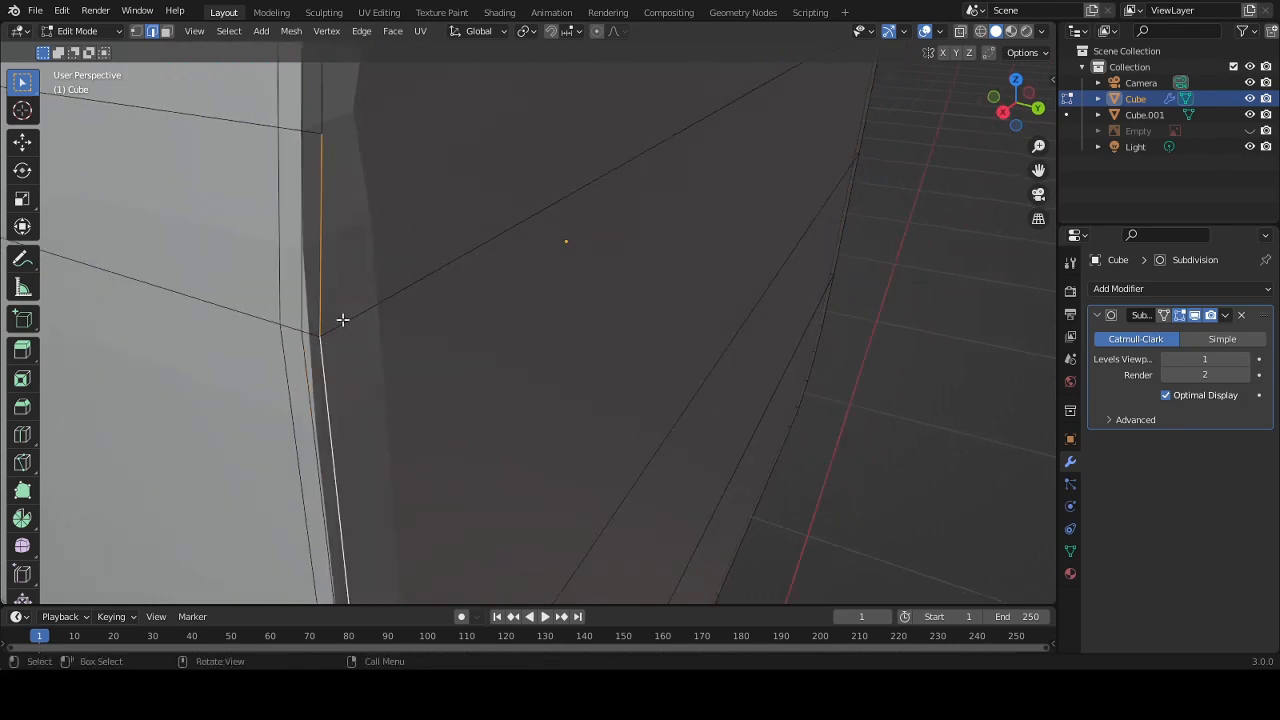
pyautogui.scroll(-5, 342, 319)
pyautogui.scroll(2, 410, 332)
pyautogui.keyDown('alt'); pyautogui.click(443, 272); pyautogui.keyUp('alt')
pyautogui.scroll(2, 569, 297)
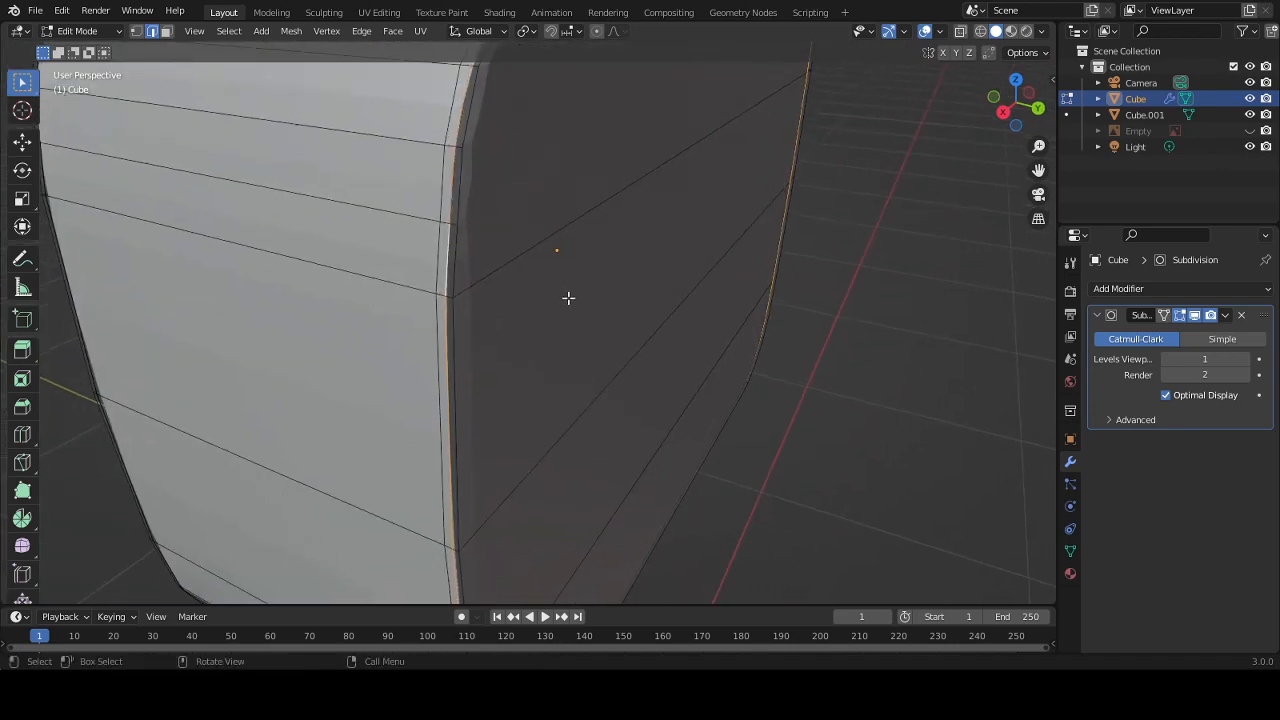
pyautogui.moveTo(530, 250); pyautogui.dragTo(558, 297, button='middle')
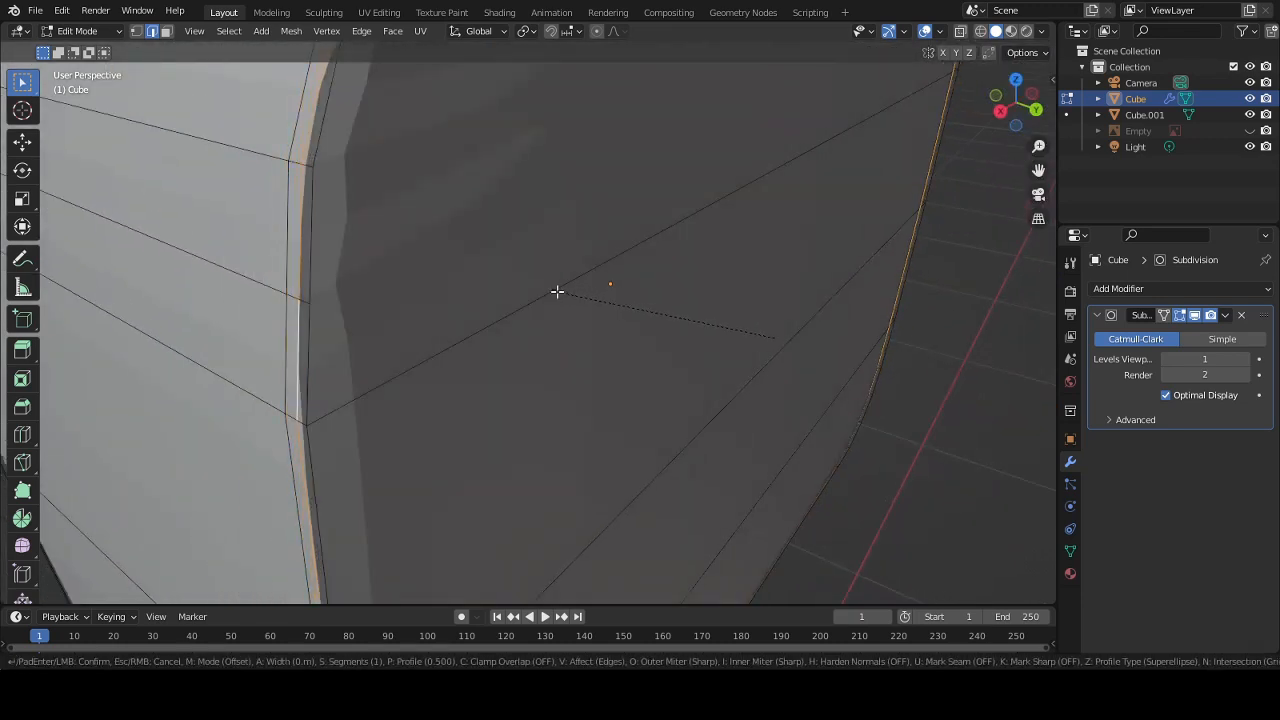
pyautogui.click(512, 254)
pyautogui.scroll(-5, 480, 245)
pyautogui.hotkey('alt', 'a')
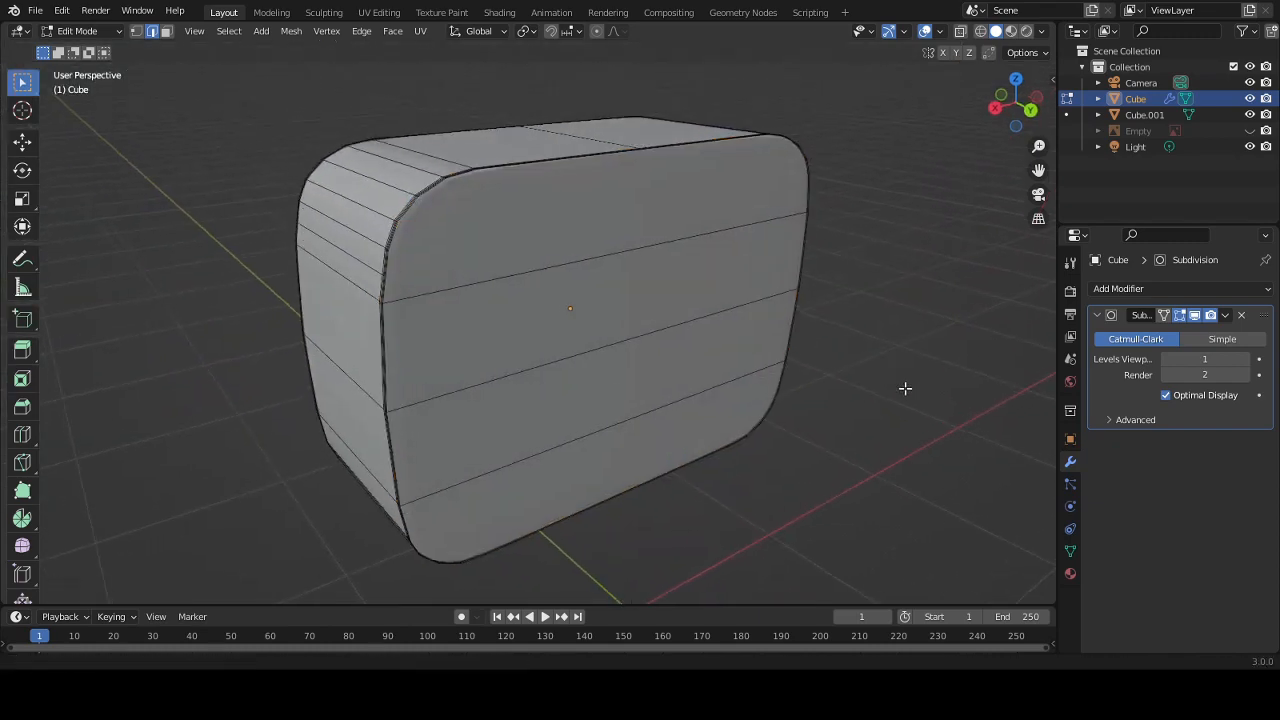
# - Try to move the play triangle, Cube.001, away from the button body
pyautogui.scroll(4, 877, 320)
pyautogui.press('3')
pyautogui.moveTo(877, 320); pyautogui.dragTo(630, 300, button='middle')
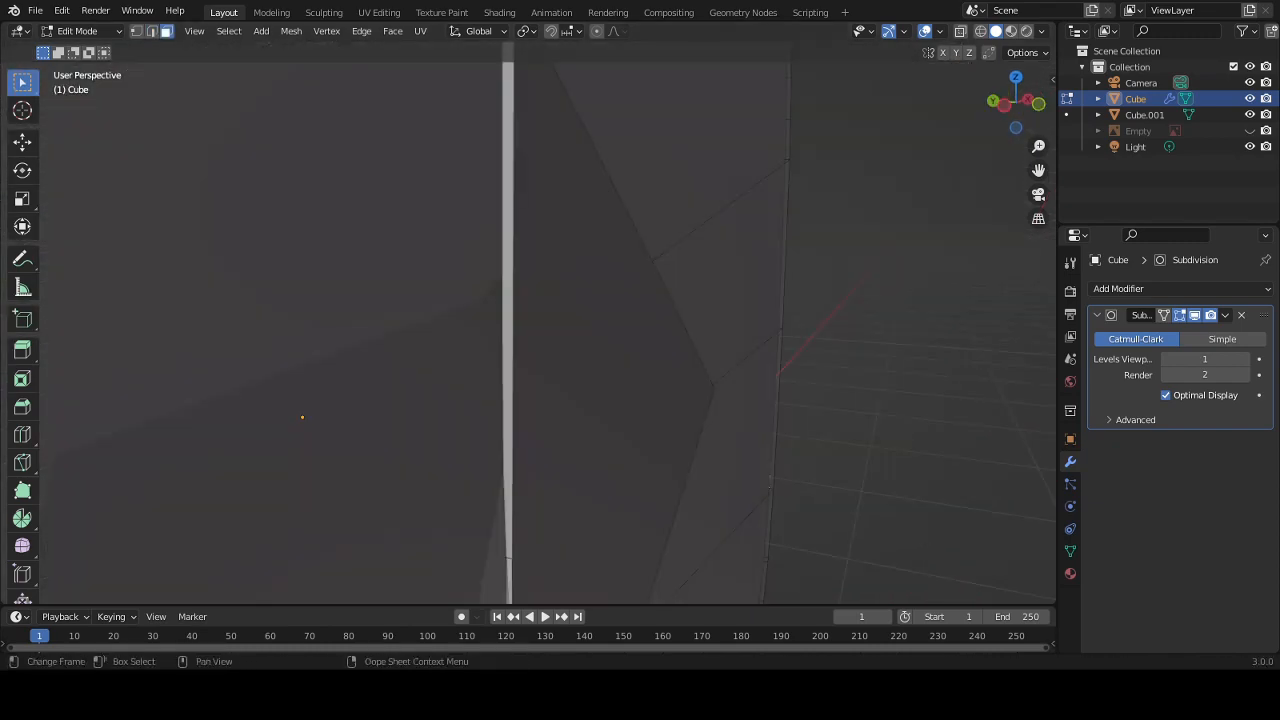
pyautogui.press('Tab')
pyautogui.moveTo(686, 419); pyautogui.dragTo(464, 420, button='middle')
pyautogui.click(1147, 117)
pyautogui.press('g')
pyautogui.click(854, 290)
# - Undo the play triangle's move and return to editing the button body
pyautogui.hotkey('ctrl', 'z')
pyautogui.hotkey('ctrl', 'z')
pyautogui.hotkey('ctrl', 'z')
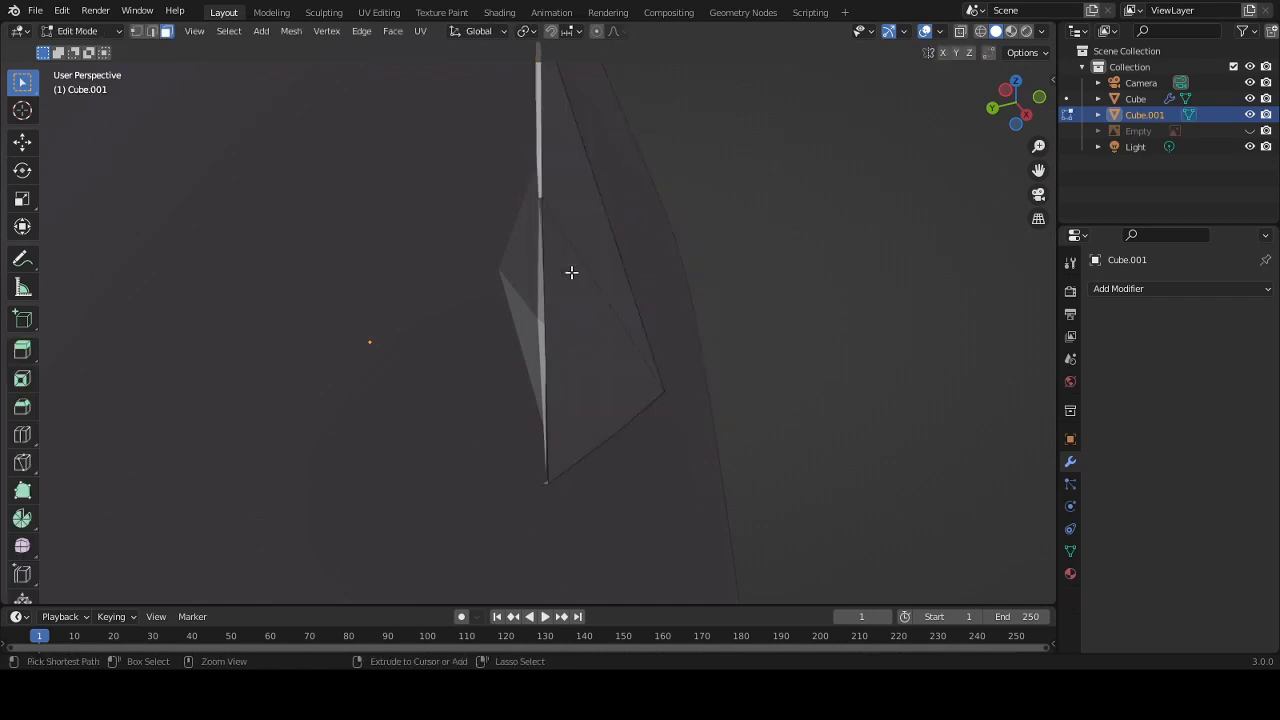
pyautogui.hotkey('ctrl', 'z')
pyautogui.hotkey('ctrl', 'z')
pyautogui.hotkey('ctrl', 'z')
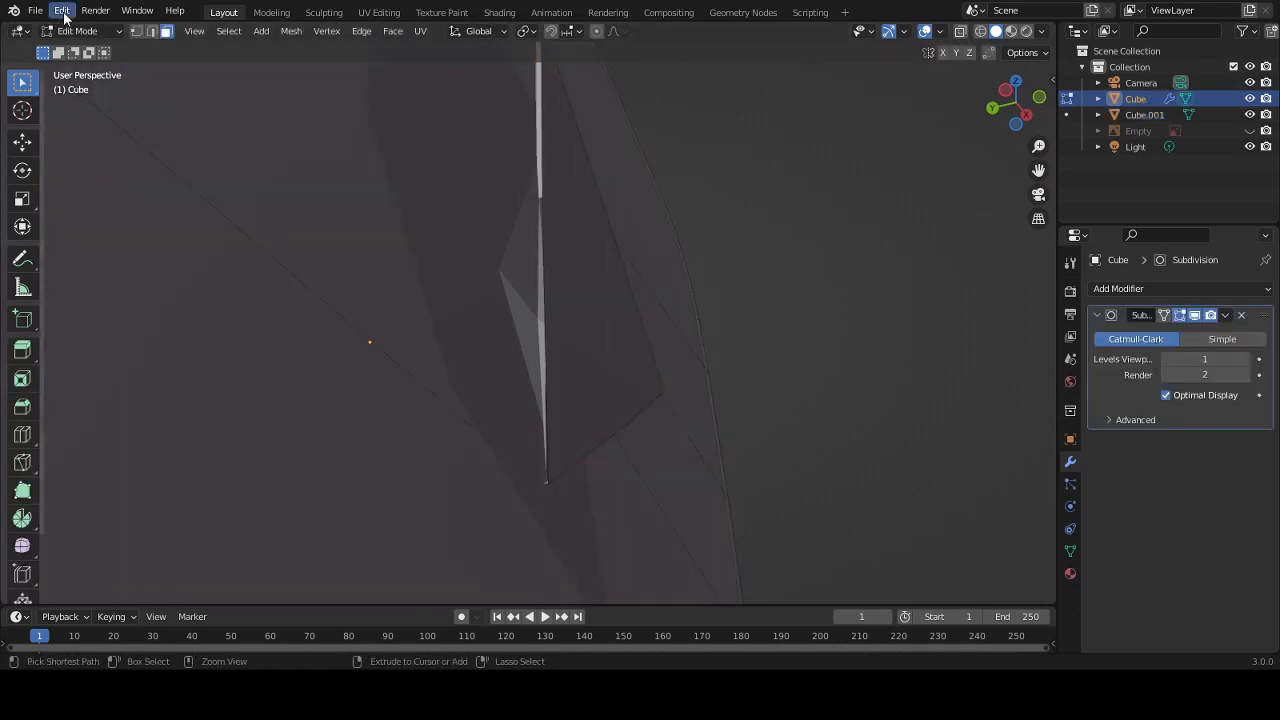
pyautogui.hotkey('ctrl', 'z')
pyautogui.hotkey('ctrl', 'z')
# - Open the button body and the play triangle together for face editing
pyautogui.moveTo(408, 213)
pyautogui.mouseDown(button='middle')
pyautogui.moveTo(535, 223)
pyautogui.moveTo(411, 374)
pyautogui.mouseUp(button='middle')
pyautogui.press('3')
pyautogui.press('Tab')
pyautogui.keyDown('shift'); pyautogui.click(1138, 115); pyautogui.keyUp('shift')
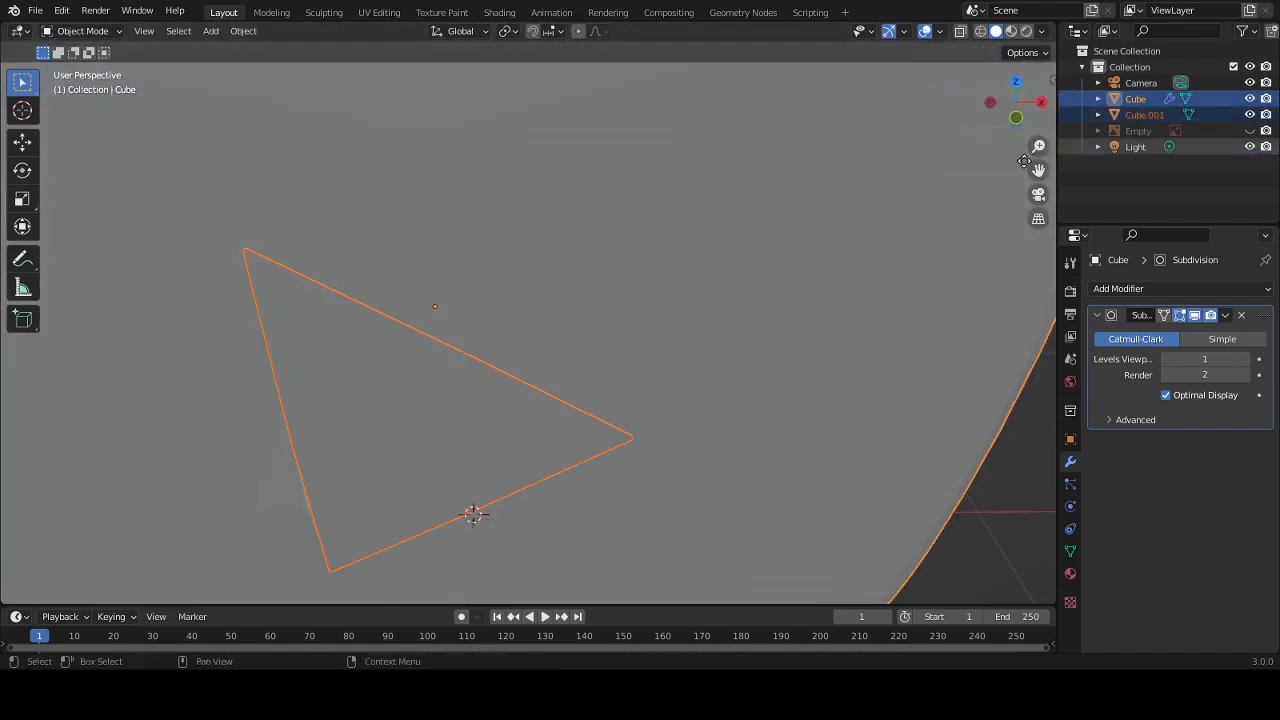
pyautogui.press('Tab')
pyautogui.moveTo(518, 302); pyautogui.dragTo(490, 239, button='middle')
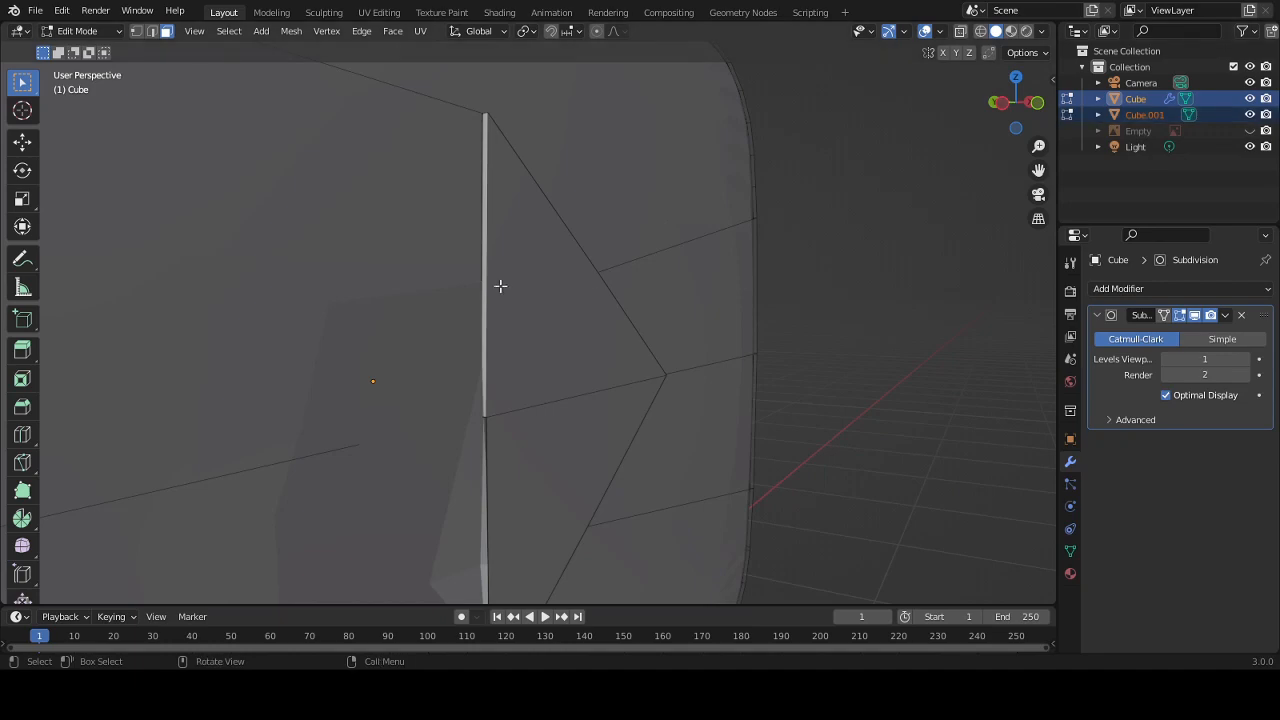
# - Separate the triangular faces at the play symbol, one from the body and one from the triangle, into their own objects
pyautogui.click(481, 330)
pyautogui.moveTo(509, 323); pyautogui.dragTo(706, 382, button='middle')
pyautogui.keyDown('ctrl'); pyautogui.moveTo(706, 382); pyautogui.dragTo(702, 350, button='middle'); pyautogui.keyUp('ctrl')
pyautogui.keyDown('shift'); pyautogui.click(514, 379); pyautogui.keyUp('shift')
pyautogui.moveTo(514, 379); pyautogui.dragTo(508, 390, button='middle')
pyautogui.press('p')
pyautogui.click(508, 388)
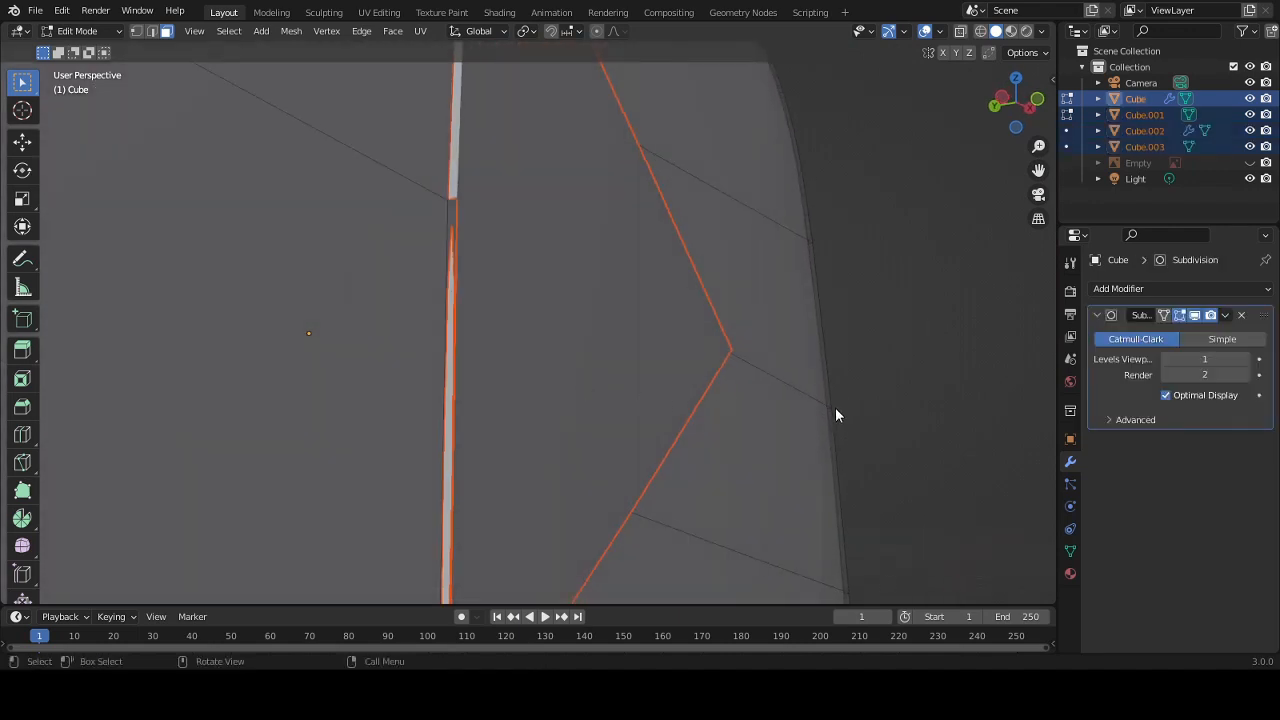
# - Return to object mode and select only the button body
pyautogui.press('Tab')
pyautogui.scroll(-5, 770, 424)
pyautogui.click(665, 436)
pyautogui.moveTo(665, 436)
pyautogui.mouseDown(button='middle')
pyautogui.moveTo(700, 467)
pyautogui.moveTo(672, 440)
pyautogui.mouseUp(button='middle')
pyautogui.scroll(4, 687, 322)
pyautogui.moveTo(687, 322); pyautogui.dragTo(706, 322, button='middle')
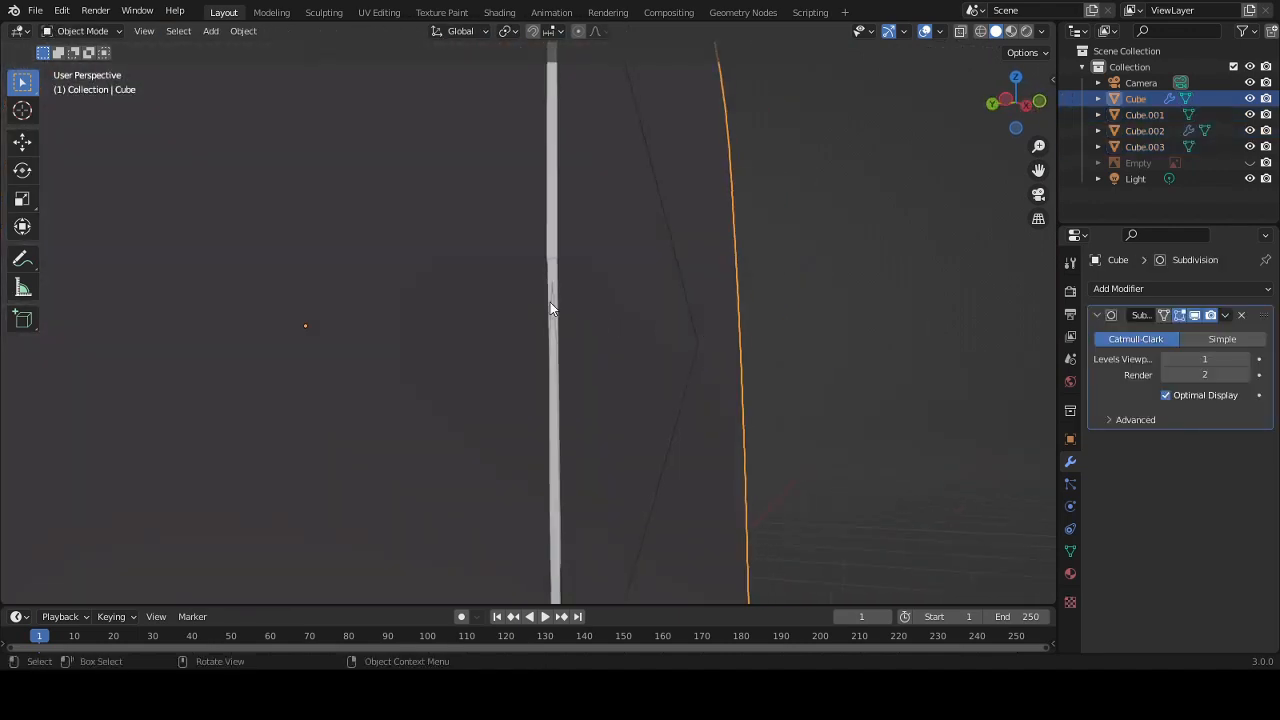
# - Try deleting the thin piece at the play triangle's vertical side and moving the neighbouring object, and undo both changes
pyautogui.click(553, 301)
pyautogui.press('x')
pyautogui.click(554, 302)
pyautogui.moveTo(554, 302); pyautogui.dragTo(804, 392, button='middle')
pyautogui.click(564, 329)
pyautogui.press('g')
pyautogui.click(653, 330)
pyautogui.hotkey('ctrl', 'z')
pyautogui.hotkey('ctrl', 'z')
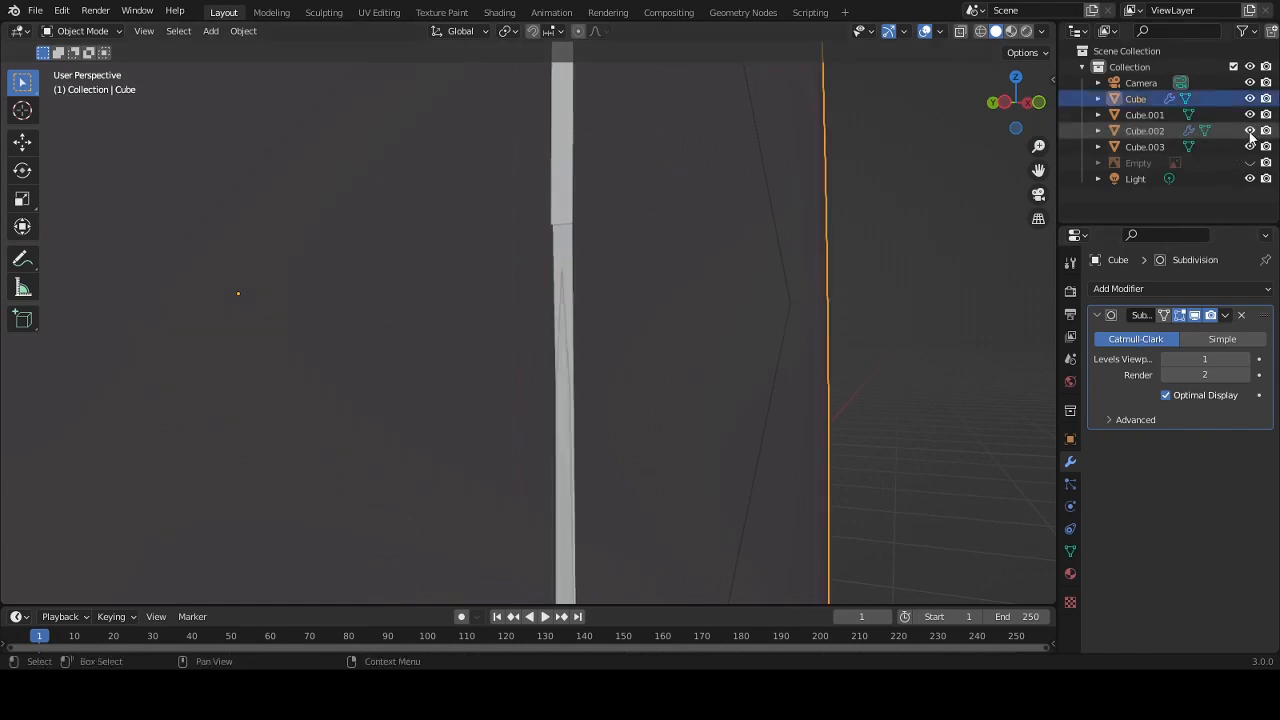
# - Try deleting Cube.002 together with the button body, and undo the deletion
pyautogui.scroll(-3, 734, 321)
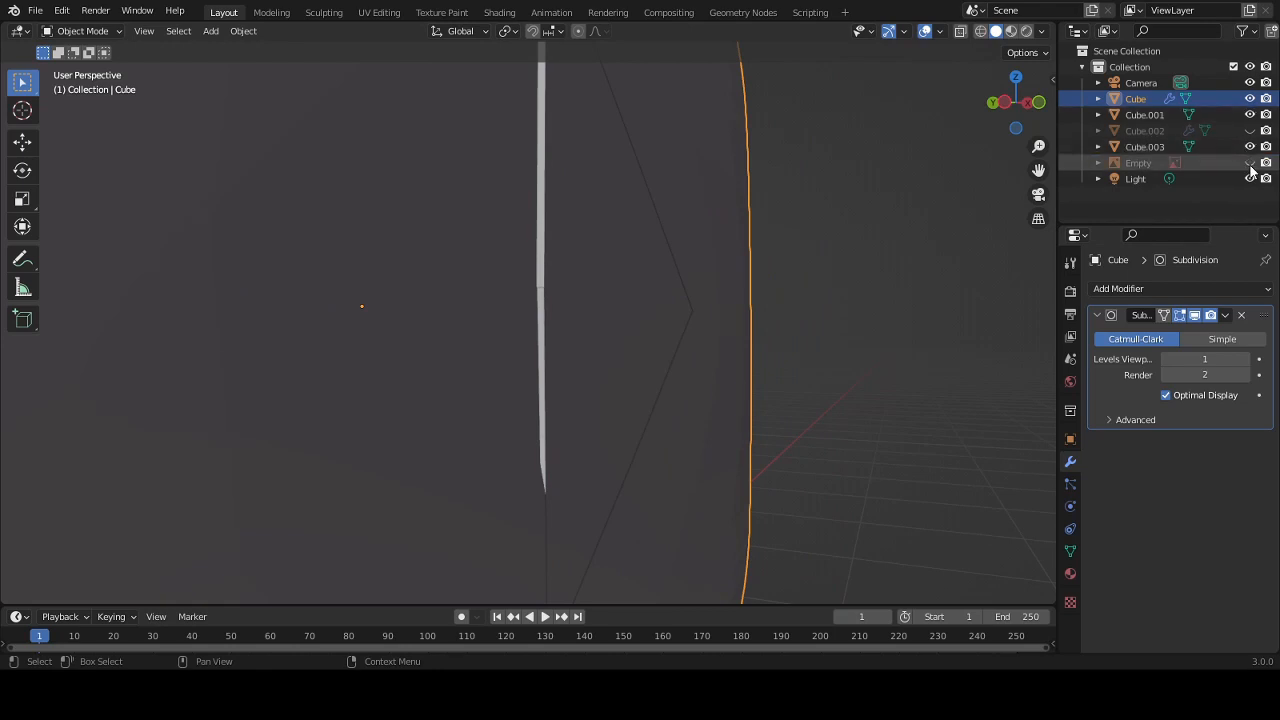
pyautogui.click(540, 318)
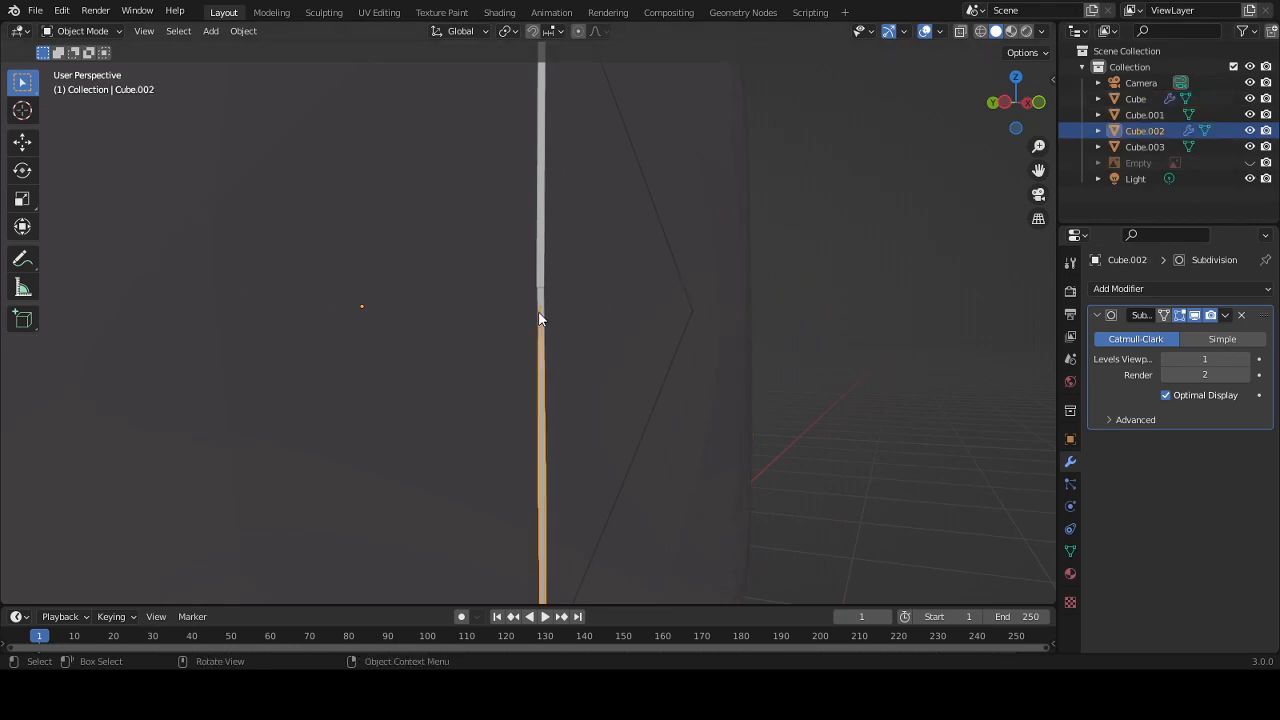
pyautogui.keyDown('shift'); pyautogui.click(745, 297); pyautogui.keyUp('shift')
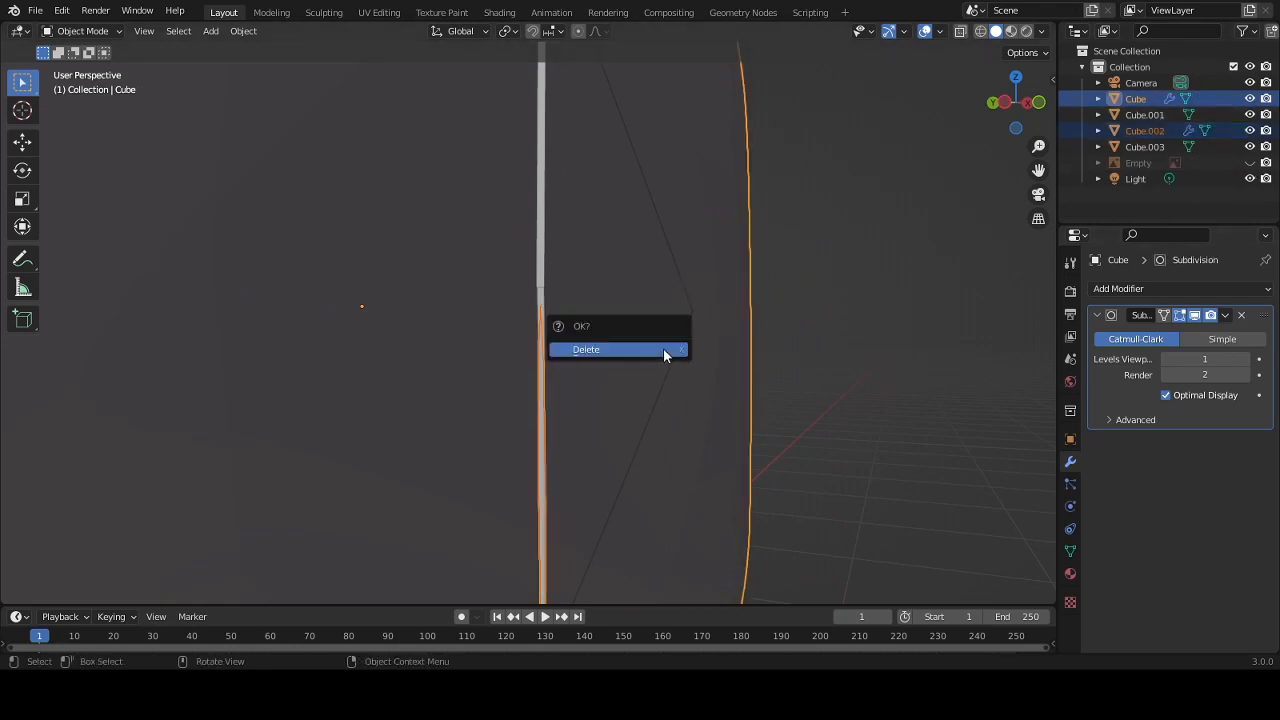
pyautogui.click(620, 349)
pyautogui.hotkey('ctrl', 'z')
# - Delete Cube.002, the triangular face separated from the button body
pyautogui.click(550, 333)
pyautogui.press('x')
pyautogui.click(556, 340)
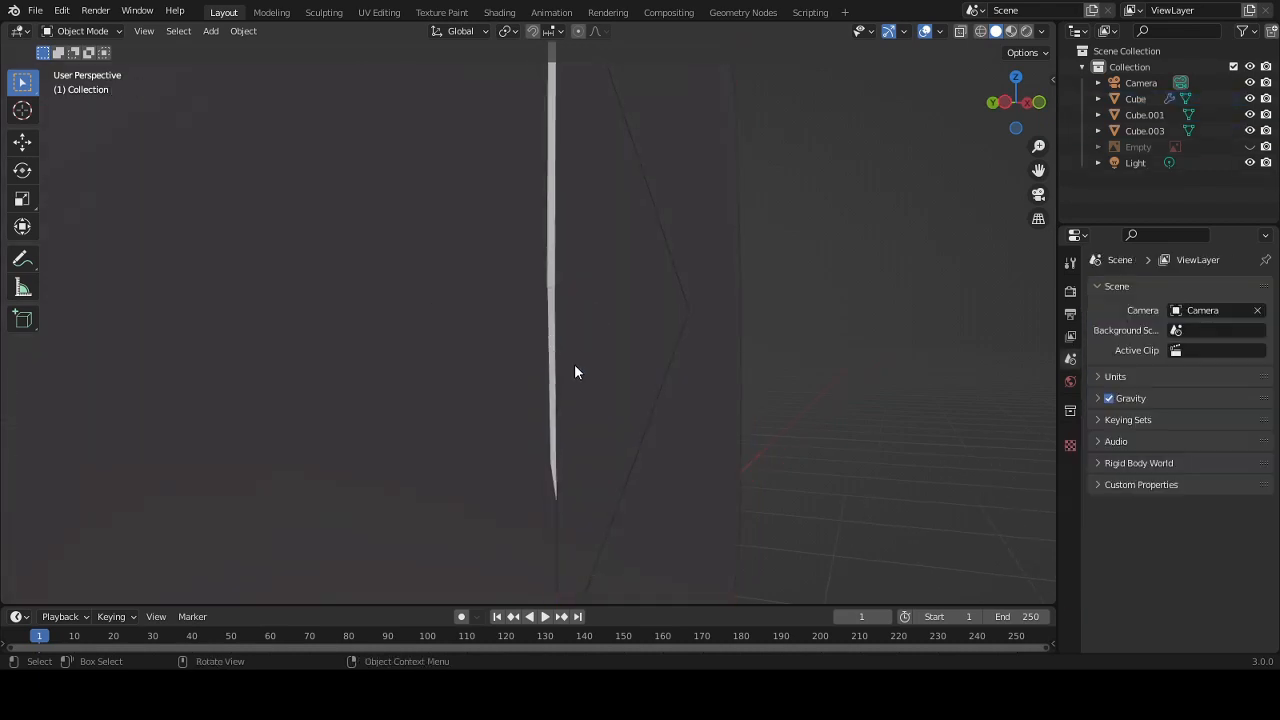
# - Hide the button body so that only the play triangle pieces are shown
pyautogui.moveTo(574, 364); pyautogui.dragTo(650, 390, button='middle')
pyautogui.click(567, 365)
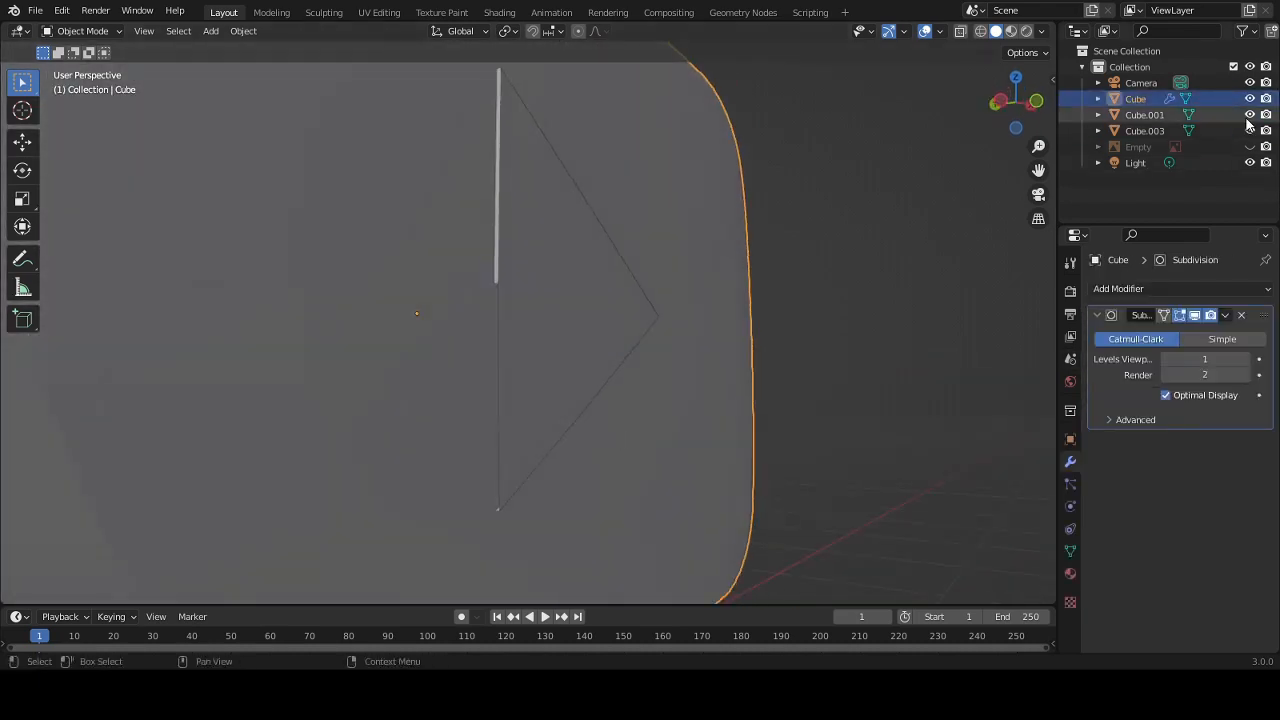
pyautogui.click(1248, 133)
pyautogui.moveTo(885, 545); pyautogui.dragTo(808, 558, button='middle')
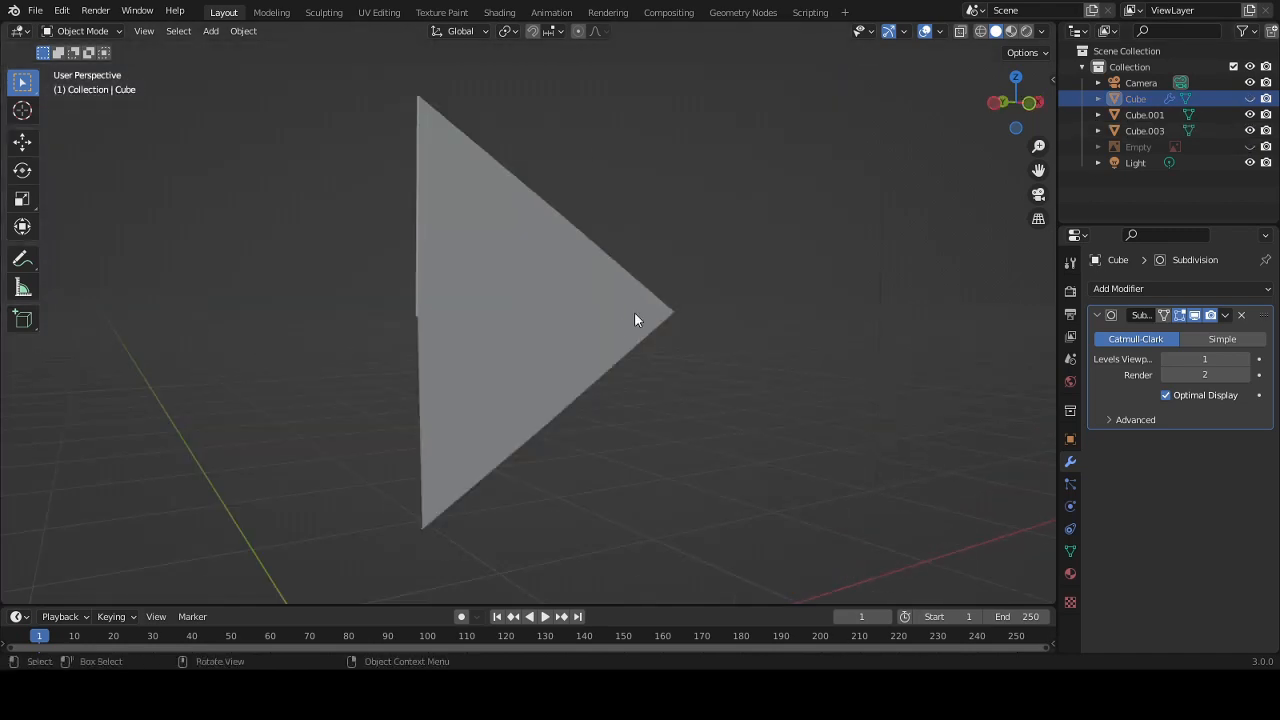
pyautogui.moveTo(634, 311); pyautogui.dragTo(751, 292, button='middle')
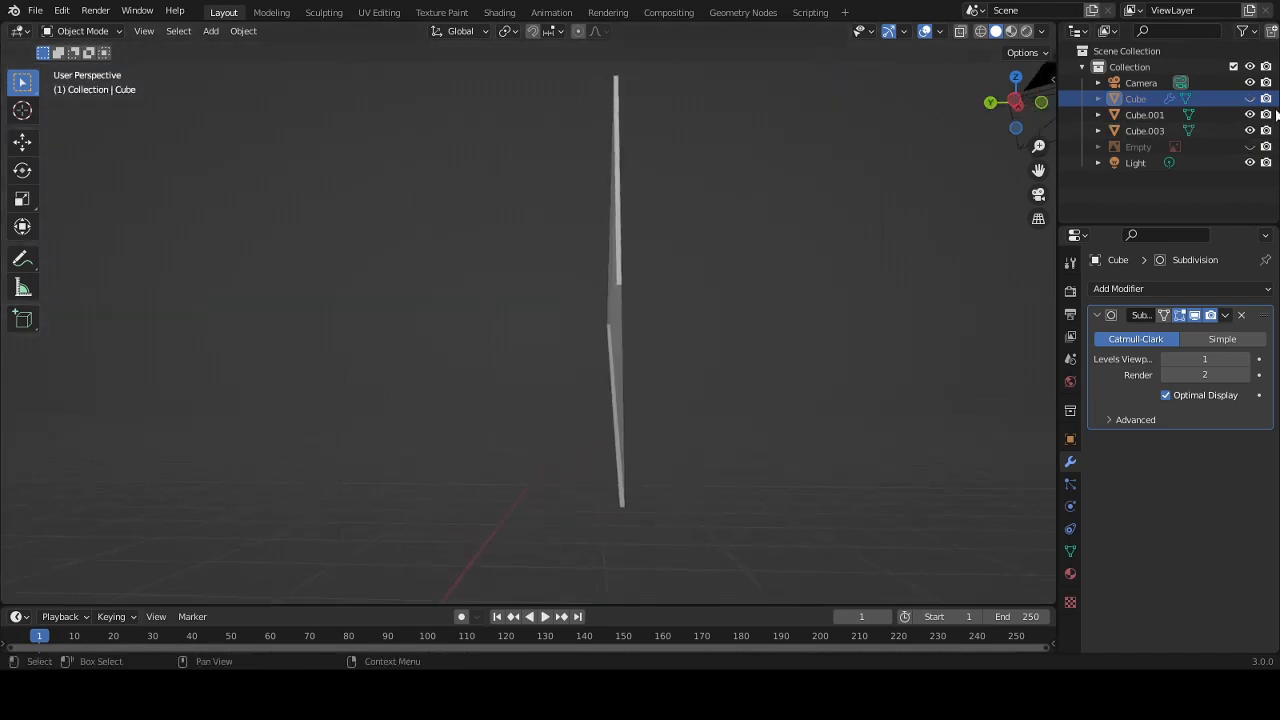
pyautogui.click(1249, 99)
pyautogui.moveTo(857, 205); pyautogui.dragTo(736, 245, button='middle')
pyautogui.click(1250, 99)
# - Fill the open lower part of Cube.003's vertical side with a new face
pyautogui.click(650, 275)
pyautogui.press('Tab')
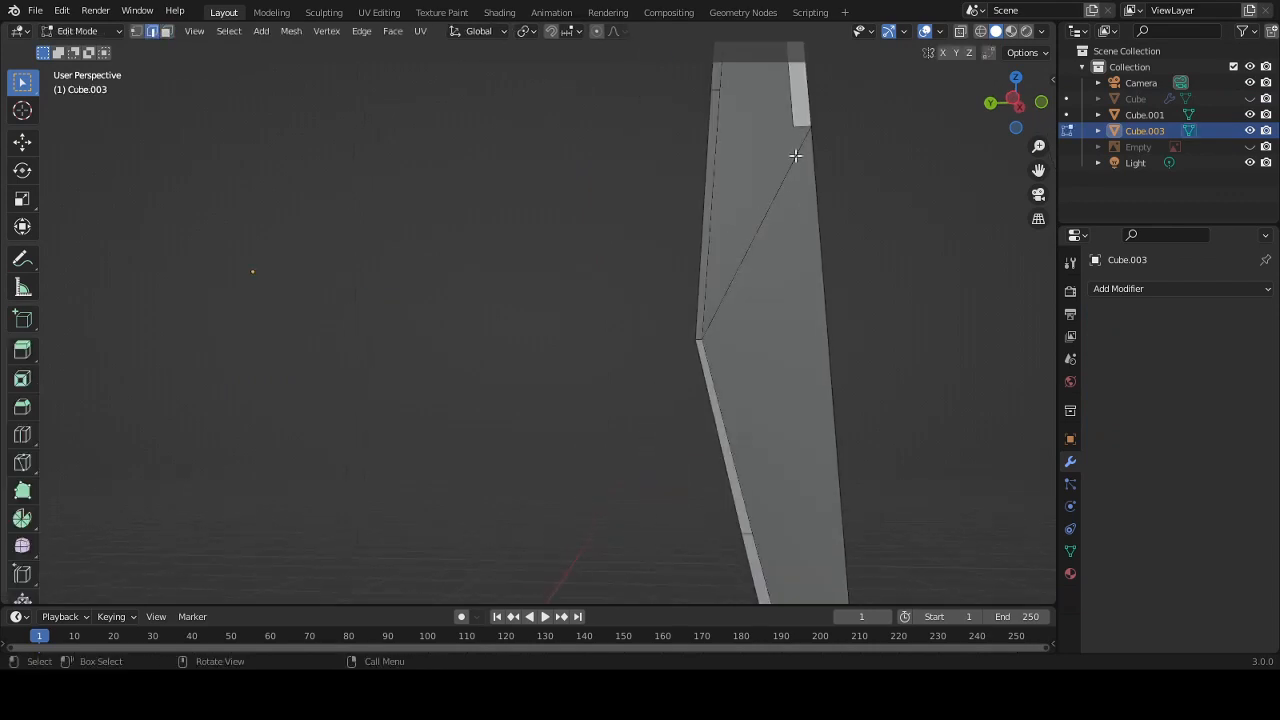
pyautogui.keyDown('ctrl'); pyautogui.moveTo(830, 299); pyautogui.dragTo(785, 470, button='middle'); pyautogui.keyUp('ctrl')
pyautogui.press('f')
pyautogui.moveTo(817, 430); pyautogui.dragTo(976, 381, button='middle')
# - Show the button body again, hiding Cube.003 briefly to examine the body's opening behind the triangle
pyautogui.click(1253, 132)
pyautogui.click(1251, 100)
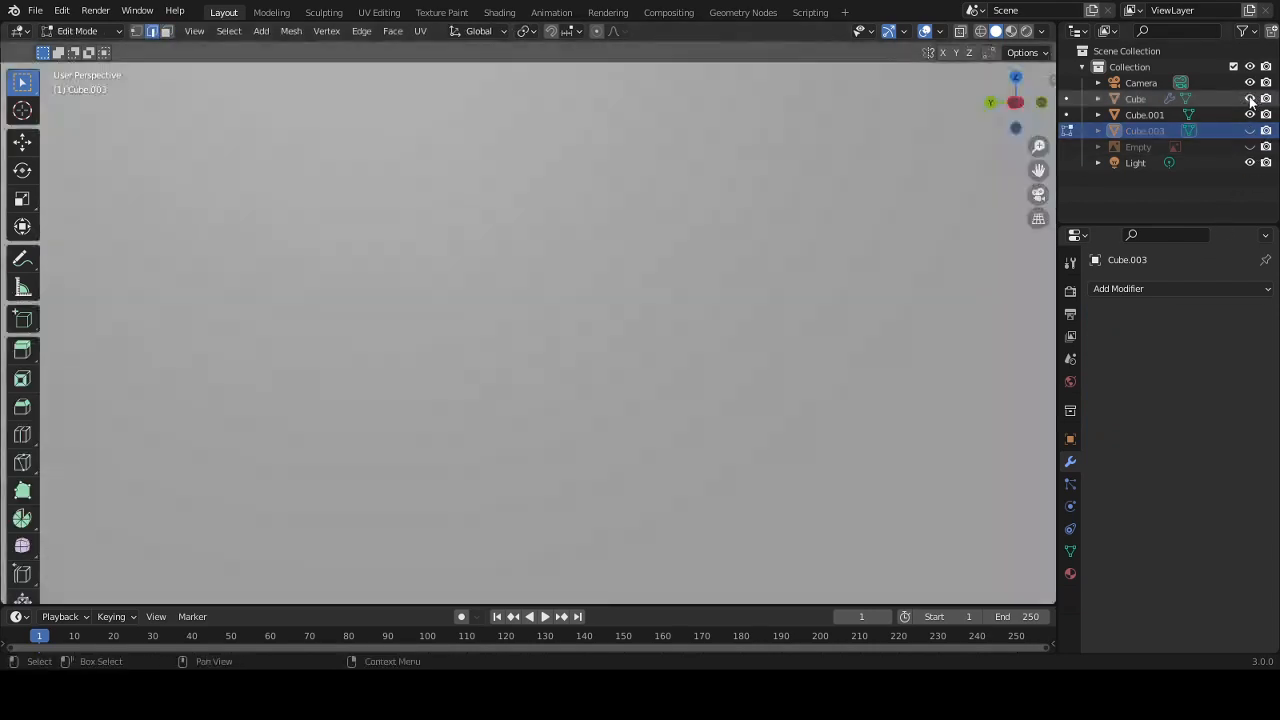
pyautogui.moveTo(800, 305); pyautogui.dragTo(691, 362, button='middle')
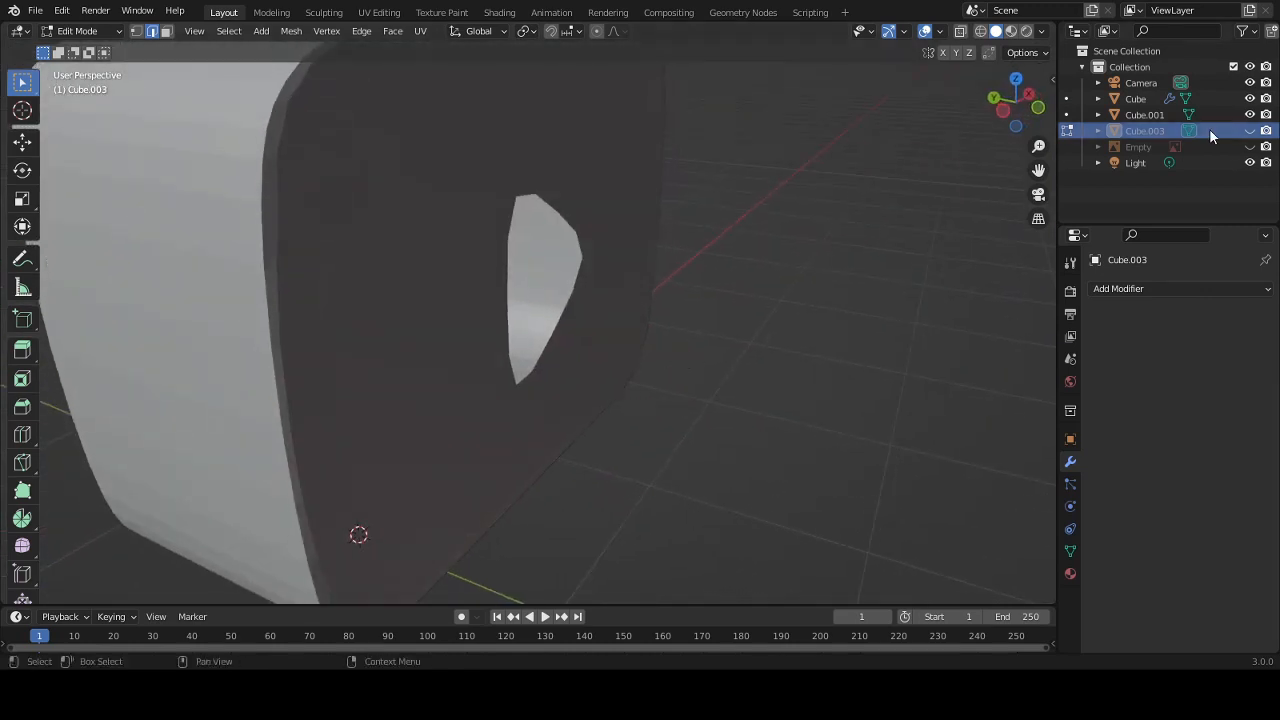
pyautogui.click(1250, 131)
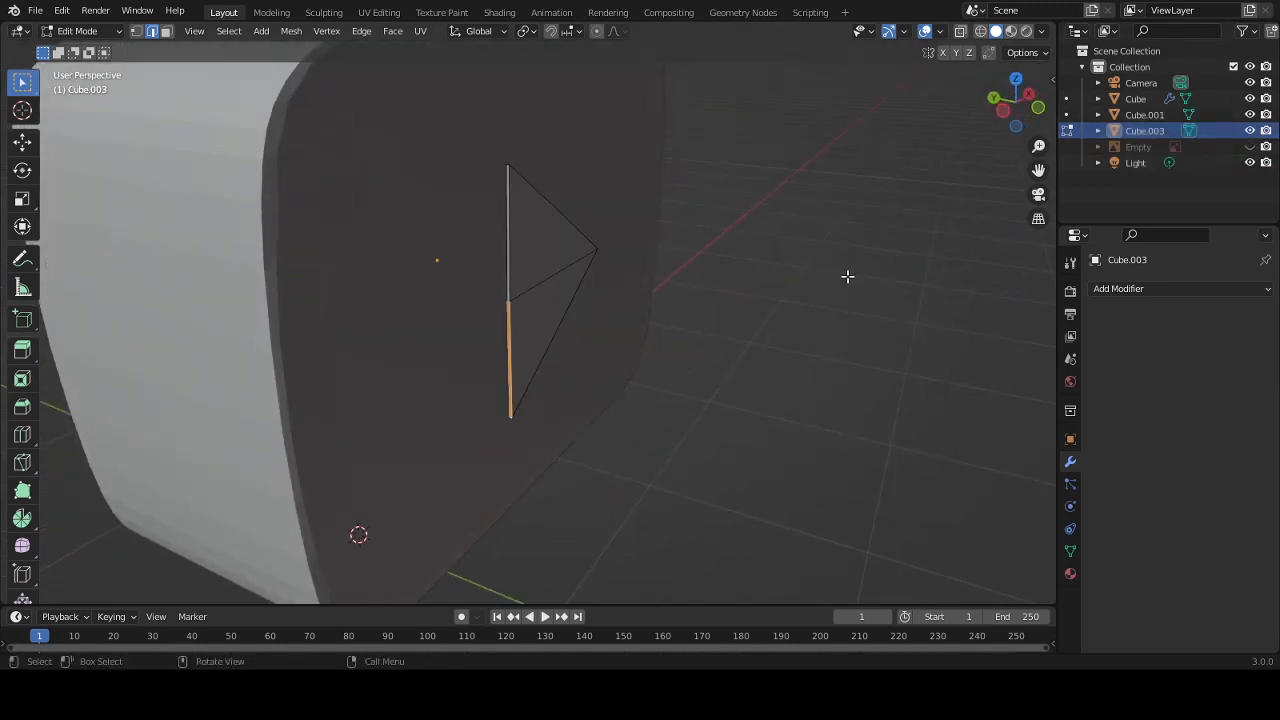
# - Leave edit mode and set the button body's Subdivision viewport level to 2
pyautogui.press('Tab')
pyautogui.moveTo(847, 276); pyautogui.dragTo(601, 249, button='middle')
pyautogui.click(629, 241)
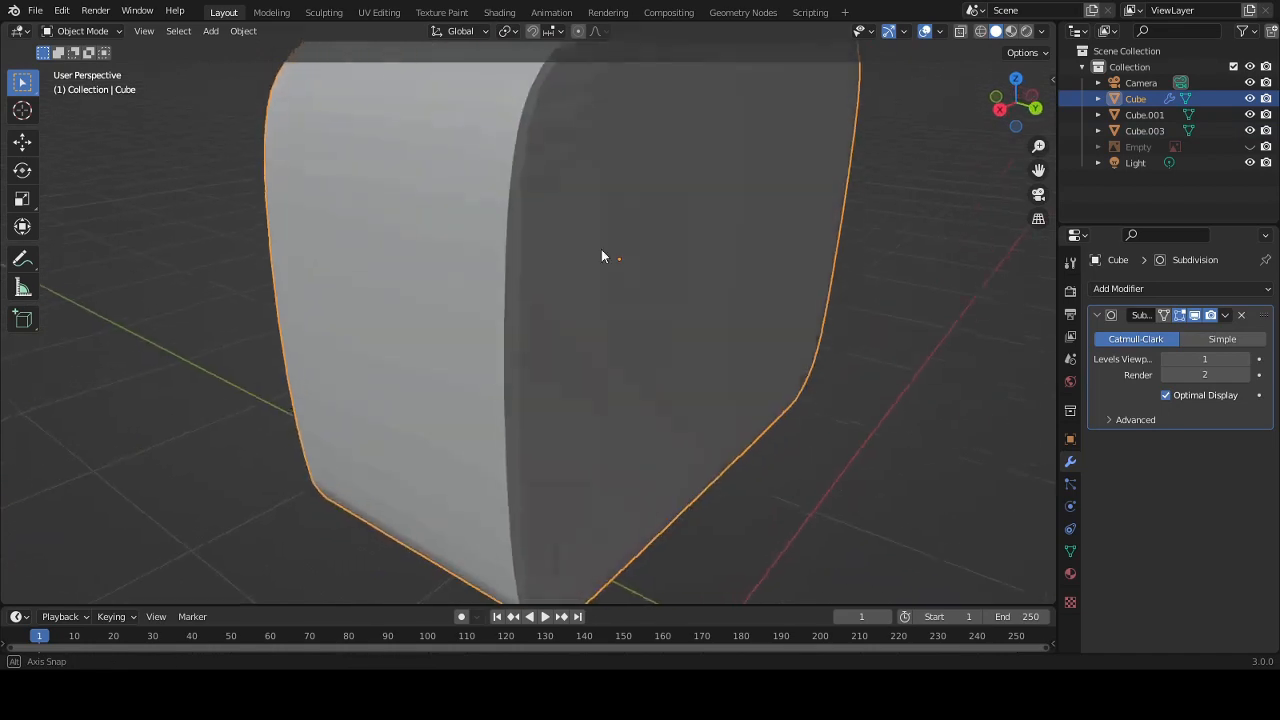
pyautogui.click(1246, 360)
# - Examine the button body's edge loops, rounded rim and surfaces from several angles
pyautogui.press('Tab')
pyautogui.moveTo(770, 238); pyautogui.dragTo(757, 120, button='middle')
pyautogui.scroll(3, 754, 192)
pyautogui.scroll(-6, 754, 192)
pyautogui.press('Tab')
pyautogui.scroll(8, 843, 200)
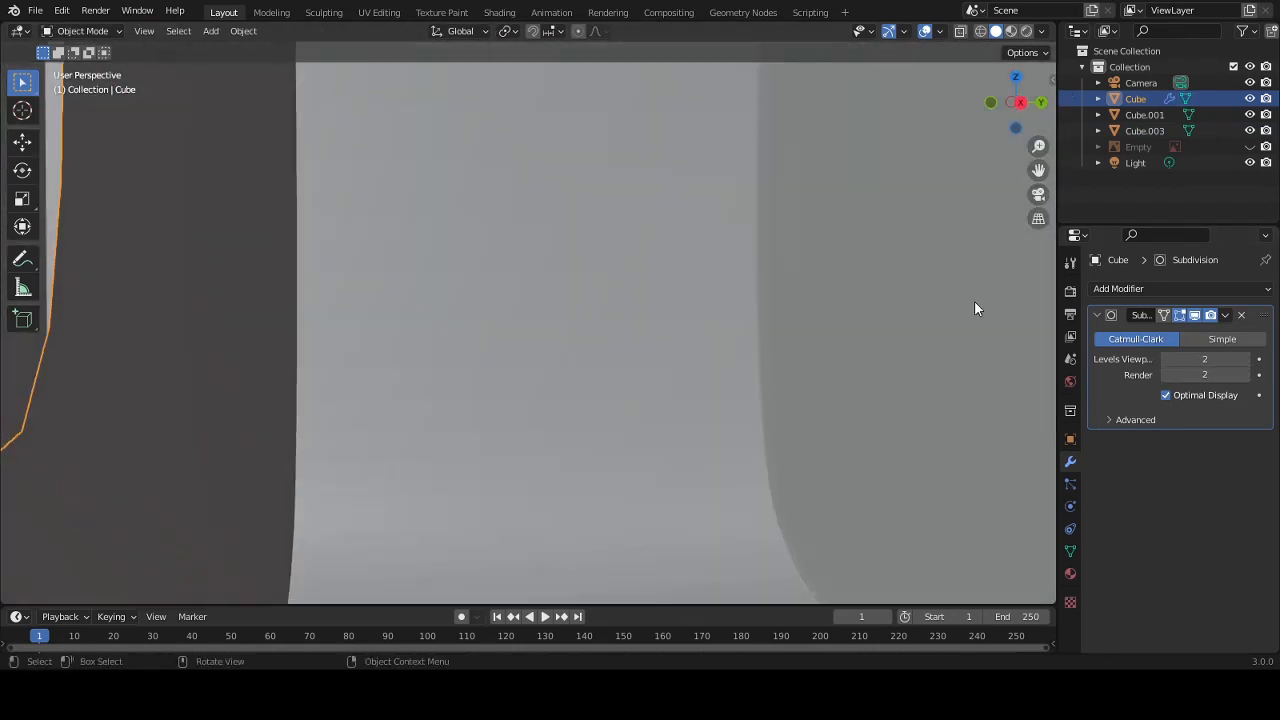
pyautogui.moveTo(974, 302); pyautogui.dragTo(809, 286, button='middle')
pyautogui.scroll(-4, 851, 244)
pyautogui.moveTo(851, 244); pyautogui.dragTo(551, 231, button='middle')
pyautogui.scroll(-3, 729, 167)
pyautogui.scroll(5, 566, 200)
pyautogui.scroll(-6, 566, 200)
# - Apply smooth shading to the button body
pyautogui.rightClick(636, 322)
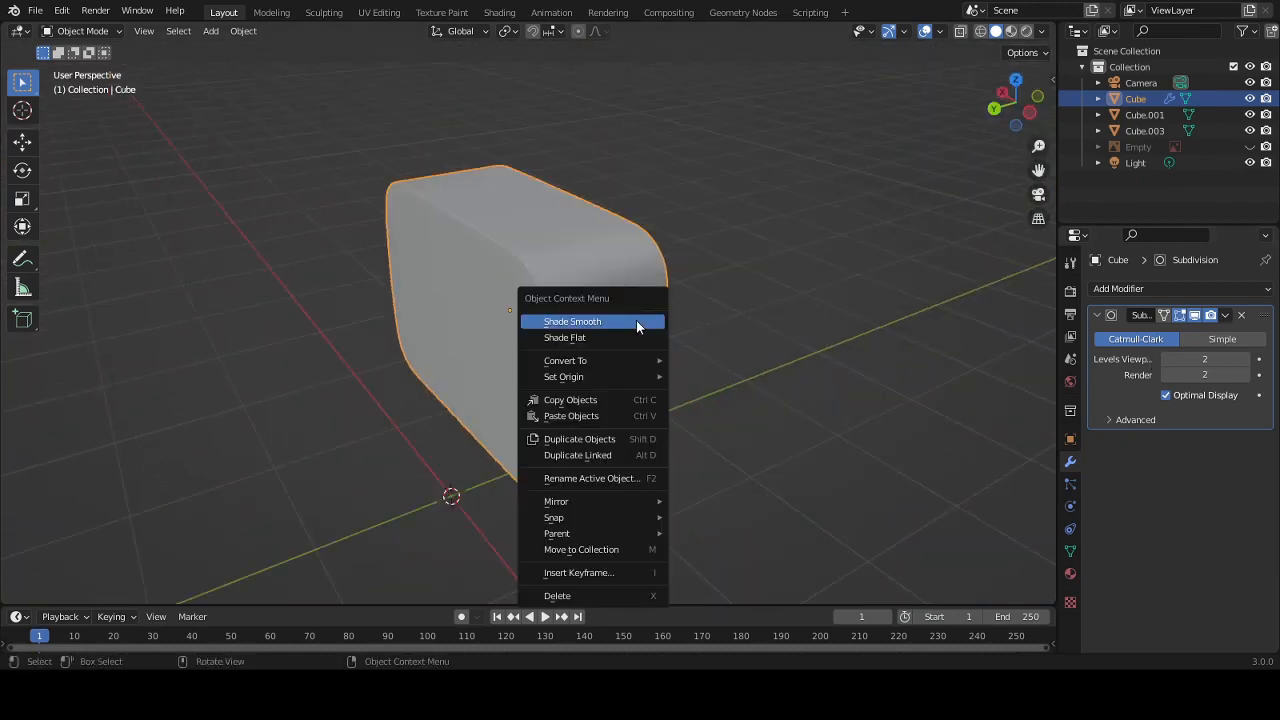
pyautogui.click(636, 322)
pyautogui.moveTo(636, 320); pyautogui.dragTo(1015, 312, button='middle')
pyautogui.click(516, 298)
pyautogui.click(800, 300)
pyautogui.moveTo(810, 303); pyautogui.dragTo(945, 240, button='middle')
pyautogui.scroll(5, 968, 165)
pyautogui.scroll(-2, 968, 165)
pyautogui.moveTo(968, 165)
pyautogui.mouseDown(button='middle')
pyautogui.moveTo(940, 189)
pyautogui.moveTo(526, 221)
pyautogui.moveTo(882, 333)
pyautogui.moveTo(811, 394)
pyautogui.moveTo(776, 289)
pyautogui.mouseUp(button='middle')
# - Try applying the shading change once more, undo it, and reselect the button body
pyautogui.click(451, 219)
pyautogui.rightClick(451, 219)
pyautogui.click(451, 219)
pyautogui.hotkey('ctrl', 'z')
pyautogui.scroll(-5, 576, 246)
pyautogui.click(641, 270)
pyautogui.scroll(-3, 776, 289)
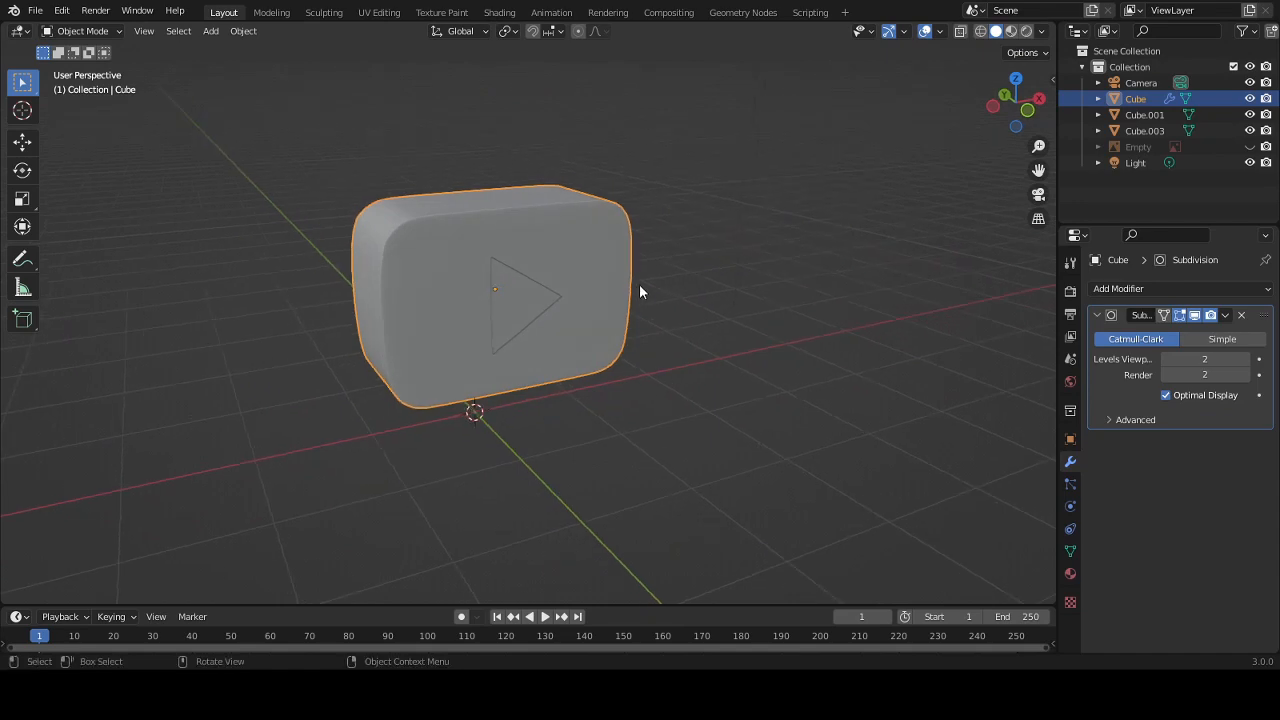
# - Switch the viewport to rendered shading with the button body in view
pyautogui.hotkey('shift', 'a')
pyautogui.press('Escape')
pyautogui.scroll(1, 497, 267)
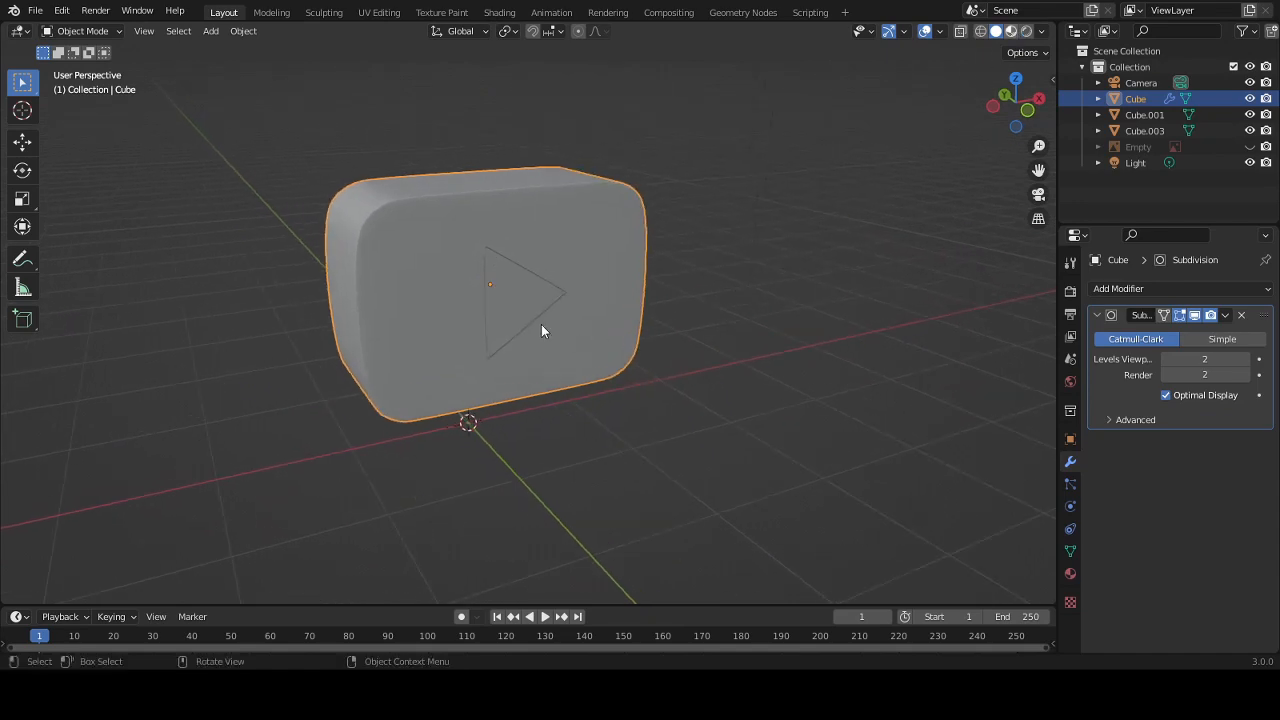
pyautogui.press('z')
pyautogui.scroll(3, 503, 281)
pyautogui.keyDown('shift'); pyautogui.moveTo(503, 281); pyautogui.dragTo(546, 345, button='middle'); pyautogui.keyUp('shift')
pyautogui.click(1028, 34)
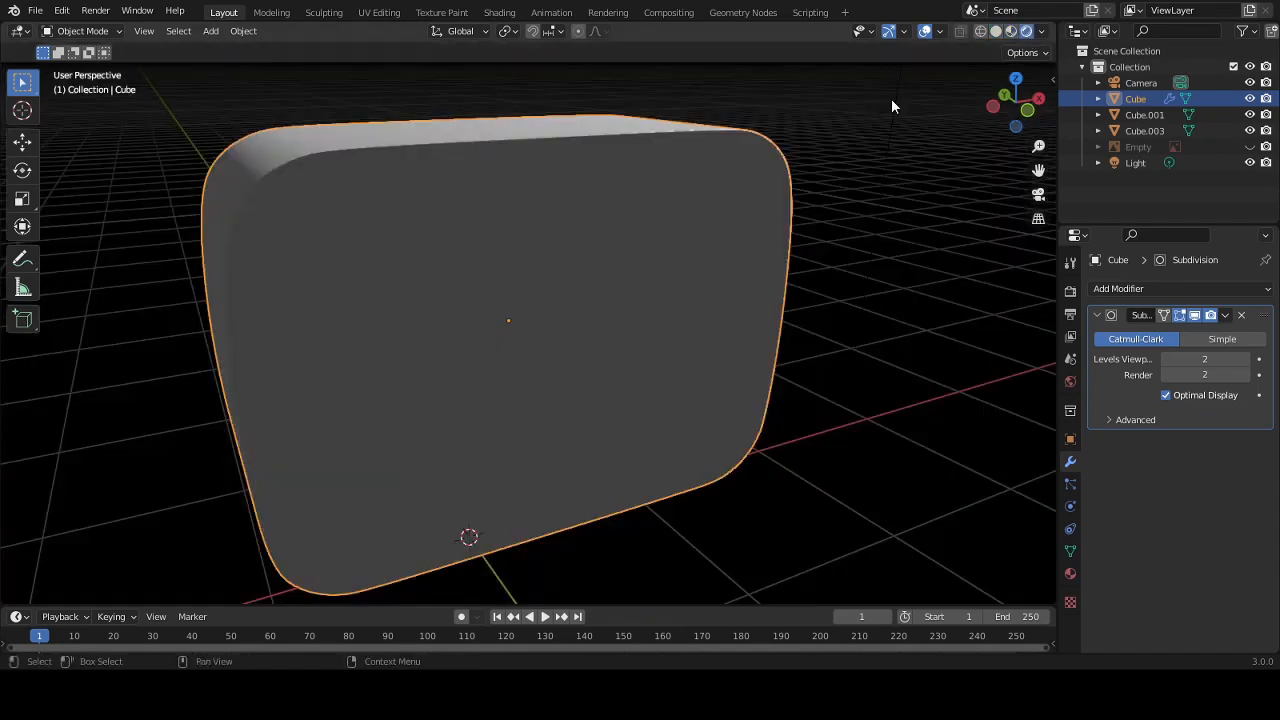
# - Move the scene light down to a lower position beside the button body
pyautogui.scroll(-5, 669, 222)
pyautogui.click(794, 234)
pyautogui.scroll(3, 746, 188)
pyautogui.press('g')
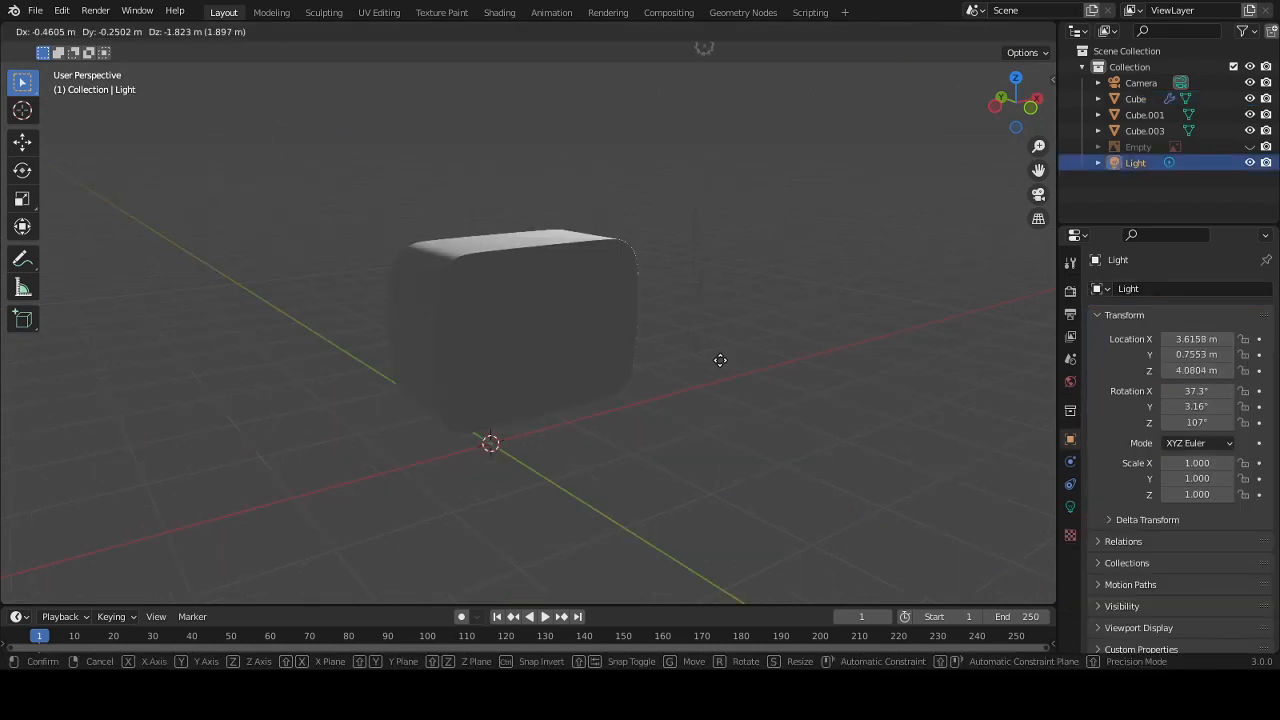
pyautogui.click(813, 558)
# - Scale the button body and the play triangle Cube.003 down together
pyautogui.click(610, 330)
pyautogui.press('s')
pyautogui.rightClick(608, 266)
pyautogui.keyDown('shift'); pyautogui.click(547, 337); pyautogui.keyUp('shift')
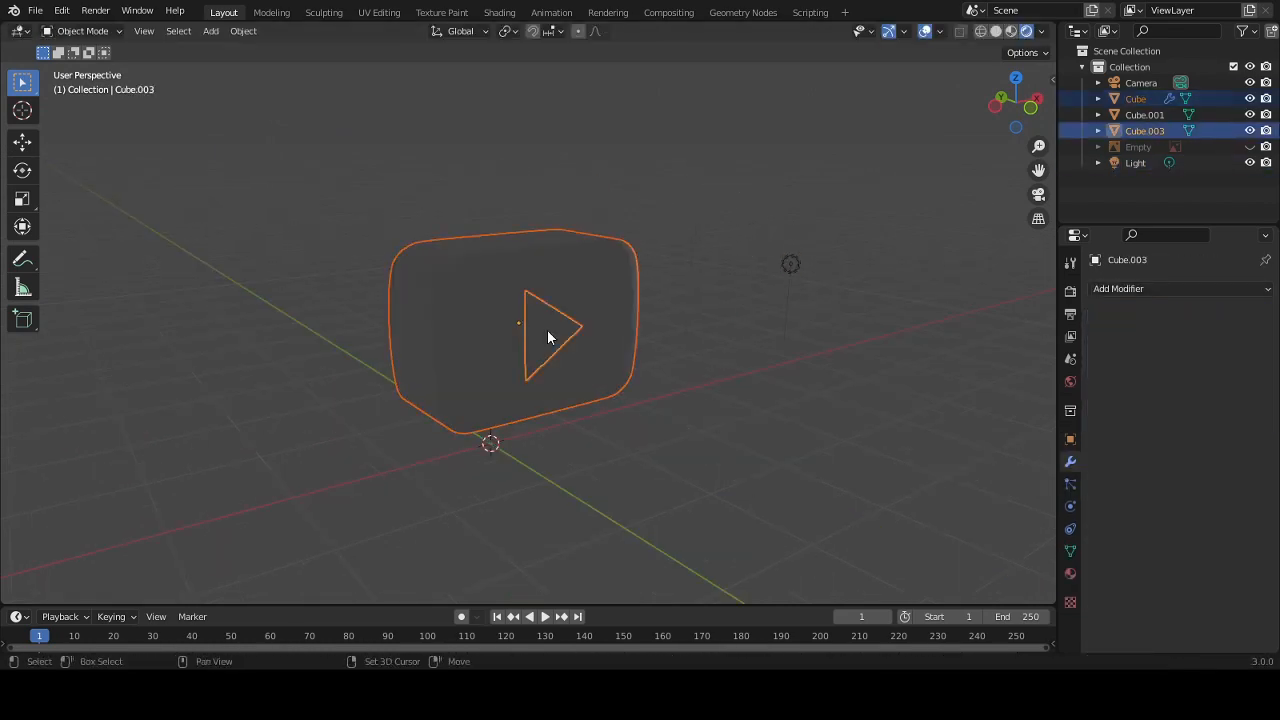
pyautogui.press('s')
pyautogui.click(598, 297)
pyautogui.scroll(3, 719, 338)
# - Try moving the light in front of the button, at about X 1.3 m, Y -1.1 m, Z 1.4 m
pyautogui.click(917, 240)
pyautogui.press('g')
pyautogui.click(711, 287)
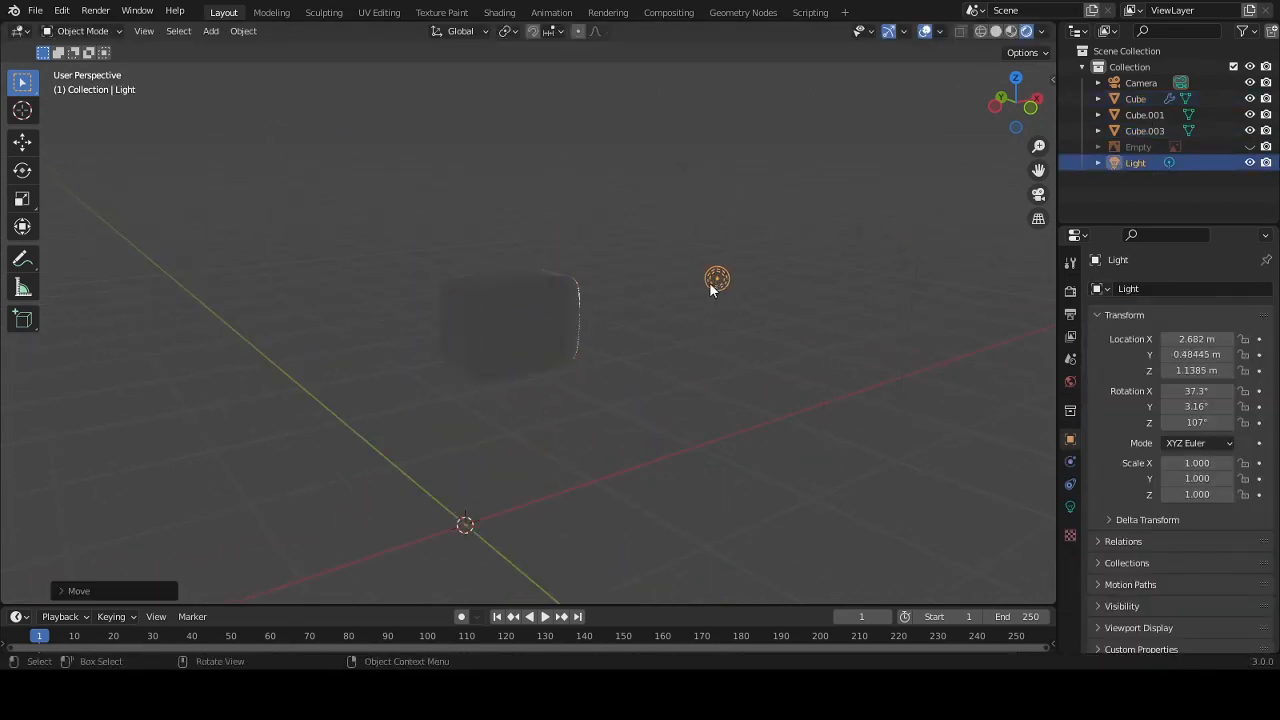
pyautogui.moveTo(711, 287); pyautogui.dragTo(550, 300, button='middle')
pyautogui.press('g')
pyautogui.click(235, 245)
# - Examine how the light falls on the button's front face from several angles and distances
pyautogui.moveTo(425, 272); pyautogui.dragTo(586, 160, button='middle')
pyautogui.scroll(5, 586, 160)
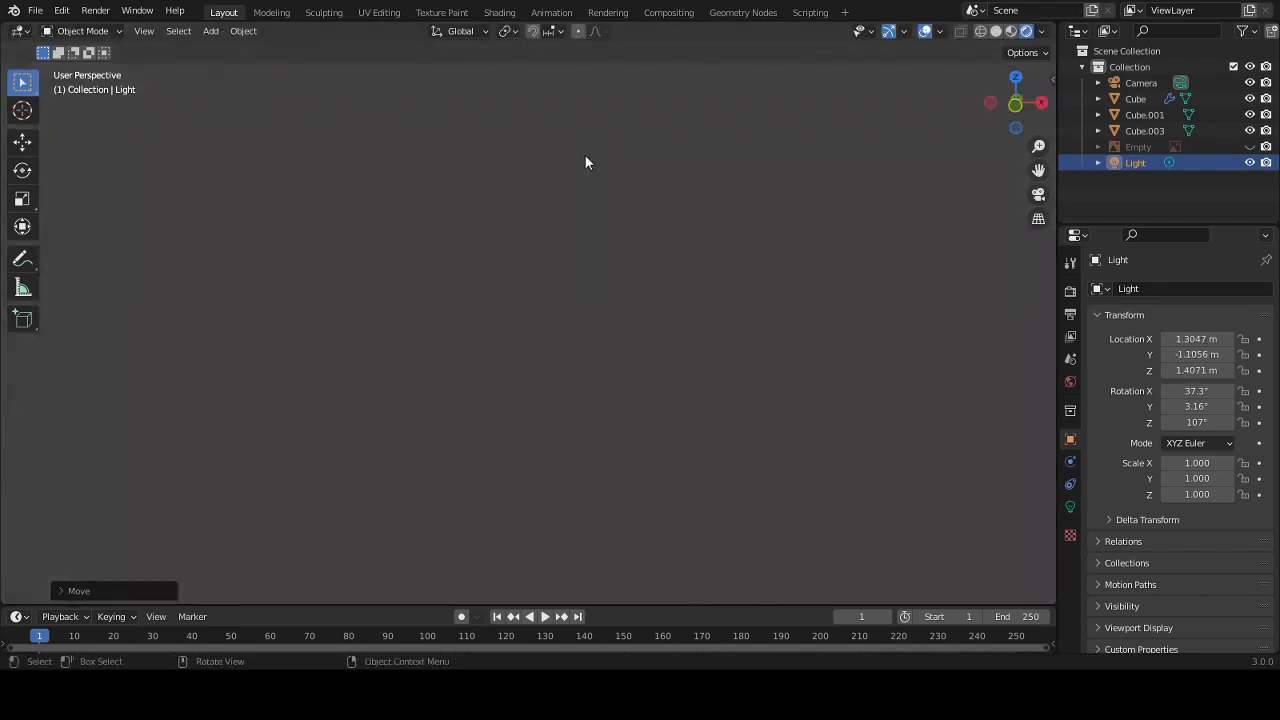
pyautogui.scroll(-3, 651, 534)
pyautogui.scroll(-5, 571, 300)
pyautogui.moveTo(571, 300); pyautogui.dragTo(654, 323, button='middle')
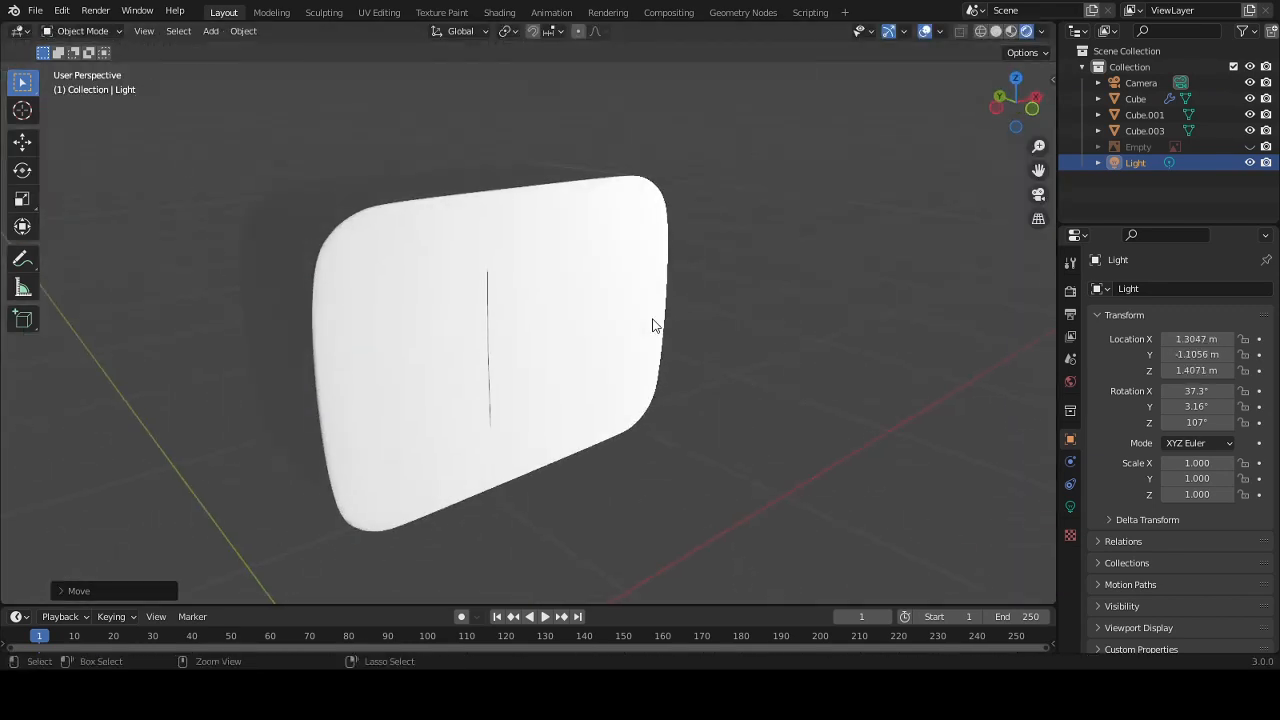
pyautogui.scroll(3, 692, 227)
pyautogui.moveTo(692, 227); pyautogui.dragTo(550, 219, button='middle')
pyautogui.scroll(-5, 757, 224)
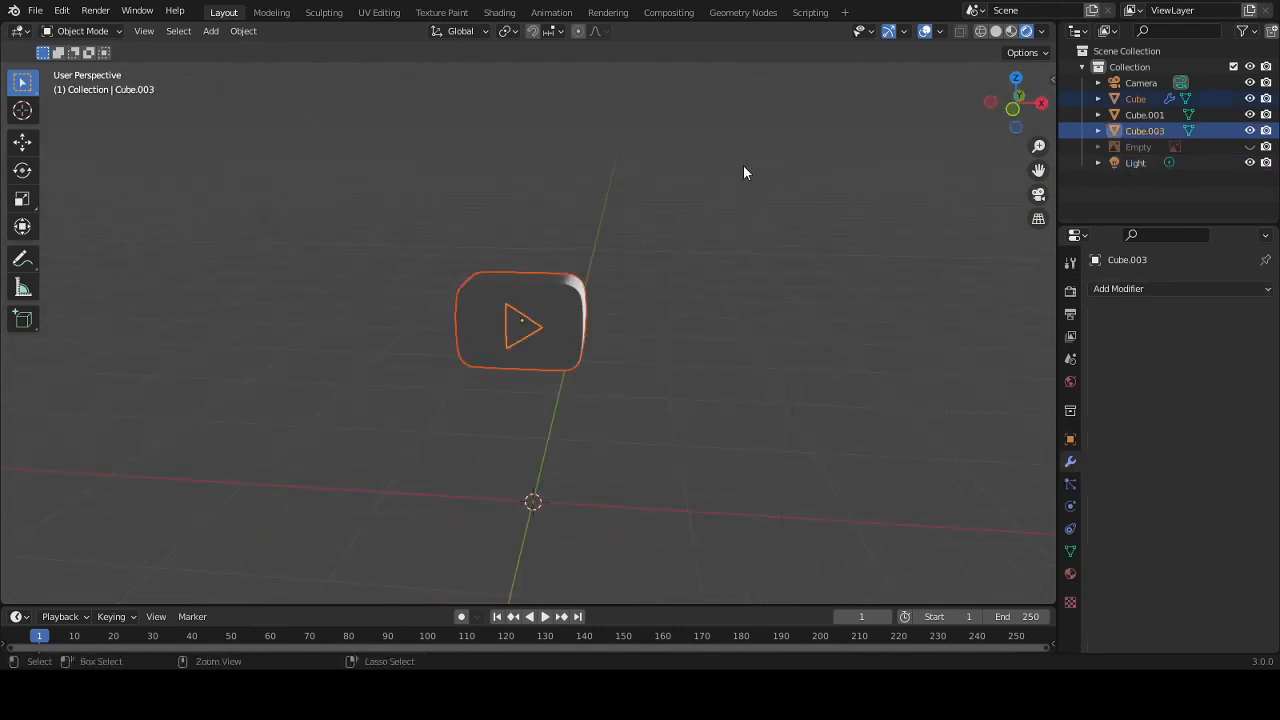
# - Add a cube at the origin, flatten it along Z, and widen it in X and Y into a large floor slab
pyautogui.moveTo(745, 171); pyautogui.dragTo(699, 261, button='middle')
pyautogui.hotkey('shift', 'a')
pyautogui.moveTo(655, 88)
pyautogui.click(760, 104)
pyautogui.press('s')
pyautogui.press('z')
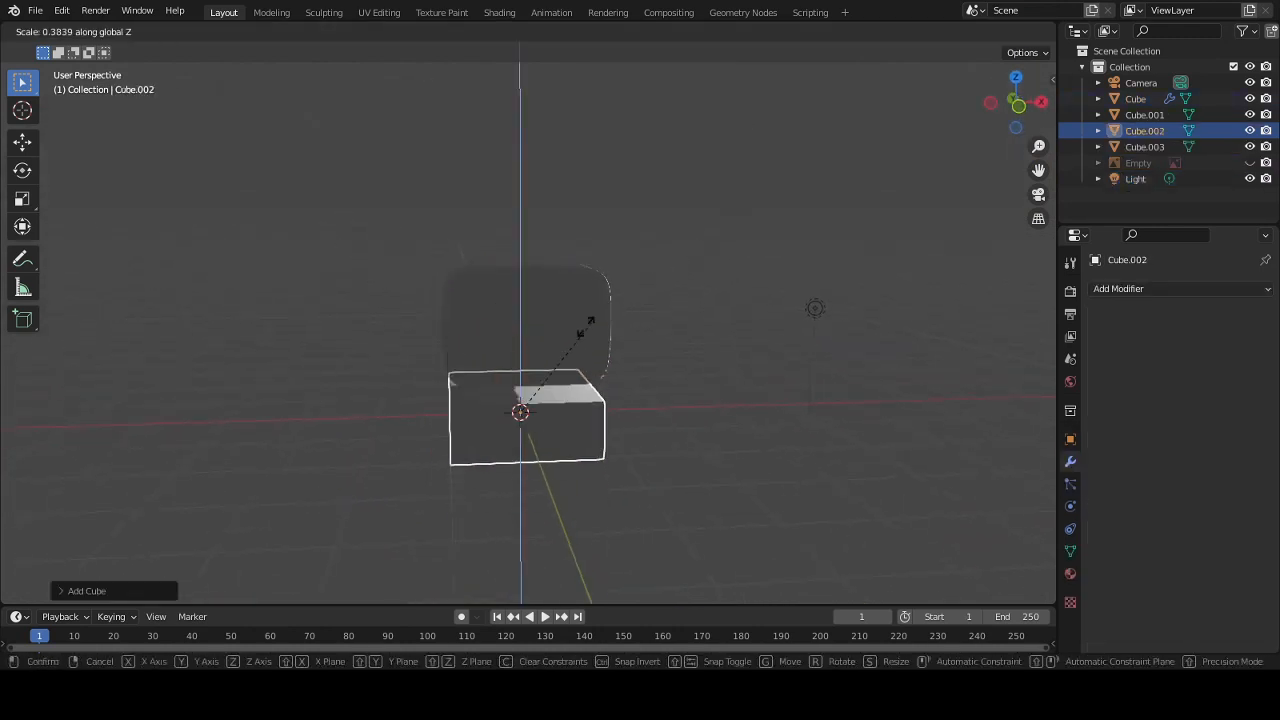
pyautogui.click(505, 409)
pyautogui.press('s')
pyautogui.hotkey('shift', 'z')
pyautogui.click(590, 384)
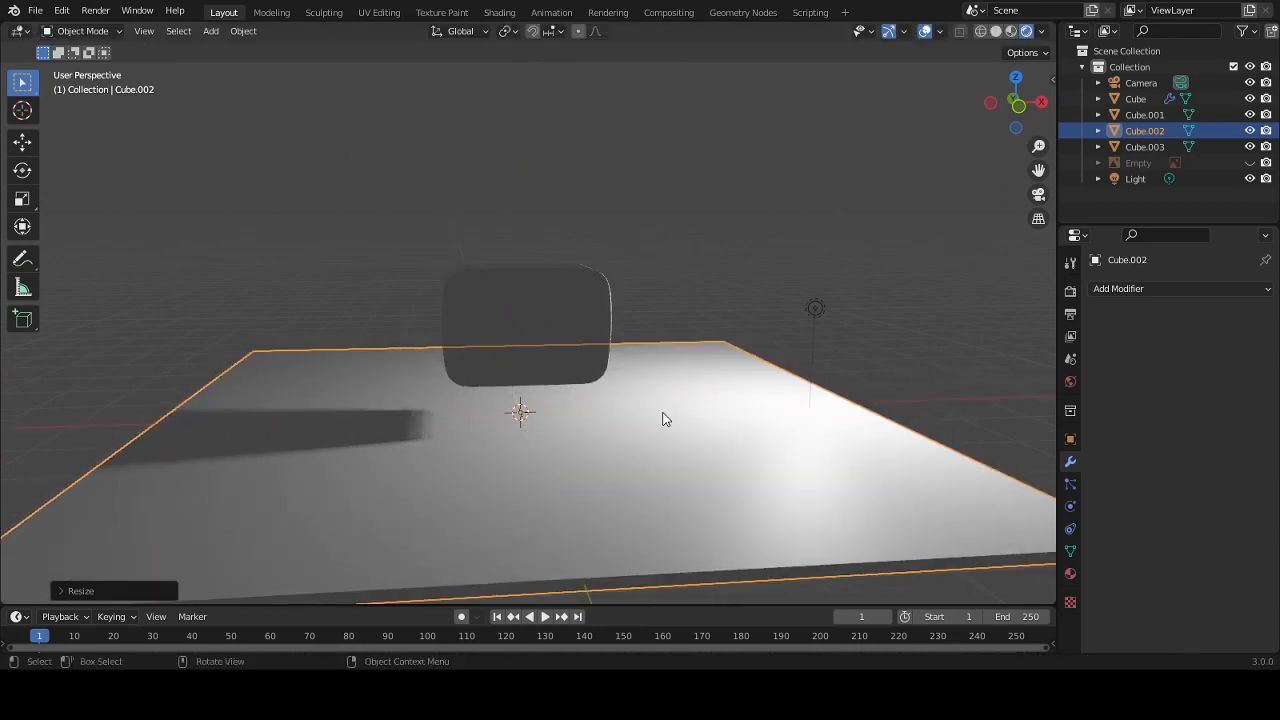
# - Scale the button body and play triangle down together and lower them along Z onto the floor slab
pyautogui.moveTo(663, 420); pyautogui.dragTo(576, 363, button='middle')
pyautogui.click(529, 326)
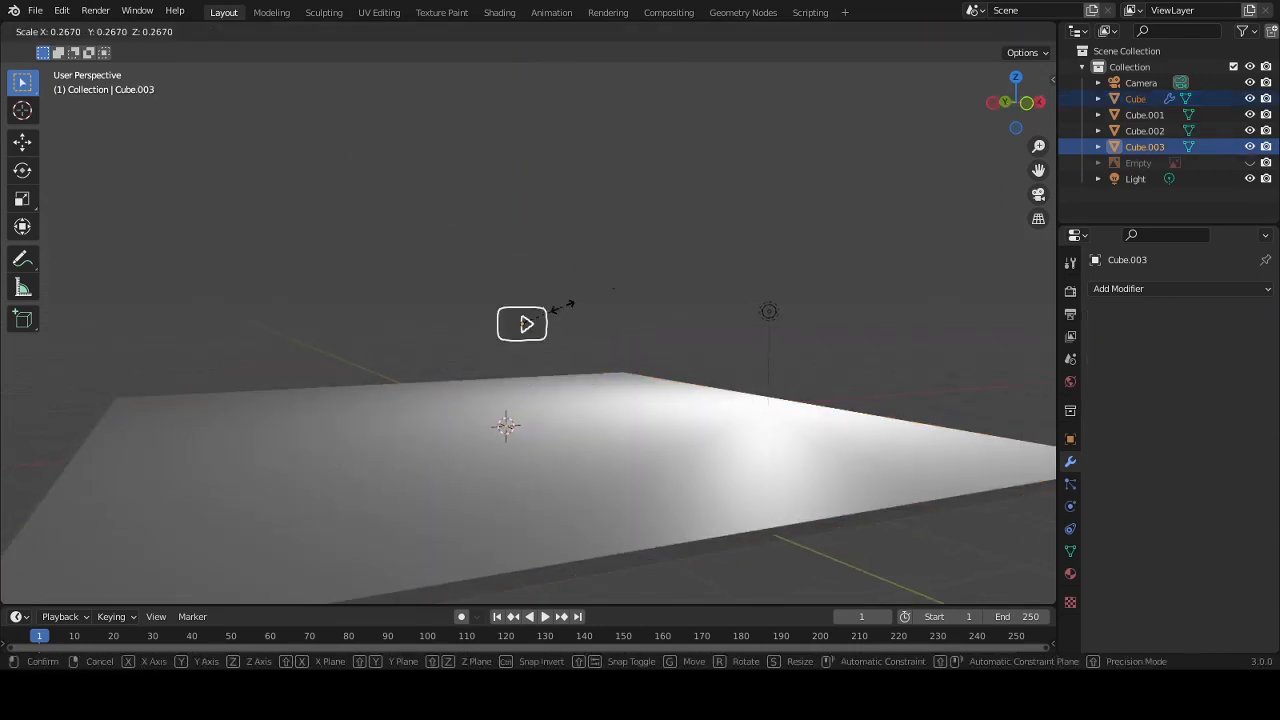
pyautogui.moveTo(563, 306); pyautogui.dragTo(577, 342, button='middle')
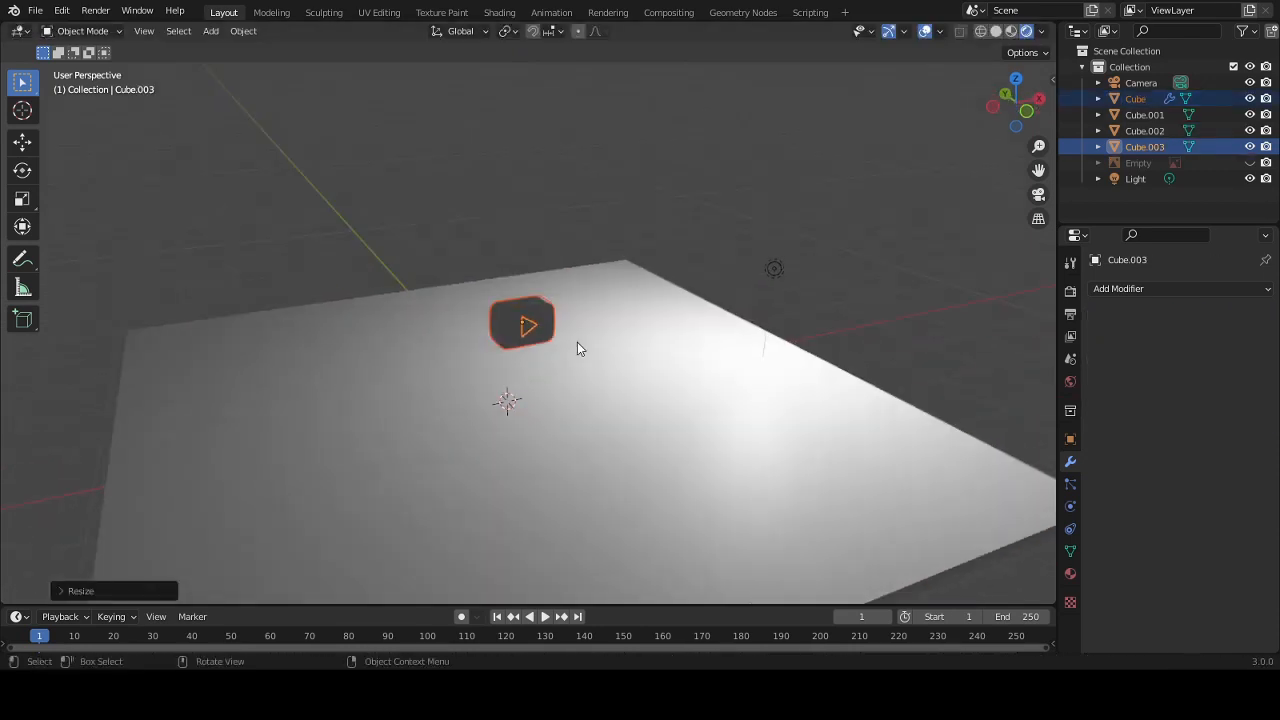
pyautogui.press('g')
pyautogui.press('z')
pyautogui.click(562, 425)
# - Move the light horizontally in front of the button to about X 2.36 m, Y -2.9 m
pyautogui.click(868, 251)
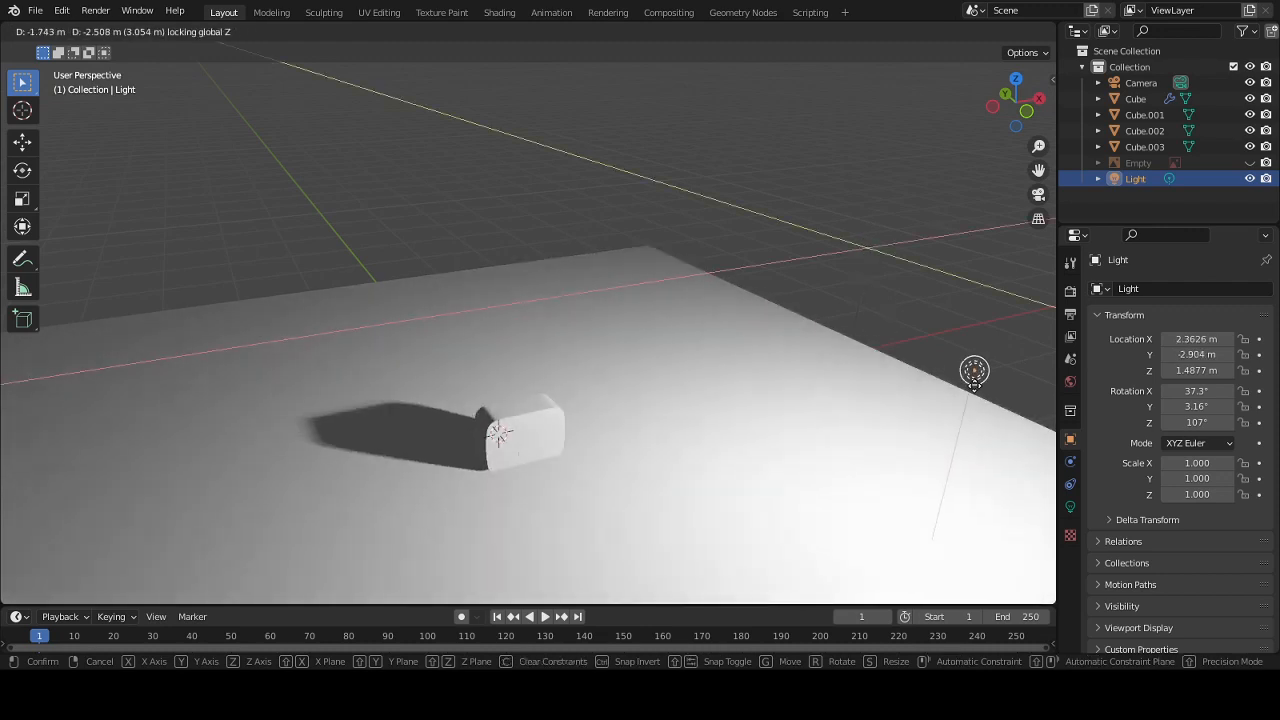
pyautogui.click(974, 383)
# - Scale the button body and play triangle up about 1.57 times and adjust their height along Z on the floor
pyautogui.click(553, 430)
pyautogui.keyDown('shift'); pyautogui.click(533, 438); pyautogui.keyUp('shift')
pyautogui.press('s')
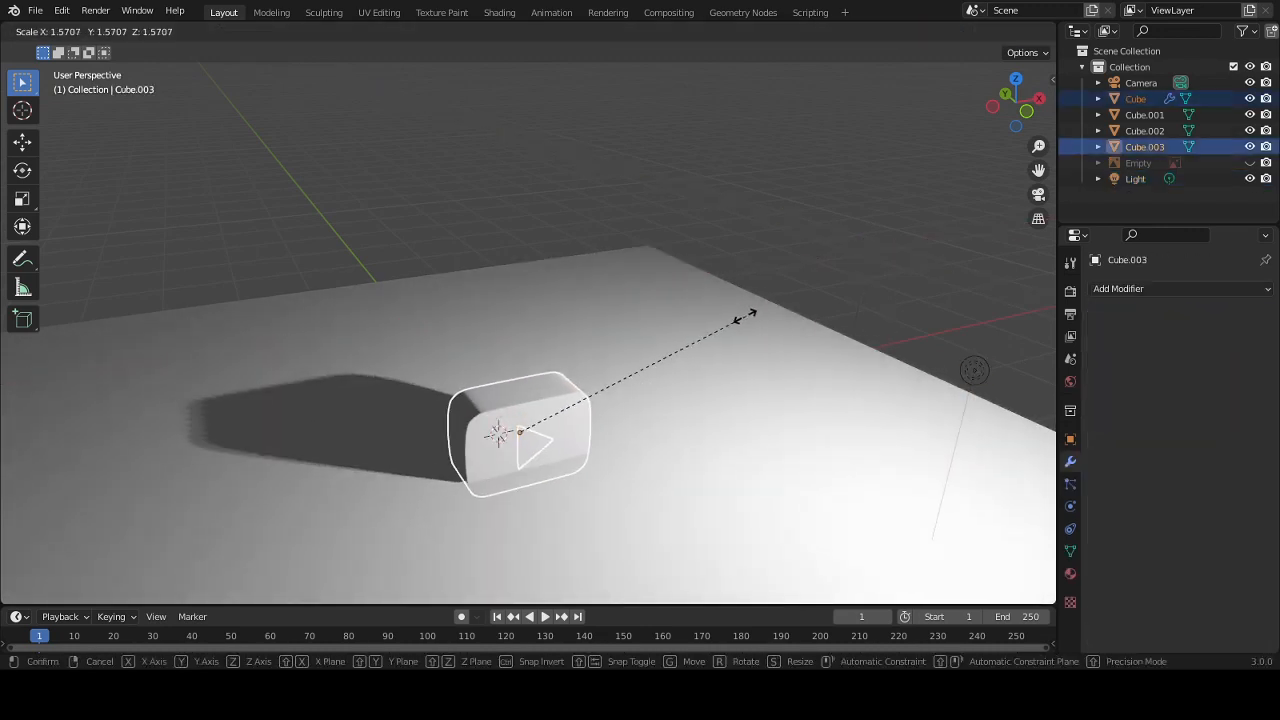
pyautogui.click(739, 314)
pyautogui.press('g')
pyautogui.press('z')
pyautogui.click(740, 307)
pyautogui.moveTo(738, 310); pyautogui.dragTo(735, 256, button='middle')
pyautogui.click(681, 456)
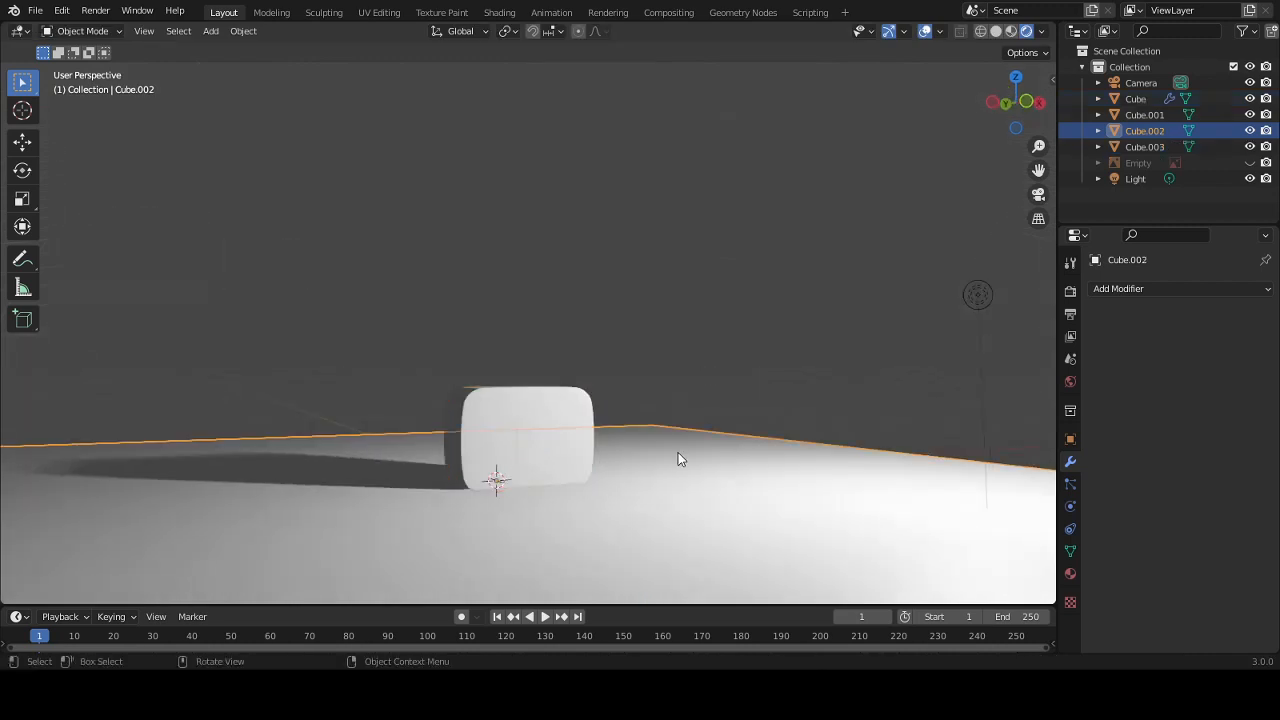
pyautogui.moveTo(681, 456); pyautogui.dragTo(640, 486, button='middle')
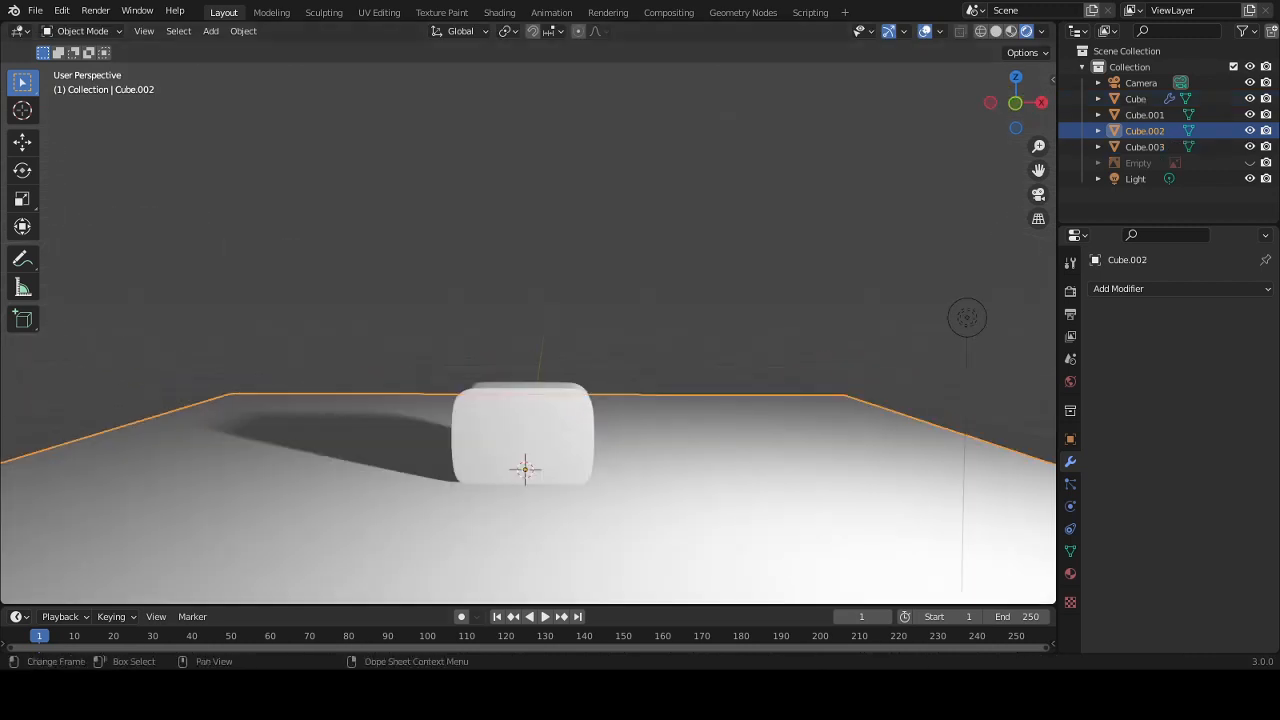
# - Show the Empty reference image and open the button body's mesh for editing in solid shading
pyautogui.click(1249, 162)
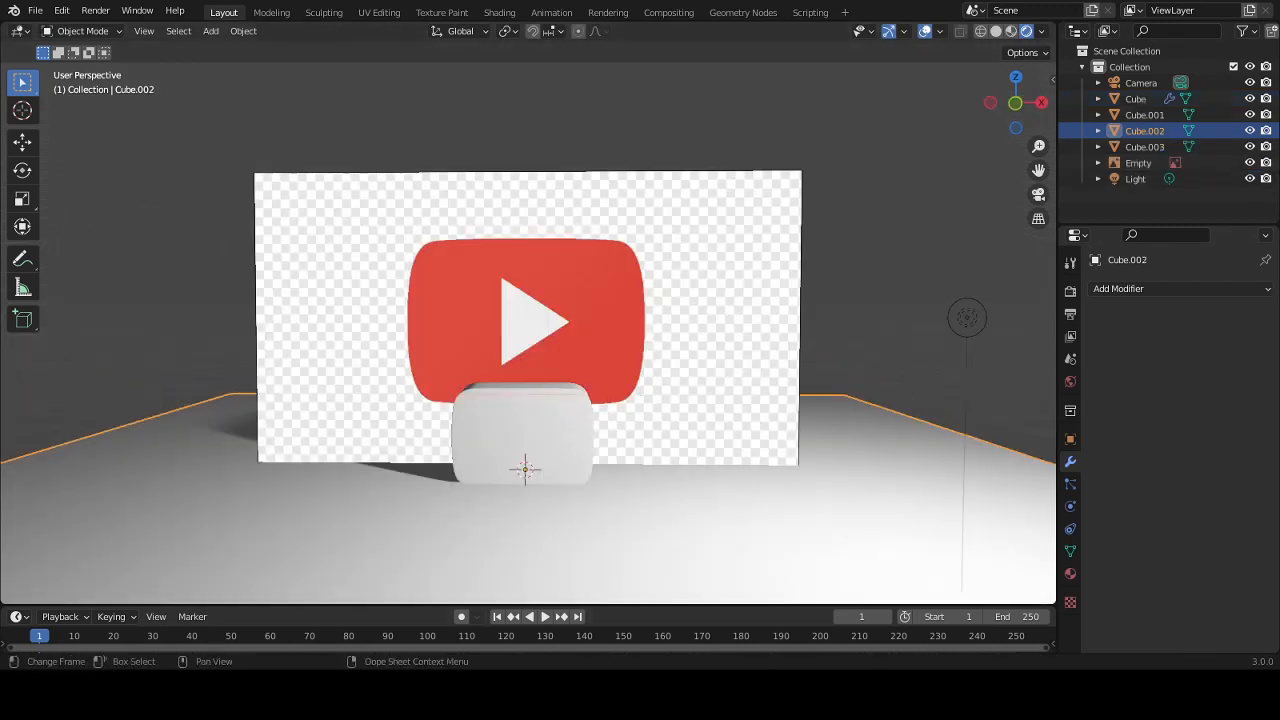
pyautogui.click(570, 430)
pyautogui.scroll(4, 694, 486)
pyautogui.press('Tab')
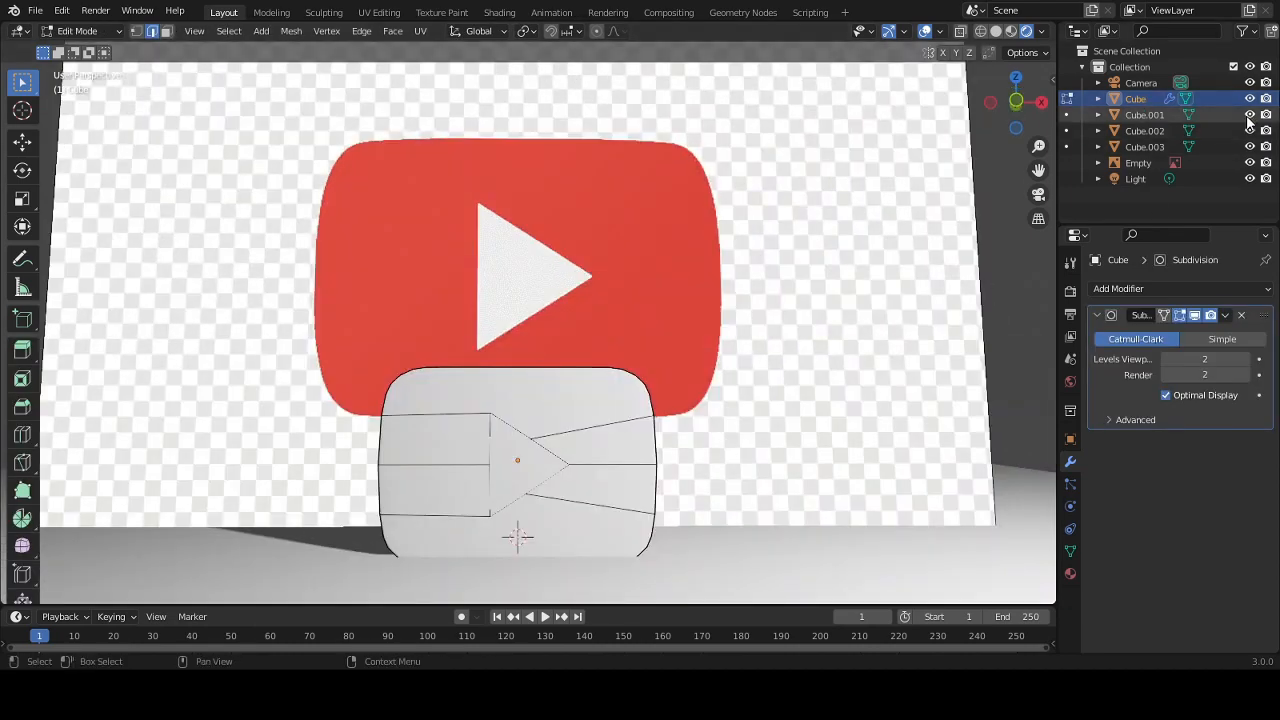
pyautogui.click(996, 31)
pyautogui.moveTo(762, 288); pyautogui.dragTo(860, 380, button='middle')
pyautogui.scroll(4, 860, 380)
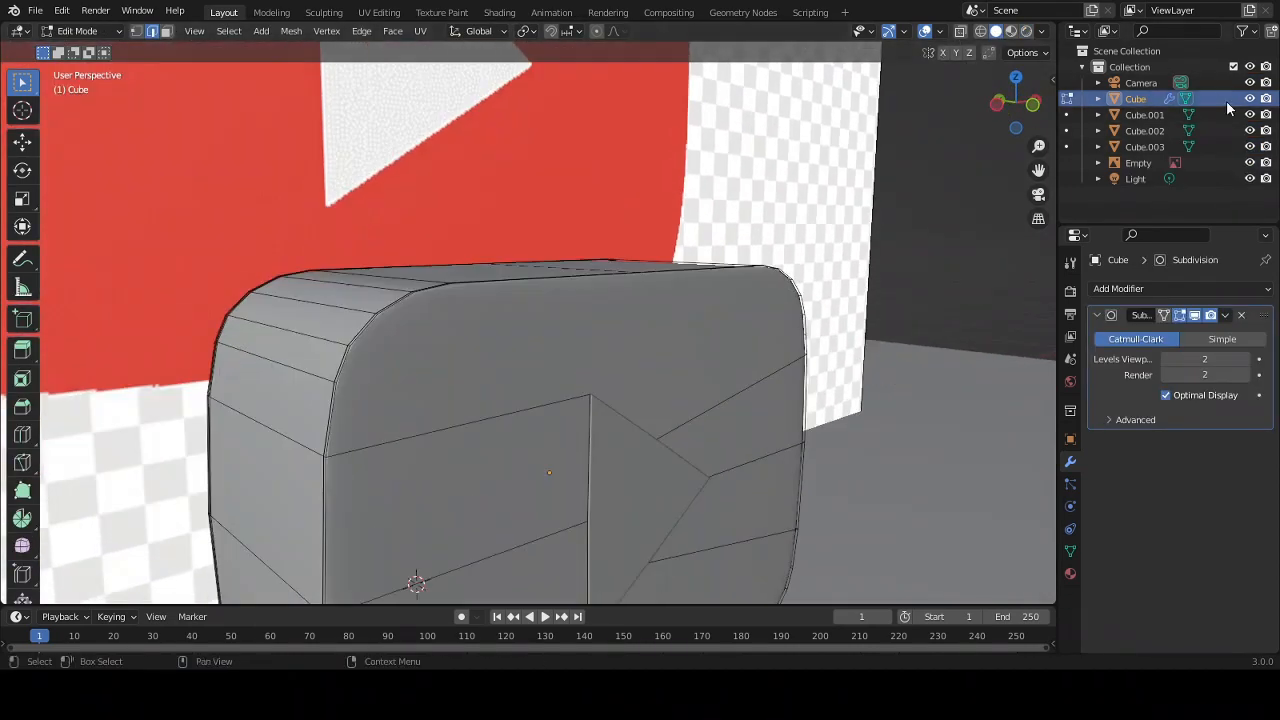
# - Hide the button body, floor slab and play triangle, and toggle Cube.001's visibility to check what it contains
pyautogui.click(1250, 100)
pyautogui.click(1250, 131)
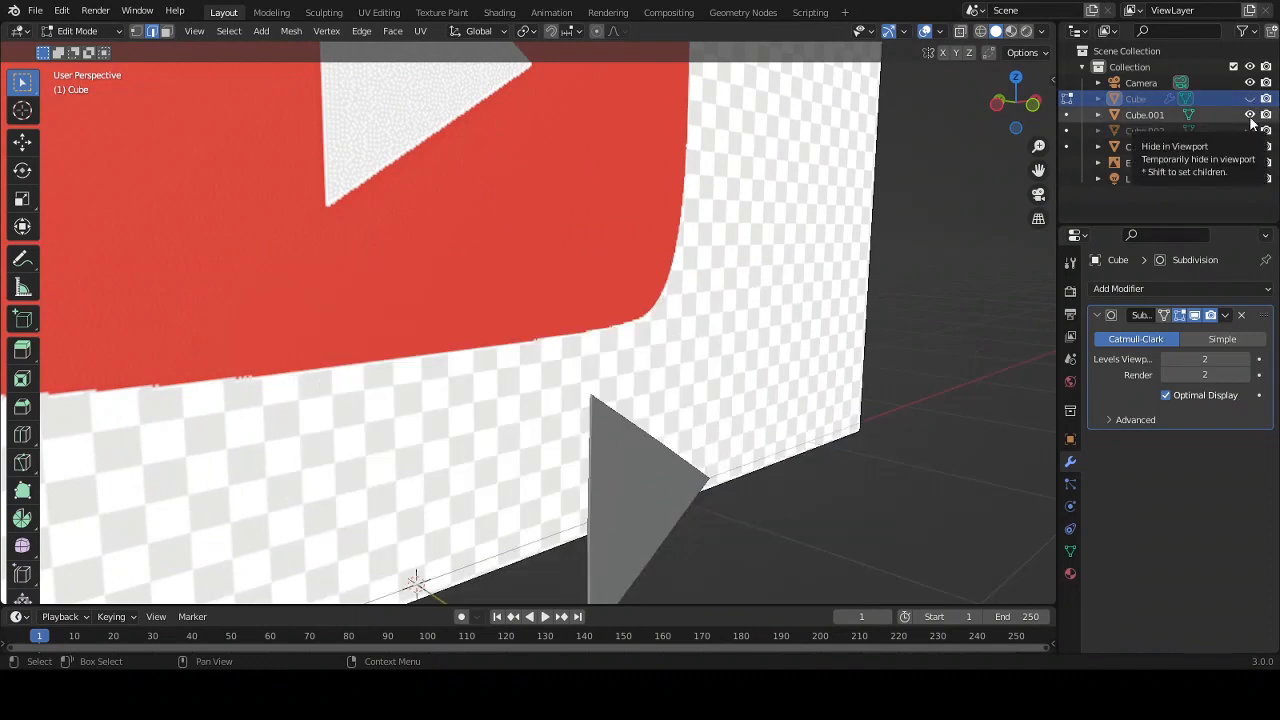
pyautogui.click(1250, 147)
pyautogui.scroll(-2, 877, 309)
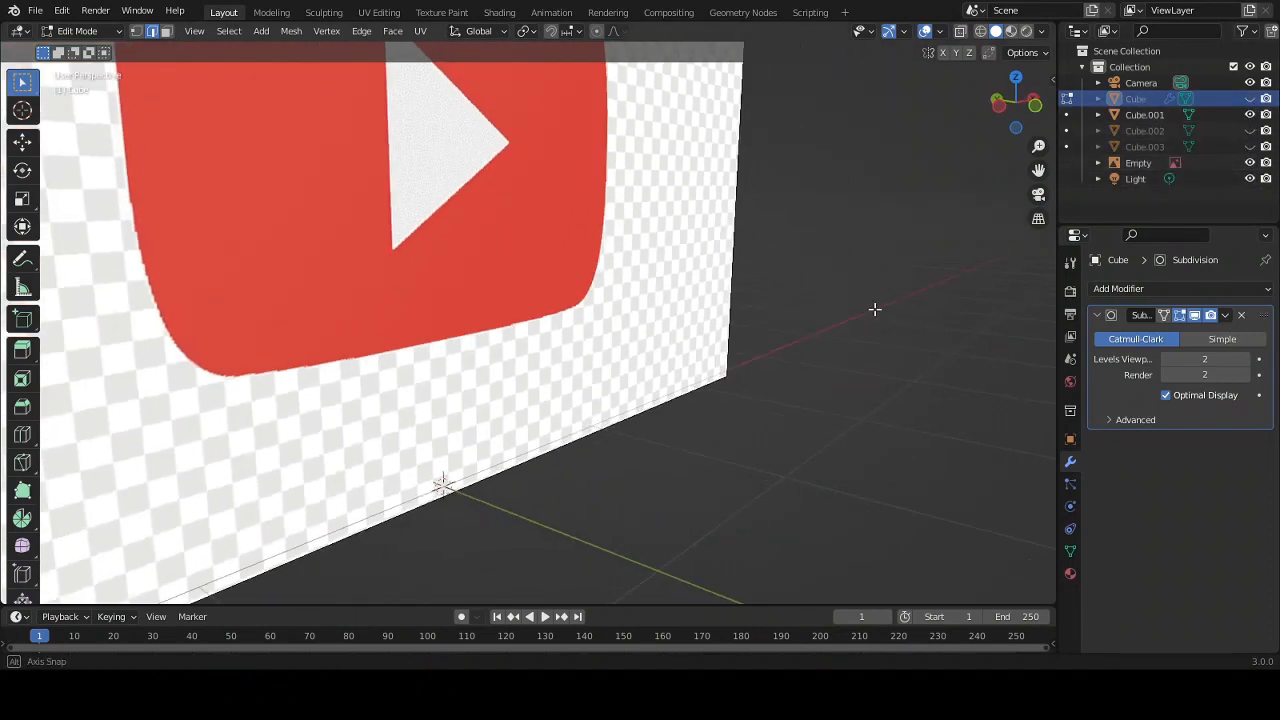
pyautogui.click(1250, 115)
pyautogui.moveTo(700, 185); pyautogui.dragTo(745, 240, button='middle')
pyautogui.scroll(-4, 763, 217)
pyautogui.click(1250, 117)
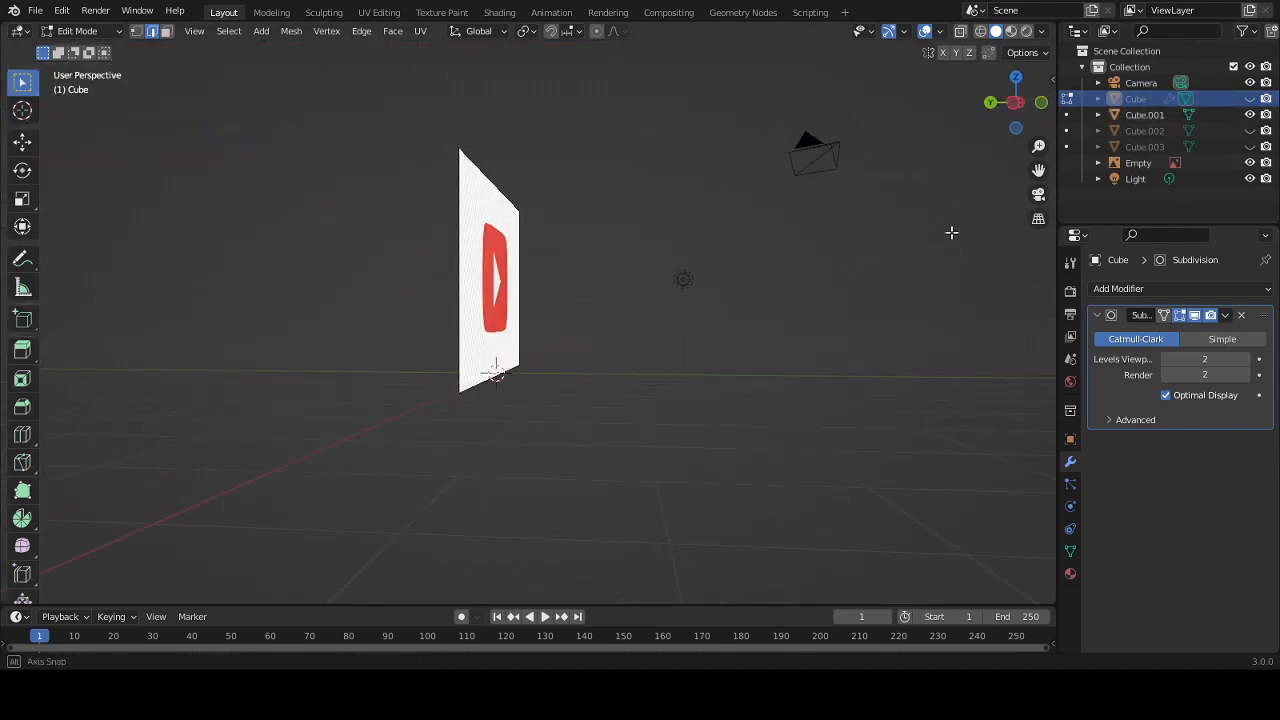
# - Bring the hidden objects back and delete the leftover object Cube.001
pyautogui.moveTo(951, 231); pyautogui.dragTo(928, 240, button='middle')
pyautogui.press('Delete')
pyautogui.hotkey('ctrl', 'z')
pyautogui.hotkey('ctrl', 'z')
pyautogui.hotkey('ctrl', 'z')
pyautogui.hotkey('ctrl', 'z')
pyautogui.hotkey('ctrl', 'z')
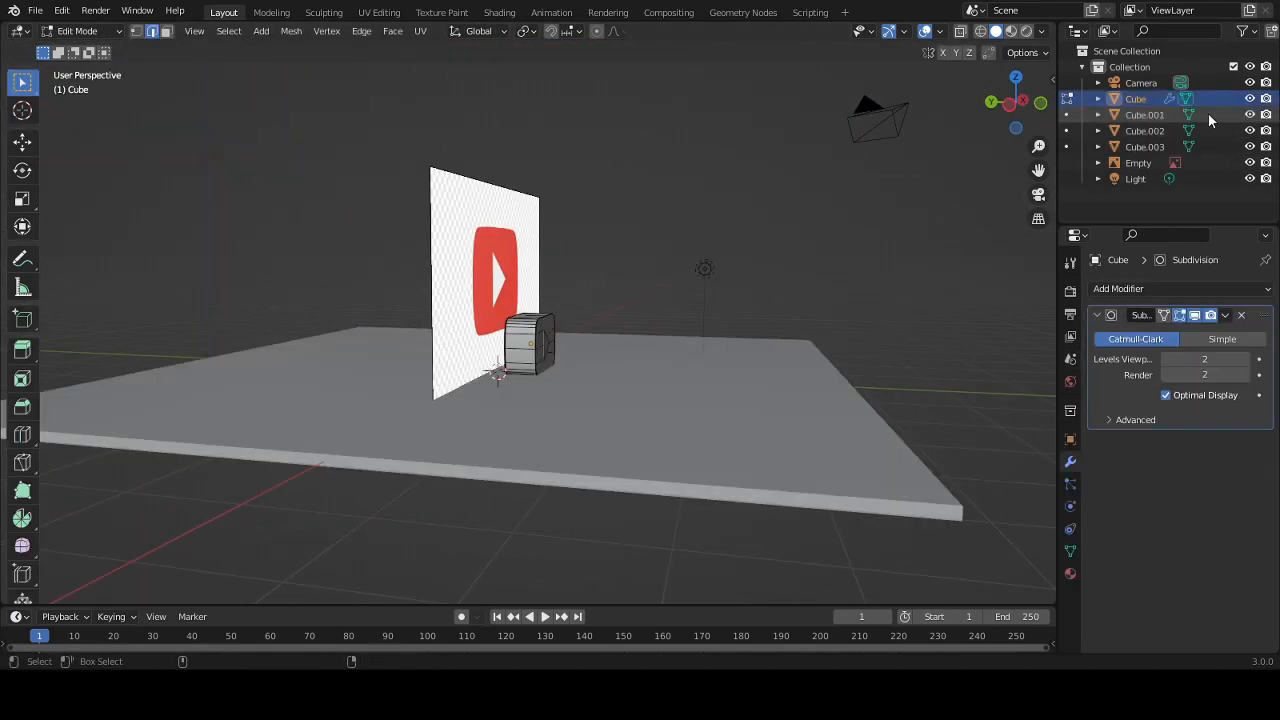
pyautogui.click(1137, 100)
pyautogui.moveTo(878, 285); pyautogui.dragTo(800, 323, button='middle')
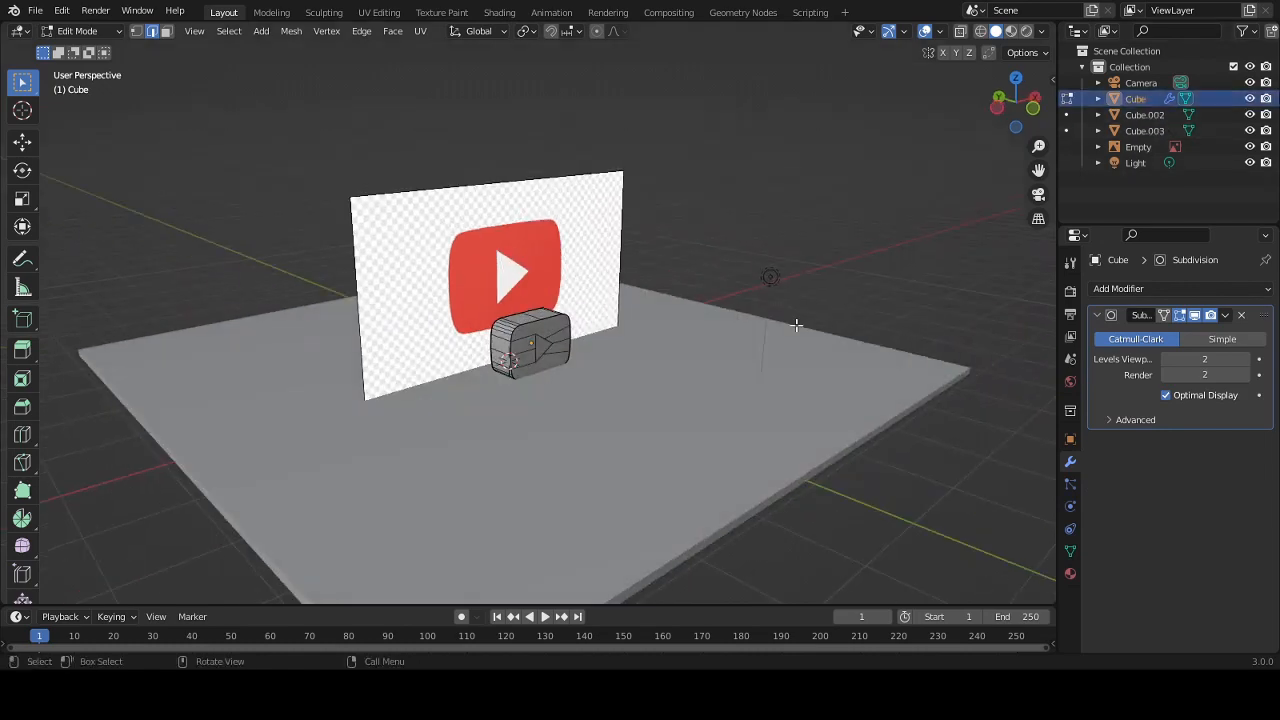
# - Select the whole button body mesh and set its material's base color to red, H 0.997 and S 0.989, using rendered shading
pyautogui.scroll(5, 803, 360)
pyautogui.moveTo(804, 402); pyautogui.dragTo(735, 338, button='middle')
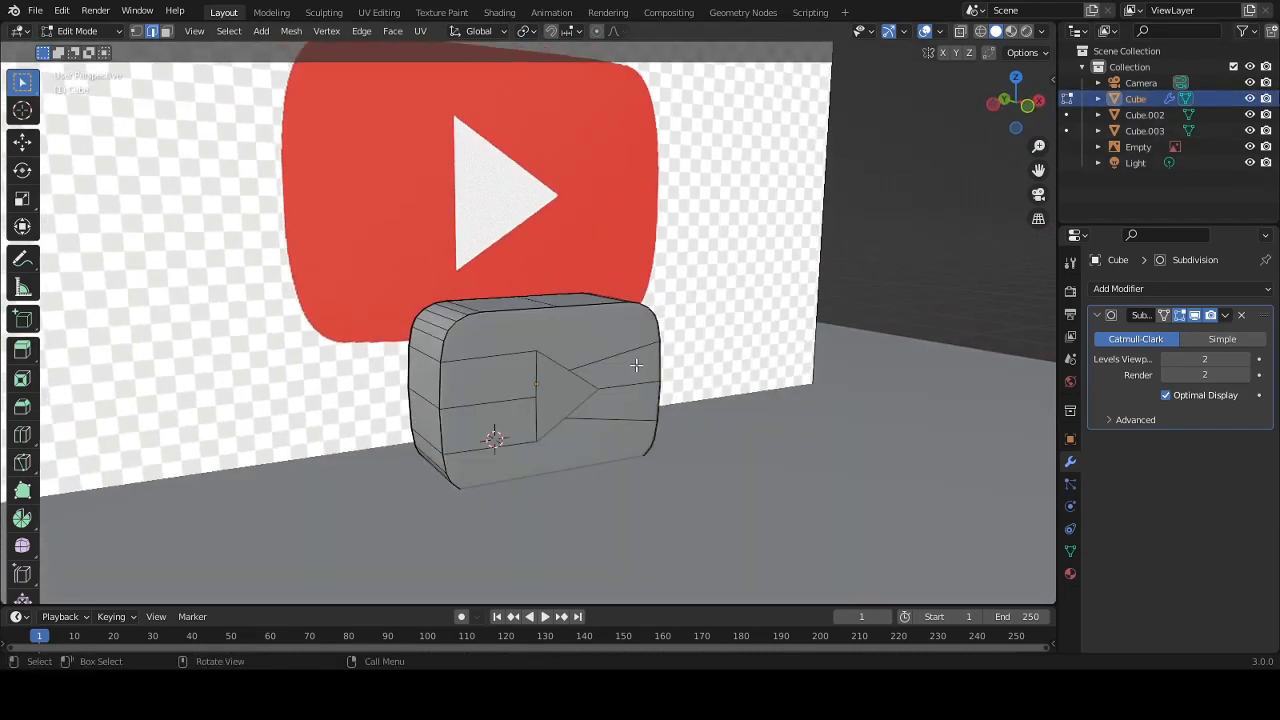
pyautogui.click(1150, 120)
pyautogui.click(1150, 136)
pyautogui.click(1142, 104)
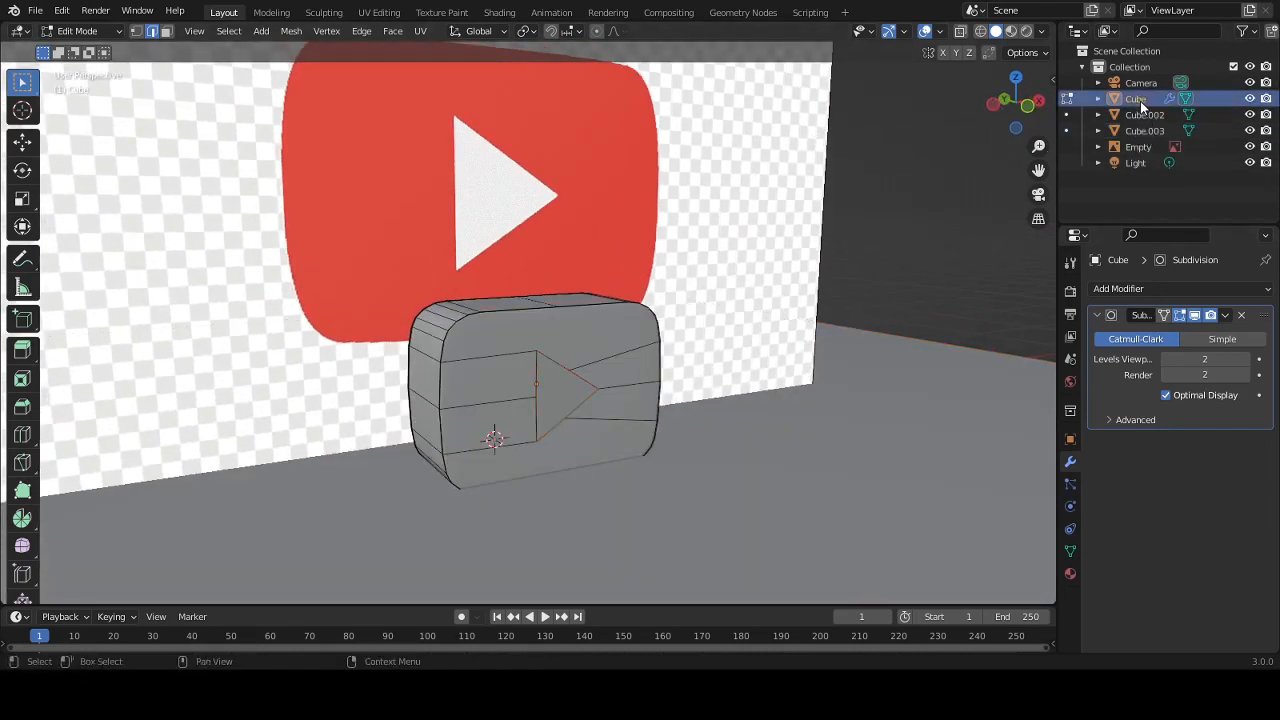
pyautogui.press('a')
pyautogui.moveTo(822, 349); pyautogui.dragTo(835, 356, button='middle')
pyautogui.click(1072, 577)
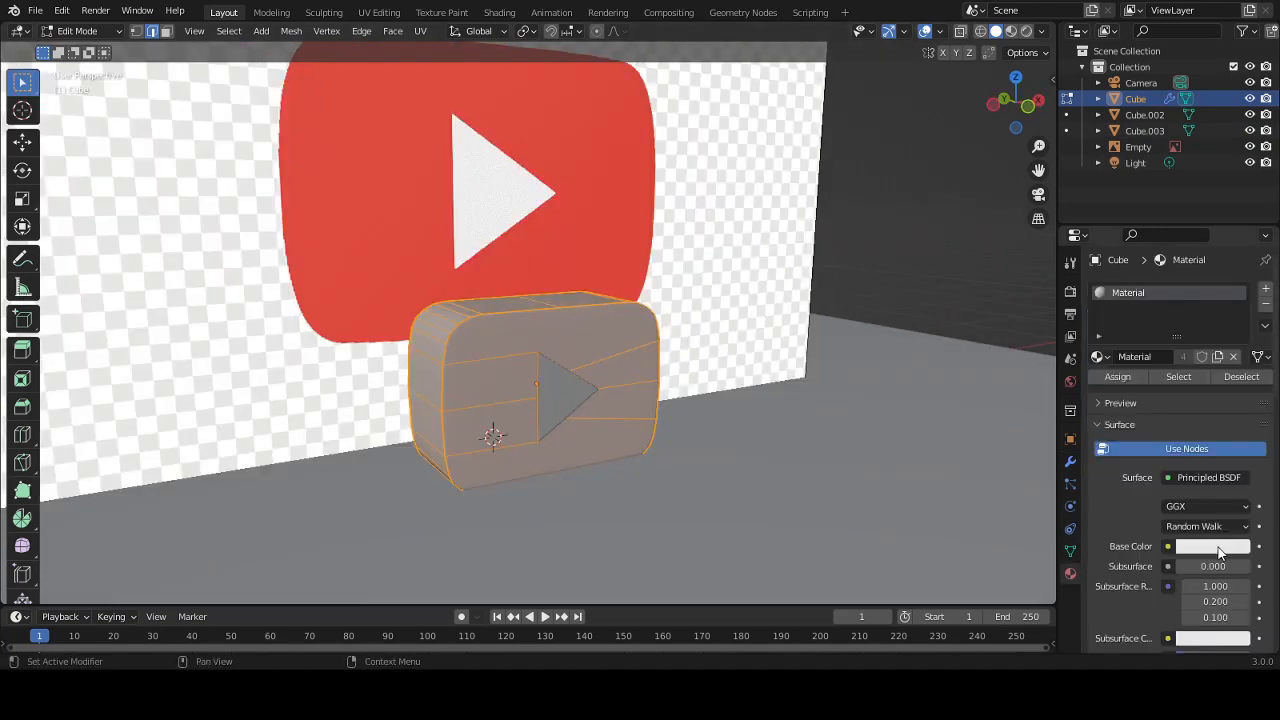
pyautogui.click(1218, 547)
pyautogui.click(1027, 33)
pyautogui.click(1212, 546)
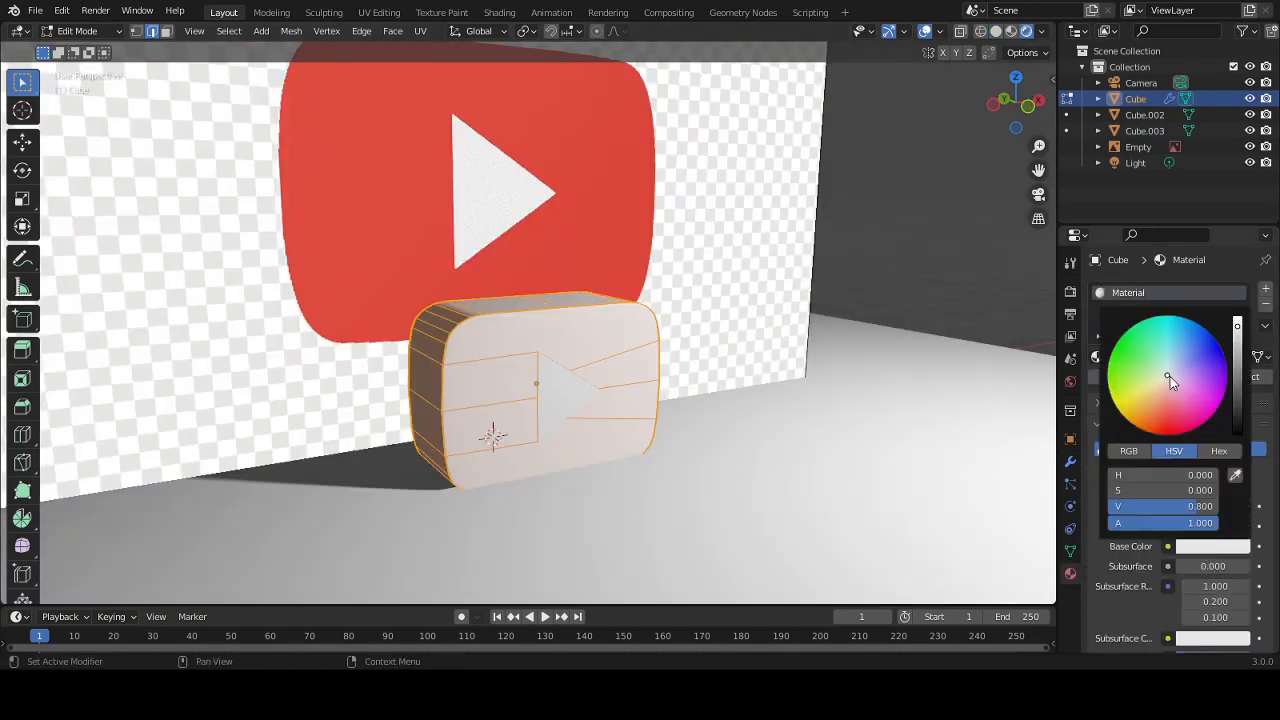
pyautogui.click(1172, 428)
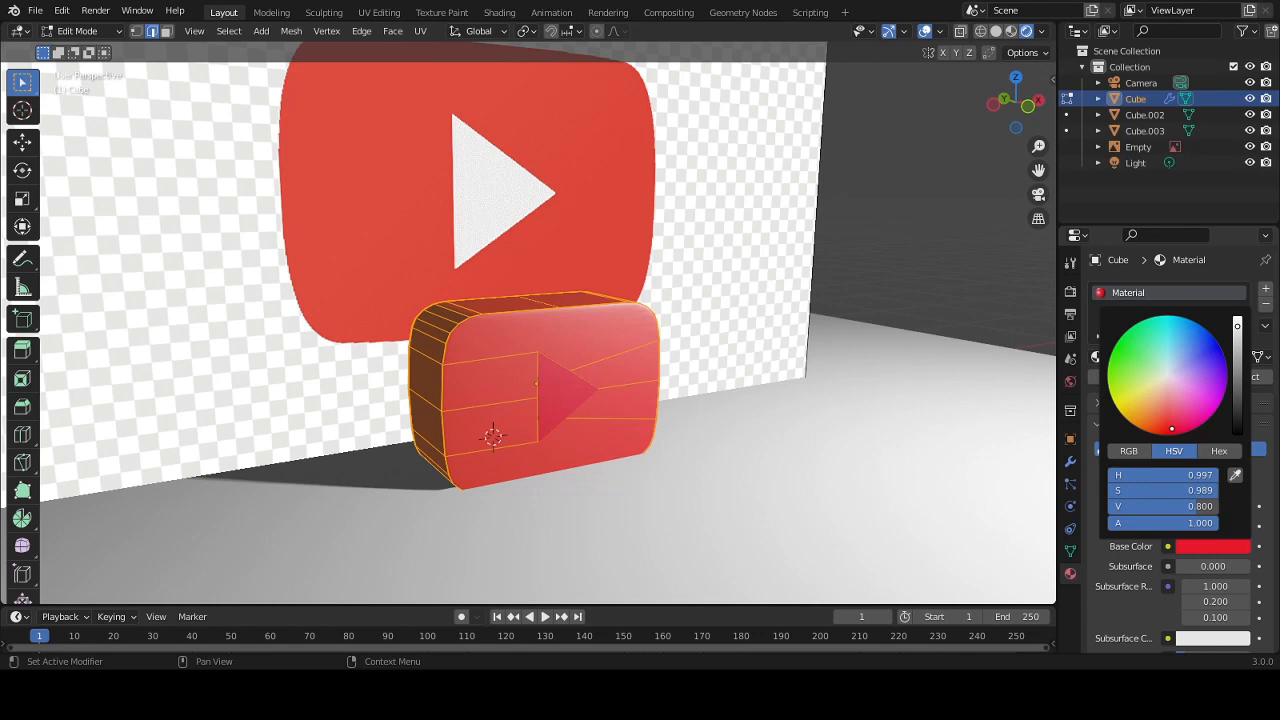
# - Set the red material's Specular to 0 and deselect the body's mesh
pyautogui.scroll(-4, 1197, 580)
pyautogui.moveTo(1212, 558); pyautogui.dragTo(1185, 558)
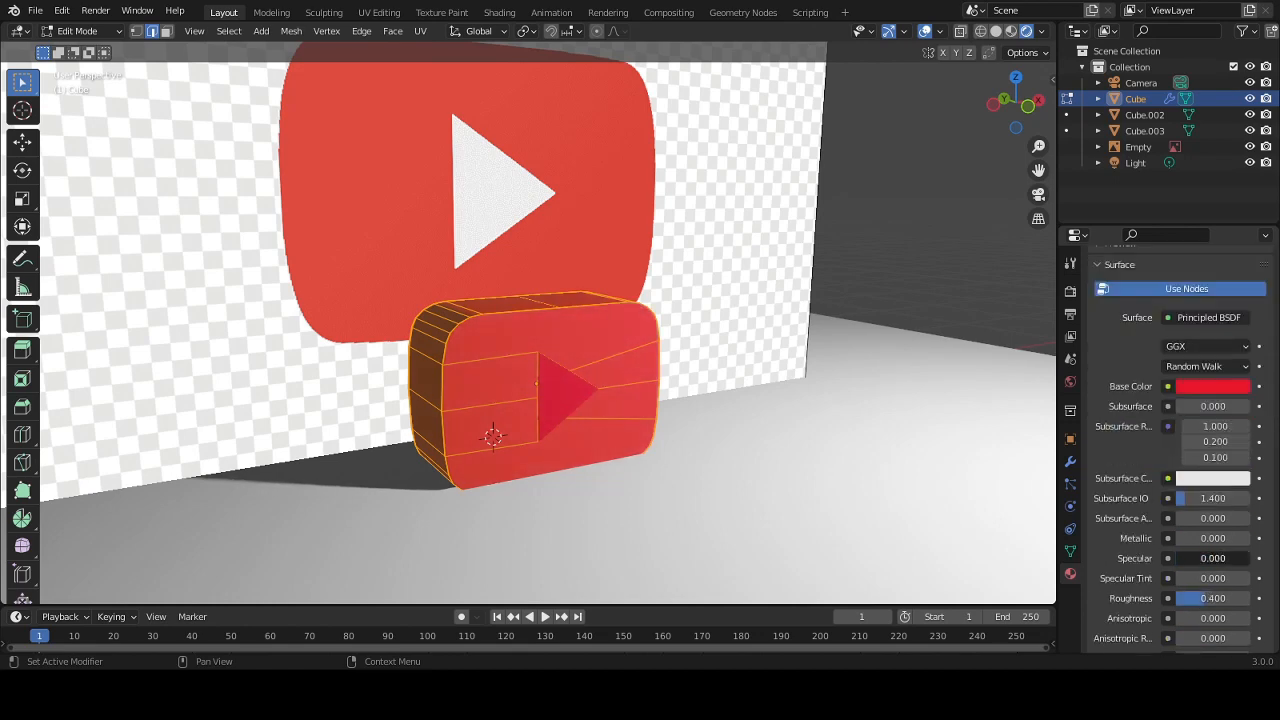
pyautogui.moveTo(631, 396); pyautogui.dragTo(672, 385, button='middle')
pyautogui.scroll(5, 675, 380)
pyautogui.moveTo(670, 310); pyautogui.dragTo(552, 393, button='middle')
pyautogui.hotkey('alt', 'a')
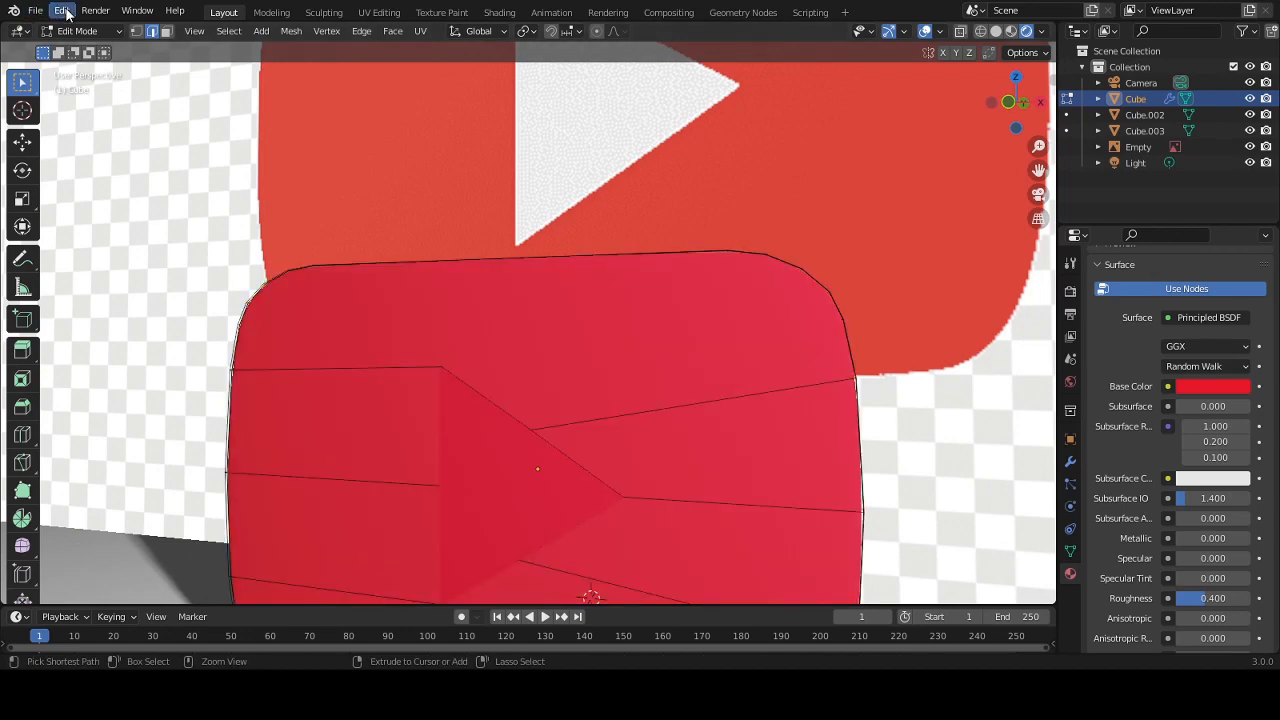
# - Undo the deletion of Cube.001 and hide the play triangle Cube.003 to inspect the recess behind it
pyautogui.hotkey('ctrl', 'z')
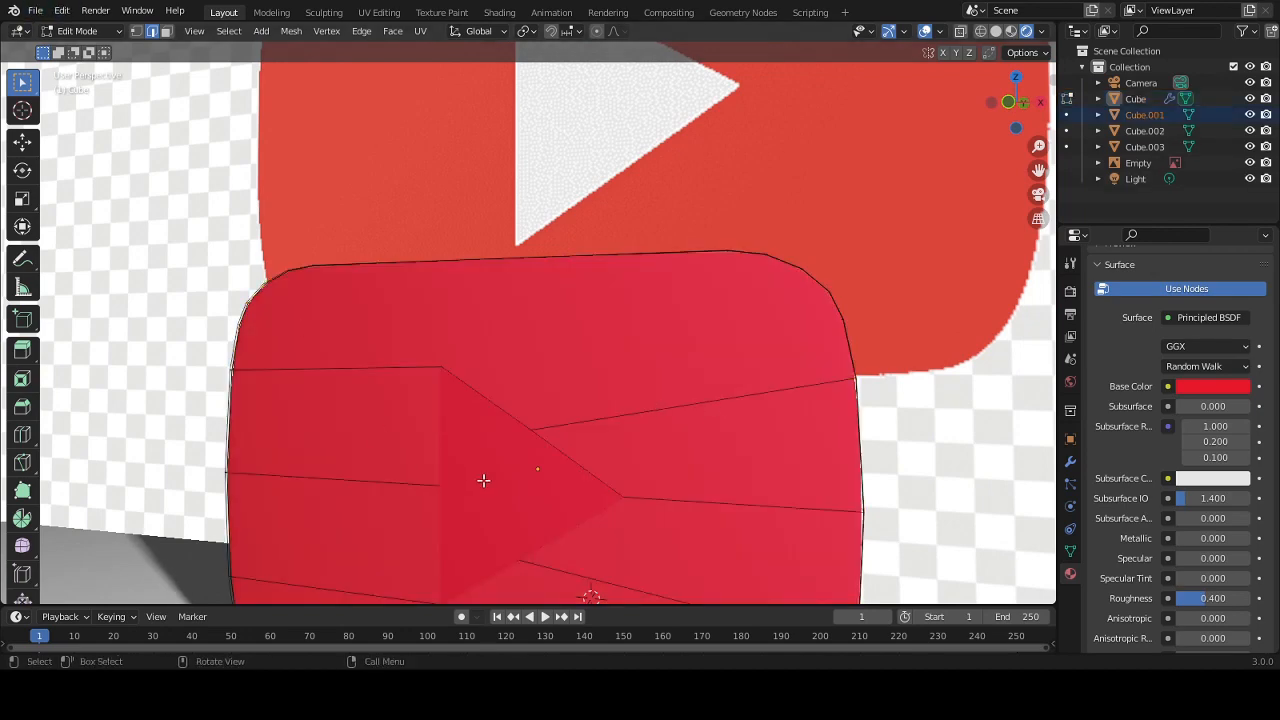
pyautogui.moveTo(483, 480); pyautogui.dragTo(666, 440, button='middle')
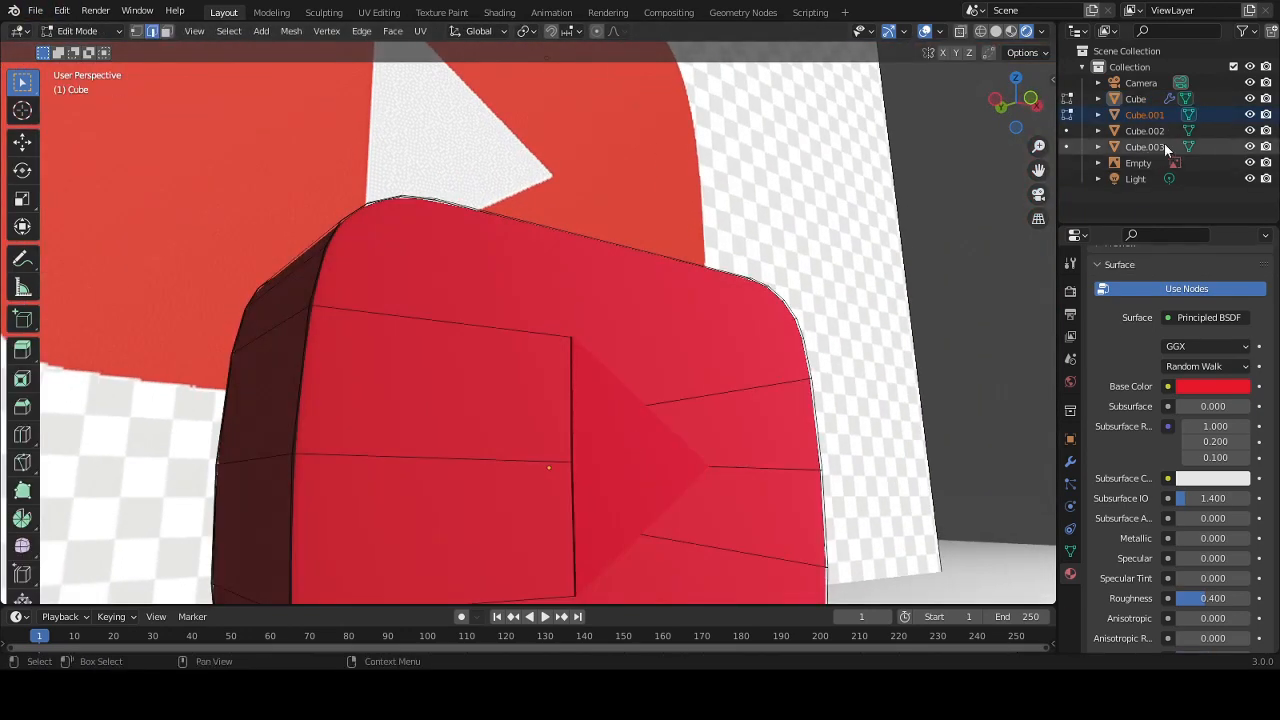
pyautogui.click(1144, 130)
pyautogui.click(1249, 146)
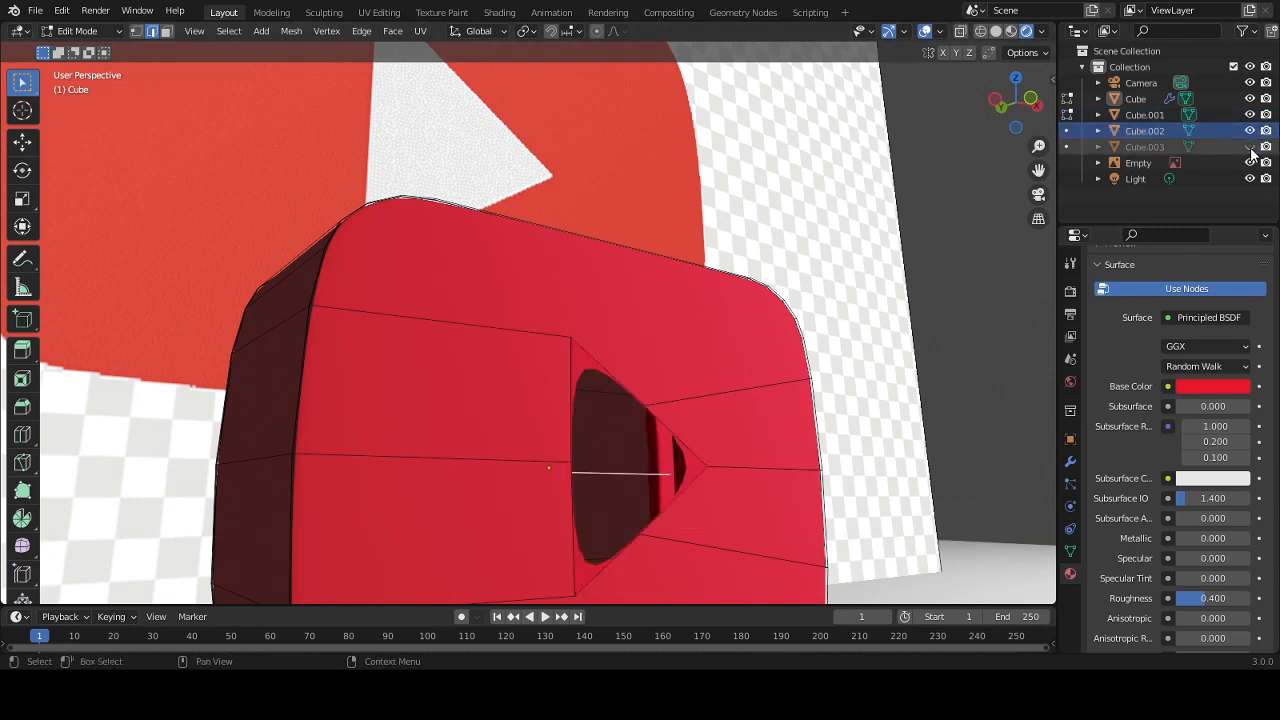
pyautogui.moveTo(858, 384)
pyautogui.mouseDown(button='middle')
pyautogui.moveTo(914, 369)
pyautogui.moveTo(842, 378)
pyautogui.mouseUp(button='middle')
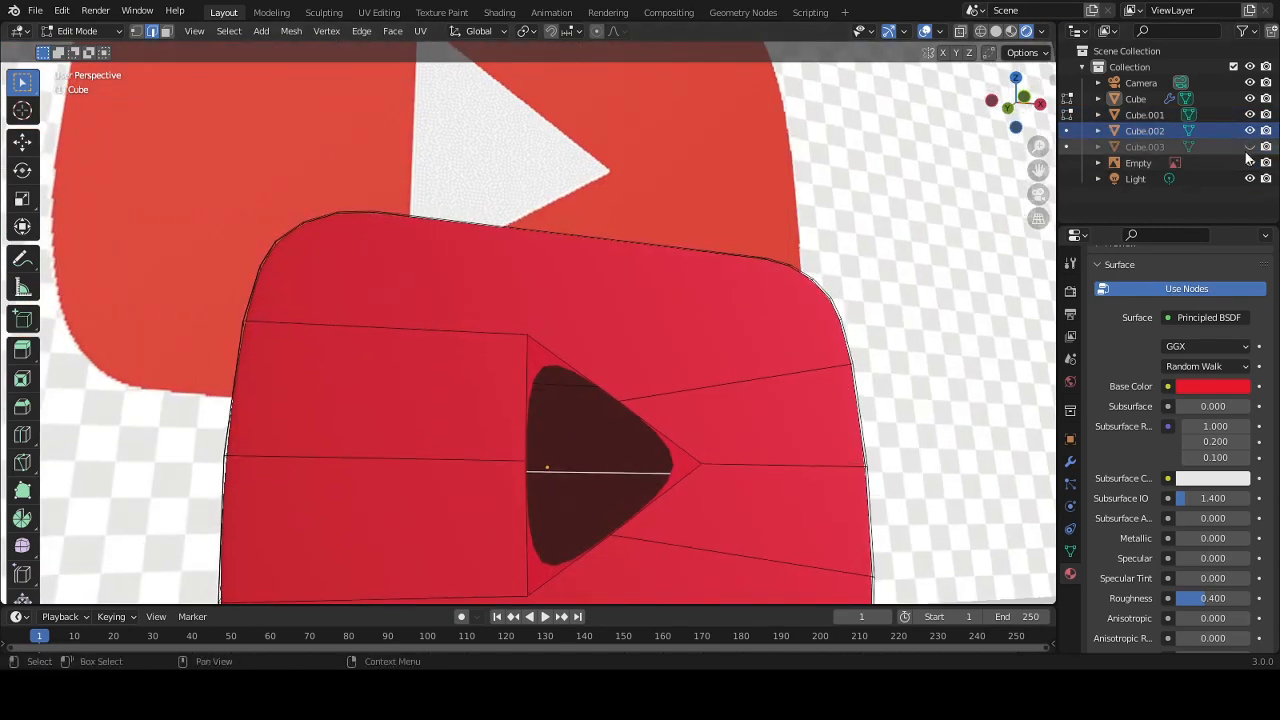
pyautogui.scroll(3, 706, 449)
# - Try adding a loop cut on the body's front face beside the triangular recess
pyautogui.click(485, 358)
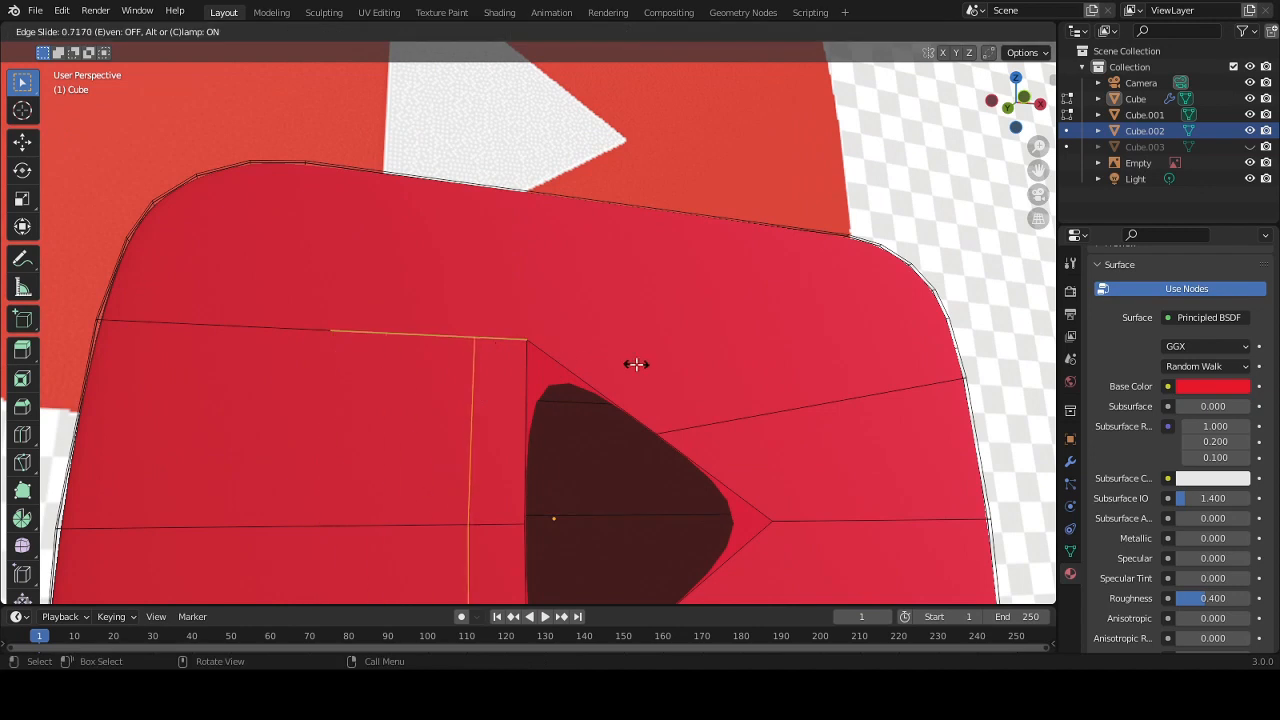
pyautogui.rightClick(640, 366)
pyautogui.hotkey('ctrl', 'z')
# - Show the play triangle Cube.003 again and try adding and removing material slots on the button body
pyautogui.click(1251, 149)
pyautogui.click(1158, 147)
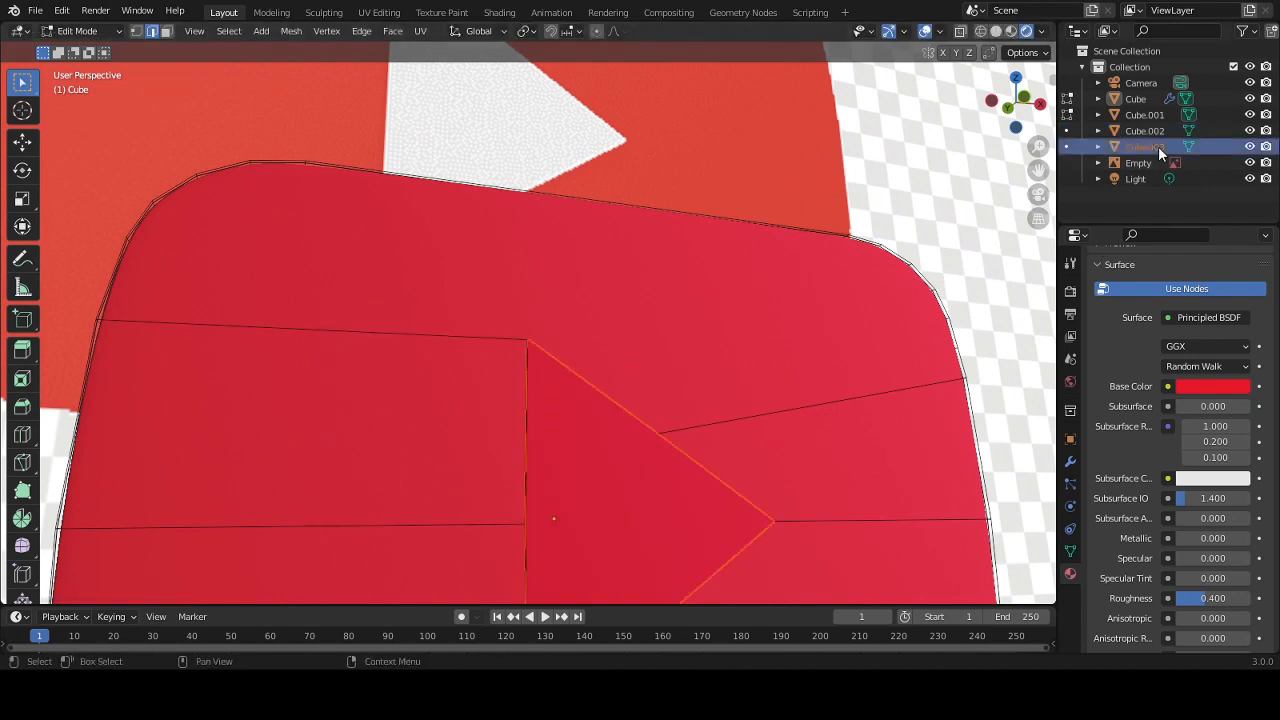
pyautogui.scroll(5, 1183, 332)
pyautogui.click(1265, 288)
pyautogui.click(1131, 388)
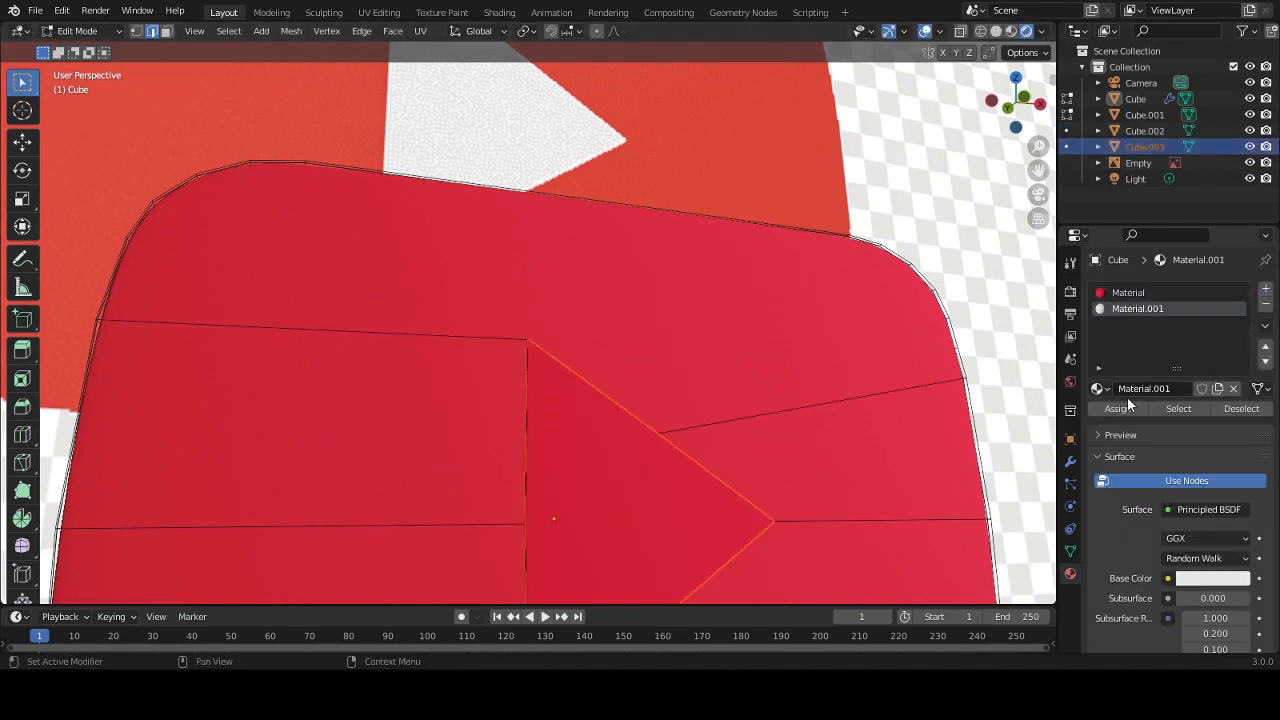
pyautogui.hotkey('ctrl', 'z')
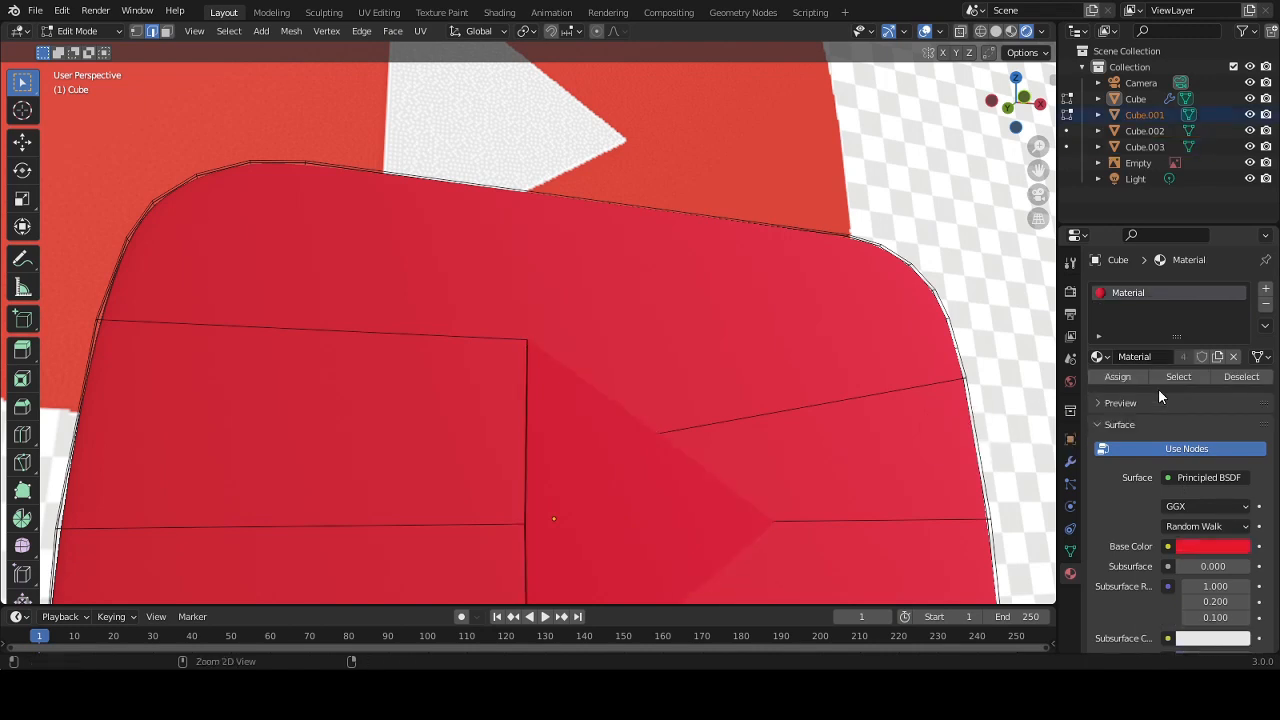
pyautogui.click(1265, 304)
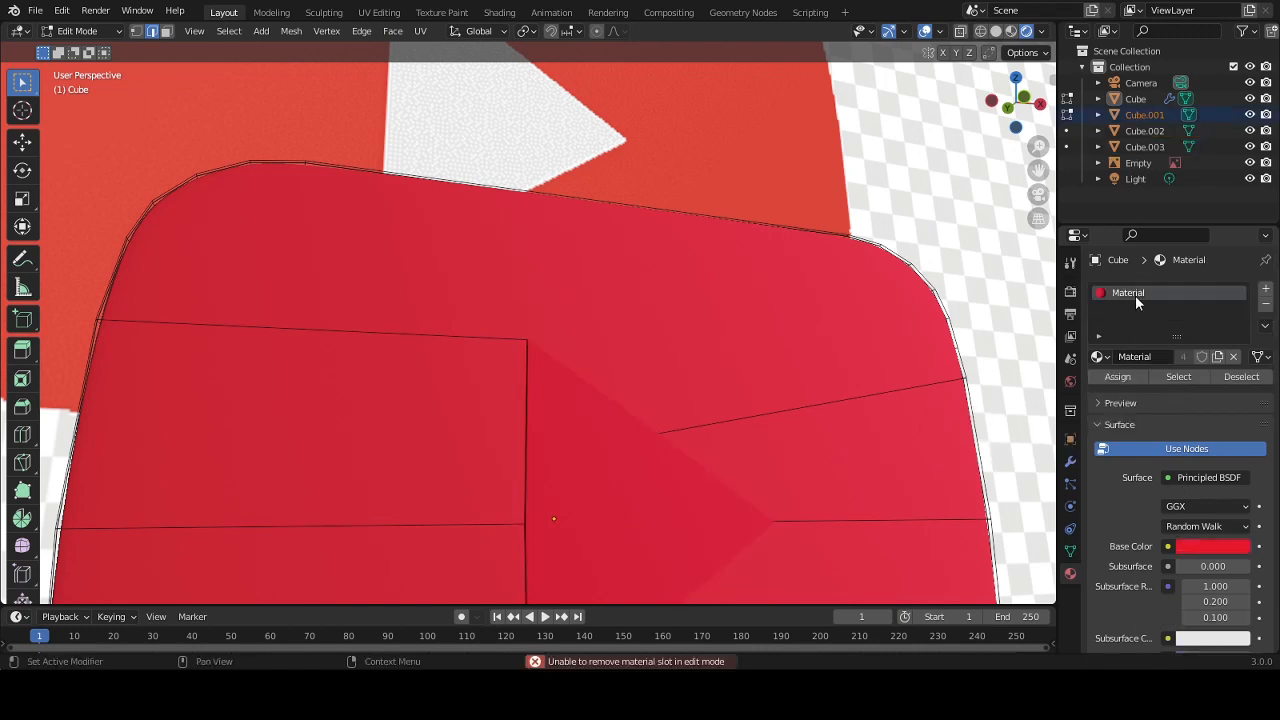
pyautogui.rightClick(1135, 295)
# - Switch mesh editing to the play triangle Cube.003 and give it a second material slot with a new material
pyautogui.click(1145, 131)
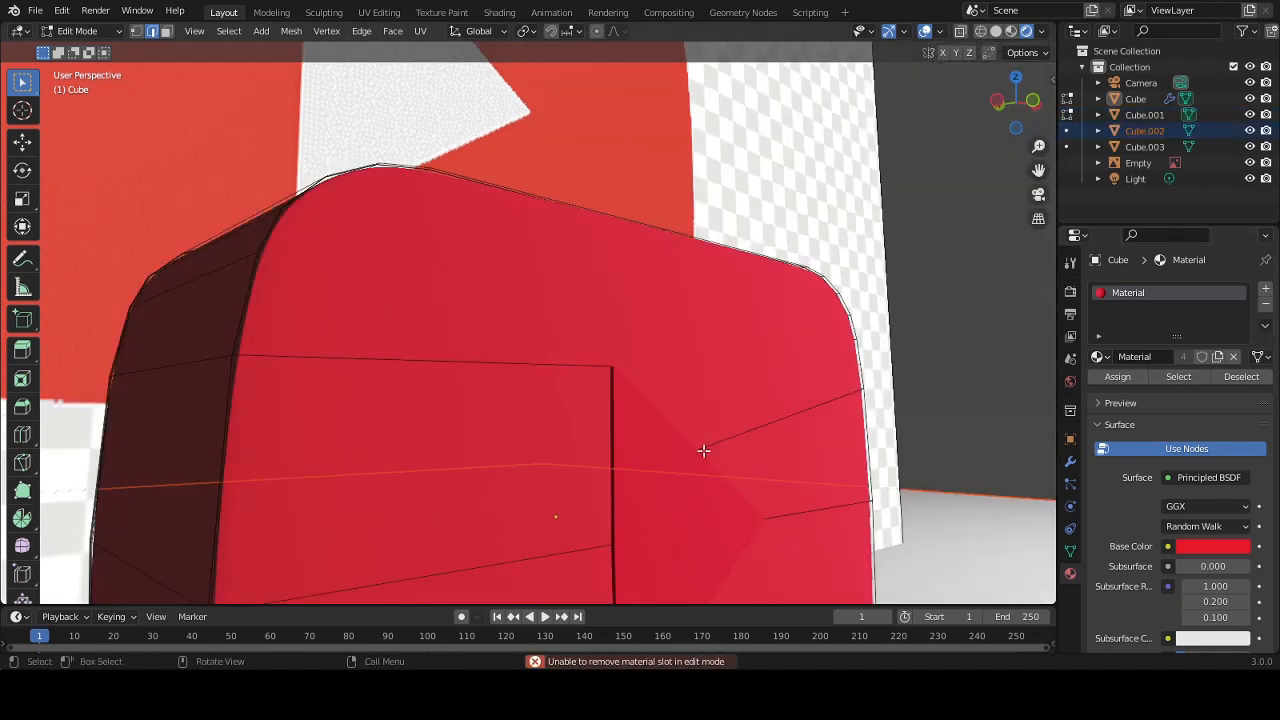
pyautogui.hotkey('alt', 'q')
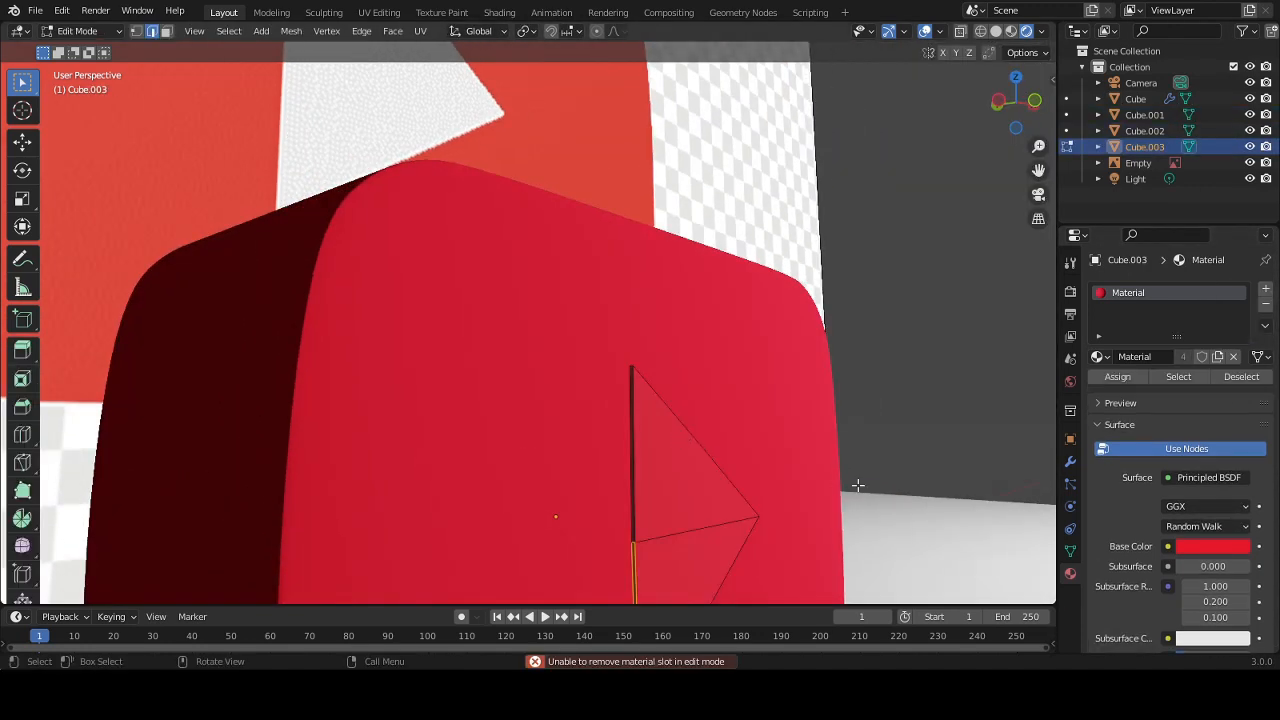
pyautogui.click(1265, 288)
pyautogui.click(1177, 389)
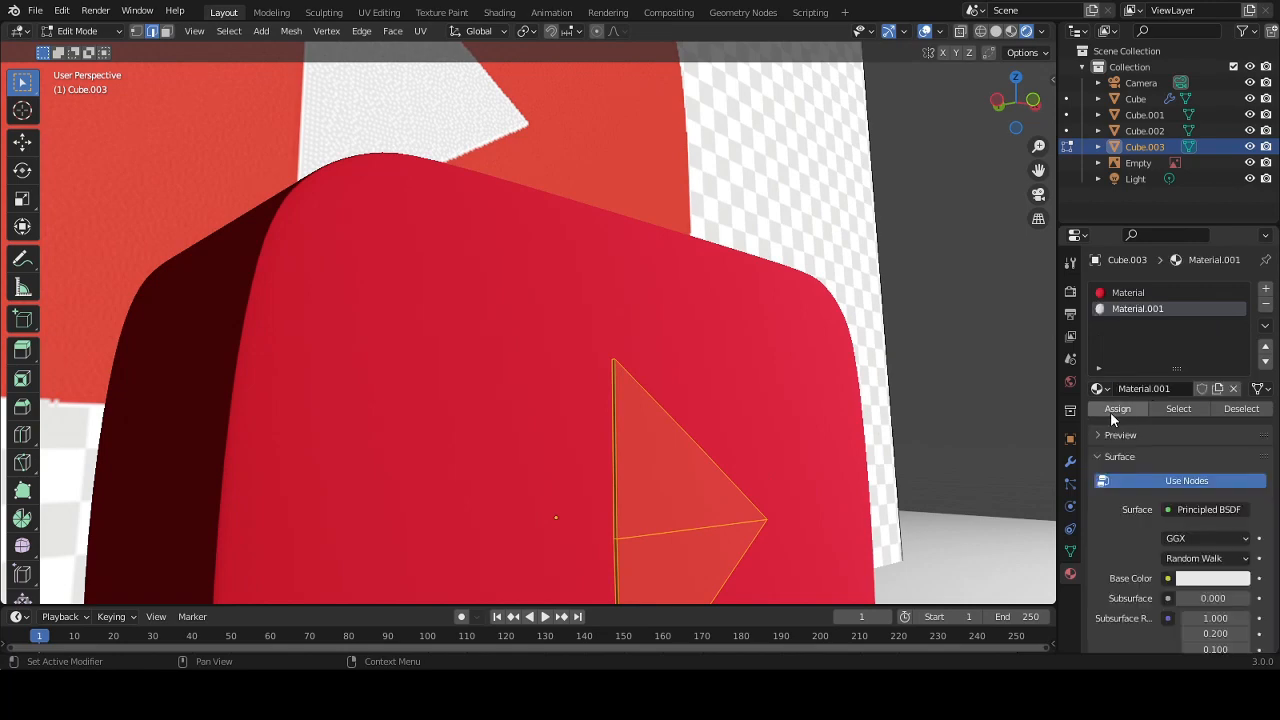
# - Assign Material.001 to the selected faces of the play triangle Cube.003 and make its base color pure white
pyautogui.click(1117, 408)
pyautogui.moveTo(789, 489); pyautogui.dragTo(823, 385, button='middle')
pyautogui.moveTo(517, 409); pyautogui.dragTo(606, 413, button='middle')
pyautogui.scroll(-5, 643, 429)
pyautogui.scroll(3, 798, 311)
pyautogui.scroll(-5, 1207, 628)
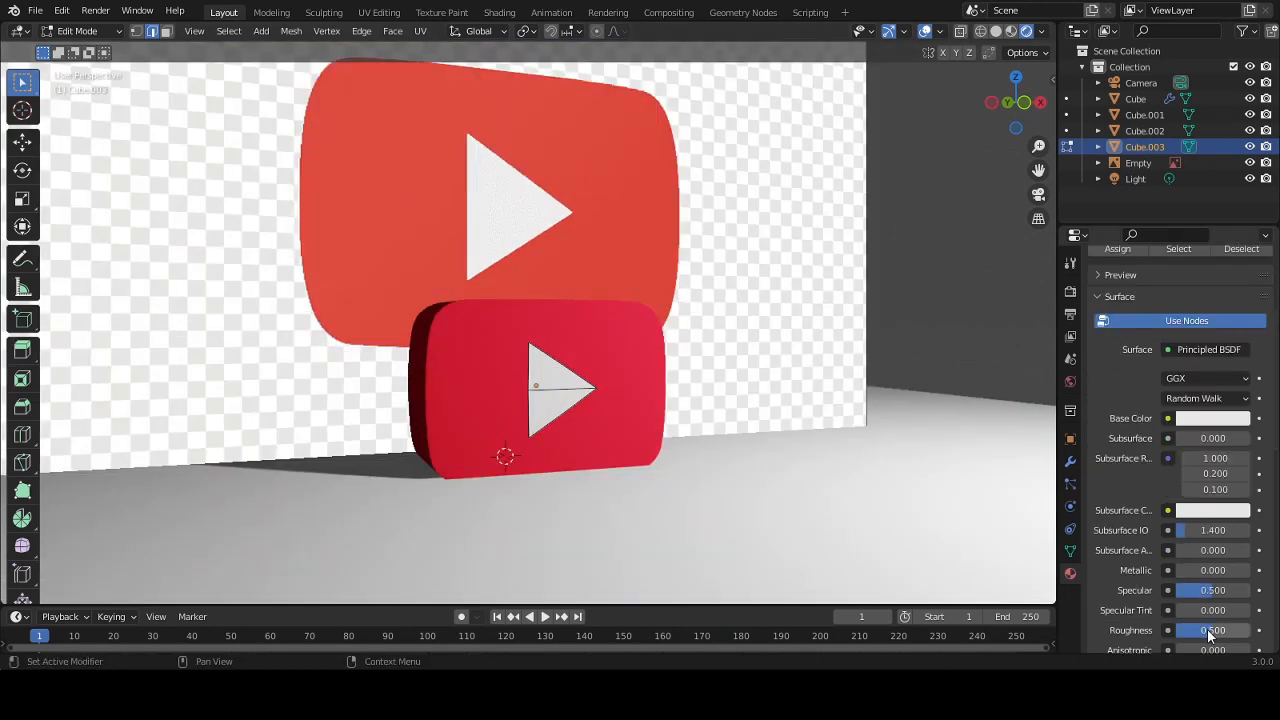
pyautogui.click(1212, 418)
pyautogui.moveTo(1239, 201); pyautogui.dragTo(1239, 186)
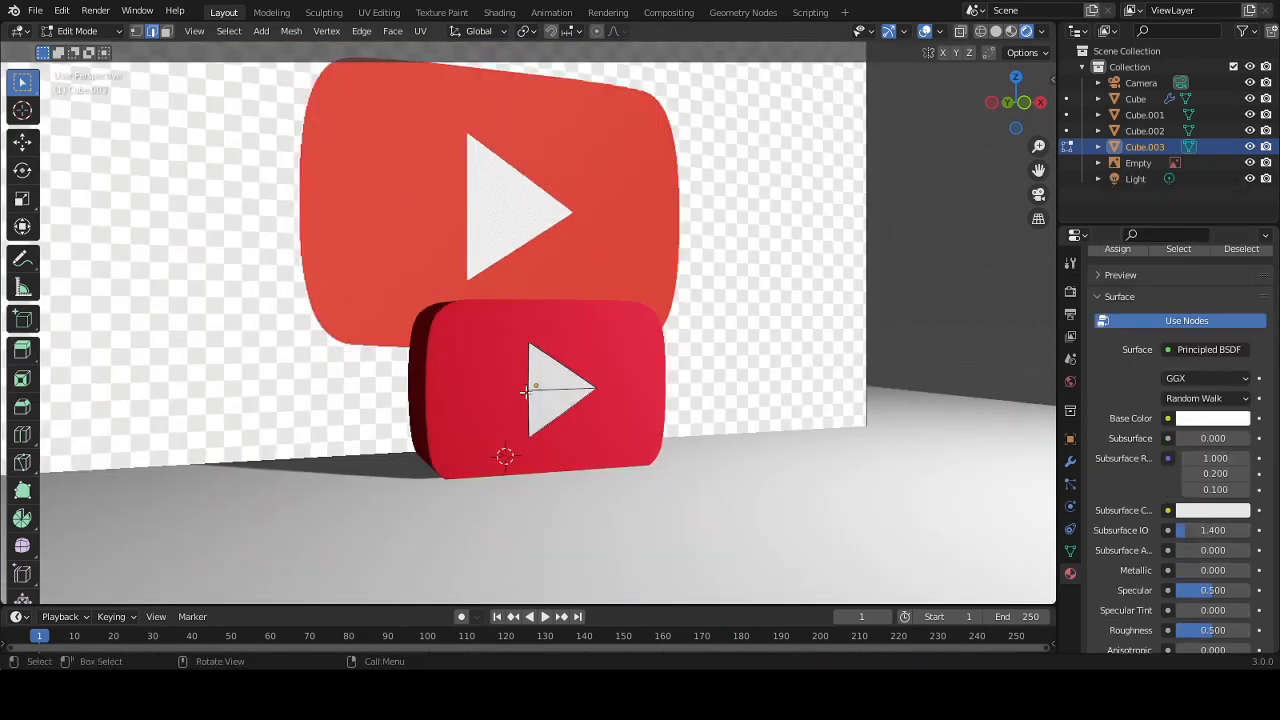
pyautogui.moveTo(866, 491); pyautogui.dragTo(875, 490, button='middle')
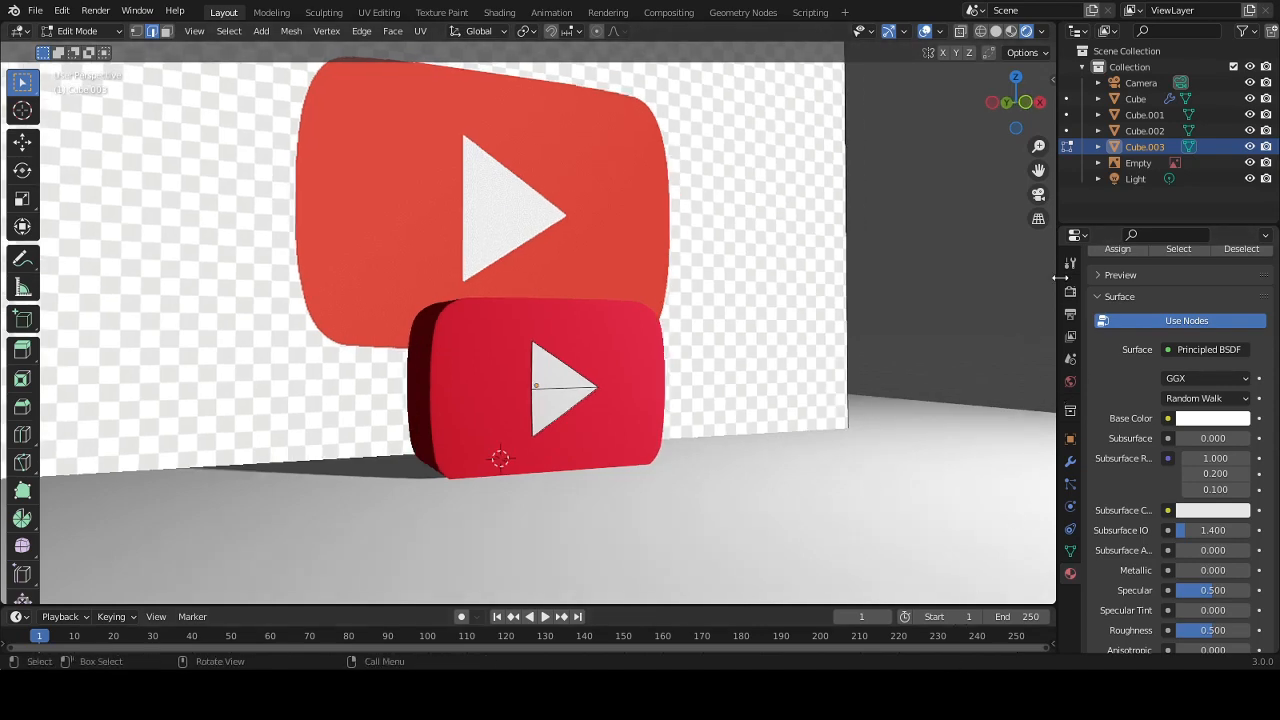
# - Switch the render engine to Cycles and enable denoising for the viewport
pyautogui.click(1070, 291)
pyautogui.click(1210, 288)
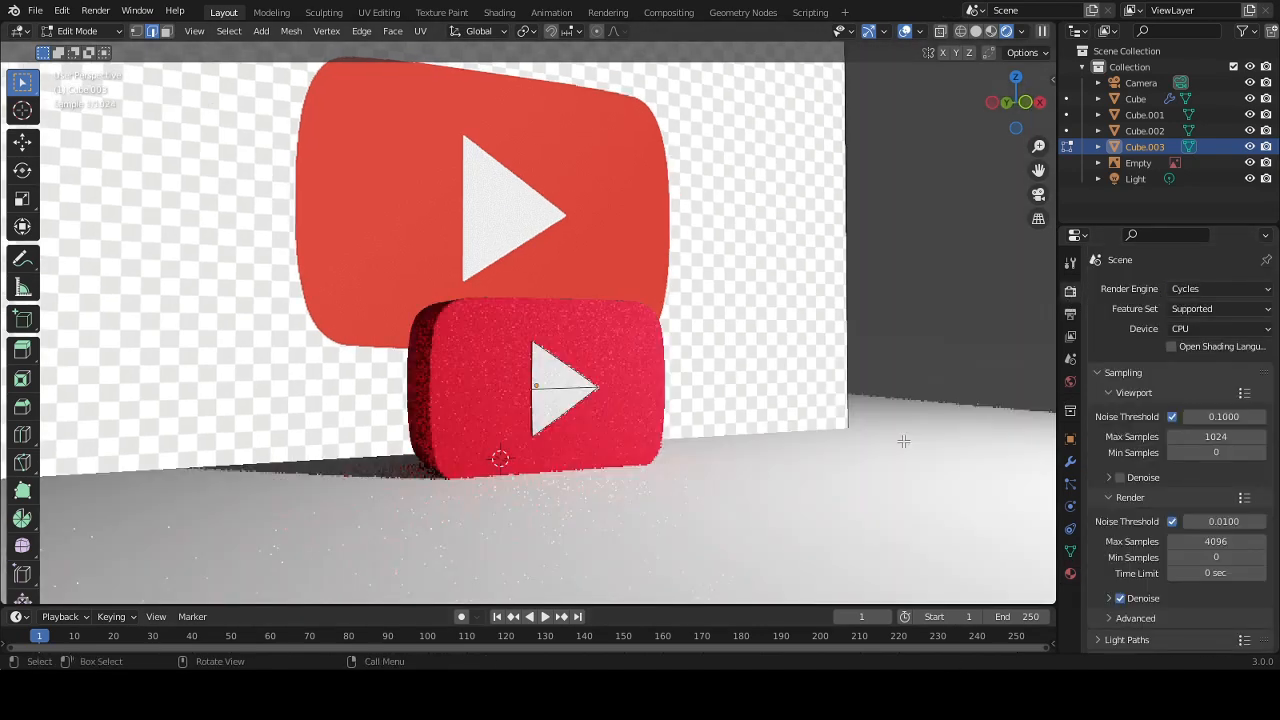
pyautogui.moveTo(906, 441); pyautogui.dragTo(923, 428, button='middle')
pyautogui.scroll(2, 923, 428)
pyautogui.click(1120, 480)
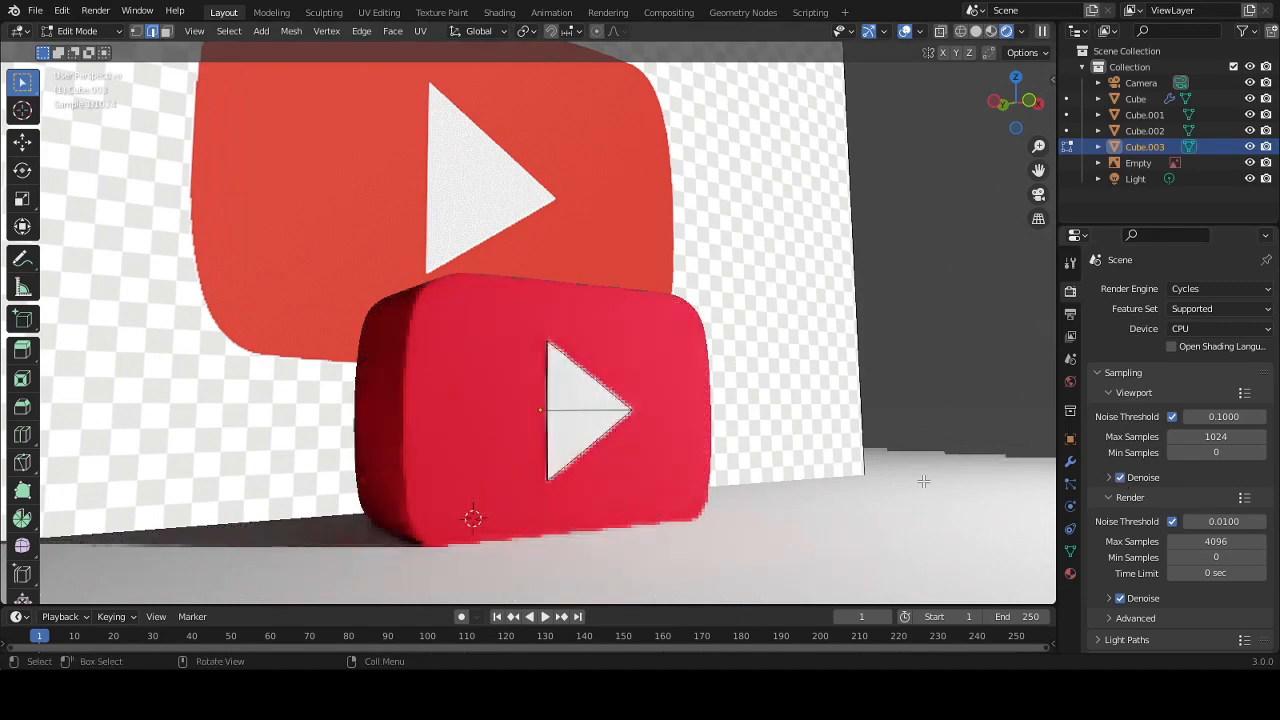
pyautogui.moveTo(923, 481); pyautogui.dragTo(940, 413, button='middle')
pyautogui.scroll(1, 894, 498)
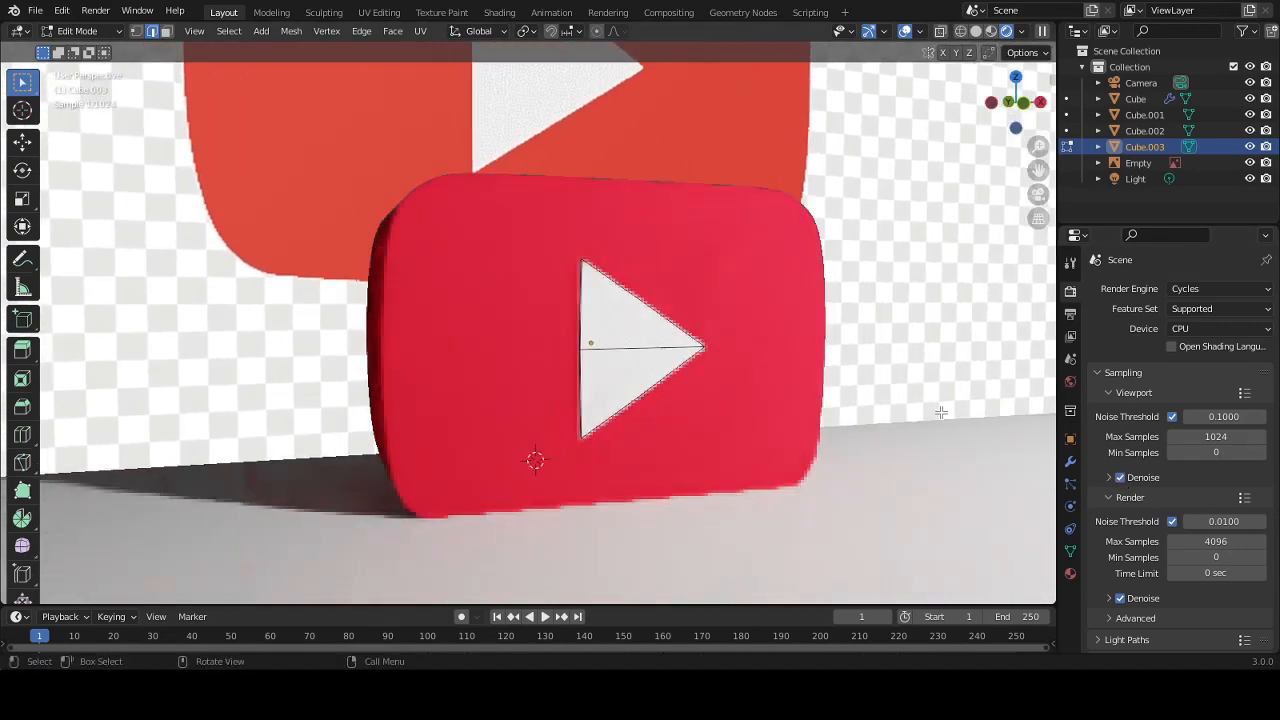
# - Set the play triangle material's Metallic to about 0.2 and its Roughness to 0
pyautogui.click(1070, 574)
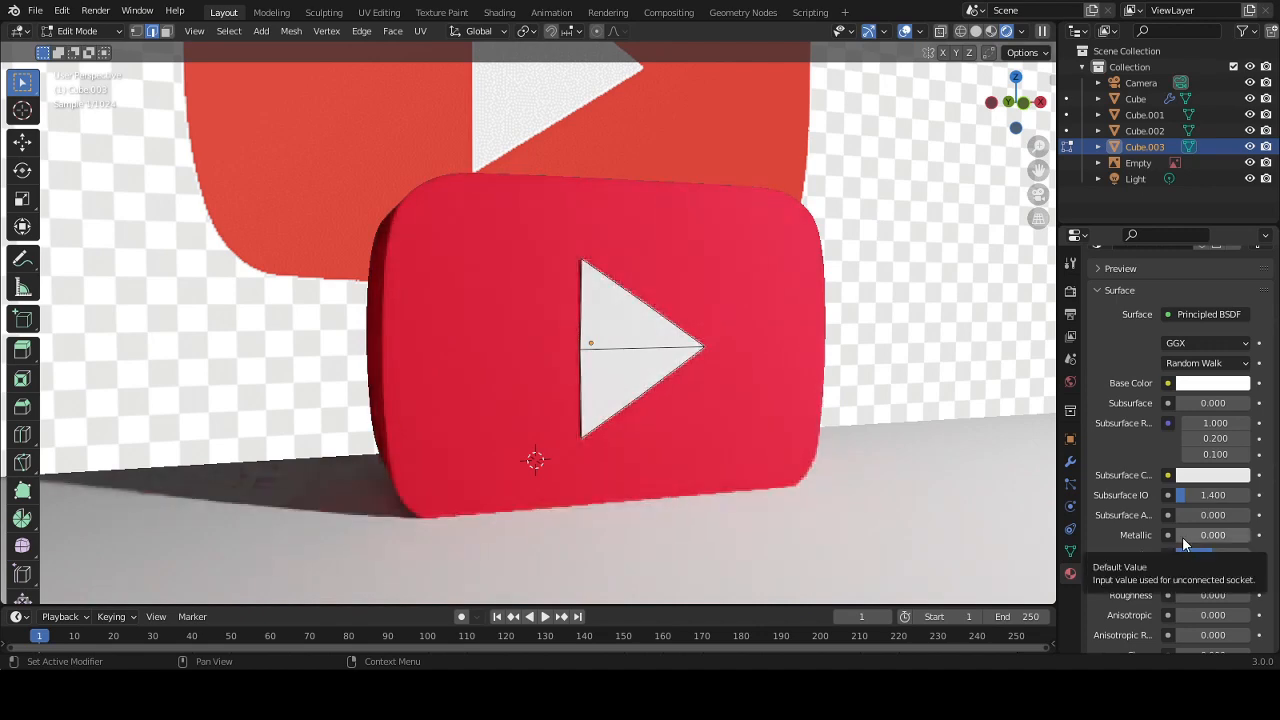
pyautogui.moveTo(1182, 536); pyautogui.dragTo(1196, 536)
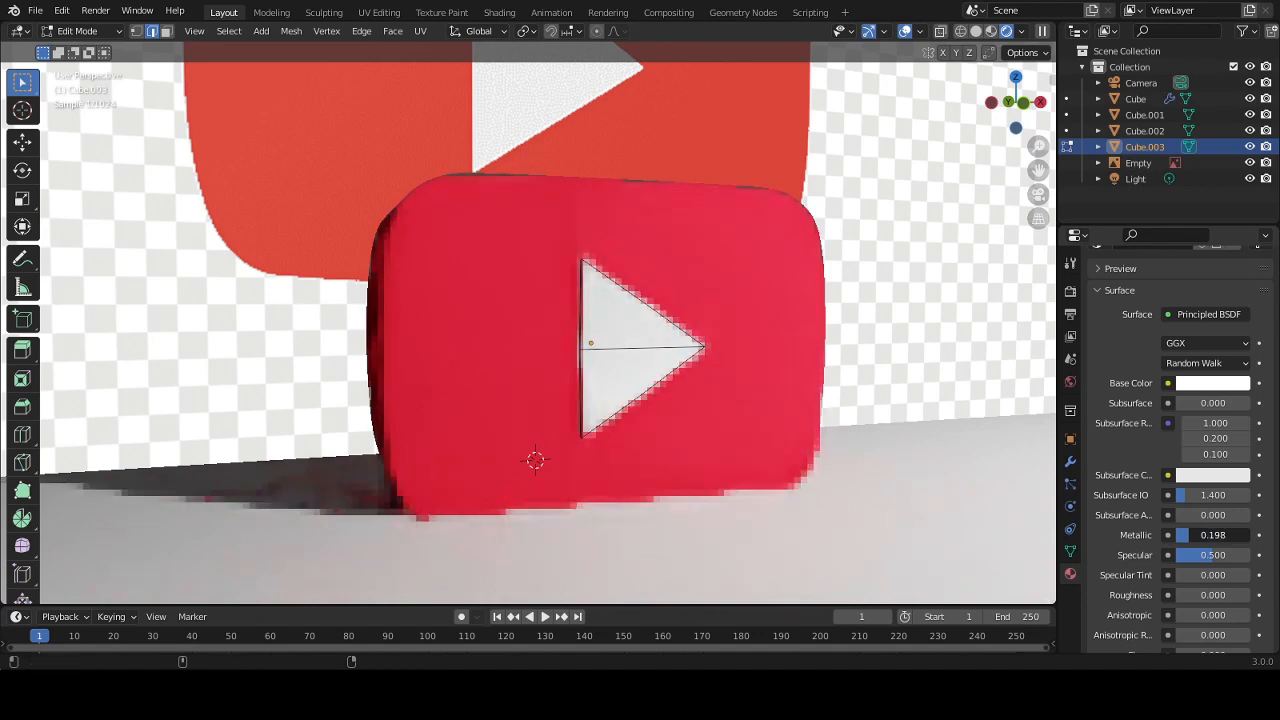
pyautogui.moveTo(1196, 536); pyautogui.dragTo(1197, 536)
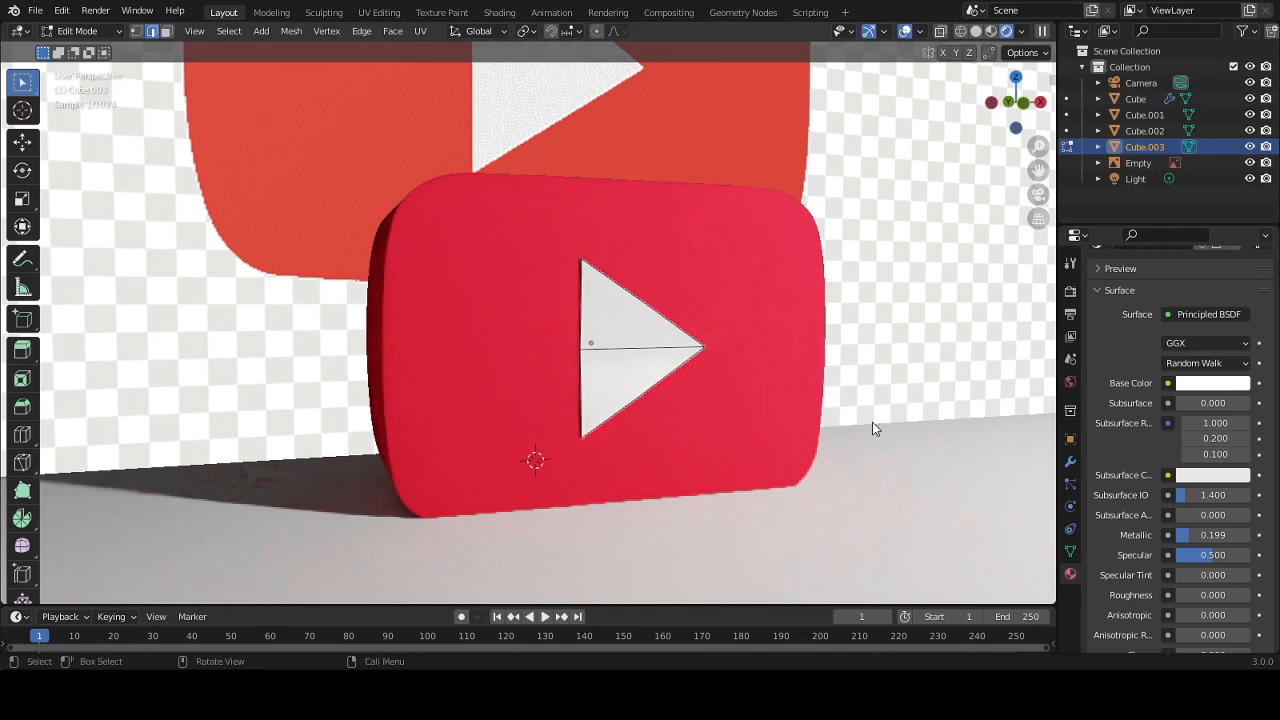
# - Hide the reference image Empty so only the button, floor and light remain in view
pyautogui.scroll(-8, 872, 428)
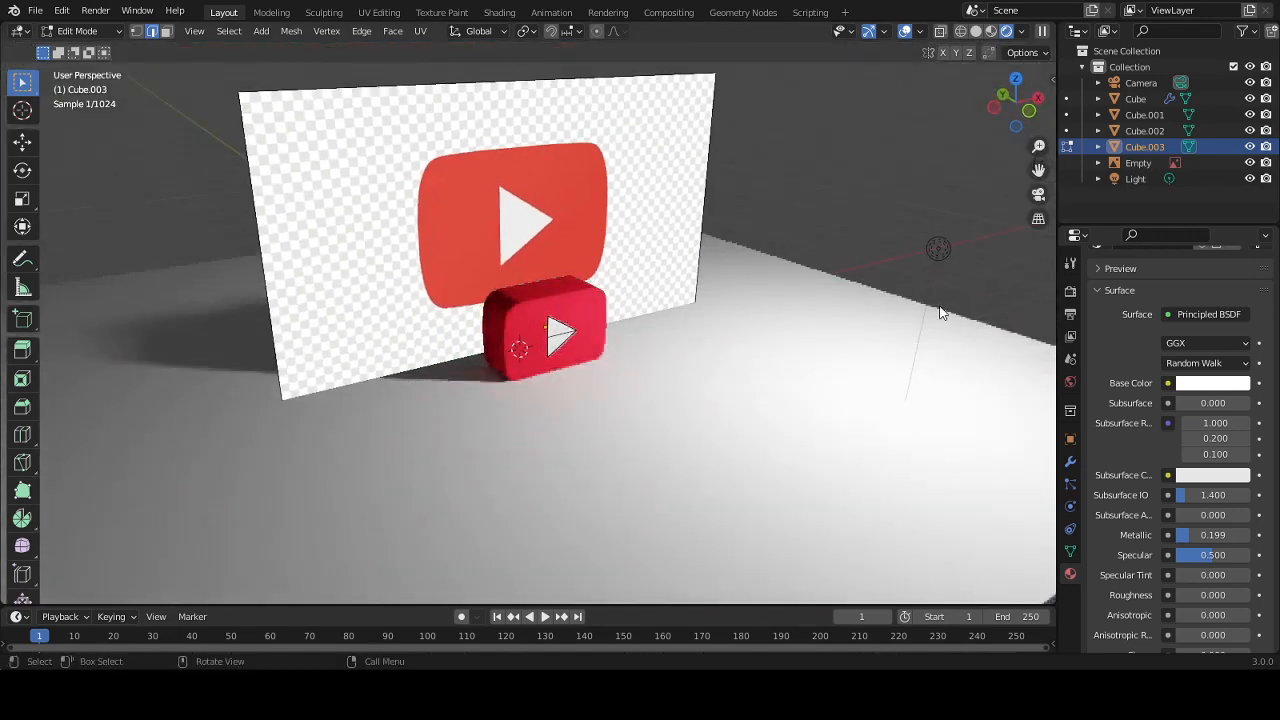
pyautogui.click(1249, 162)
pyautogui.moveTo(740, 351); pyautogui.dragTo(934, 226, button='middle')
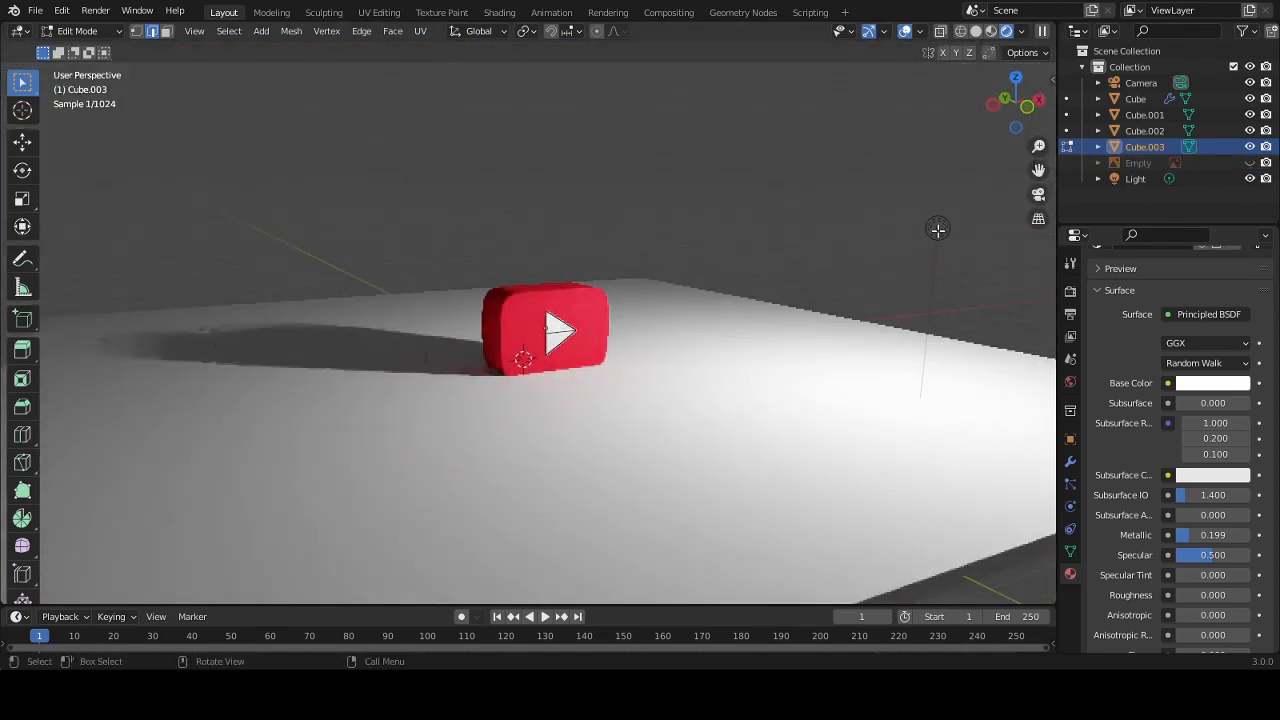
# - Duplicate the point light along X to the button's other side, with 299 W power and a 0.99 m radius
pyautogui.press('Tab')
pyautogui.click(787, 369)
pyautogui.click(936, 230)
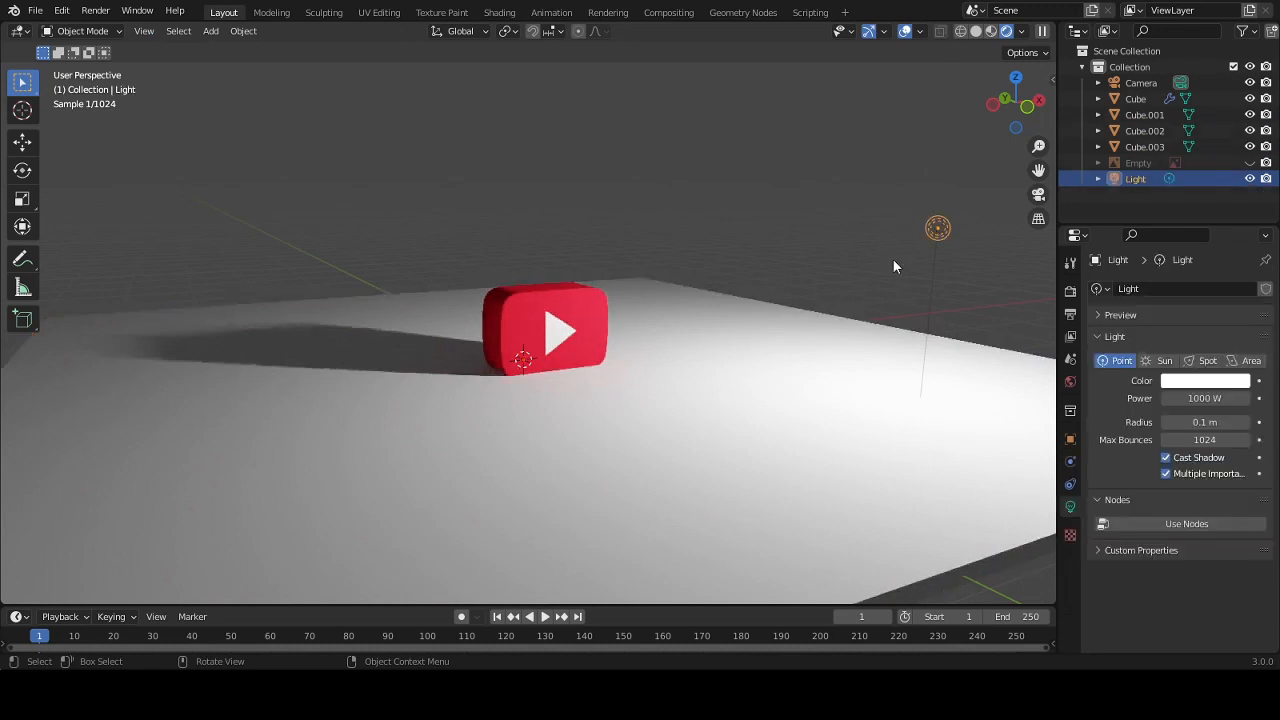
pyautogui.hotkey('shift', 'd')
pyautogui.press('x')
pyautogui.click(70, 302)
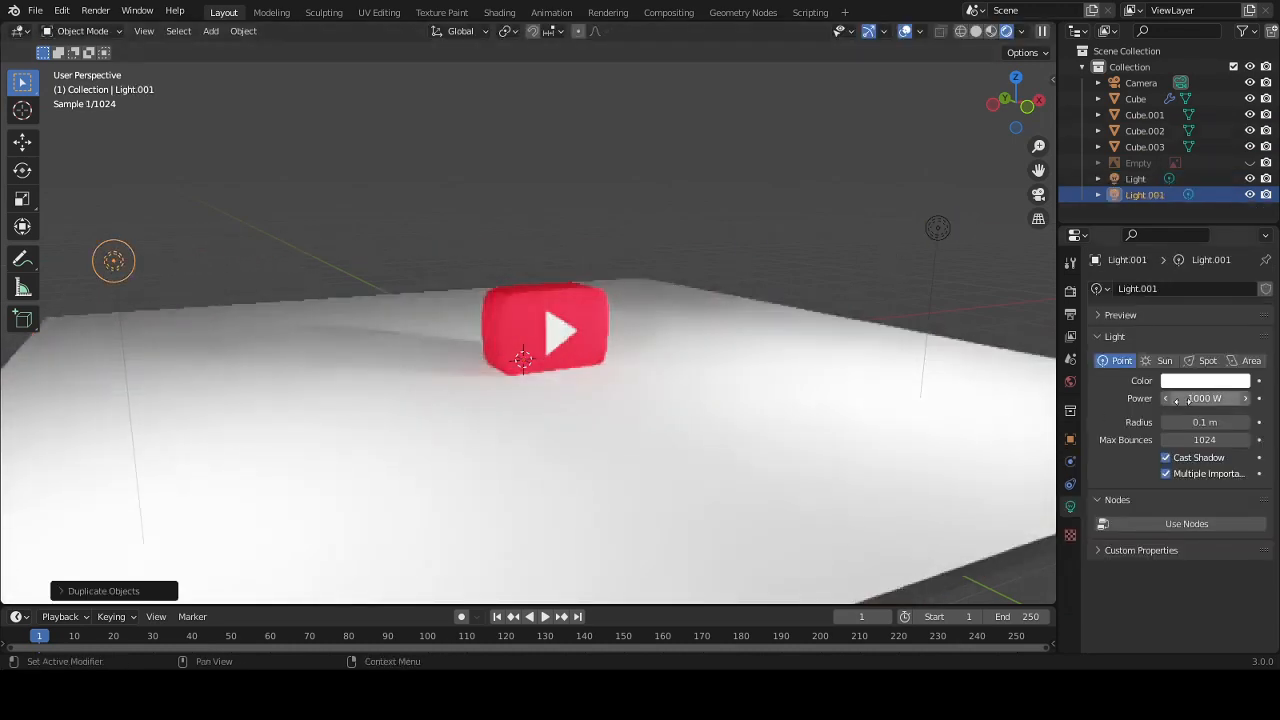
pyautogui.moveTo(1205, 422)
pyautogui.mouseDown()
pyautogui.moveTo(1271, 422)
pyautogui.moveTo(1197, 398)
pyautogui.moveTo(1138, 398)
pyautogui.mouseUp()
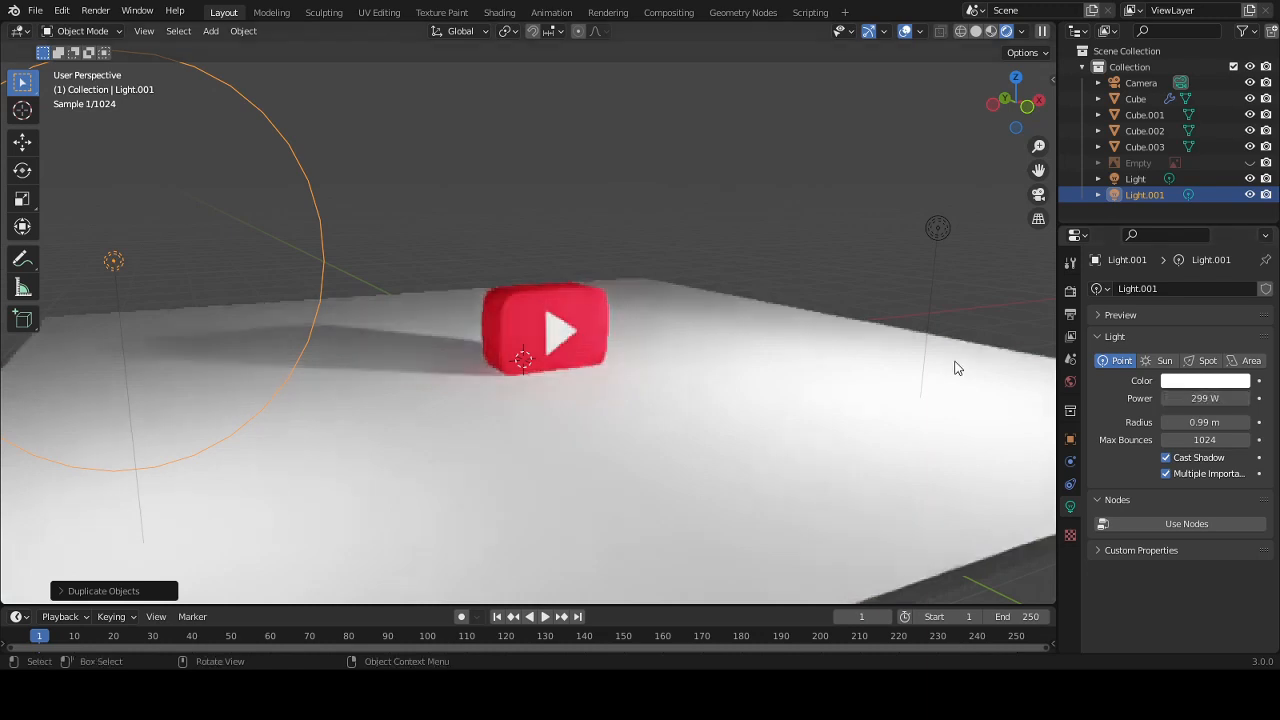
# - Tint the original point light pink with hue 0.893 and saturation 0.555
pyautogui.click(940, 232)
pyautogui.click(1205, 380)
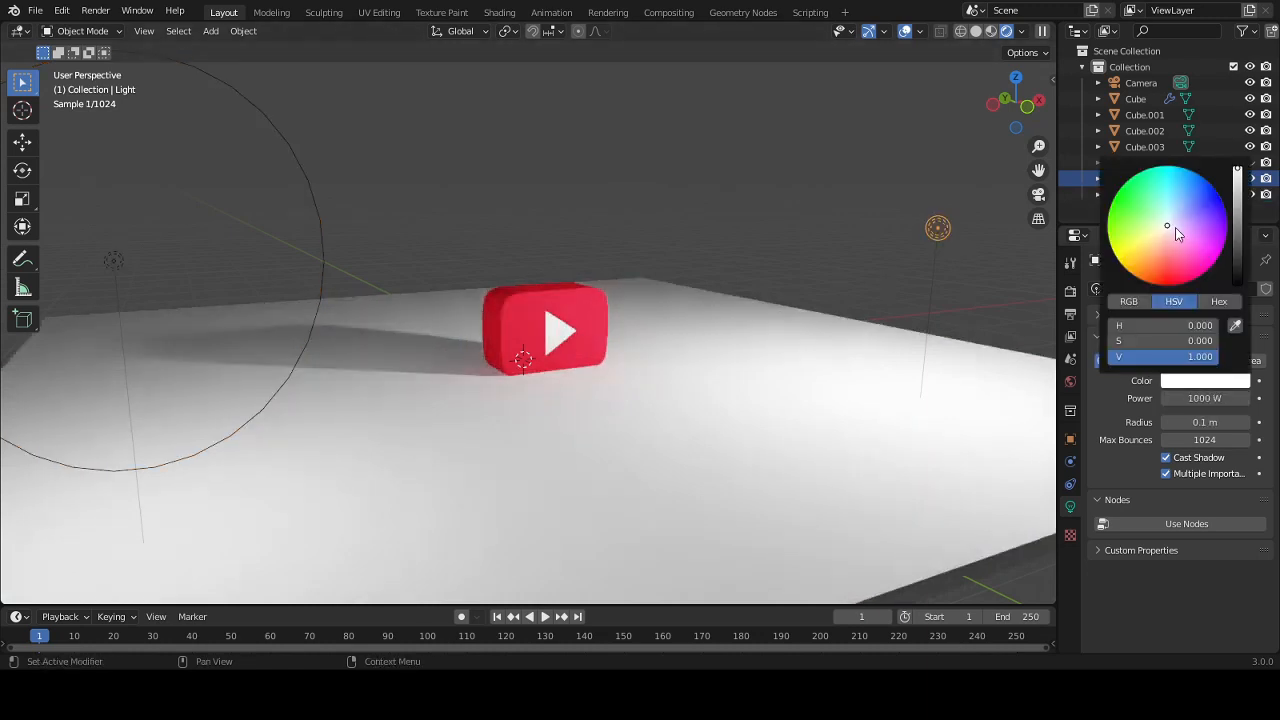
pyautogui.moveTo(1175, 227); pyautogui.dragTo(1179, 238)
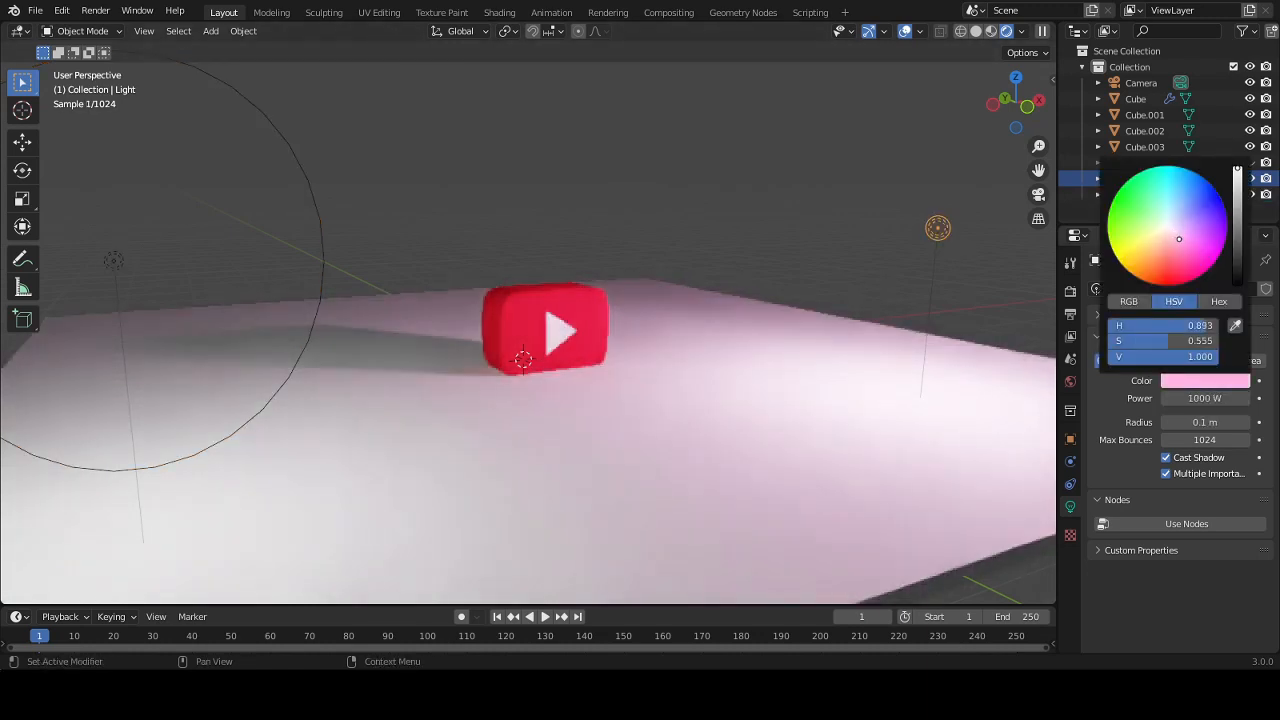
# - Lock the camera to the view, frame the button from a low front angle, and use material preview shading
pyautogui.press('KP_0')
pyautogui.click(1053, 79)
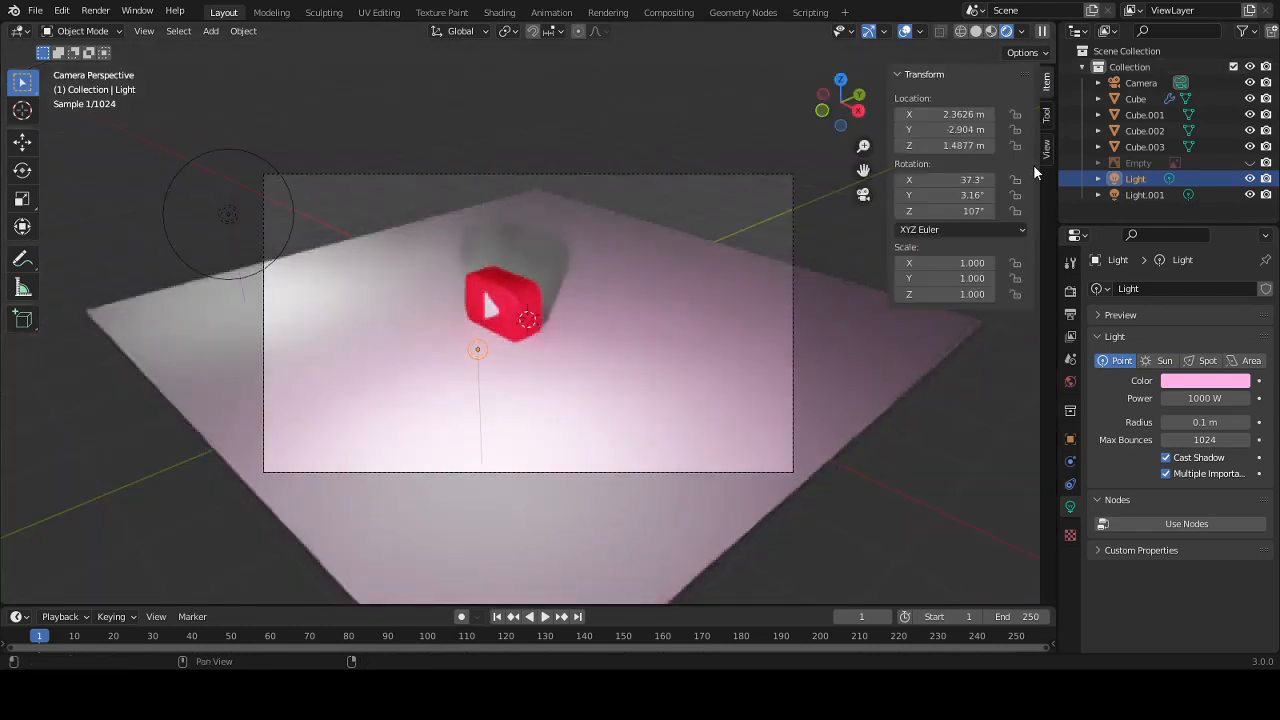
pyautogui.click(1045, 150)
pyautogui.click(957, 274)
pyautogui.press('n')
pyautogui.moveTo(956, 276)
pyautogui.mouseDown(button='middle')
pyautogui.moveTo(943, 258)
pyautogui.moveTo(901, 324)
pyautogui.moveTo(794, 306)
pyautogui.moveTo(871, 294)
pyautogui.moveTo(880, 260)
pyautogui.moveTo(874, 280)
pyautogui.moveTo(849, 242)
pyautogui.moveTo(871, 257)
pyautogui.moveTo(873, 294)
pyautogui.mouseUp(button='middle')
pyautogui.click(991, 34)
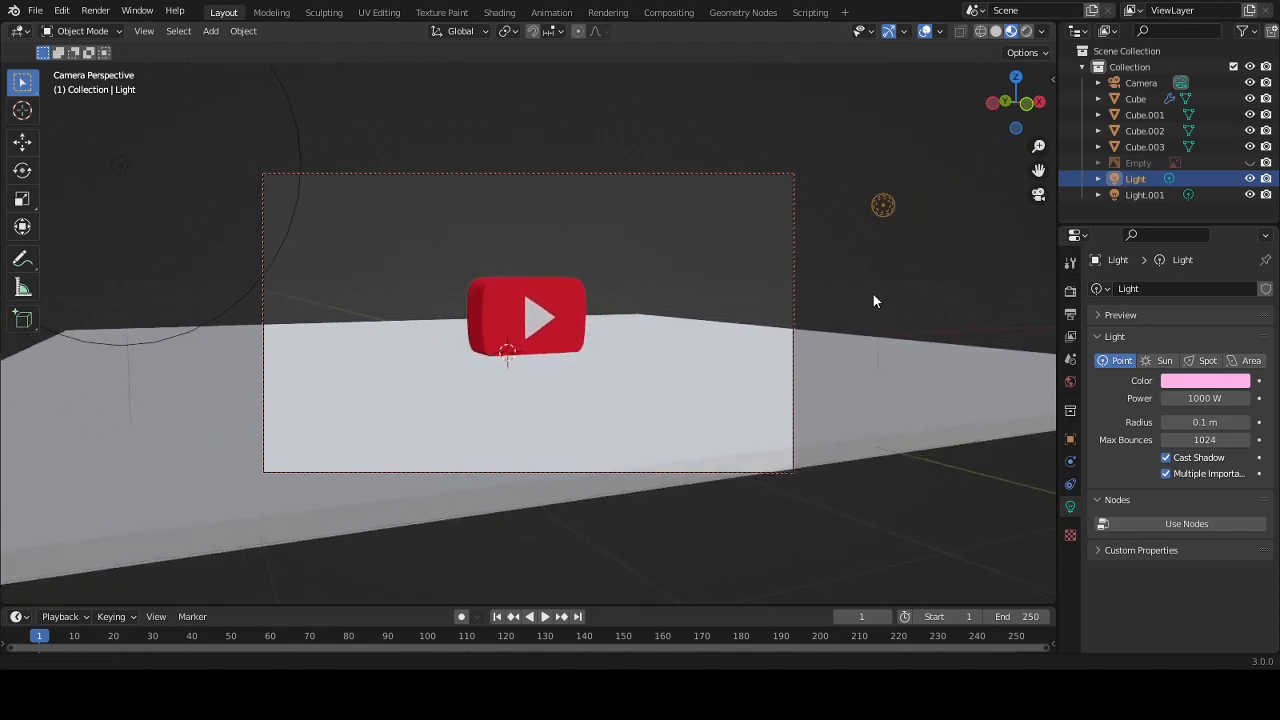
# - Scale the floor Cube.002 up slightly in X and Y, keeping its thickness
pyautogui.click(857, 381)
pyautogui.press('s')
pyautogui.press('x')
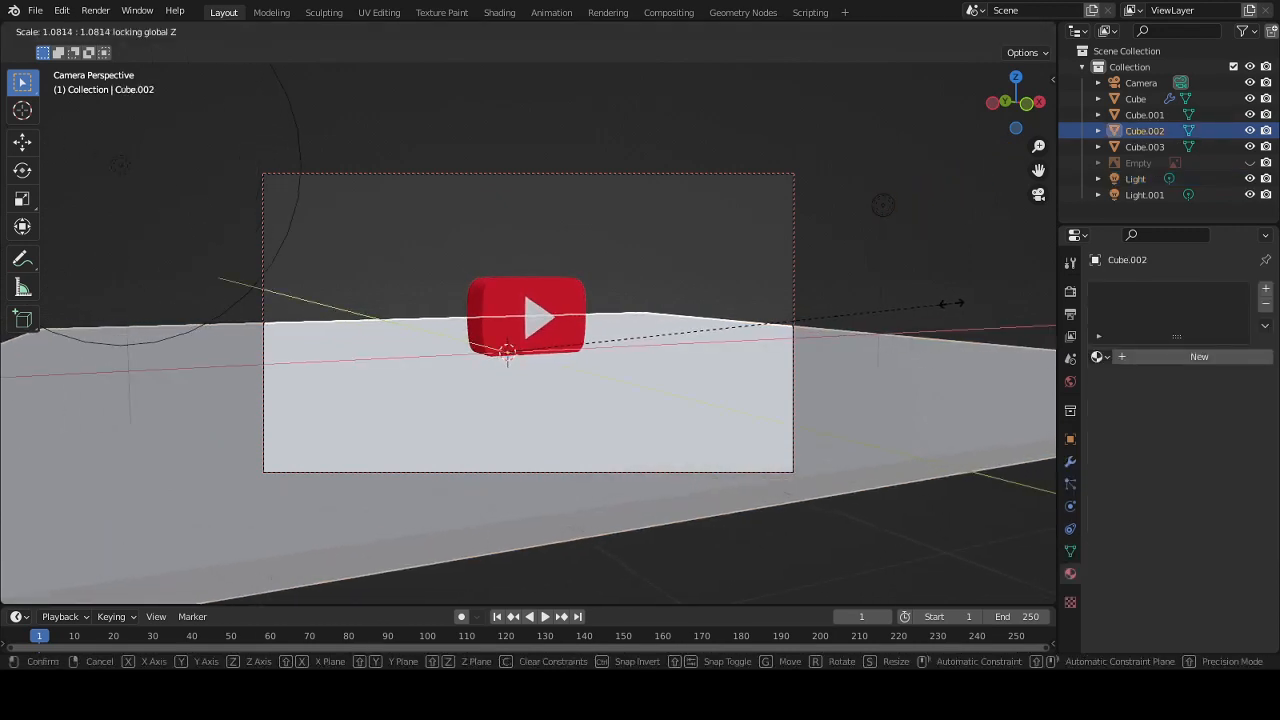
pyautogui.click(903, 317)
# - Look through the render settings and check the camera view in rendered shading
pyautogui.click(1069, 292)
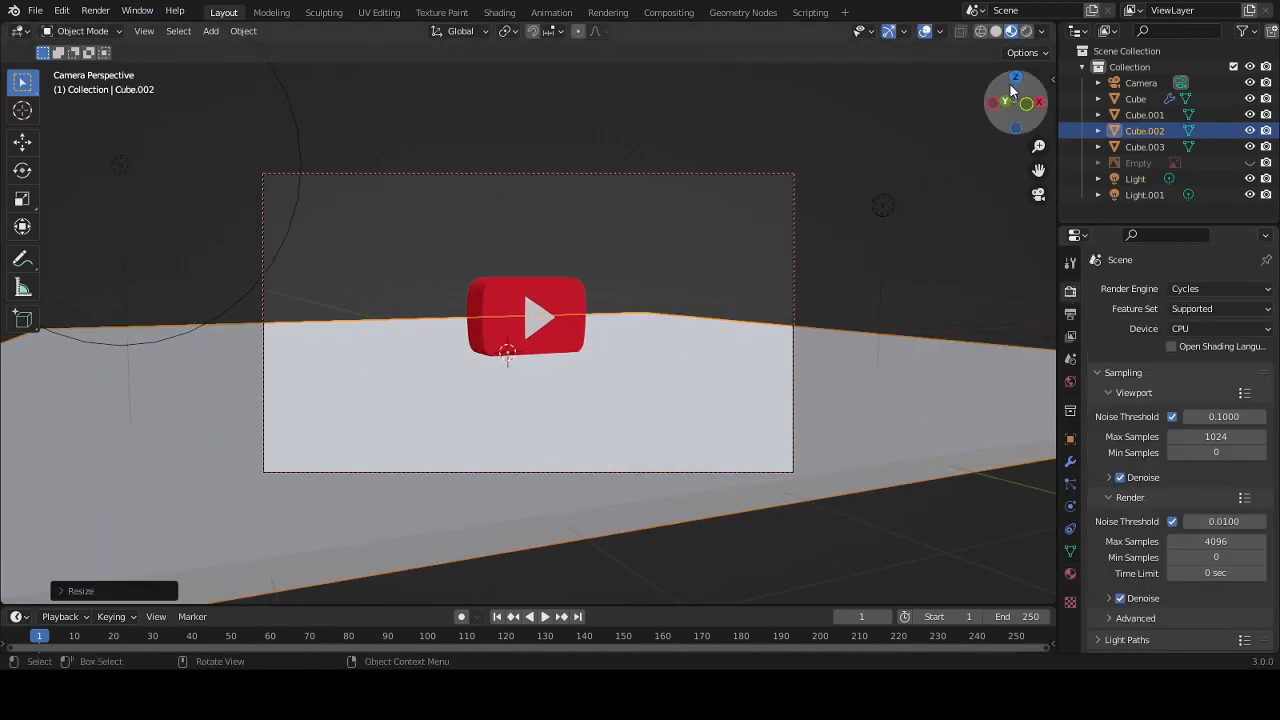
pyautogui.scroll(-8, 1133, 476)
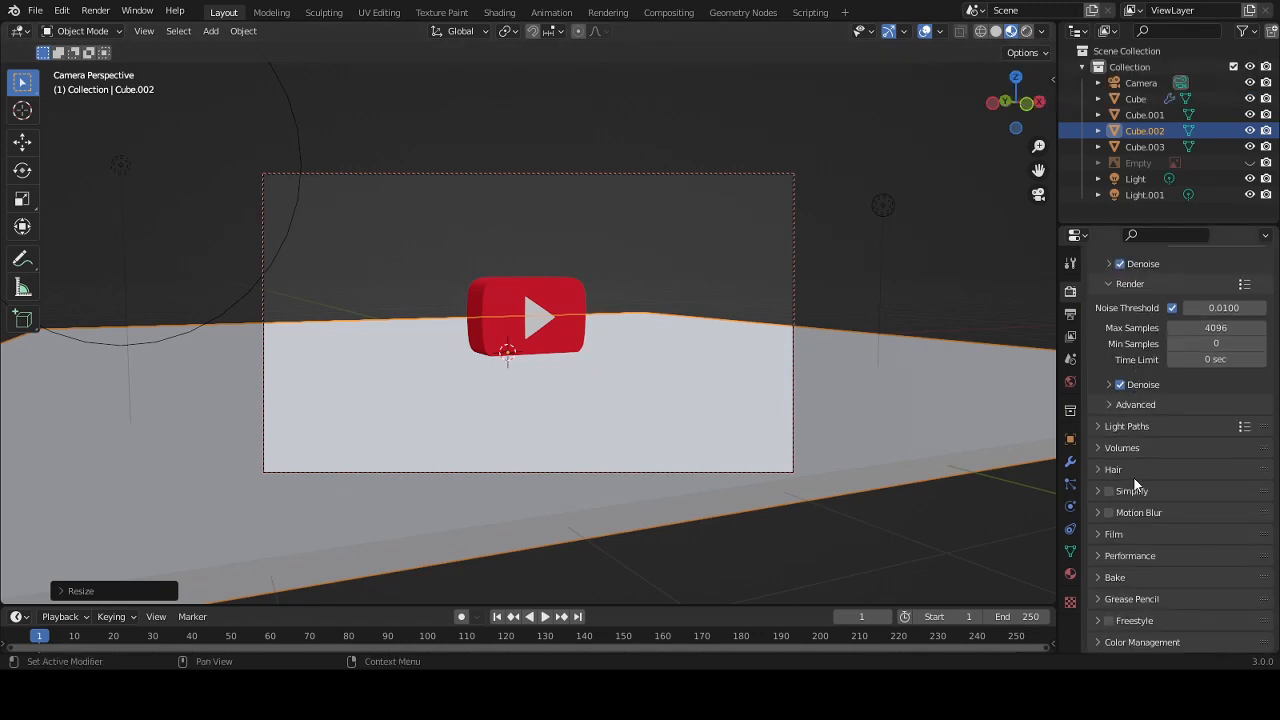
pyautogui.scroll(8, 1133, 476)
pyautogui.click(1027, 32)
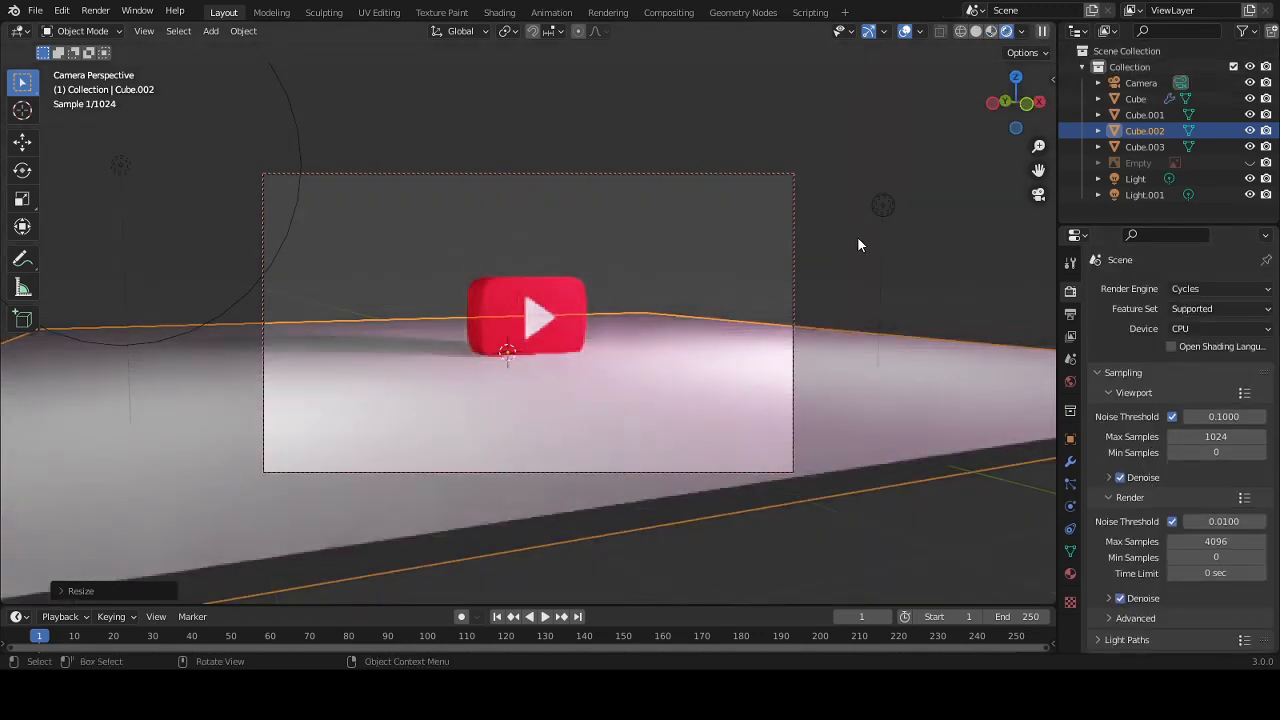
pyautogui.click(993, 32)
# - Open the Shading workspace and bring up the material of the play triangle Cube.003
pyautogui.moveTo(783, 301)
pyautogui.mouseDown(button='middle')
pyautogui.moveTo(782, 321)
pyautogui.moveTo(783, 271)
pyautogui.mouseUp(button='middle')
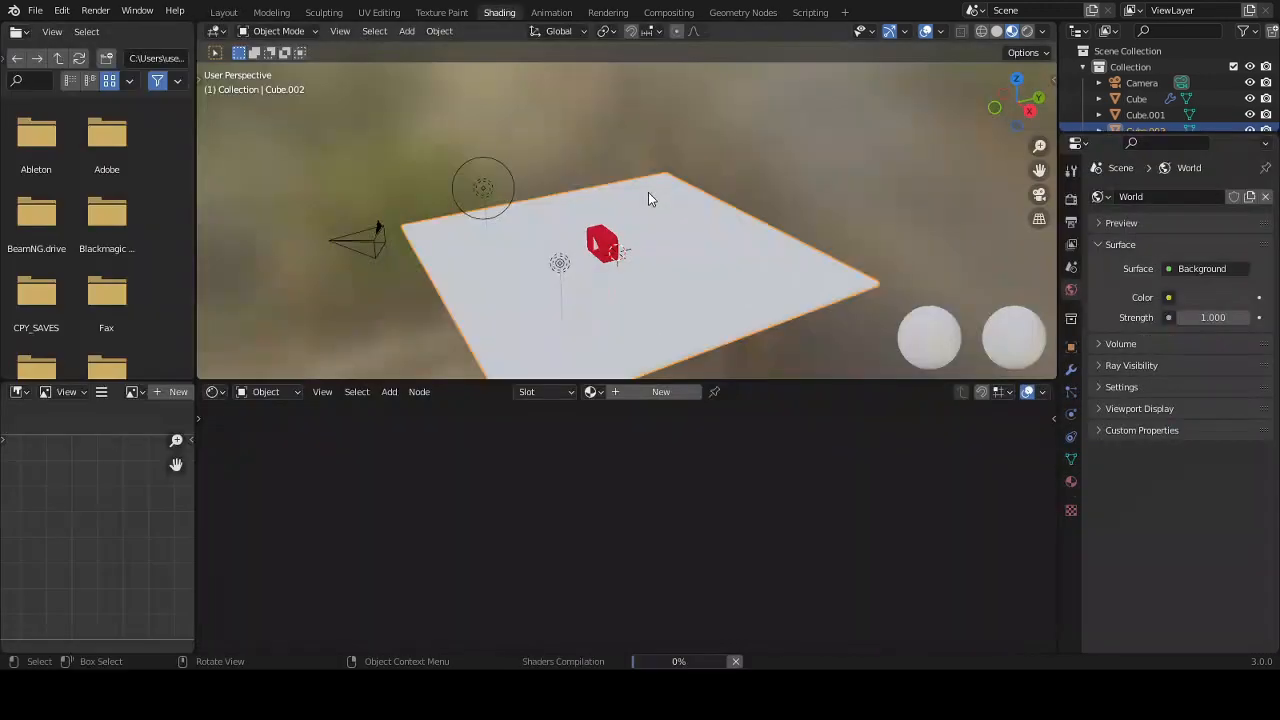
pyautogui.moveTo(650, 196)
pyautogui.mouseDown(button='middle')
pyautogui.moveTo(771, 280)
pyautogui.moveTo(794, 263)
pyautogui.moveTo(742, 276)
pyautogui.moveTo(765, 172)
pyautogui.mouseUp(button='middle')
pyautogui.scroll(6, 757, 250)
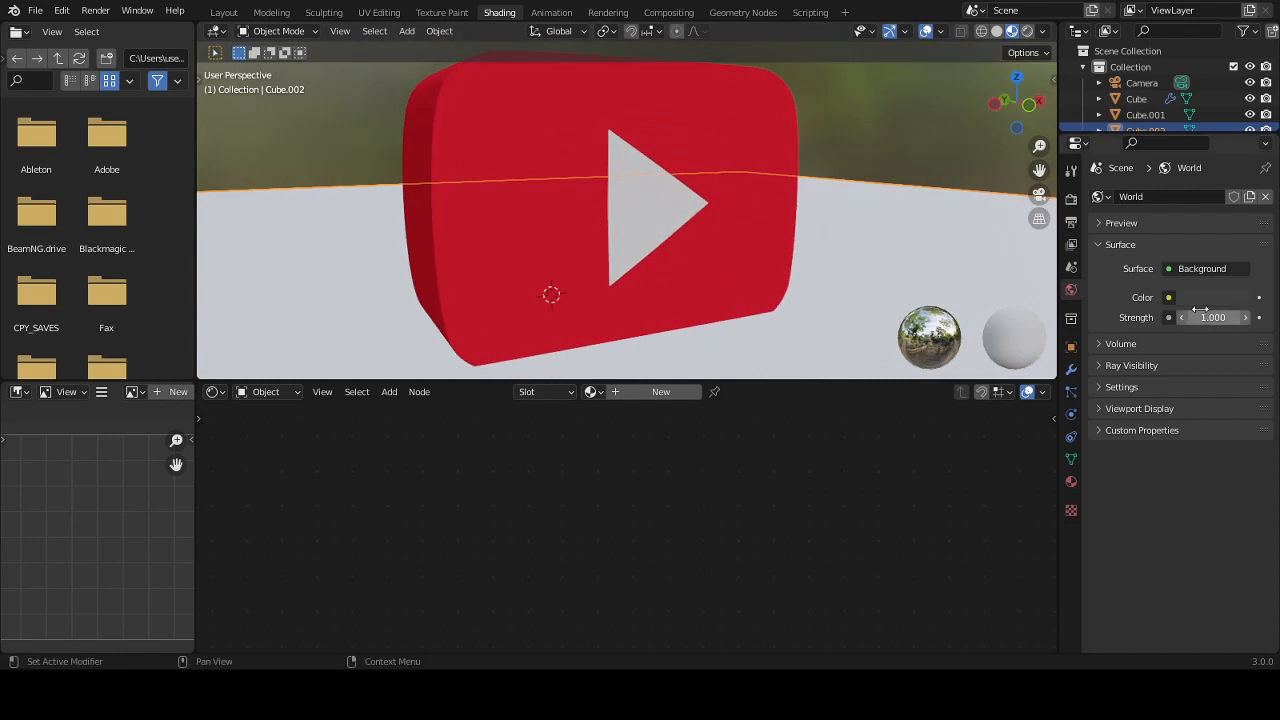
pyautogui.click(1071, 482)
pyautogui.click(653, 200)
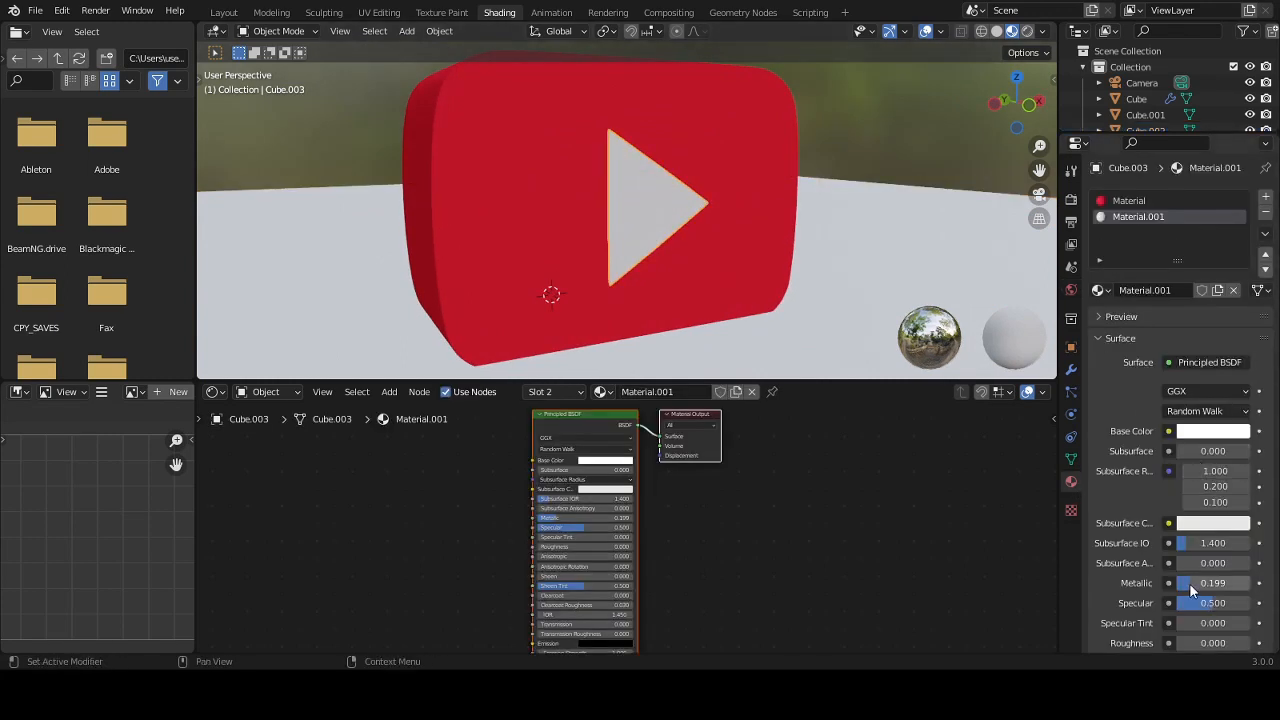
# - Adjust the triangle's Material.001 to Metallic 0.399 and Roughness 0.199
pyautogui.moveTo(1190, 591); pyautogui.dragTo(1215, 579)
pyautogui.scroll(-3, 1207, 551)
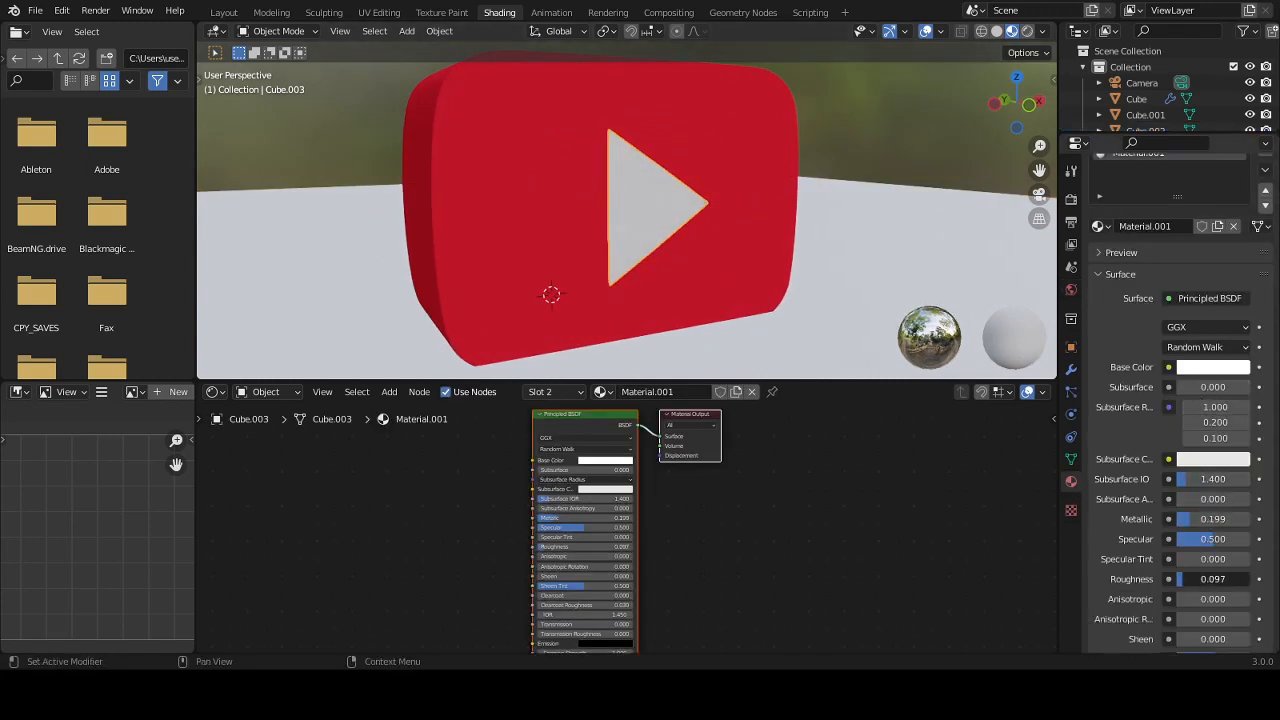
pyautogui.scroll(-4, 1183, 585)
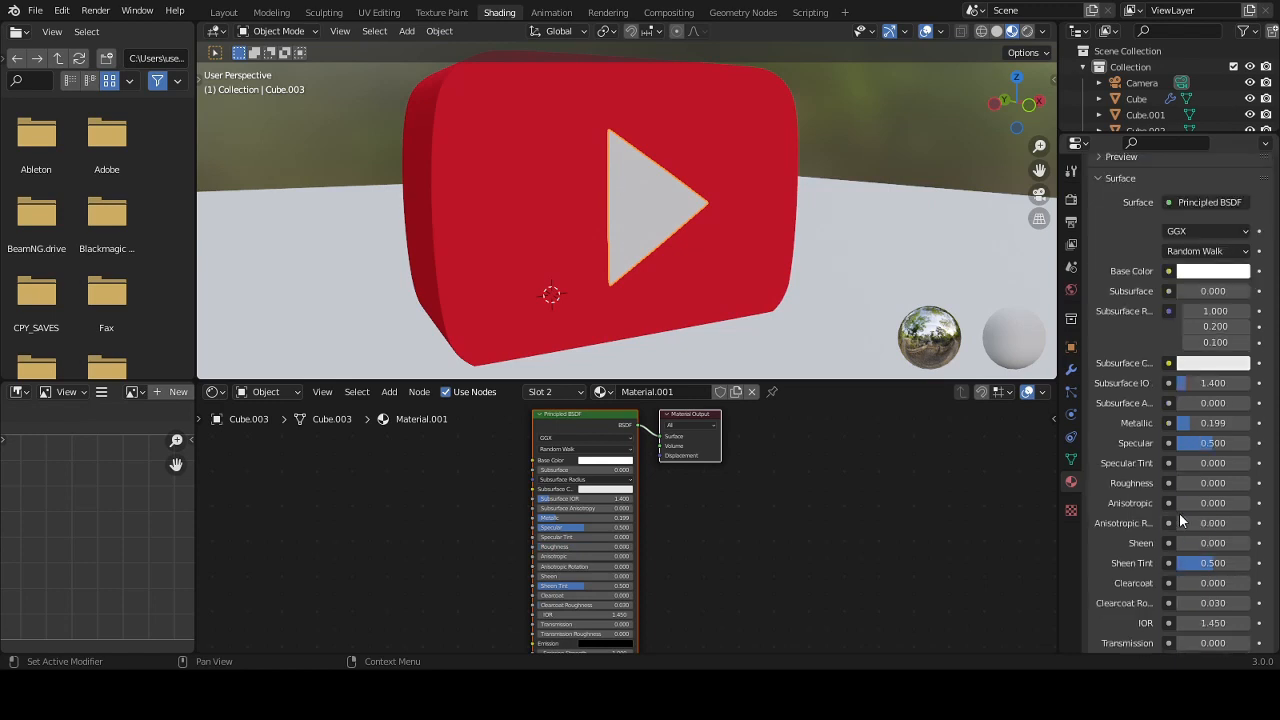
pyautogui.scroll(1, 1240, 496)
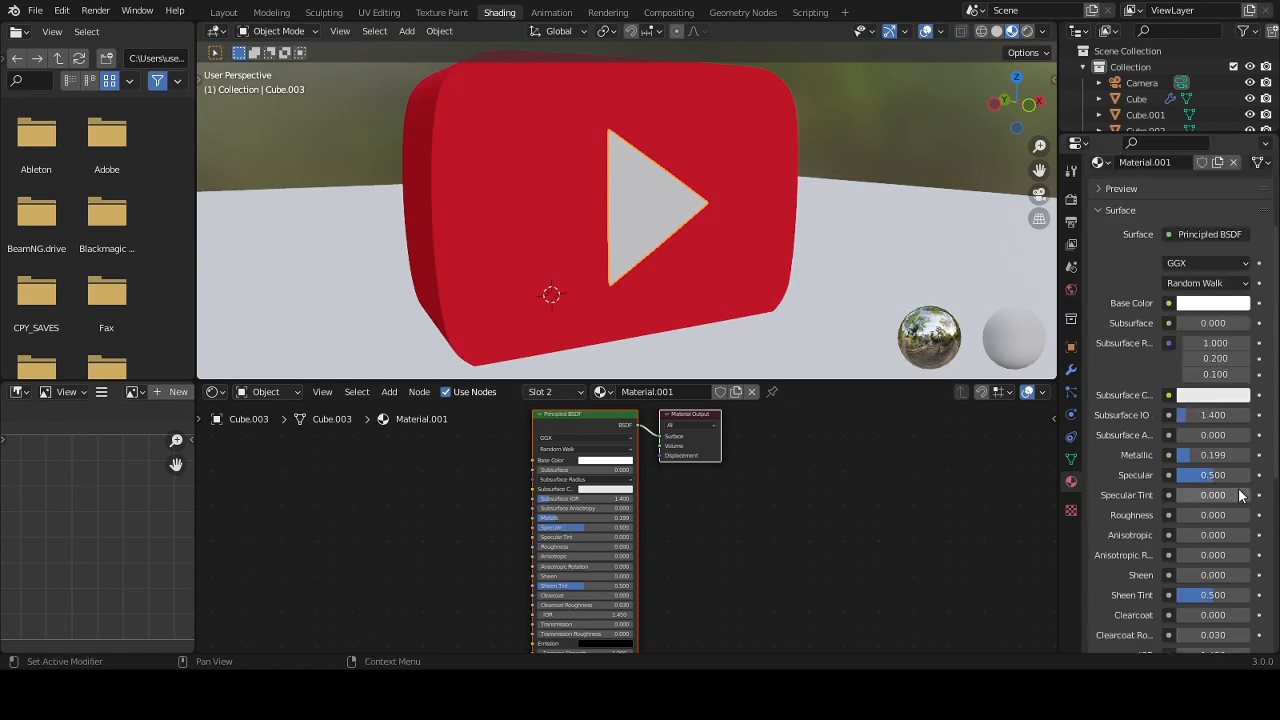
pyautogui.moveTo(1195, 460); pyautogui.dragTo(1216, 460)
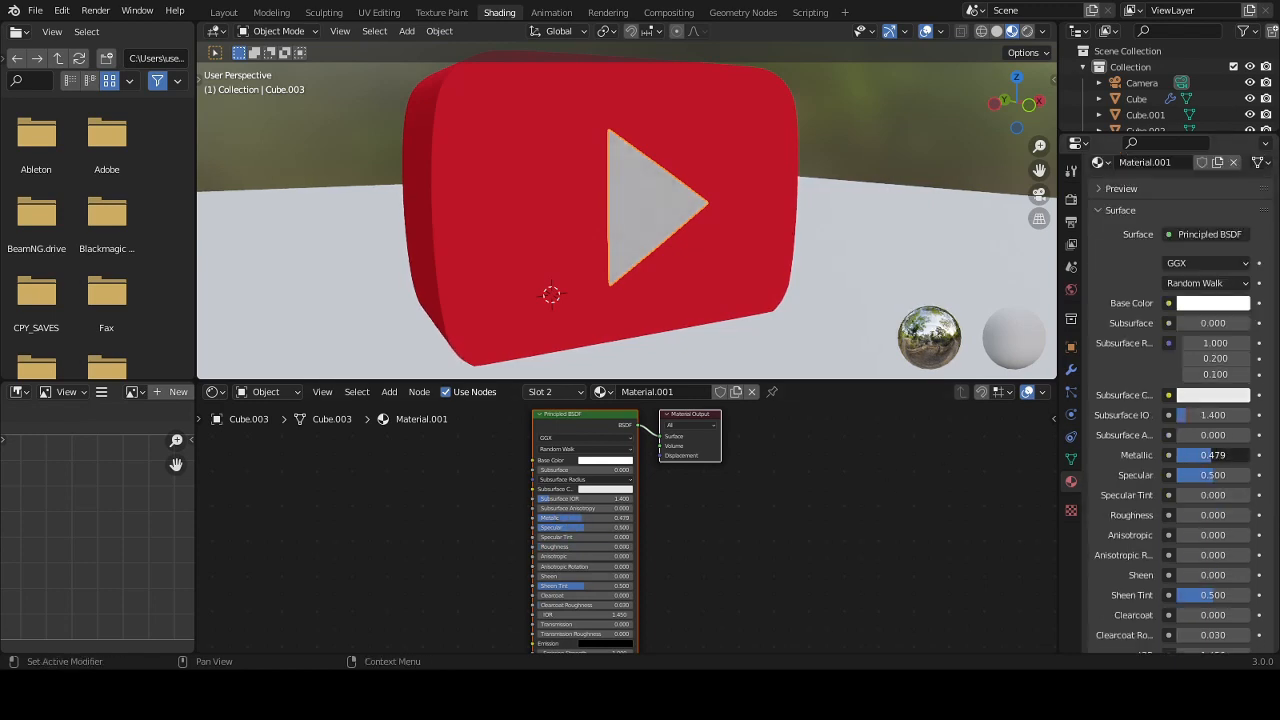
pyautogui.rightClick(1216, 460)
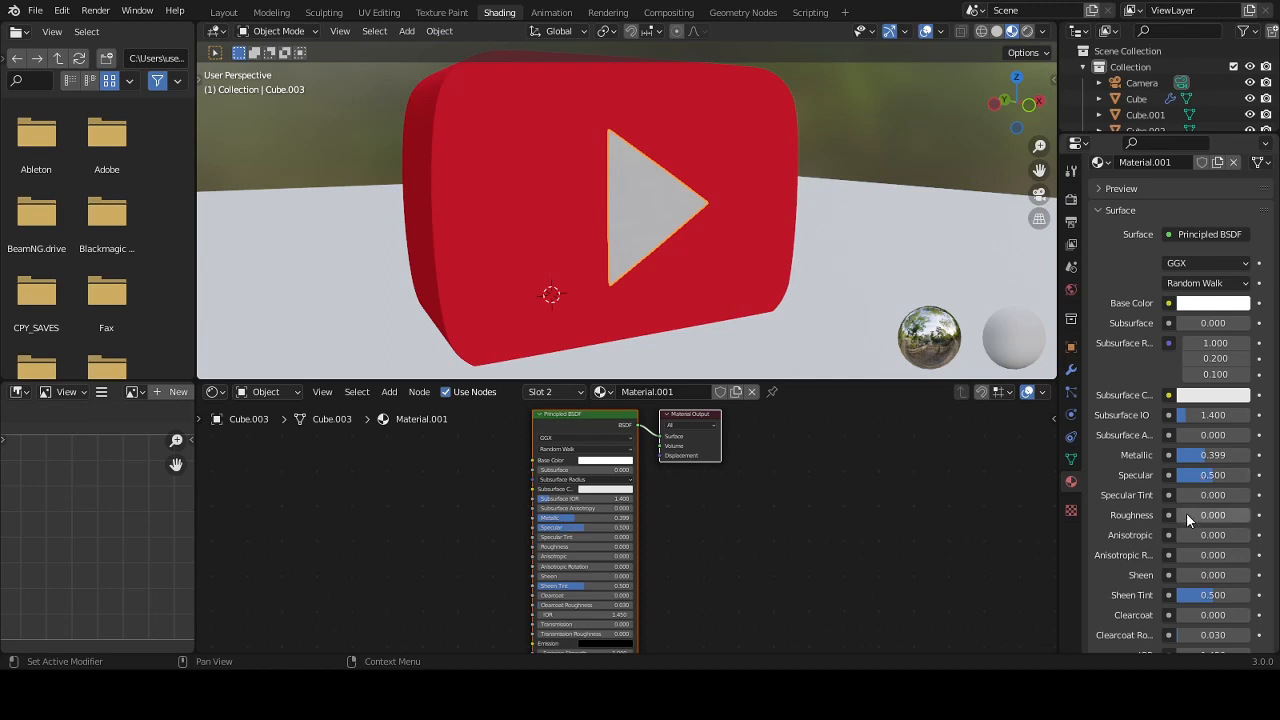
pyautogui.moveTo(1187, 519)
pyautogui.mouseDown()
pyautogui.moveTo(1200, 519)
pyautogui.moveTo(1186, 519)
pyautogui.mouseUp()
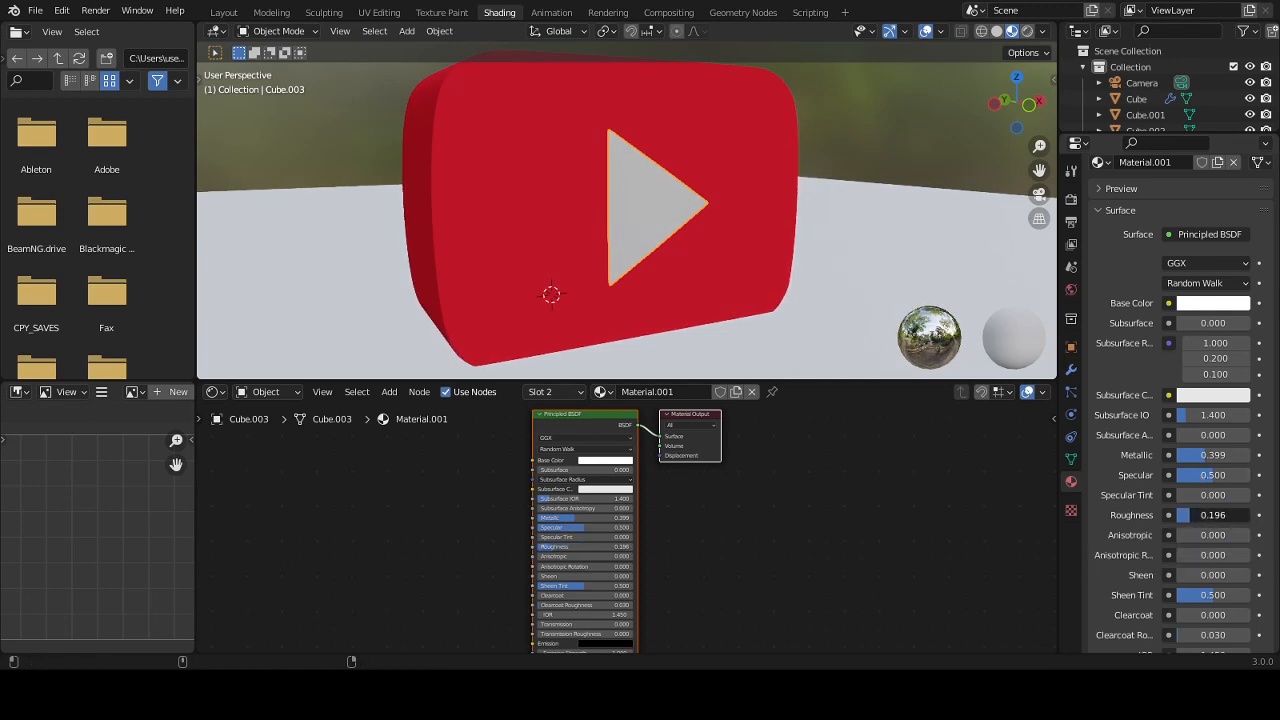
# - Preview the triangle's material in rendered shading, and return to the Layout workspace to check the rendered camera view
pyautogui.click(1026, 32)
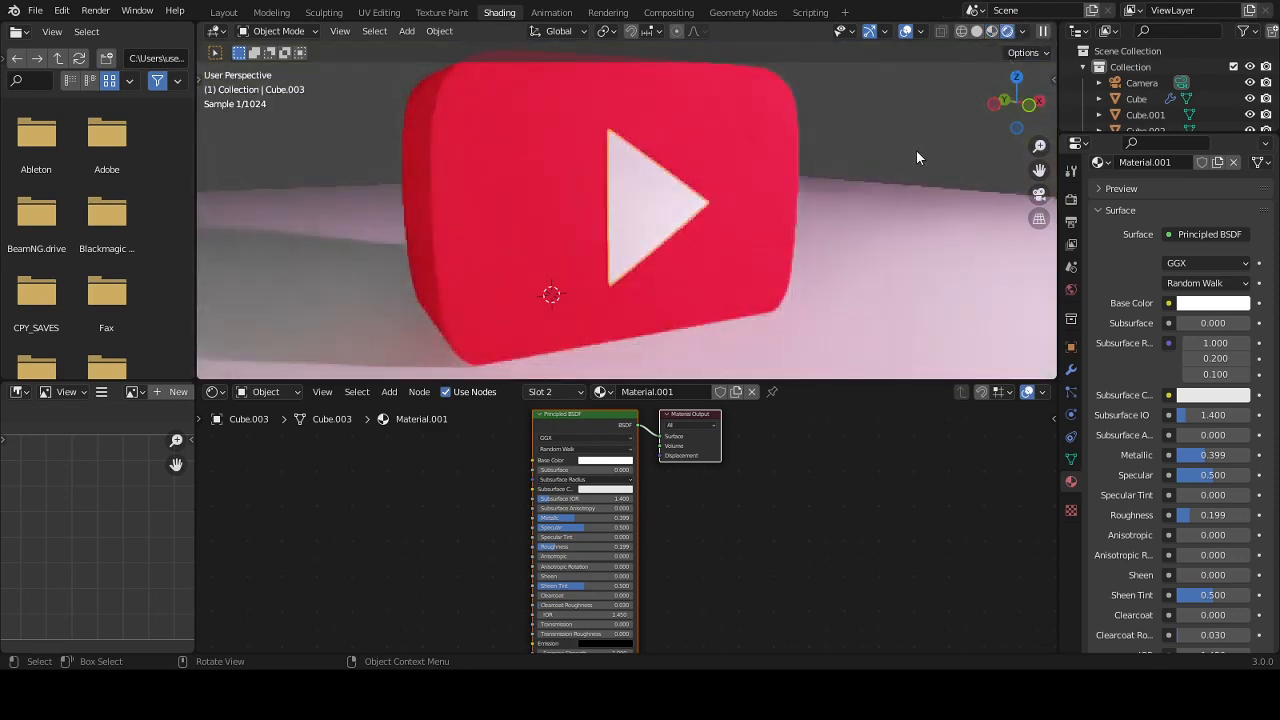
pyautogui.click(232, 13)
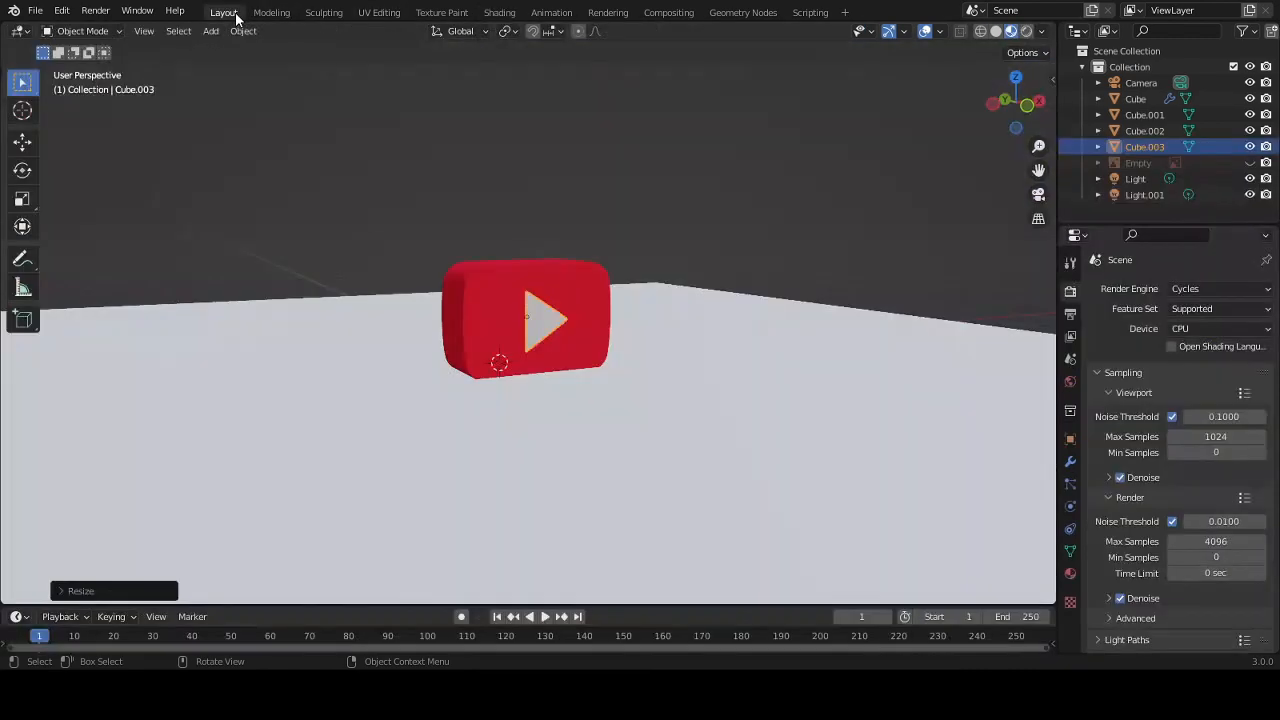
pyautogui.press('KP_0')
pyautogui.click(1026, 32)
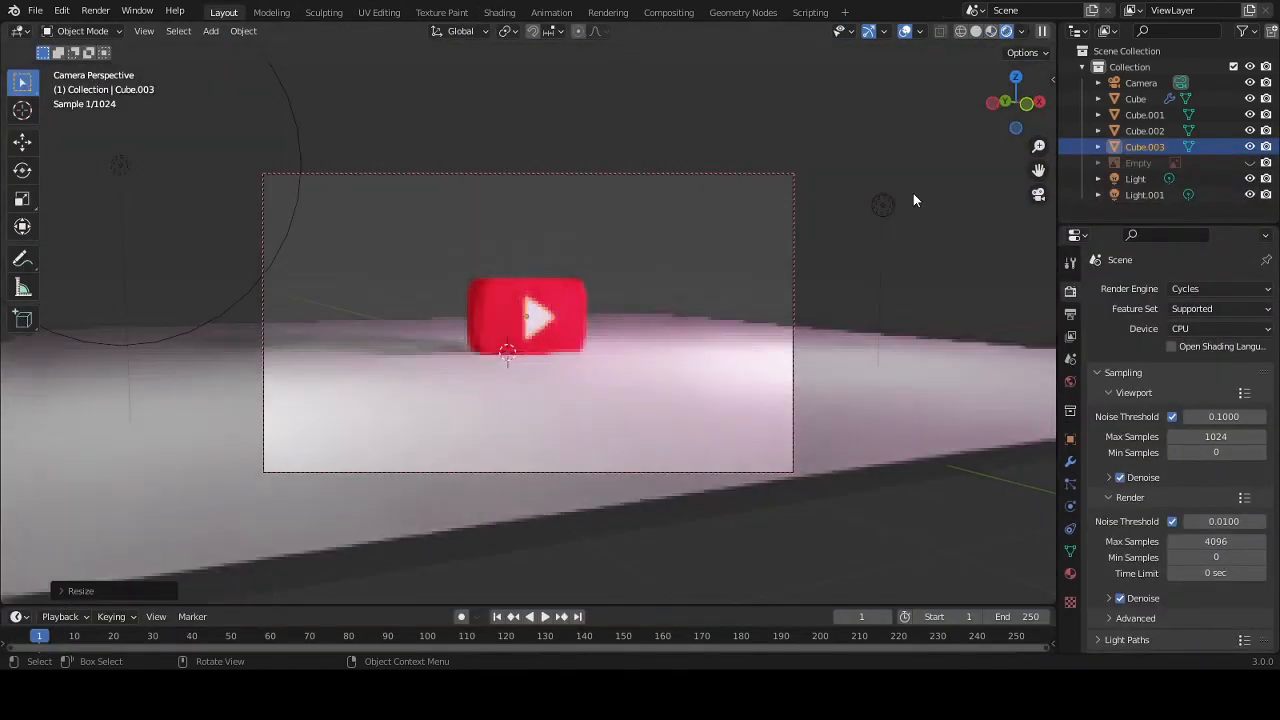
# - Set the power of the point light Light.001 to about 200 W
pyautogui.click(113, 172)
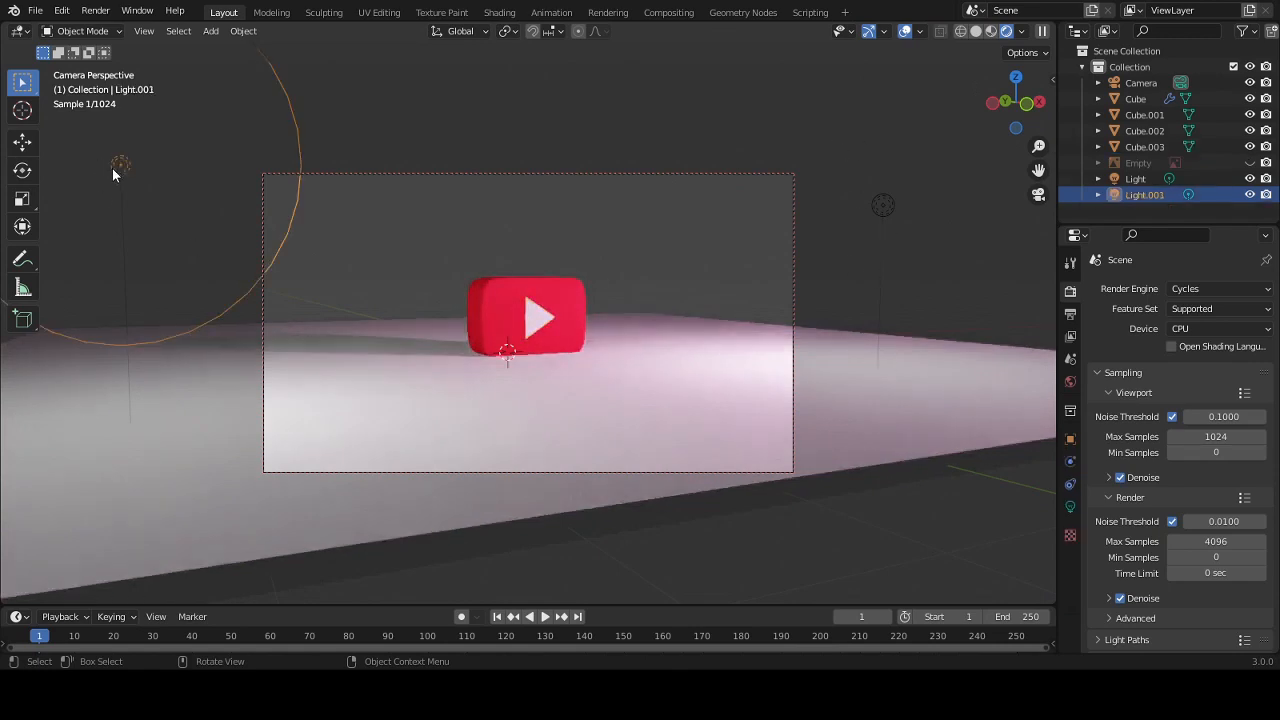
pyautogui.click(1073, 503)
pyautogui.moveTo(1203, 399)
pyautogui.mouseDown()
pyautogui.moveTo(1229, 399)
pyautogui.moveTo(1200, 399)
pyautogui.mouseUp()
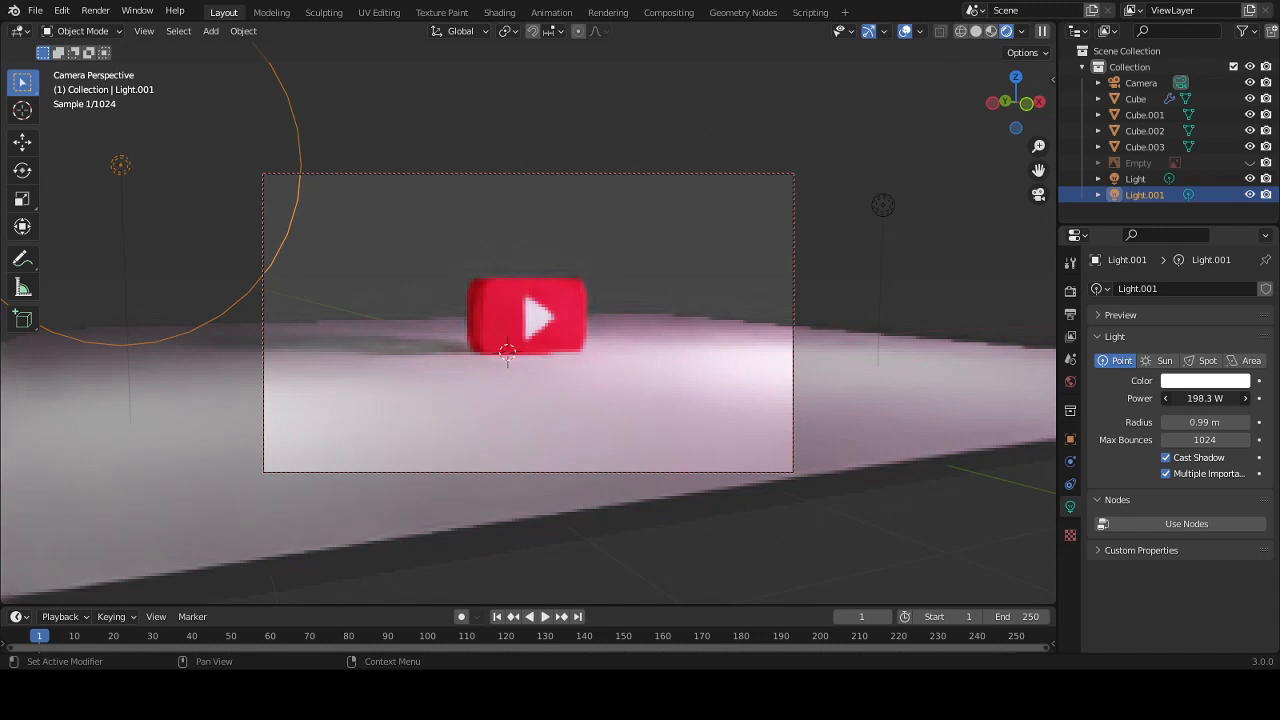
pyautogui.moveTo(1205, 399); pyautogui.dragTo(1200, 399)
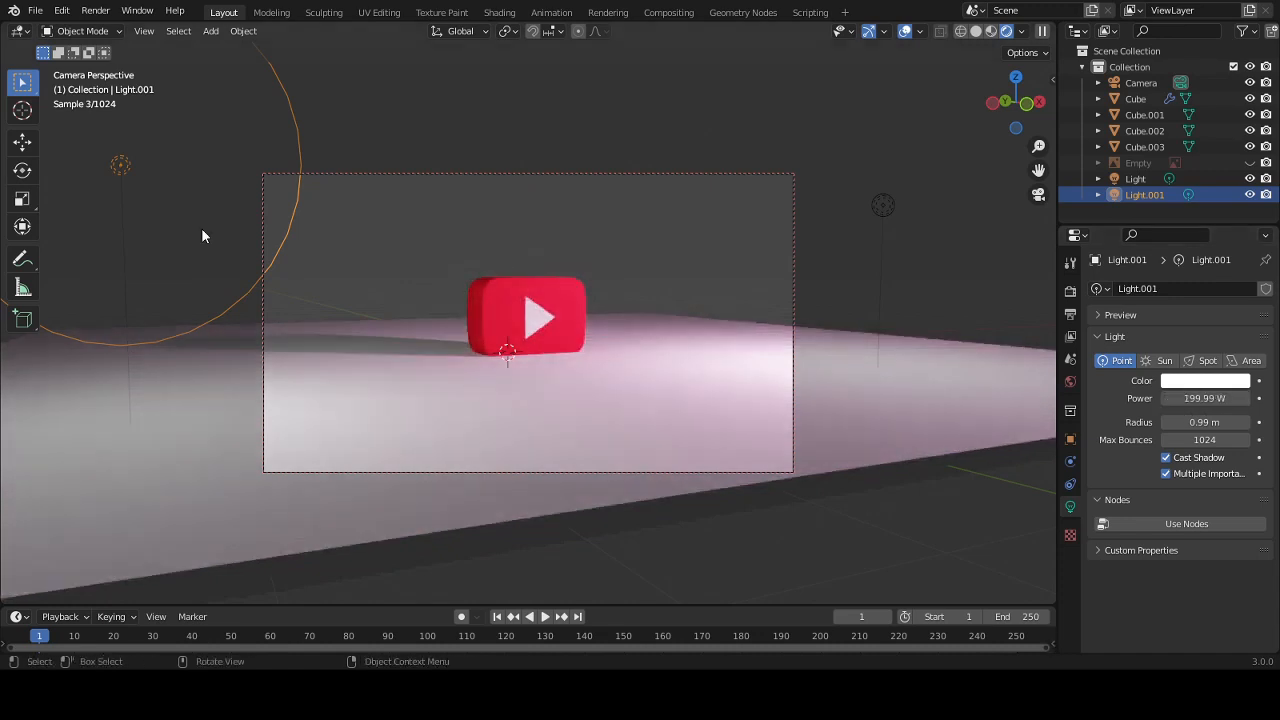
# - Duplicate the pink point light Light and place the copy behind the play button near the floor's far edge, shifting it along X
pyautogui.moveTo(202, 230); pyautogui.dragTo(212, 244, button='middle')
pyautogui.scroll(-4, 530, 253)
pyautogui.click(709, 269)
pyautogui.moveTo(630, 302); pyautogui.dragTo(830, 340, button='middle')
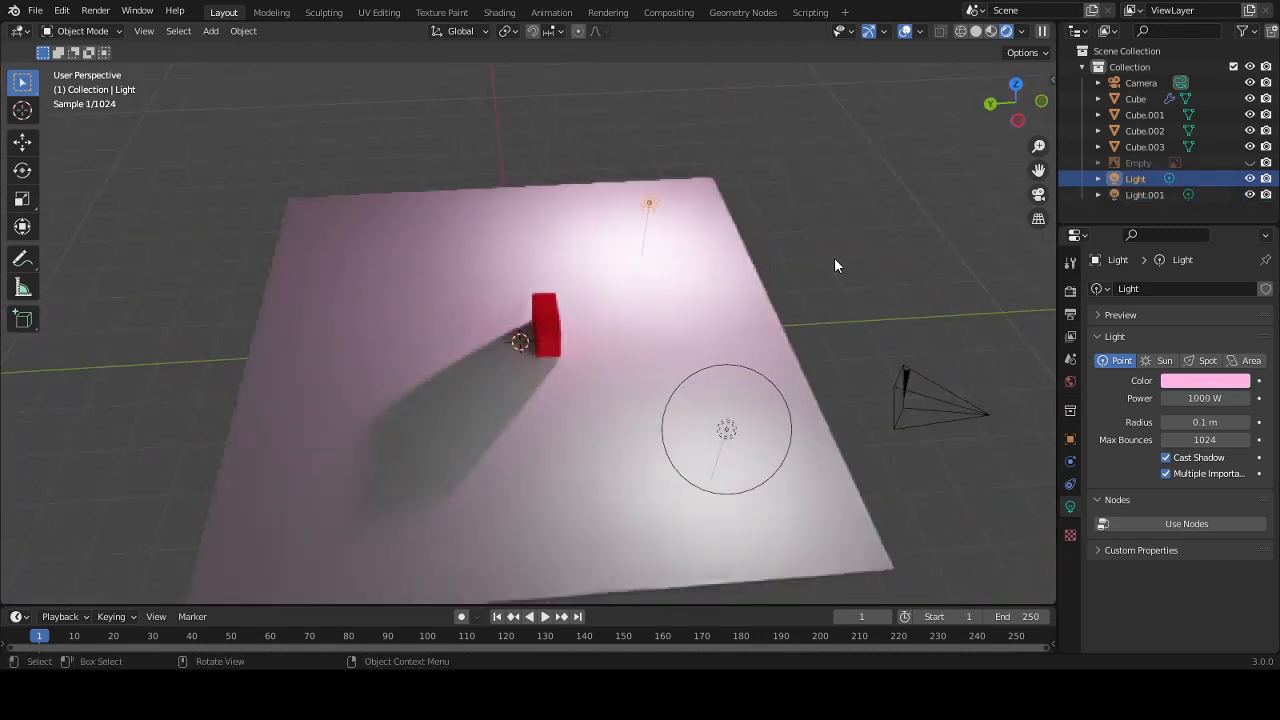
pyautogui.hotkey('shift', 'd')
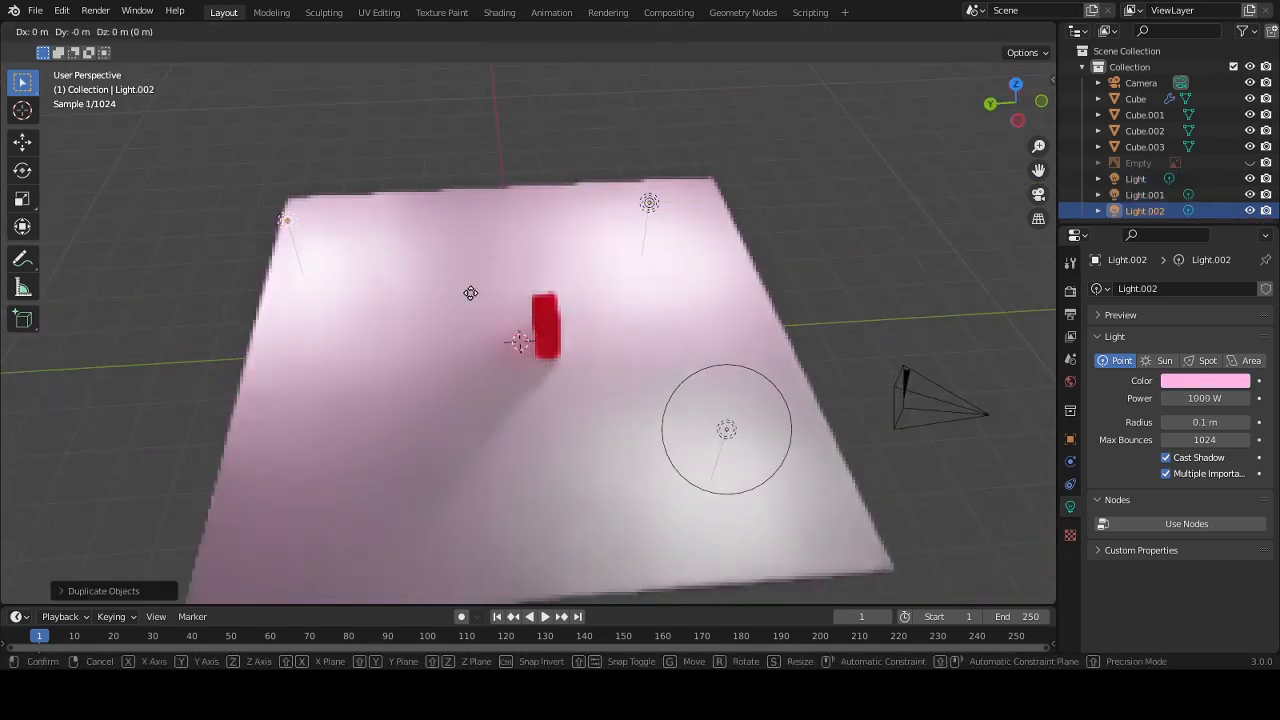
pyautogui.press('x')
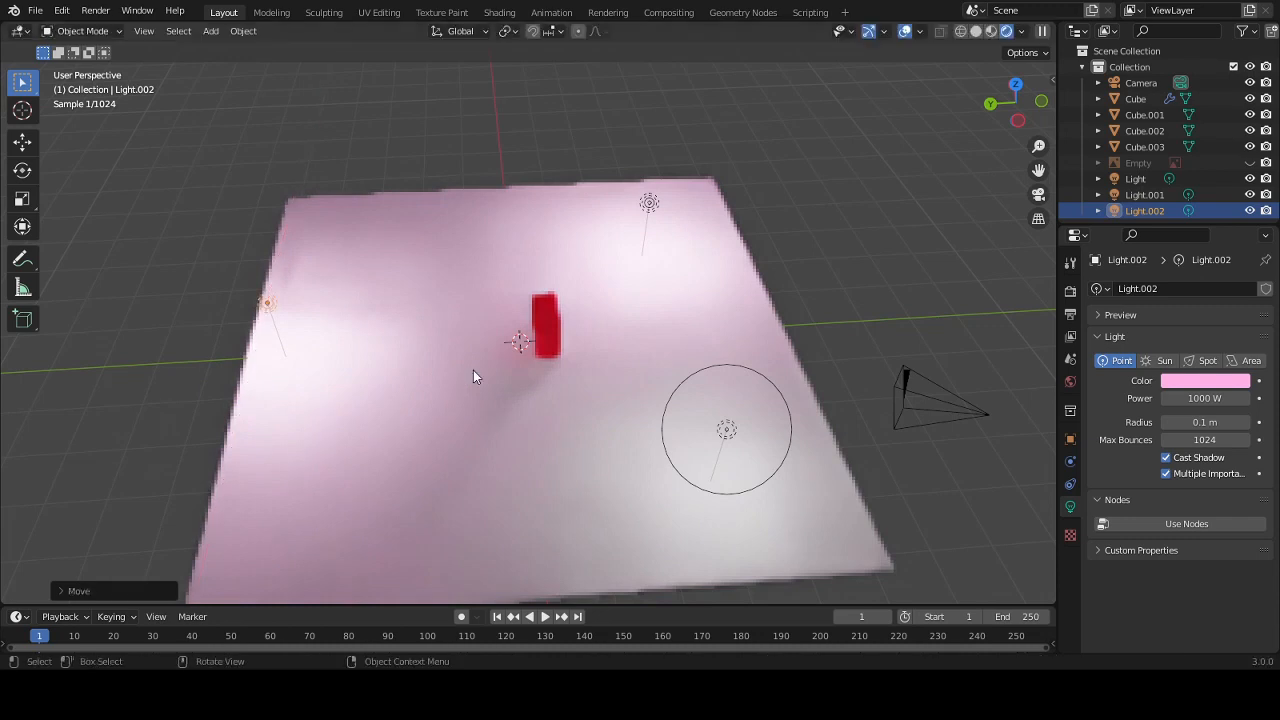
pyautogui.click(474, 375)
# - Enlarge the radius of the duplicated pink light Light.002 while checking the effect in the camera view
pyautogui.press('KP_0')
pyautogui.moveTo(1204, 422); pyautogui.dragTo(1272, 422)
pyautogui.press('KP_0')
# - Lower the original pink light Light slightly along the Z axis while looking through the camera
pyautogui.moveTo(770, 320); pyautogui.dragTo(460, 306, button='middle')
pyautogui.click(462, 309)
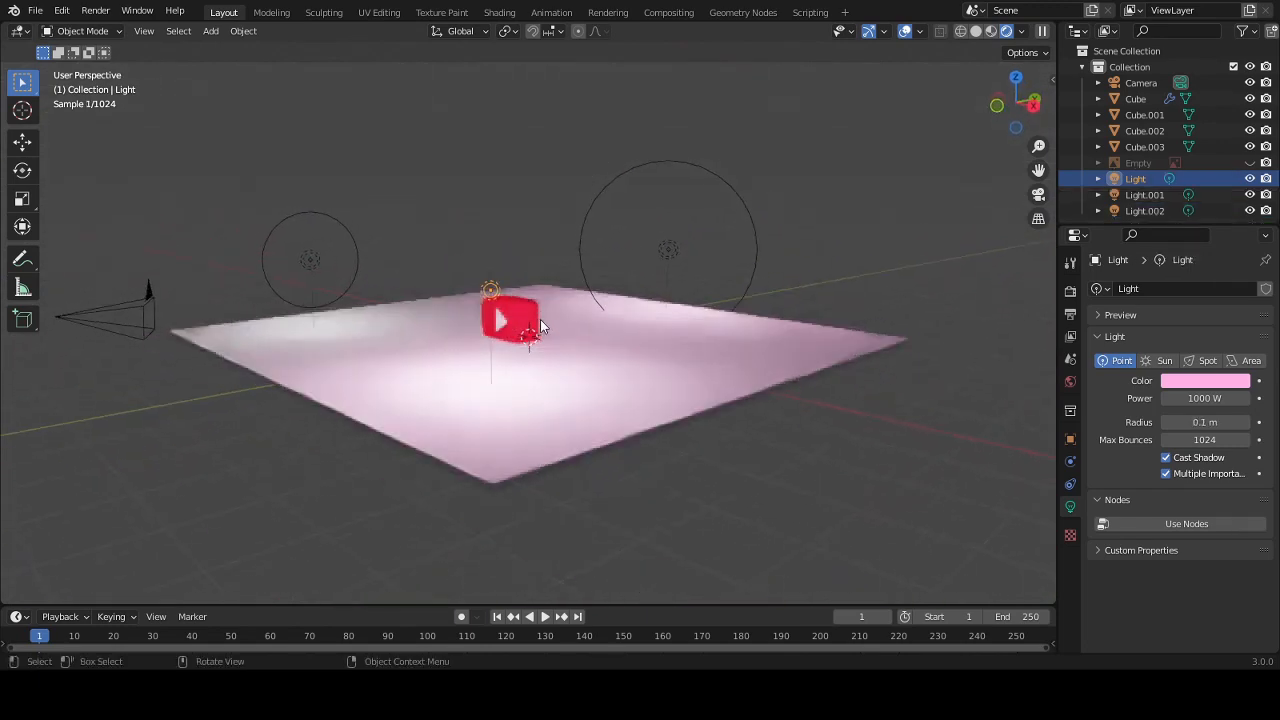
pyautogui.press('KP_0')
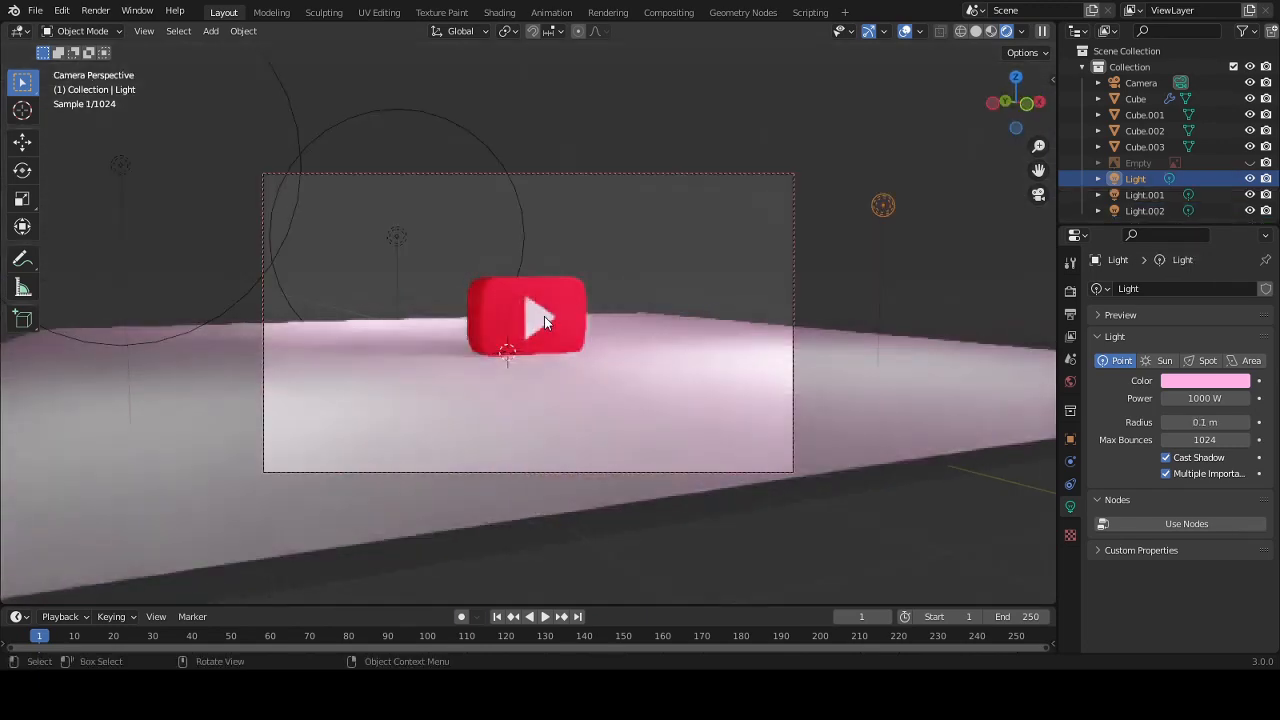
pyautogui.press('g')
pyautogui.press('z')
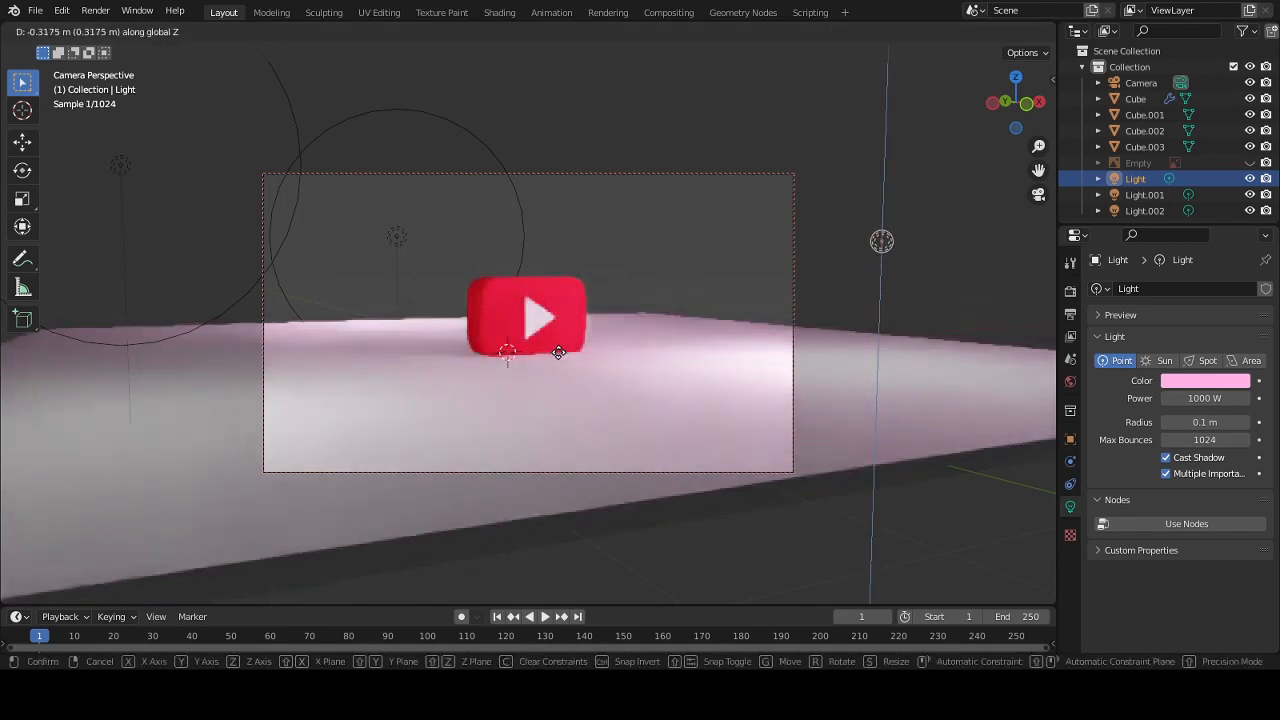
pyautogui.click(558, 342)
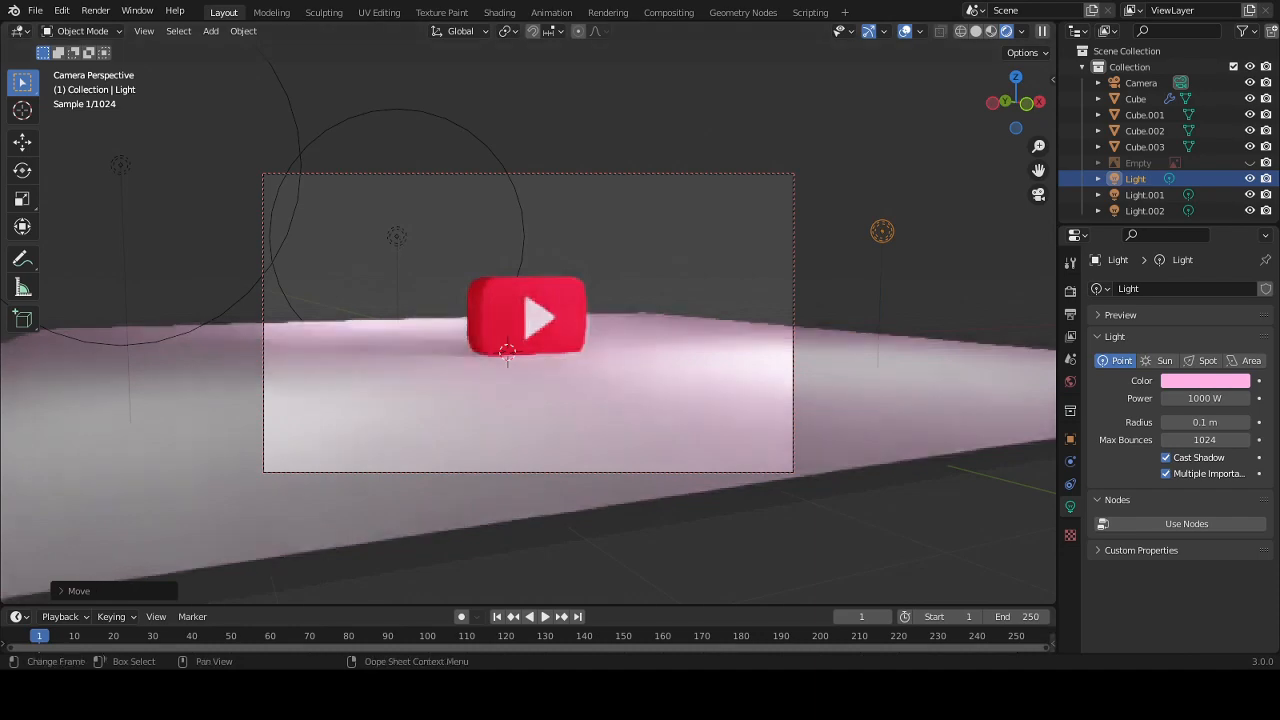